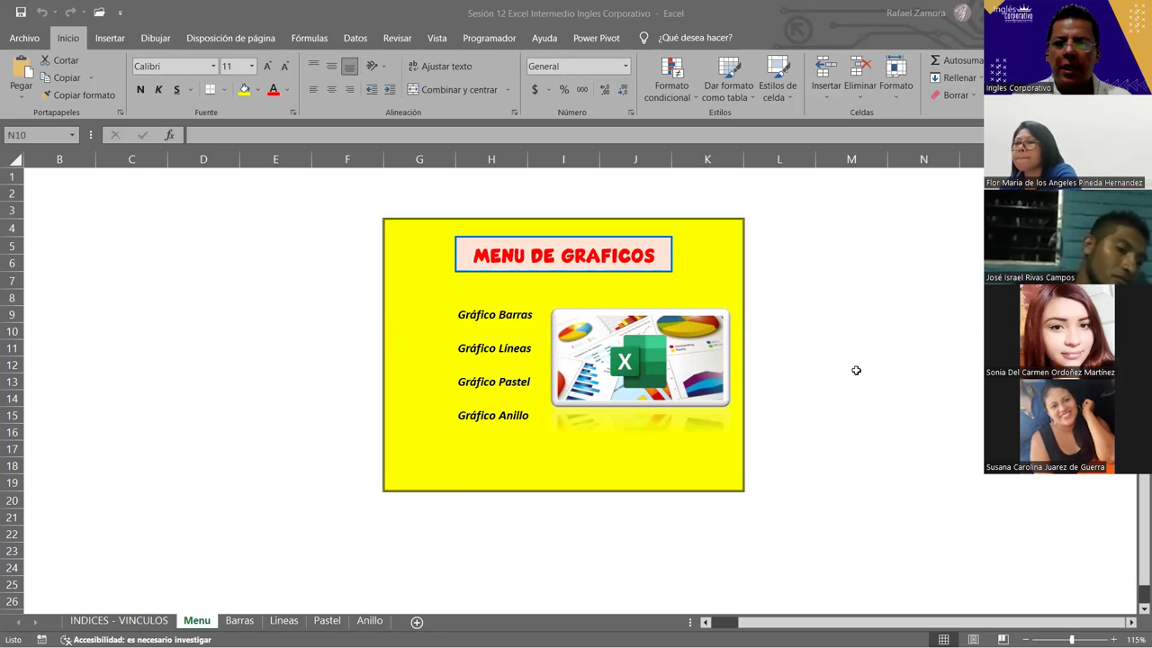
Browse the INDICES - VINCULOS, Lineas and Barras sheets, then return to the Menu sheet
{"action": "left_click", "coordinate": [657, 427]}
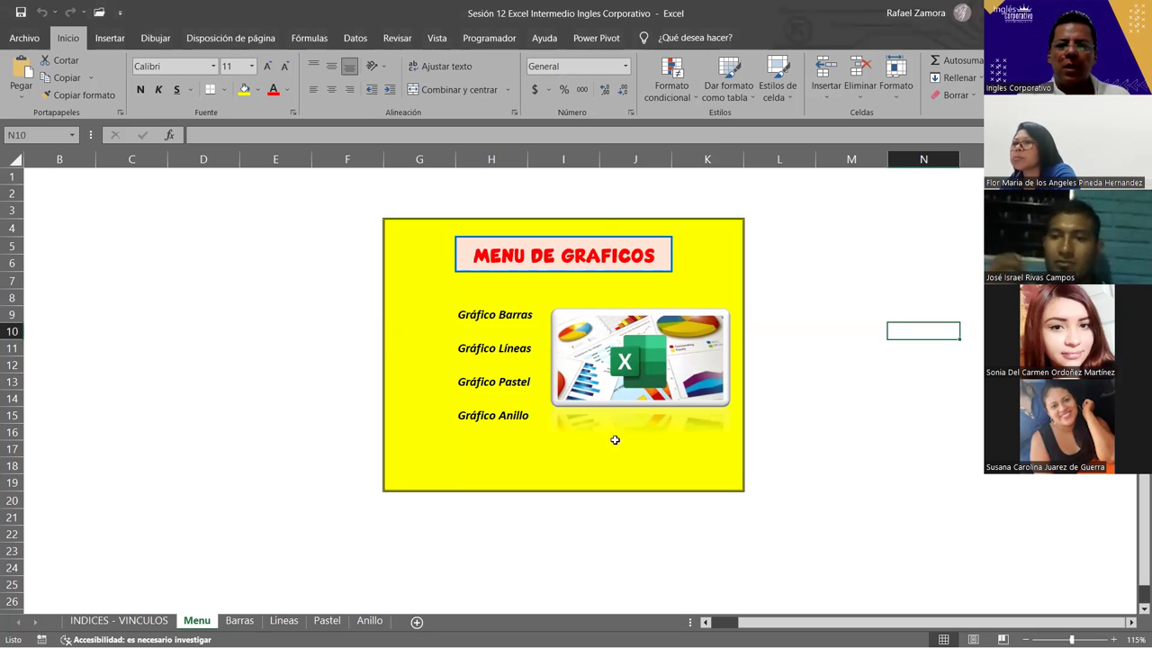
{"action": "left_click", "coordinate": [549, 205]}
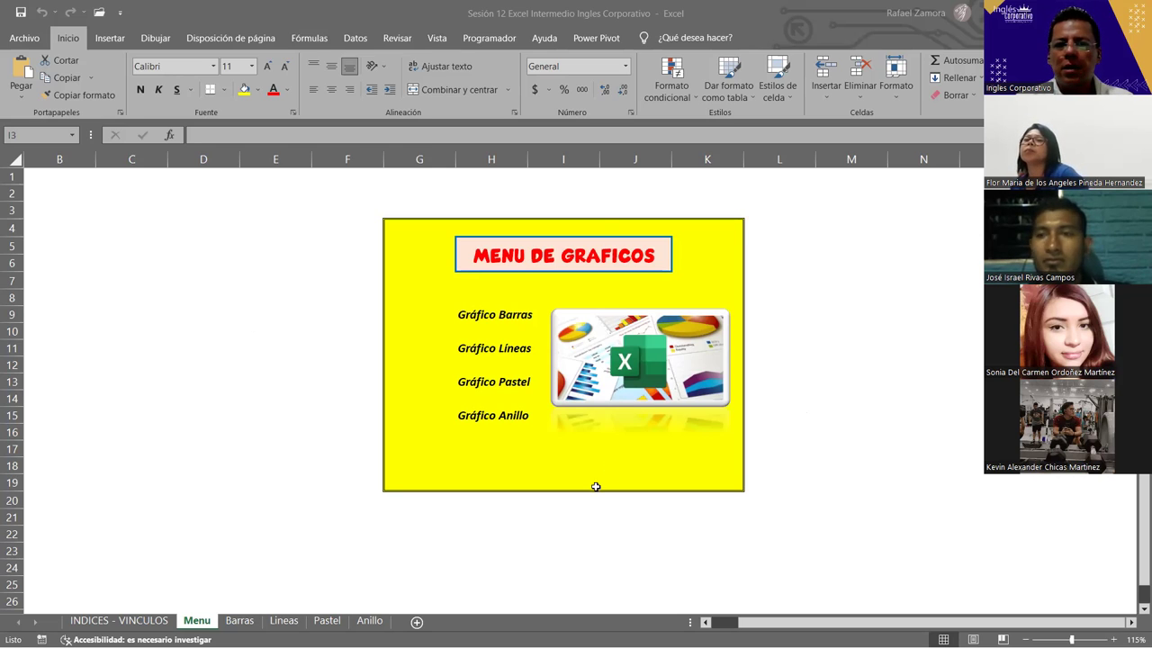
{"action": "left_click", "coordinate": [126, 621]}
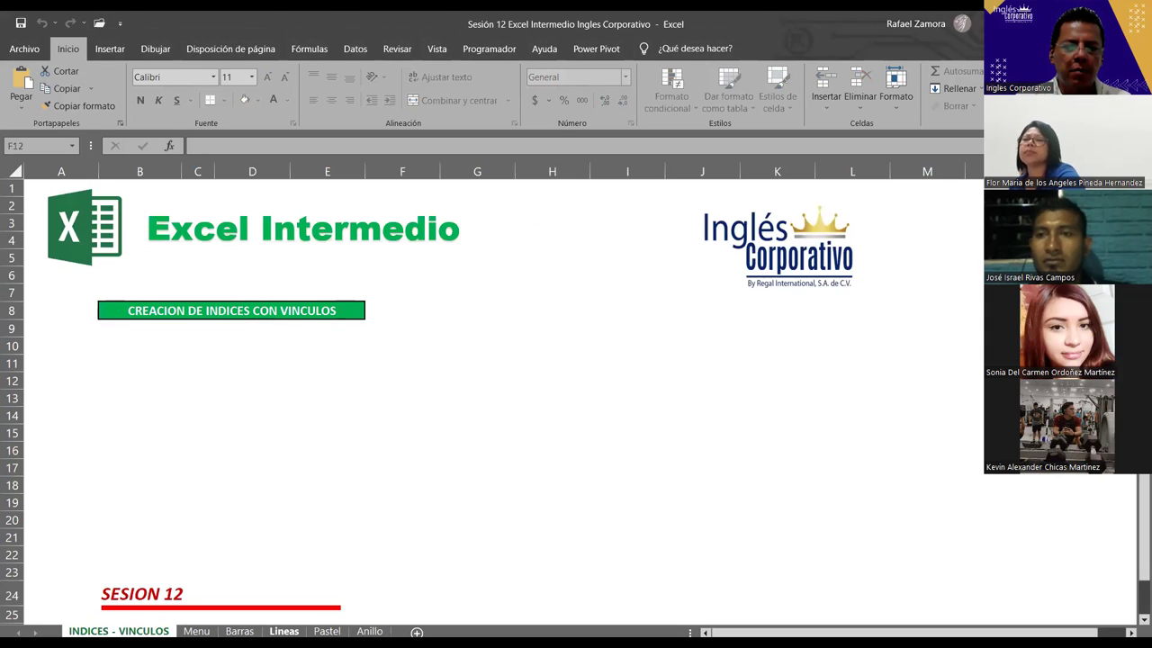
{"action": "left_click", "coordinate": [284, 620]}
{"action": "left_click", "coordinate": [240, 620]}
{"action": "left_click", "coordinate": [196, 620]}
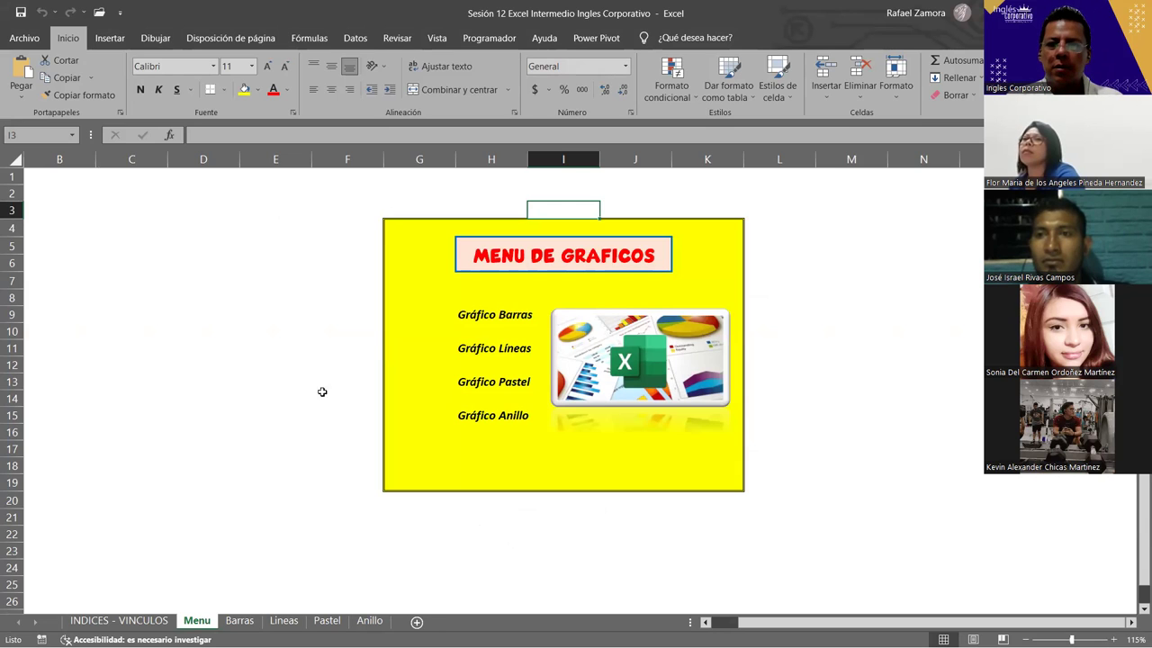
Select cells H3 and G3, then M20 and L19 beside the menu panel
{"action": "left_click", "coordinate": [466, 206]}
{"action": "left_click", "coordinate": [425, 211]}
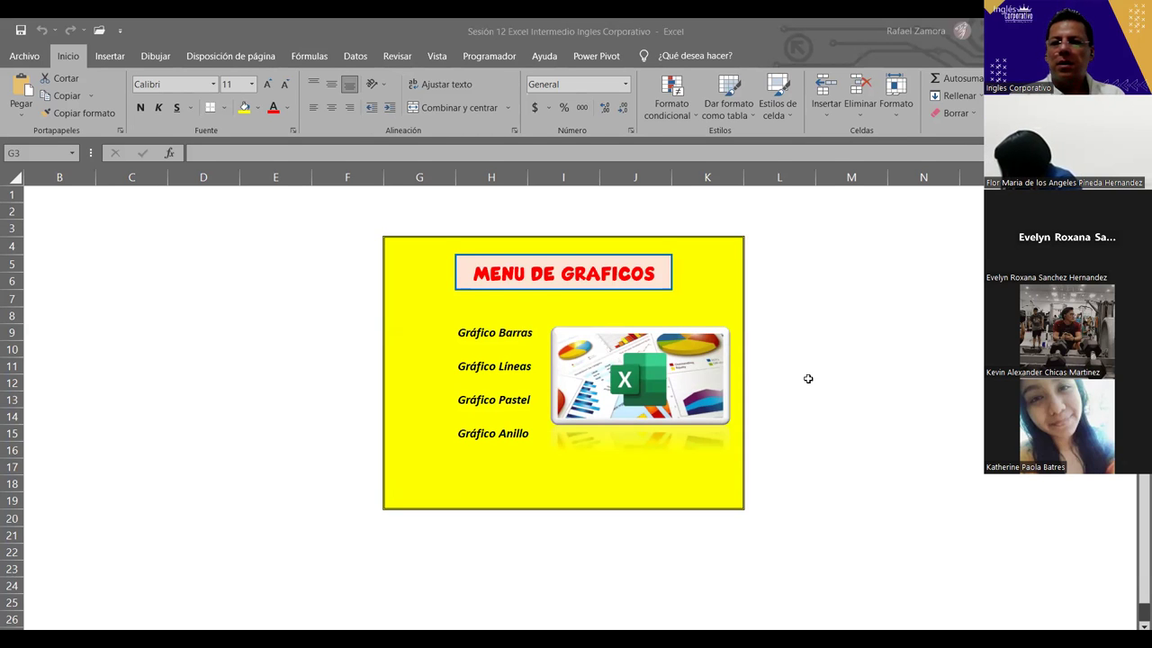
{"action": "left_click", "coordinate": [874, 511]}
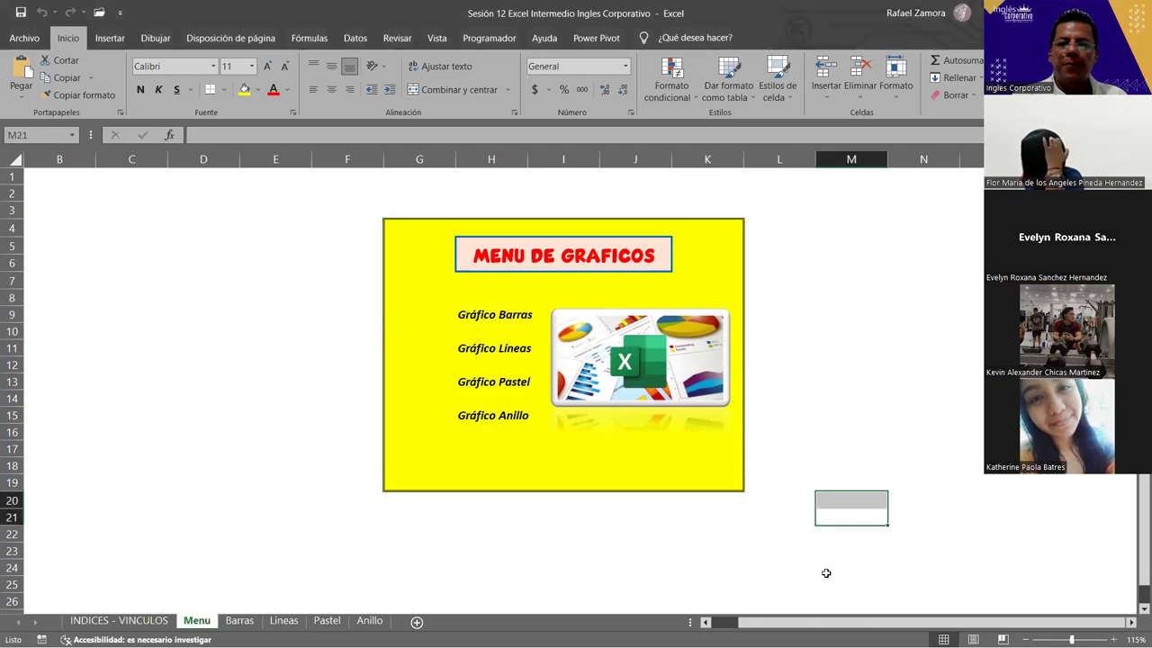
{"action": "left_click", "coordinate": [824, 501]}
{"action": "left_click", "coordinate": [813, 477]}
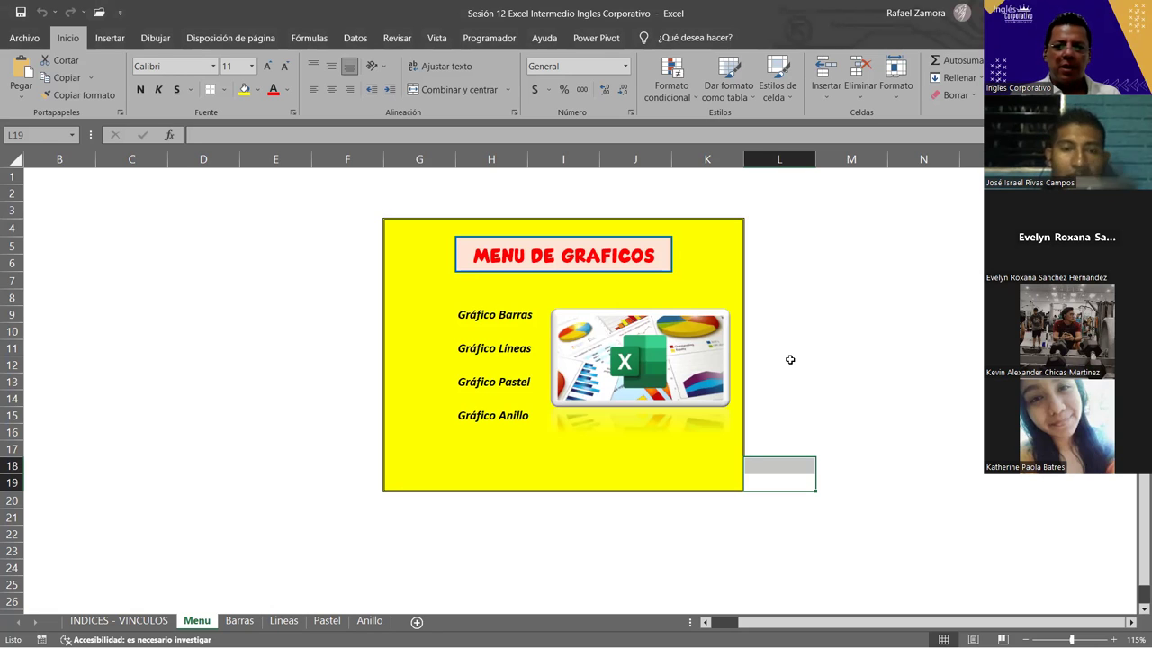
{"action": "left_click", "coordinate": [475, 317]}
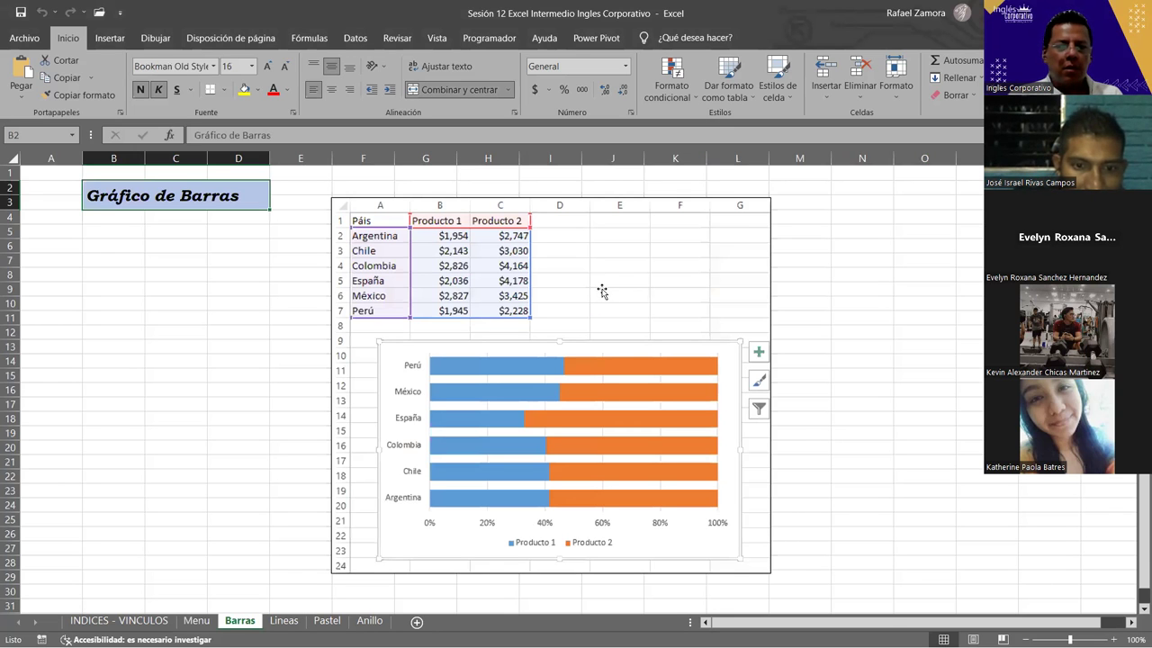
{"action": "left_click", "coordinate": [599, 291]}
{"action": "left_click", "coordinate": [286, 620]}
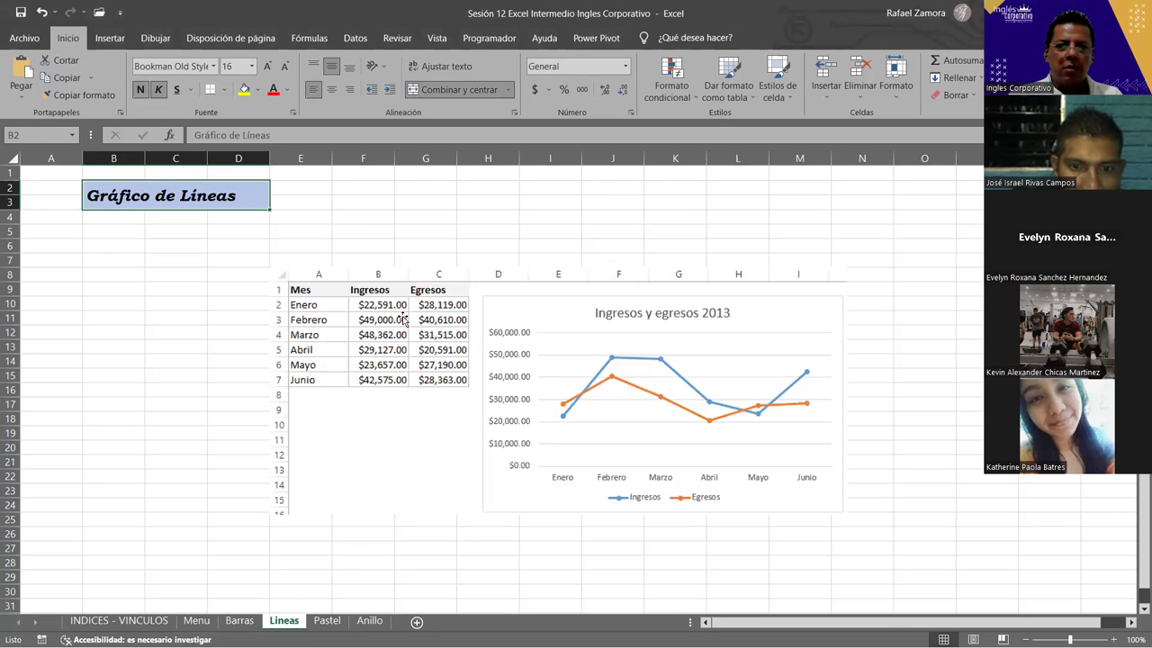
{"action": "left_click_drag", "start_coordinate": [382, 280], "coordinate": [382, 261]}
{"action": "left_click", "coordinate": [326, 621]}
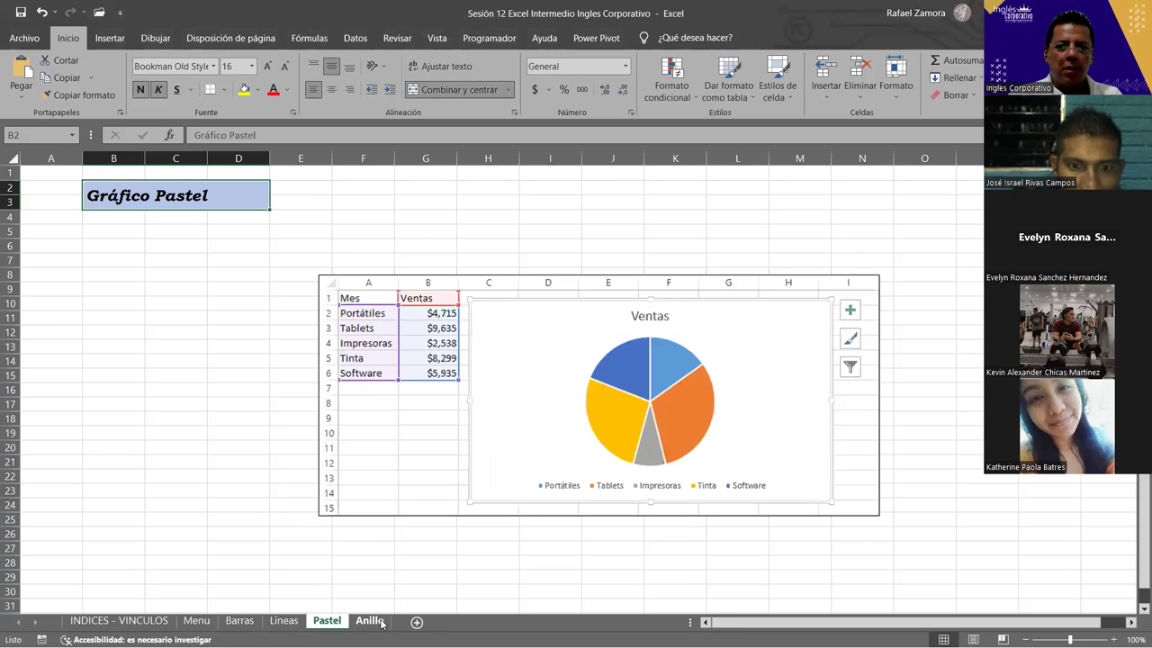
{"action": "left_click", "coordinate": [369, 621]}
{"action": "left_click", "coordinate": [200, 621]}
{"action": "key", "text": "ctrl+Page_Down"}
{"action": "key", "text": "ctrl+Page_Down"}
{"action": "key", "text": "ctrl+Page_Down"}
{"action": "key", "text": "ctrl+Page_Down"}
{"action": "left_click", "coordinate": [207, 622]}
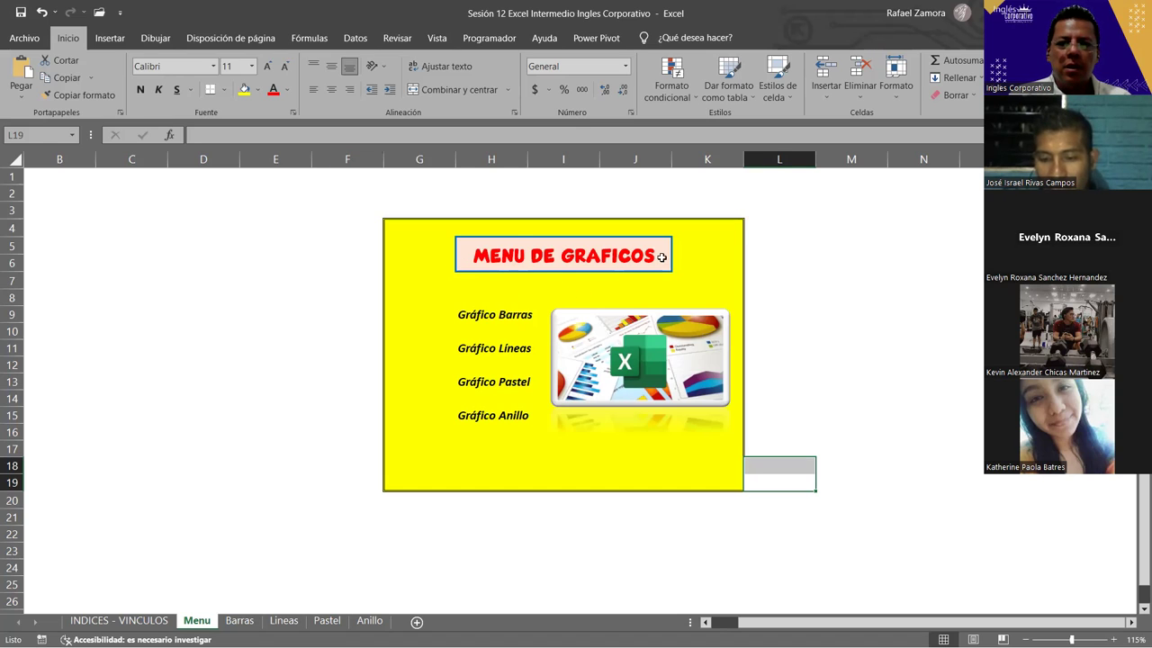
{"action": "left_click", "coordinate": [775, 313]}
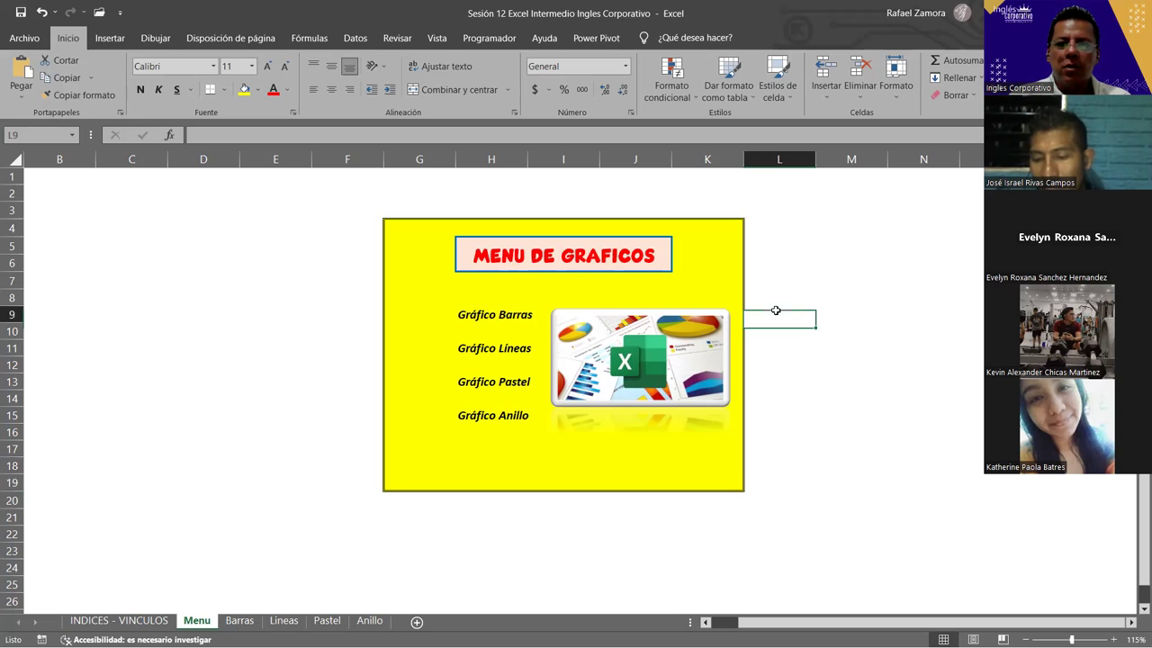
{"action": "left_click", "coordinate": [789, 261]}
{"action": "key", "text": "Up"}
{"action": "key", "text": "Up"}
{"action": "key", "text": "Up"}
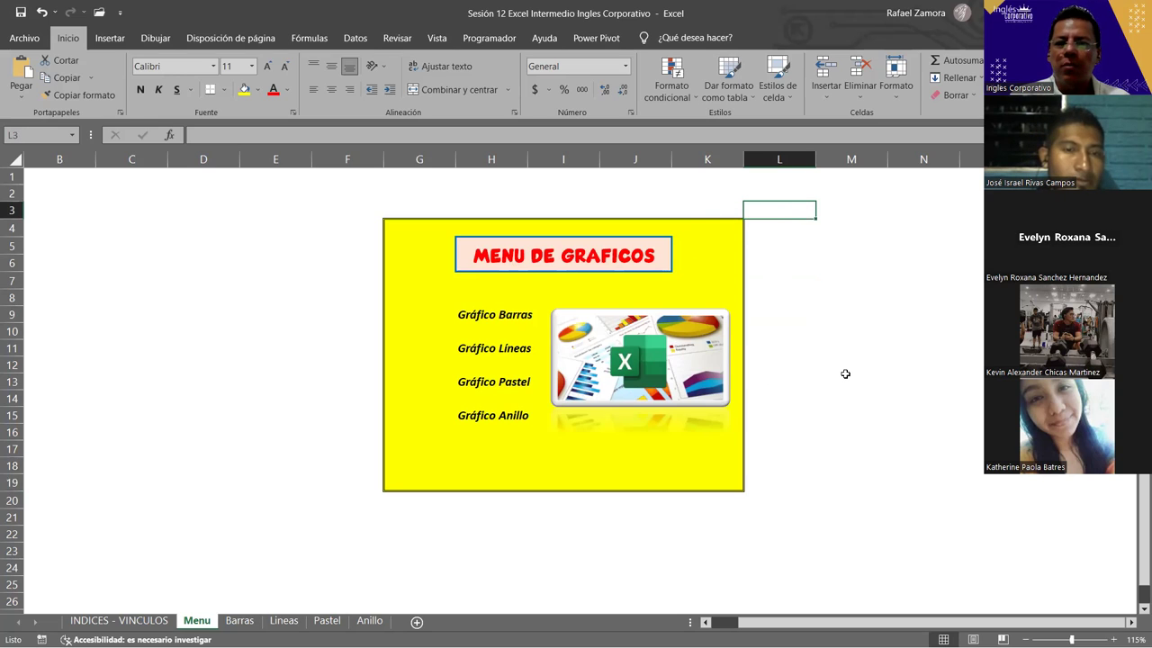
{"action": "left_click", "coordinate": [763, 532]}
{"action": "left_click", "coordinate": [558, 176]}
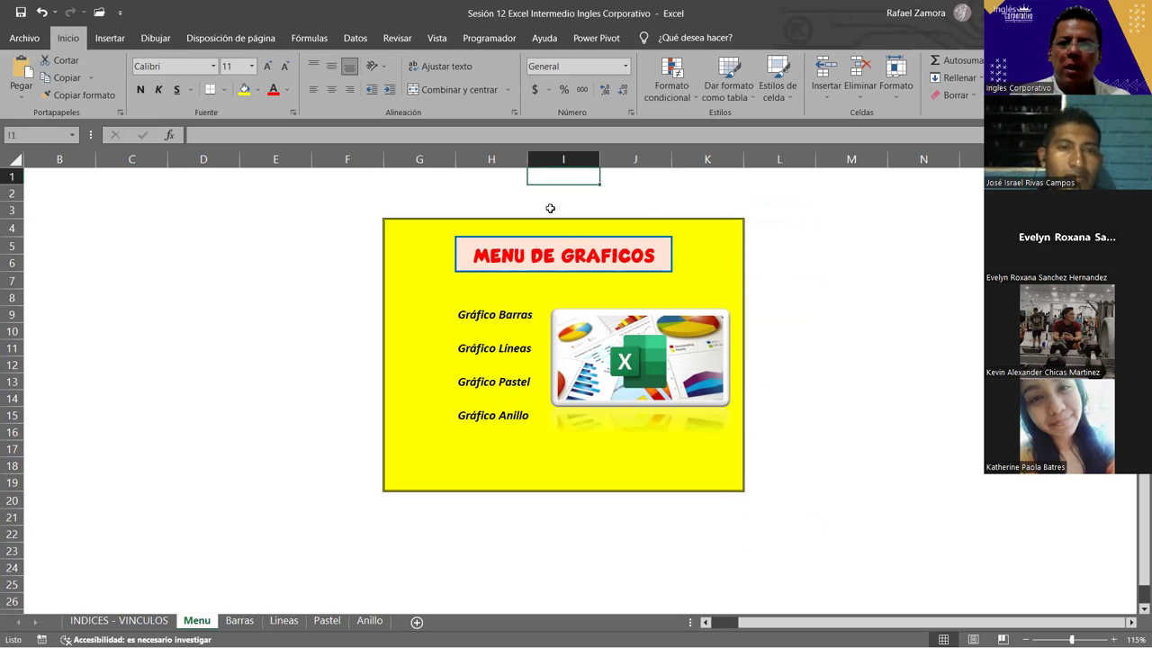
{"action": "left_click", "coordinate": [376, 173]}
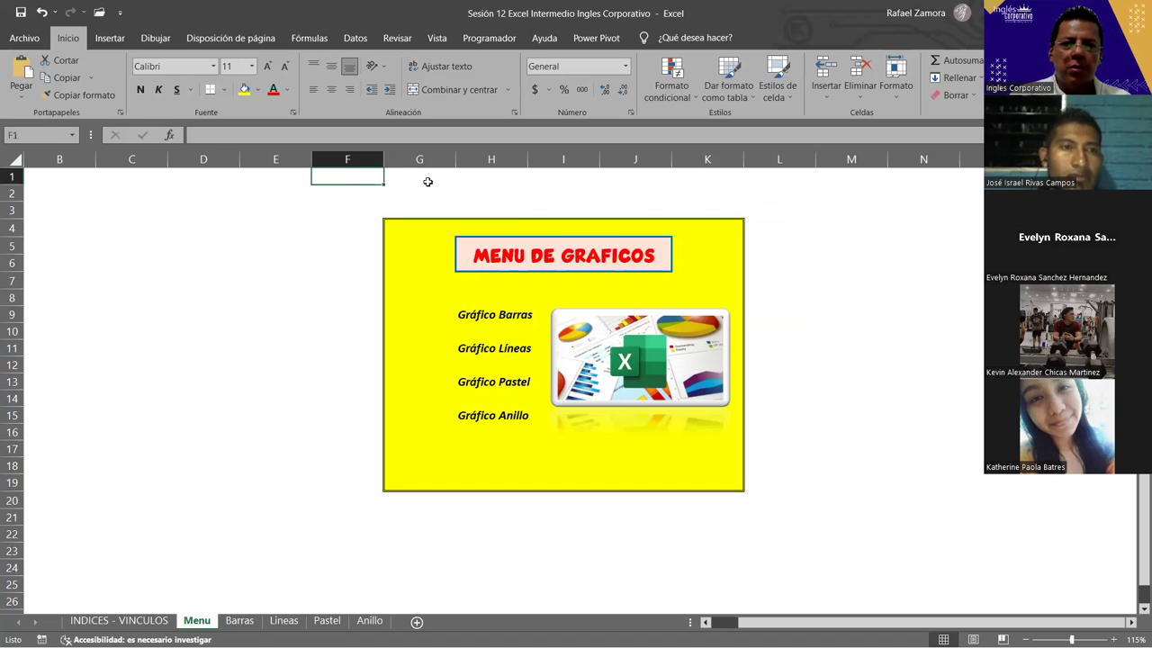
{"action": "left_click", "coordinate": [754, 178]}
{"action": "left_click", "coordinate": [696, 174]}
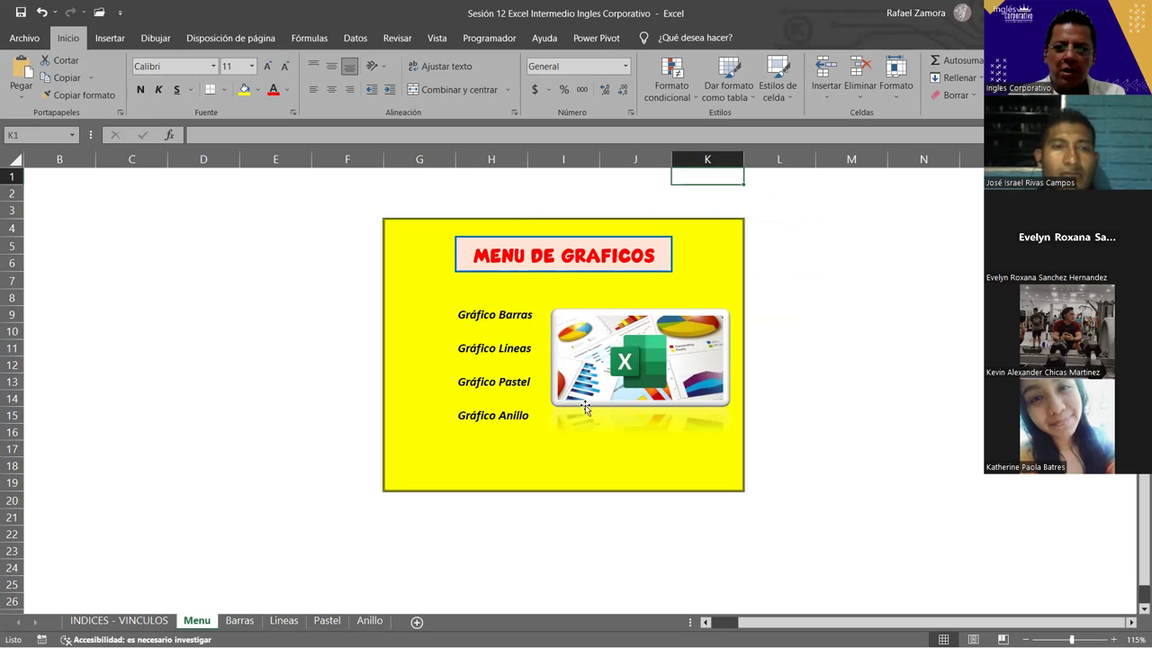
{"action": "left_click", "coordinate": [502, 314]}
{"action": "left_click", "coordinate": [502, 348], "text": "ctrl"}
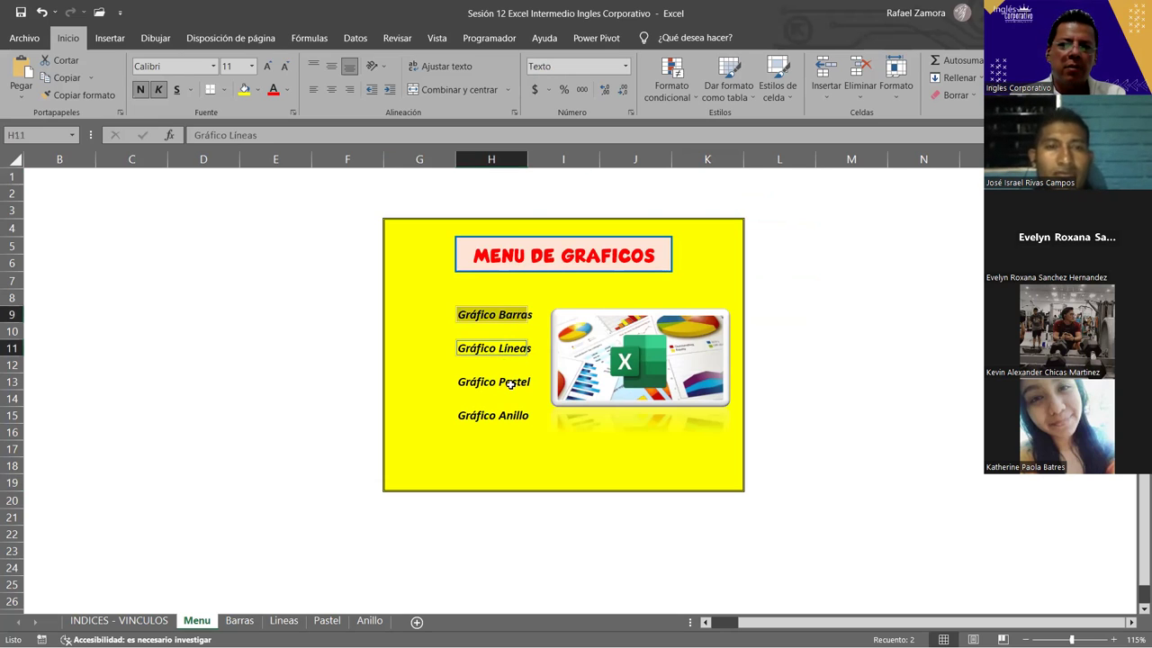
{"action": "left_click", "coordinate": [509, 385], "text": "ctrl"}
{"action": "left_click", "coordinate": [509, 415], "text": "ctrl"}
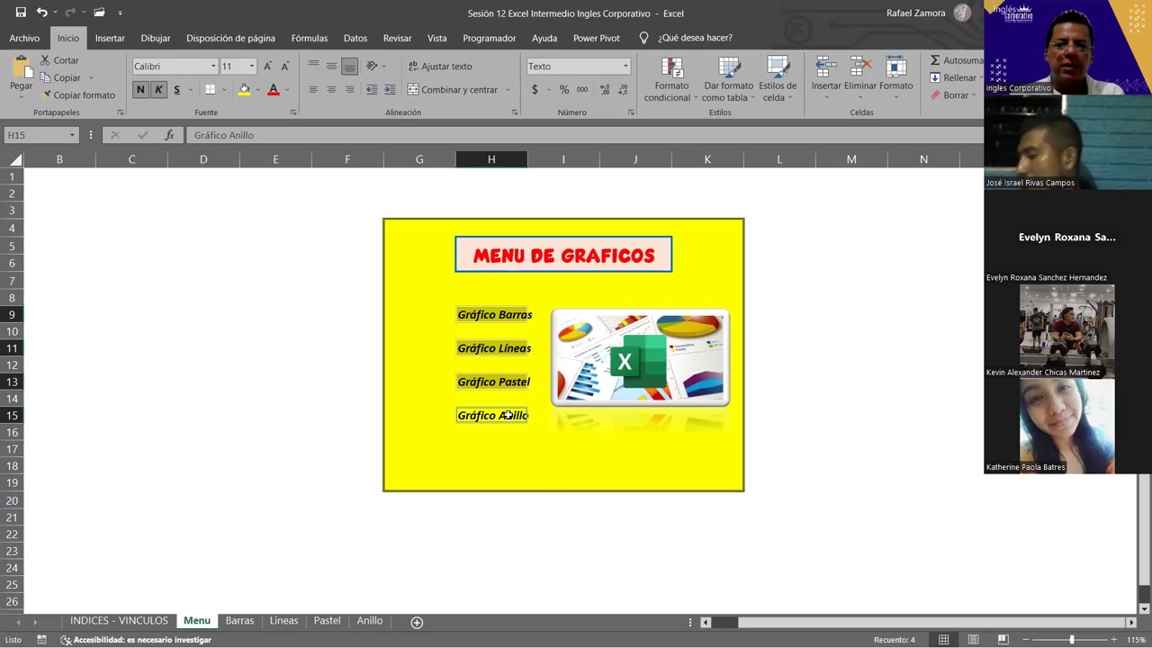
{"action": "left_click", "coordinate": [495, 315]}
{"action": "left_click", "coordinate": [510, 352]}
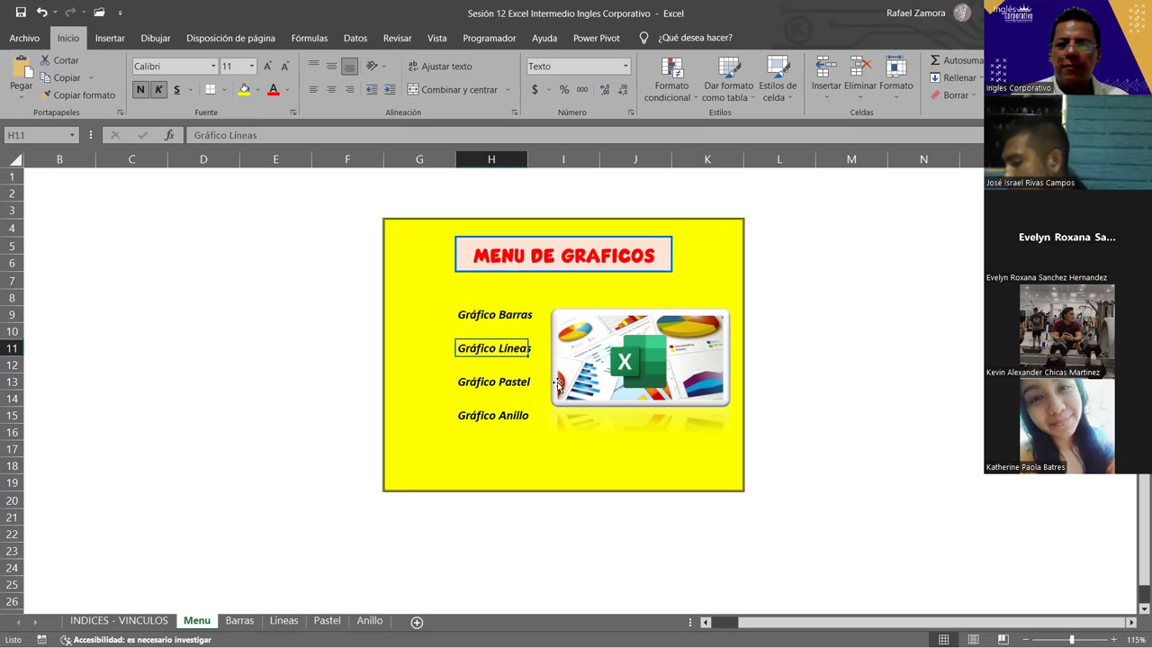
{"action": "left_click", "coordinate": [307, 295]}
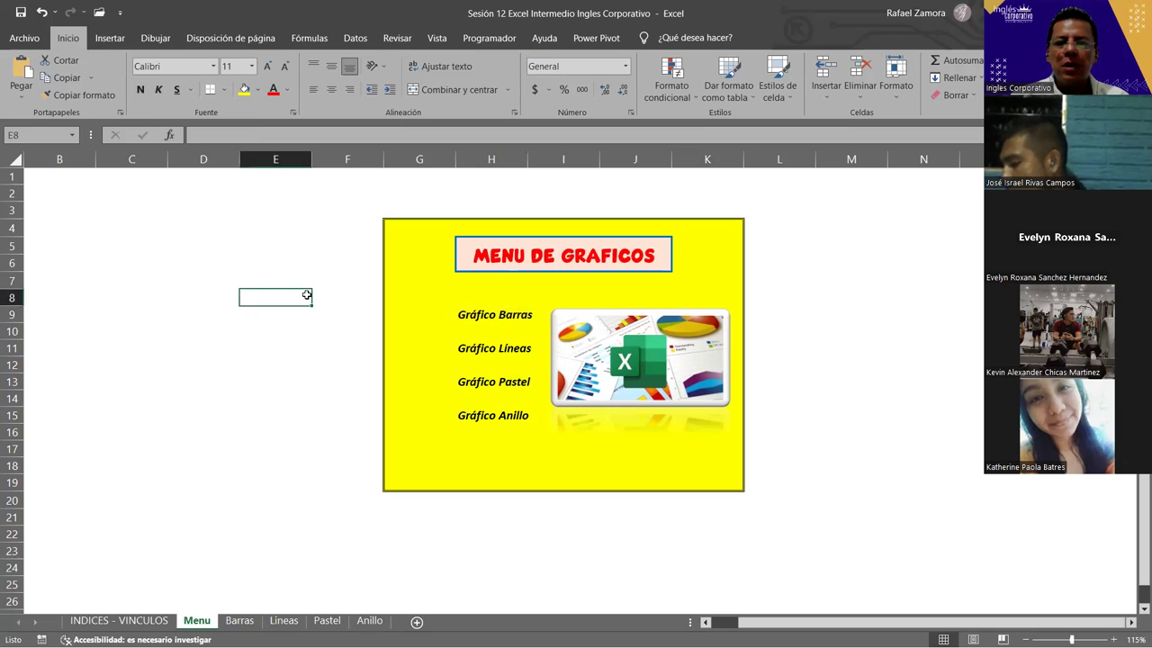
{"action": "left_click", "coordinate": [513, 317]}
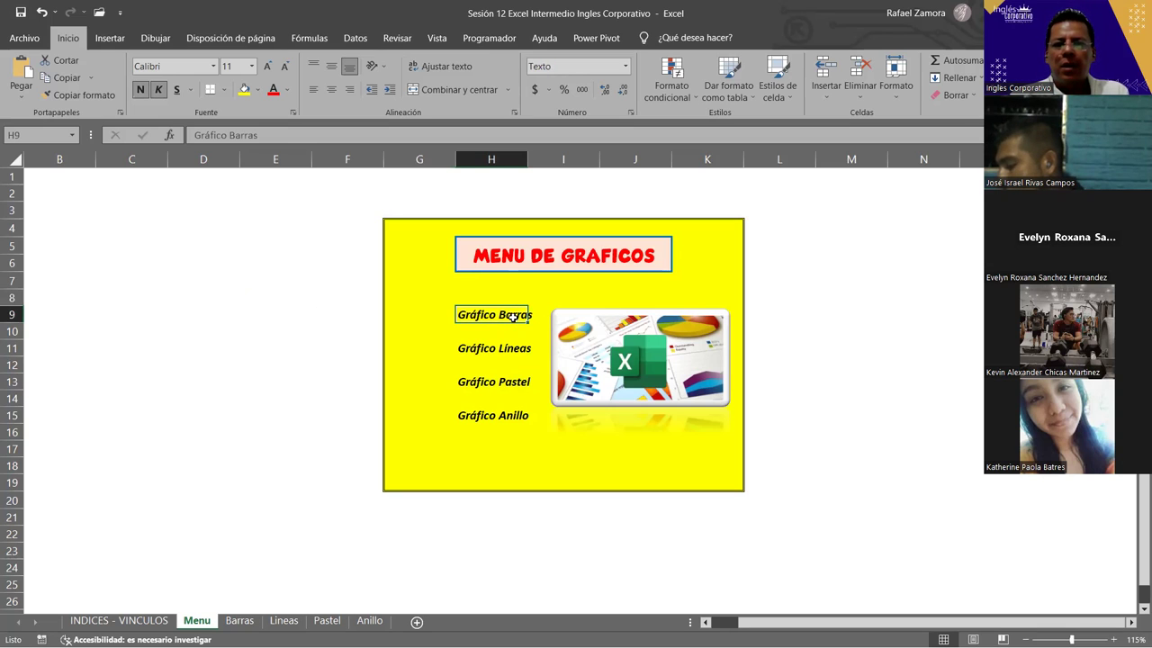
Link the Gráfico Barras cell to the Barras sheet through Lugar de este documento
{"action": "right_click", "coordinate": [513, 317]}
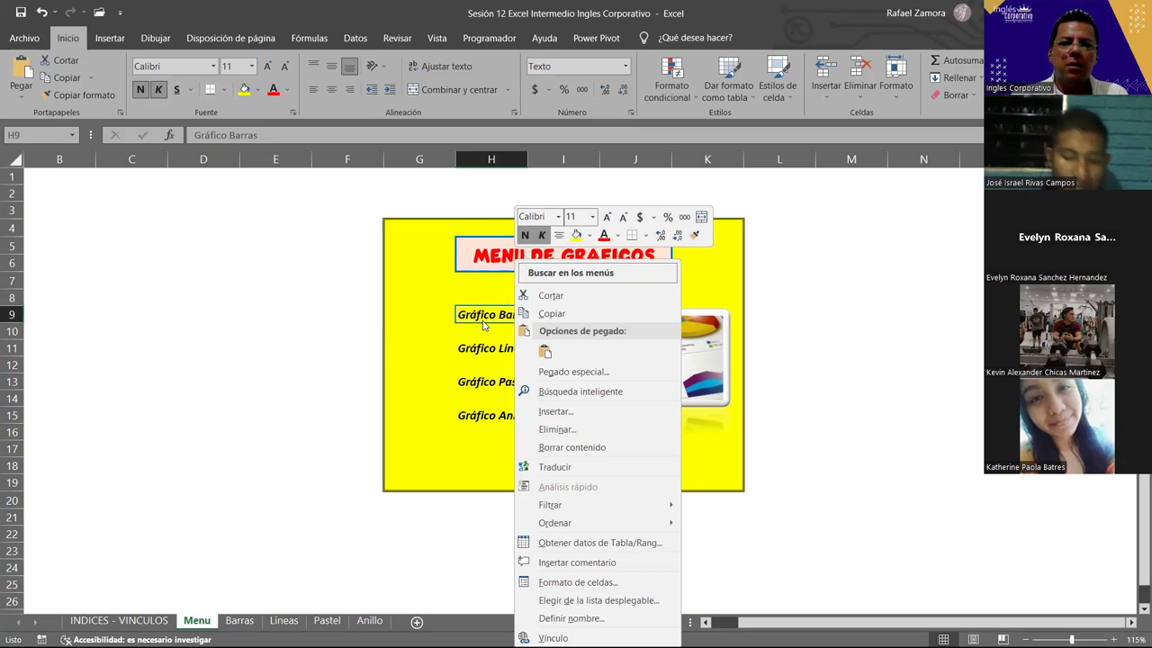
{"action": "key", "text": "Escape"}
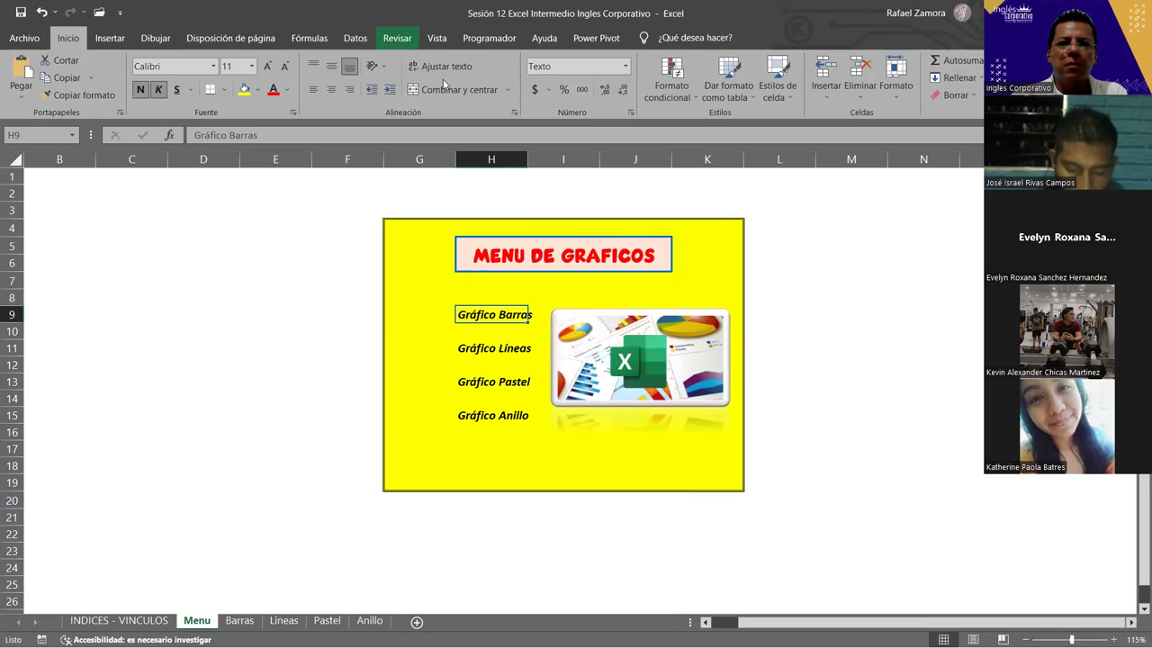
{"action": "scroll", "coordinate": [443, 84], "scroll_direction": "down", "scroll_amount": 1}
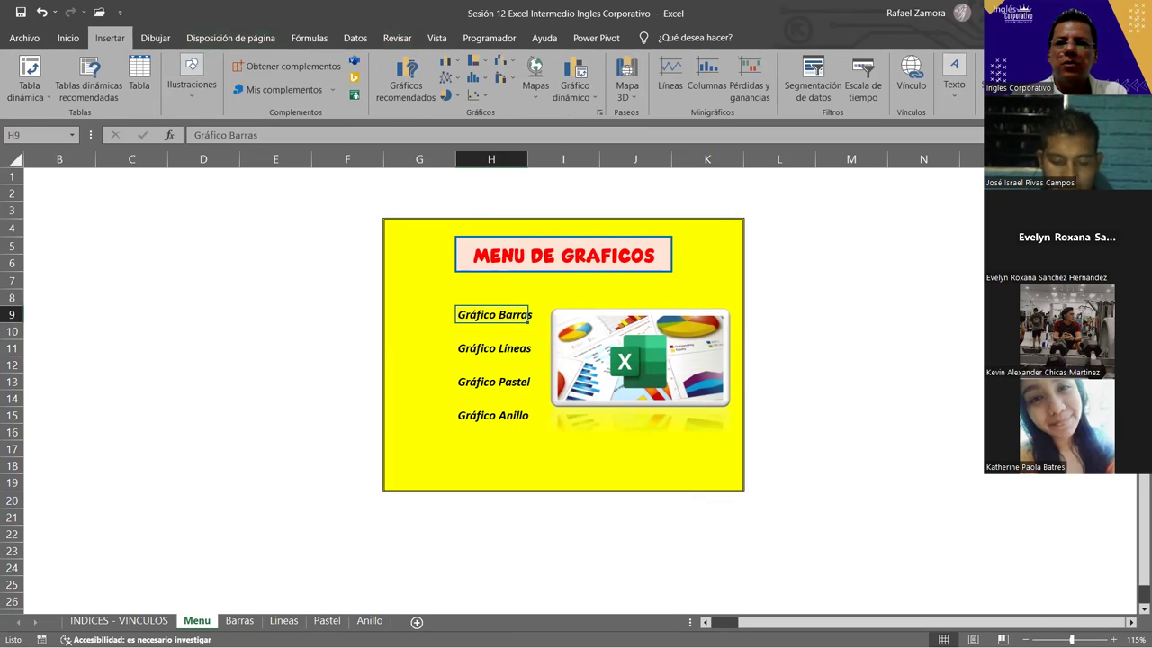
{"action": "key", "text": "ctrl+k"}
{"action": "left_click", "coordinate": [382, 112]}
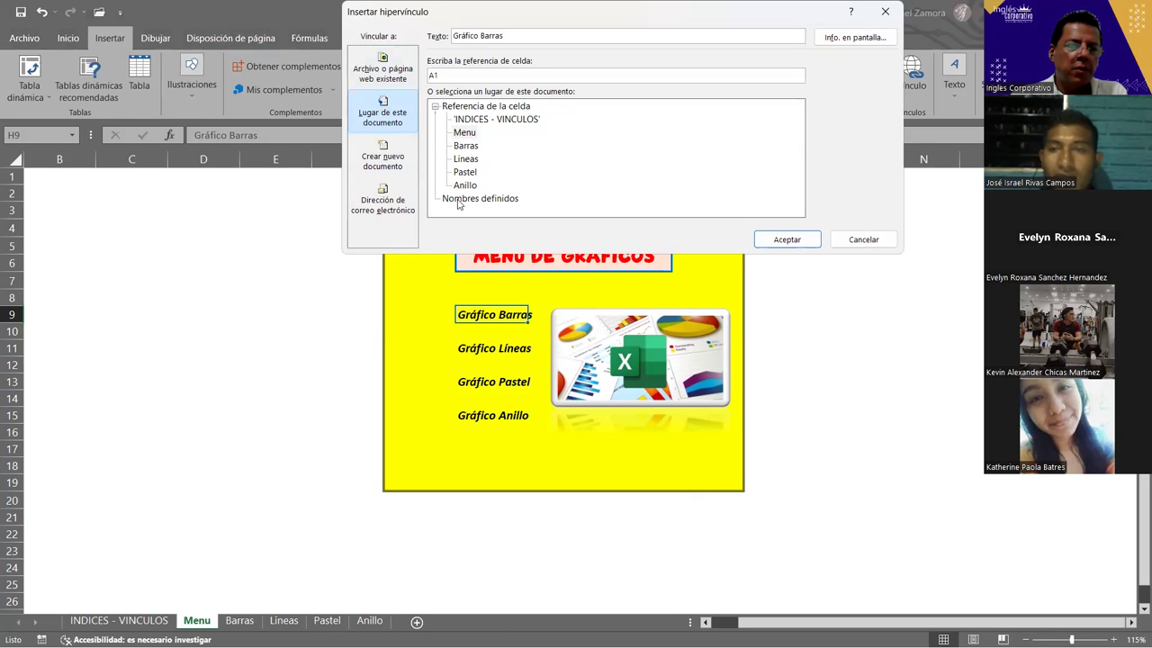
{"action": "left_click", "coordinate": [466, 145]}
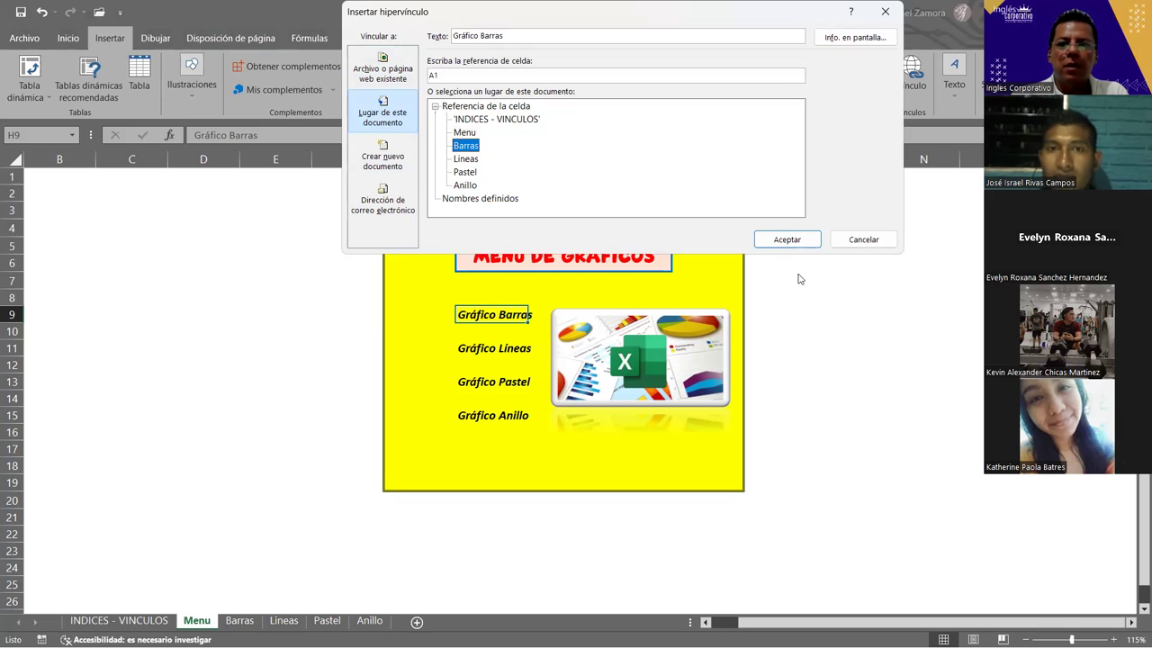
{"action": "left_click", "coordinate": [787, 240]}
{"action": "left_click", "coordinate": [477, 351]}
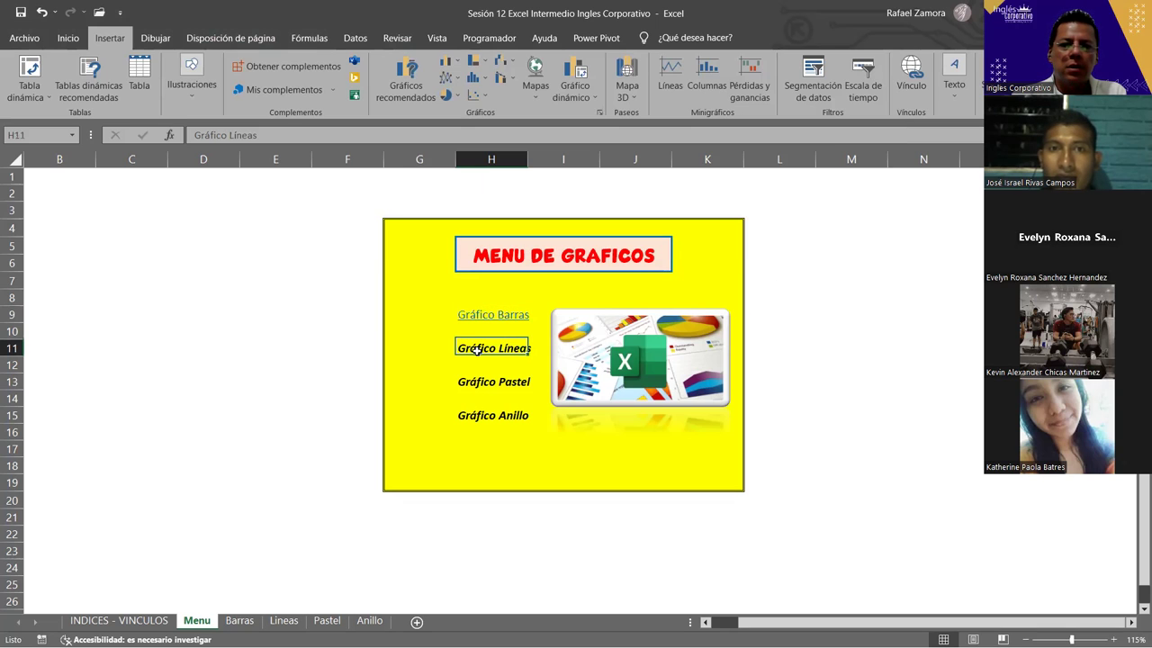
Link Gráfico Líneas to the Lineas sheet and Gráfico Pastel to the Pastel sheet
{"action": "left_click", "coordinate": [917, 79]}
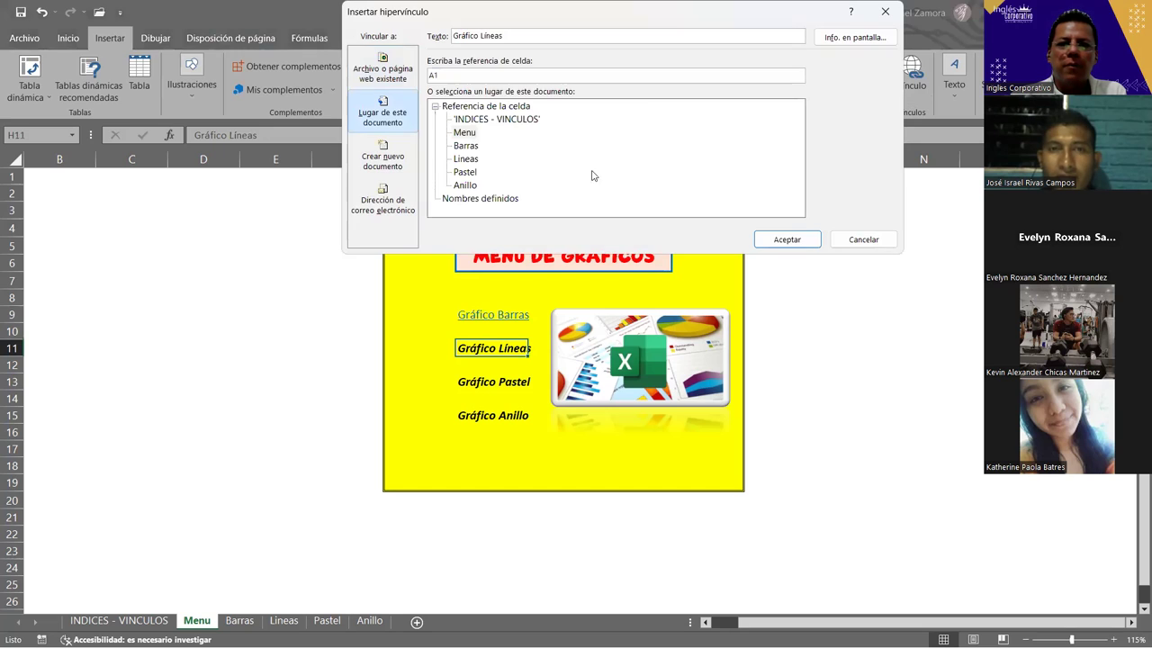
{"action": "left_click", "coordinate": [468, 159]}
{"action": "left_click", "coordinate": [788, 239]}
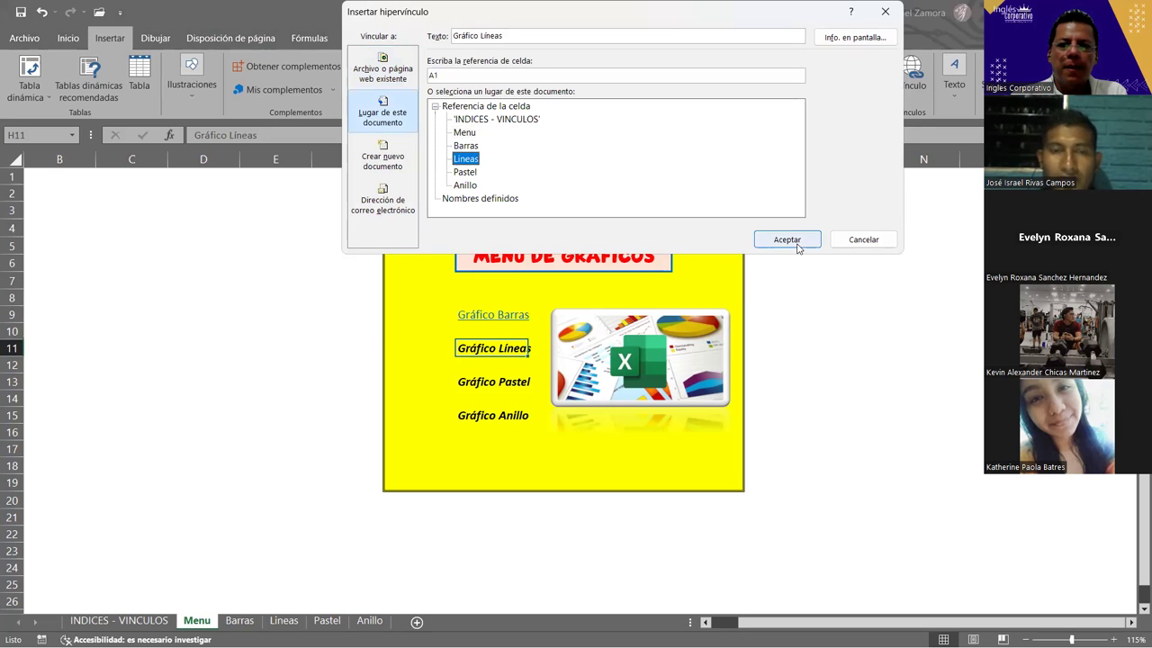
{"action": "left_click", "coordinate": [509, 387]}
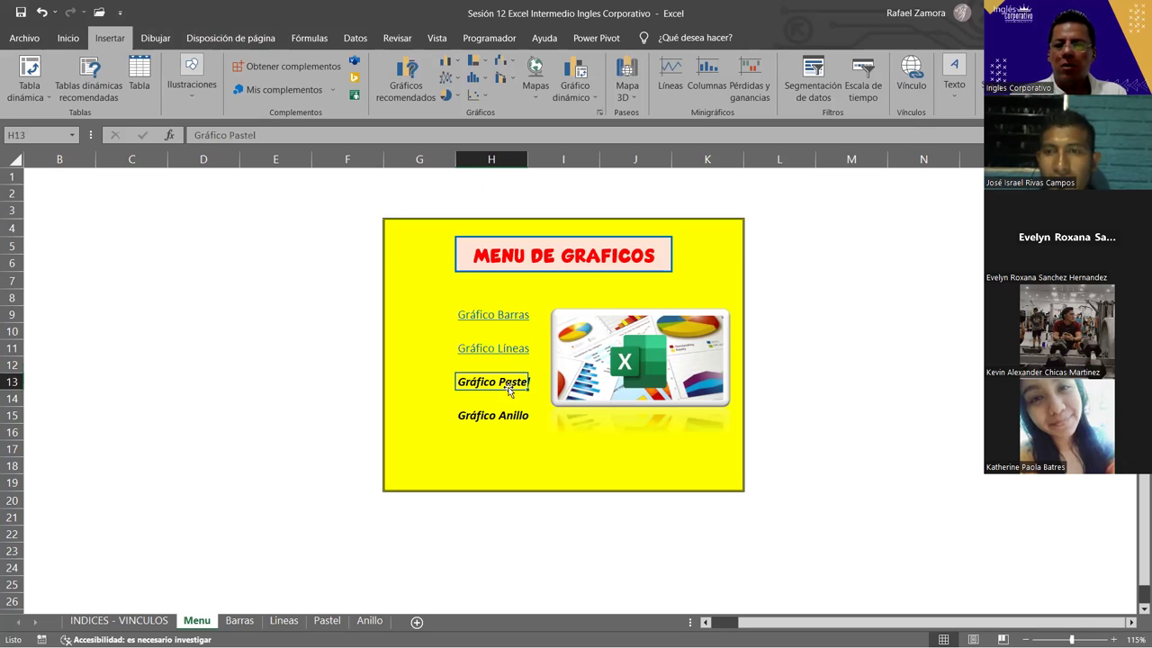
{"action": "left_click", "coordinate": [910, 90]}
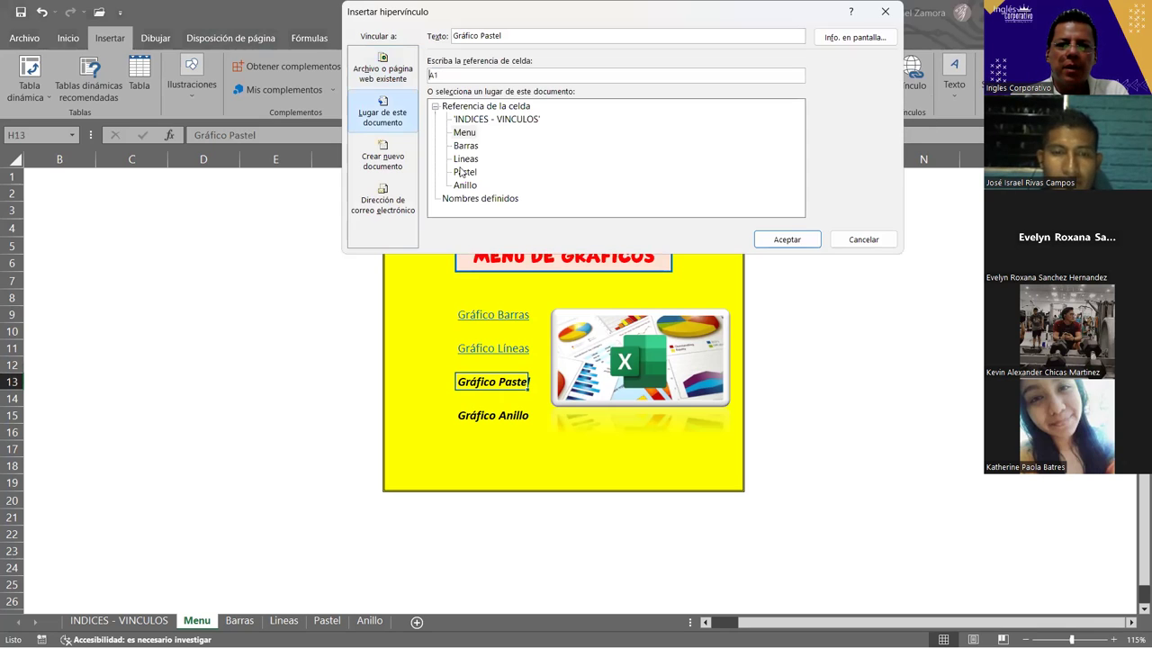
{"action": "left_click", "coordinate": [465, 172]}
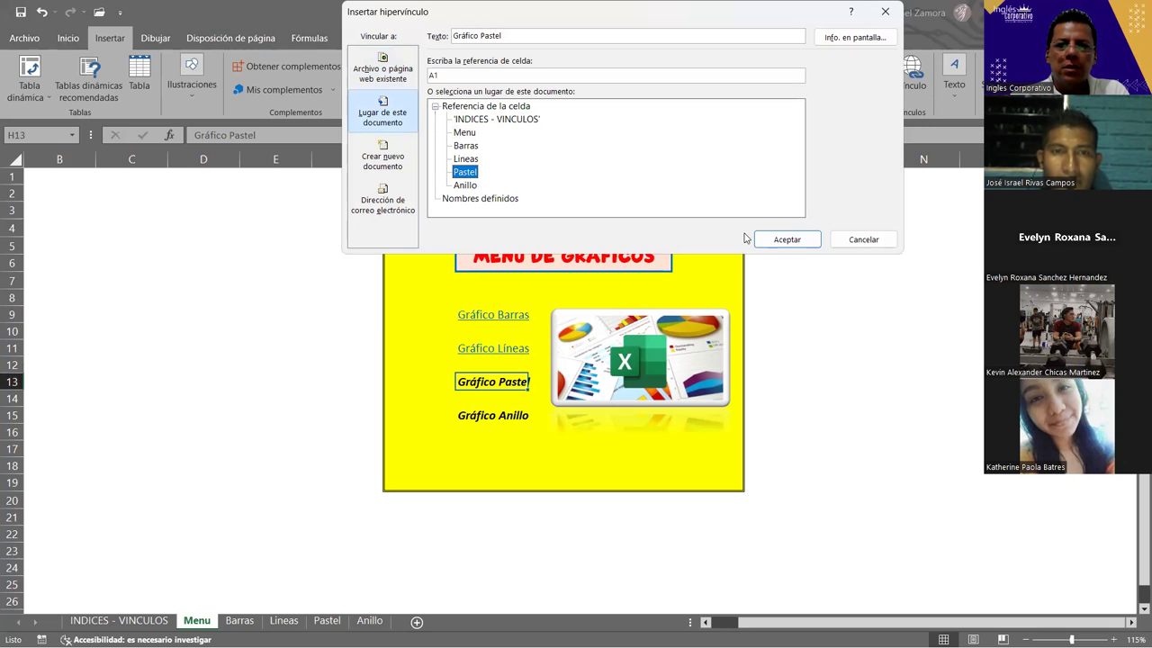
{"action": "left_click", "coordinate": [795, 241]}
Link Gráfico Anillo to the Anillo sheet and select the Excel logo picture
{"action": "left_click", "coordinate": [491, 417]}
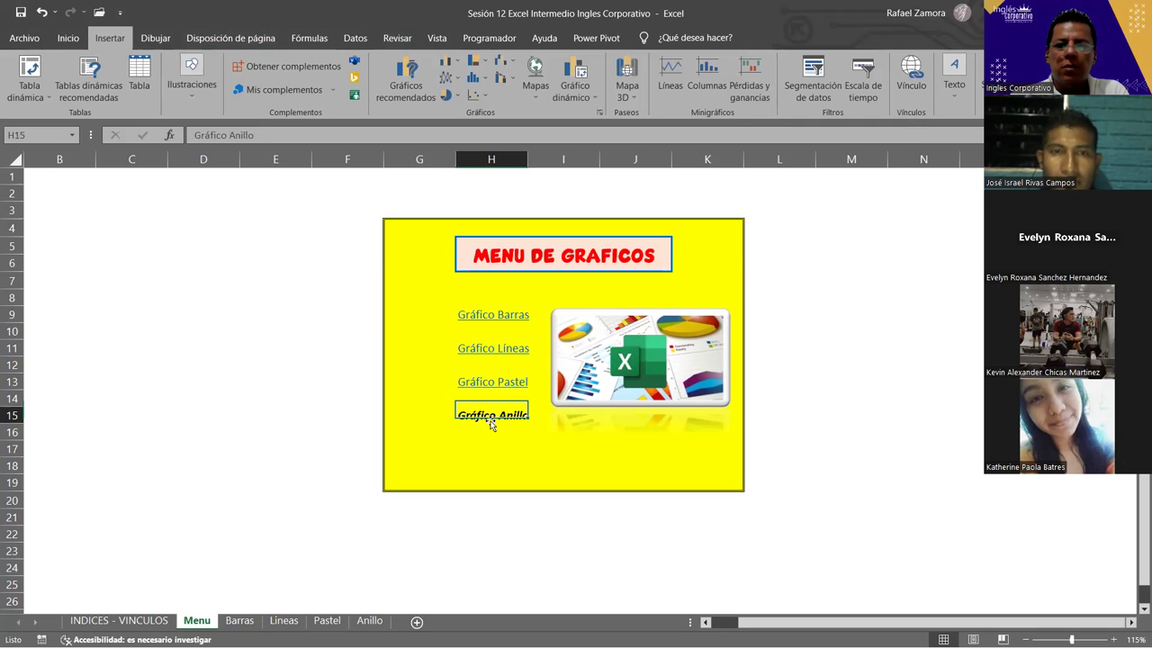
{"action": "left_click", "coordinate": [909, 81]}
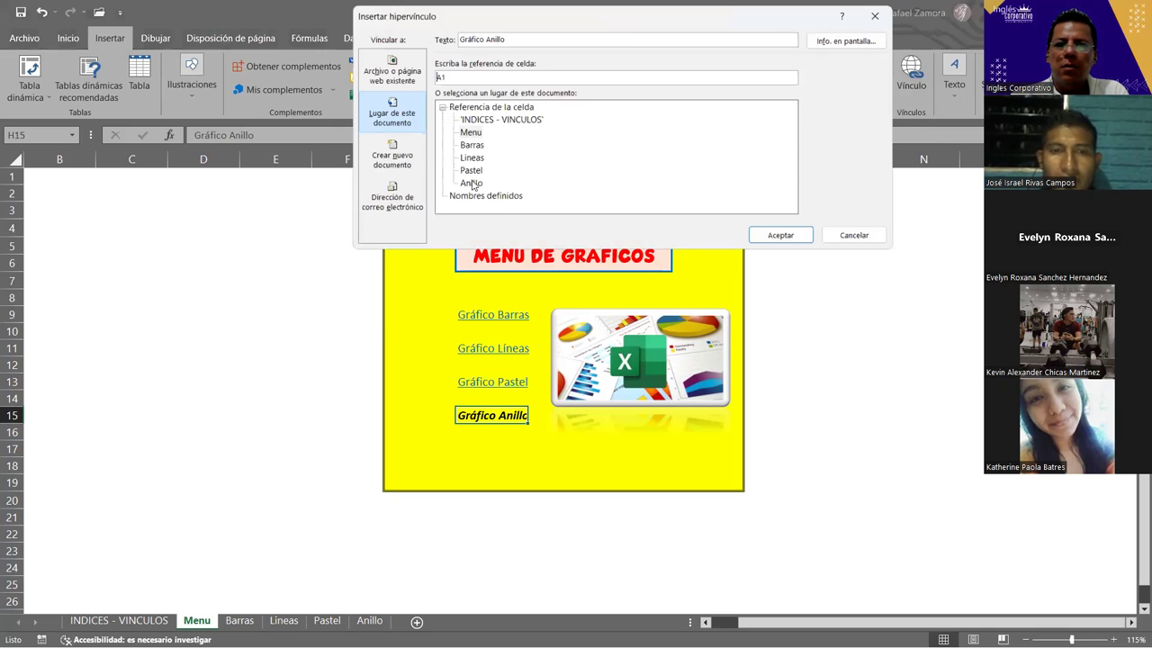
{"action": "left_click", "coordinate": [471, 184]}
{"action": "left_click", "coordinate": [792, 241]}
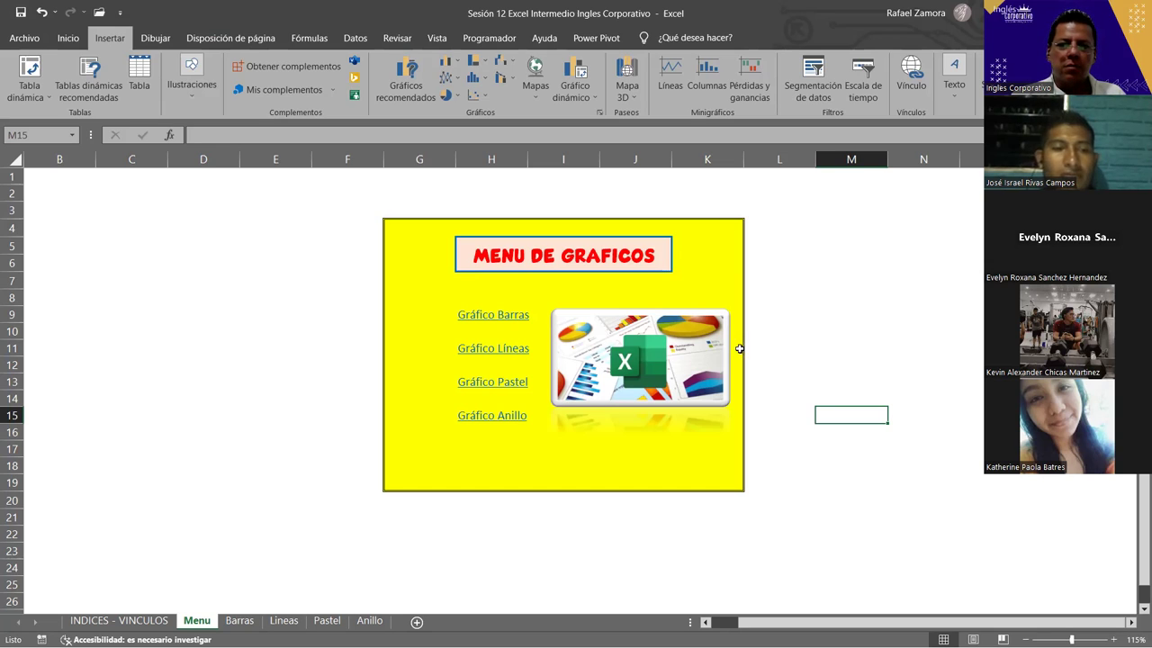
{"action": "left_click", "coordinate": [670, 339]}
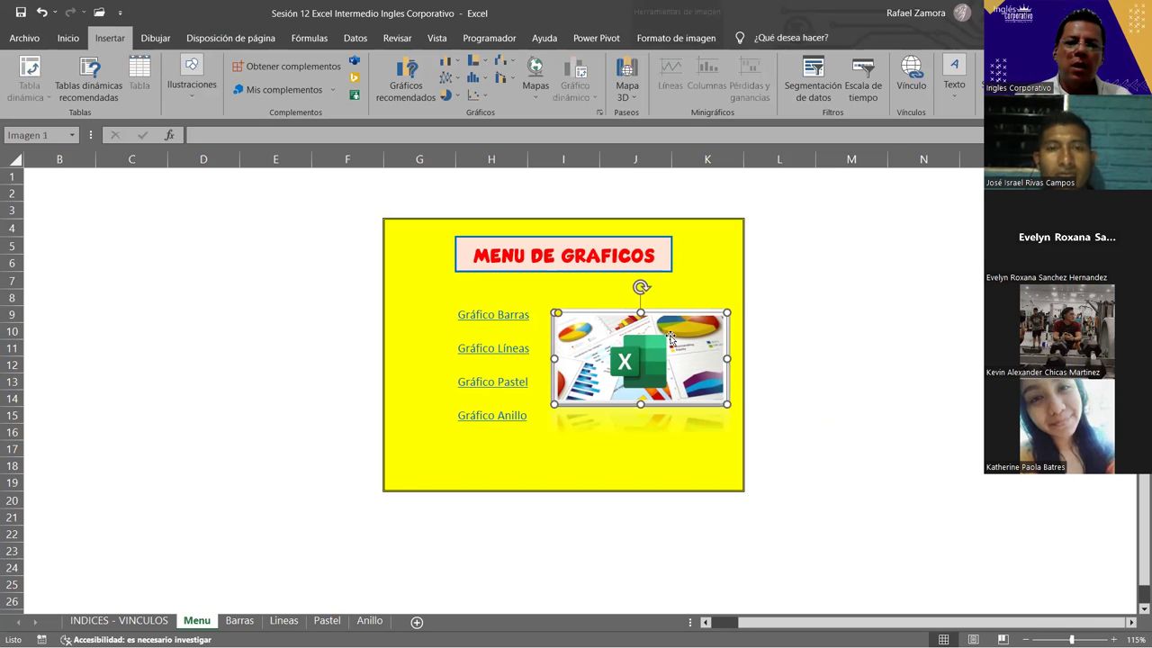
{"action": "left_click", "coordinate": [644, 245]}
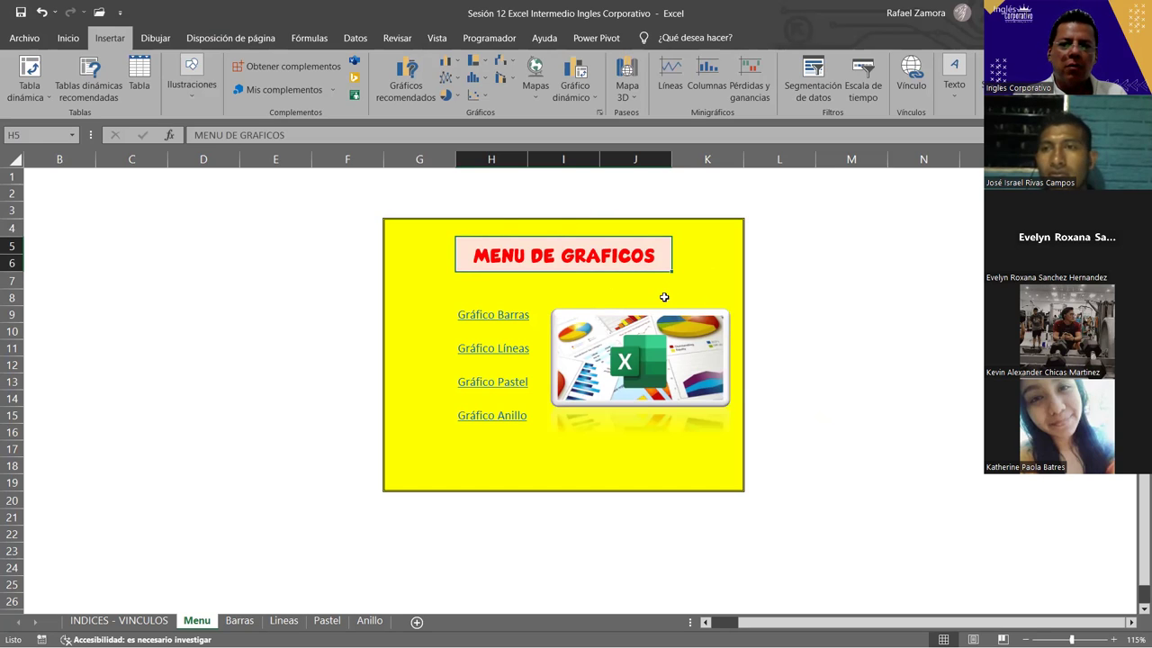
{"action": "left_click", "coordinate": [685, 469]}
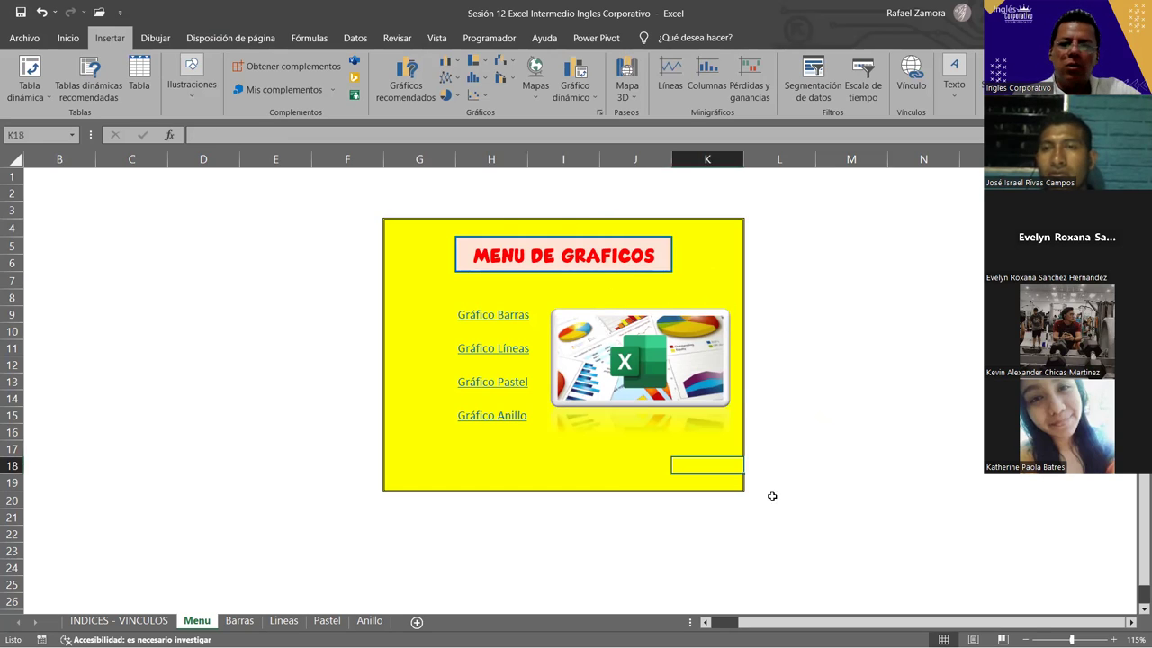
{"action": "left_click", "coordinate": [771, 495]}
{"action": "left_click", "coordinate": [589, 245]}
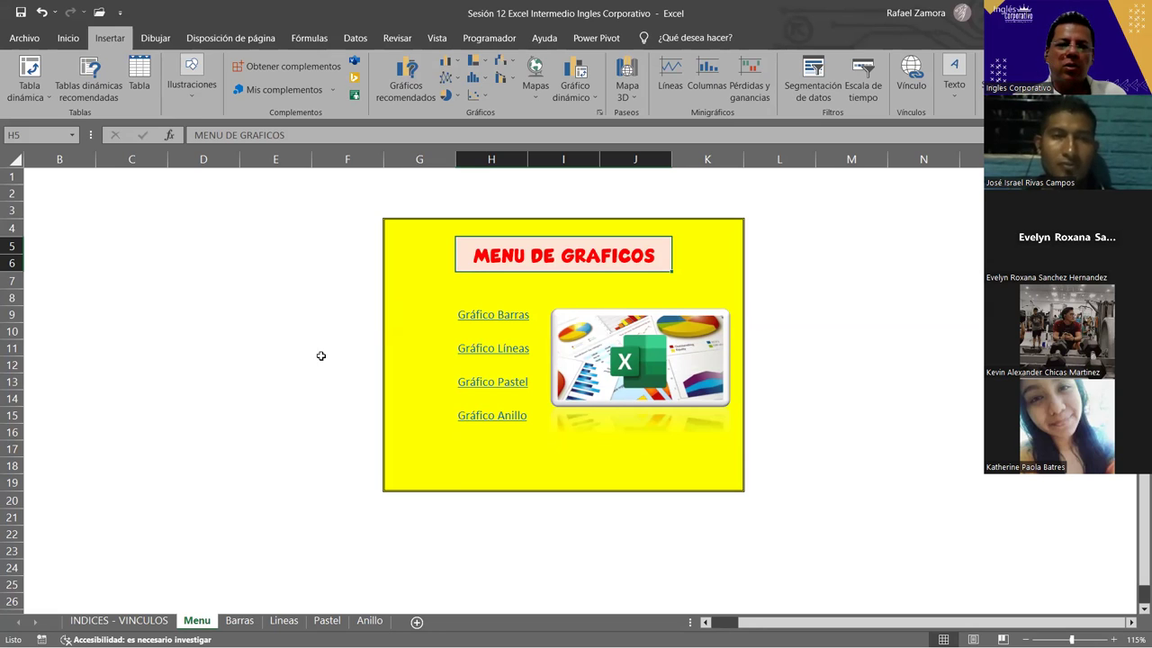
Select every cell with the Select All corner and right-click the selection near B3
{"action": "left_click", "coordinate": [20, 158]}
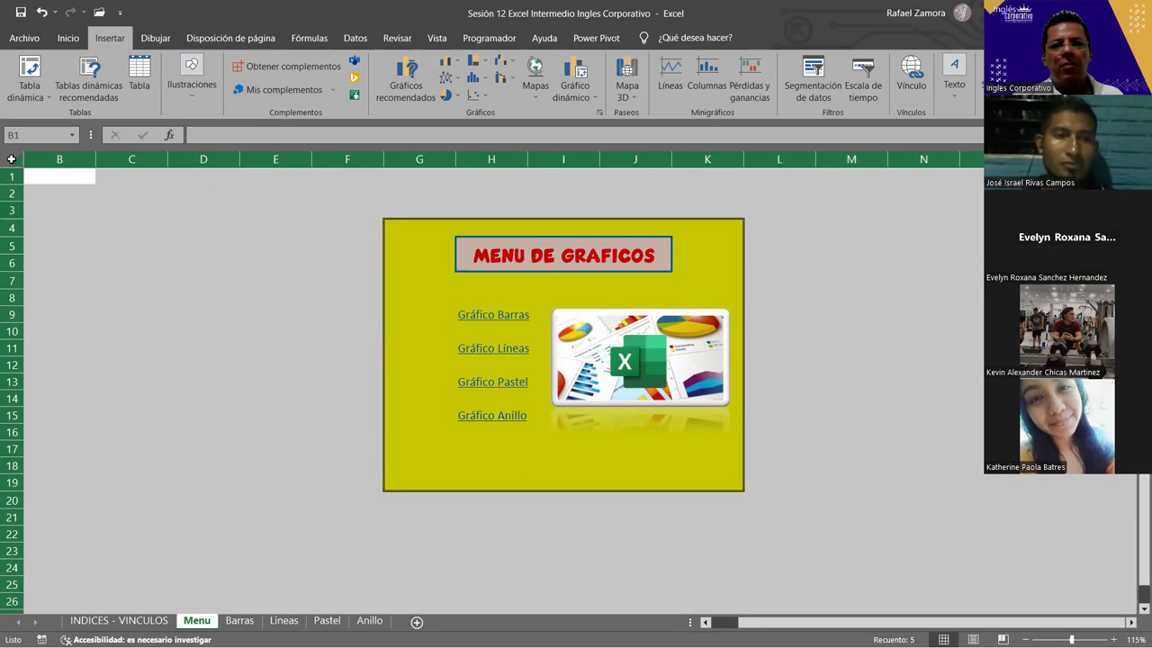
{"action": "left_click", "coordinate": [67, 206]}
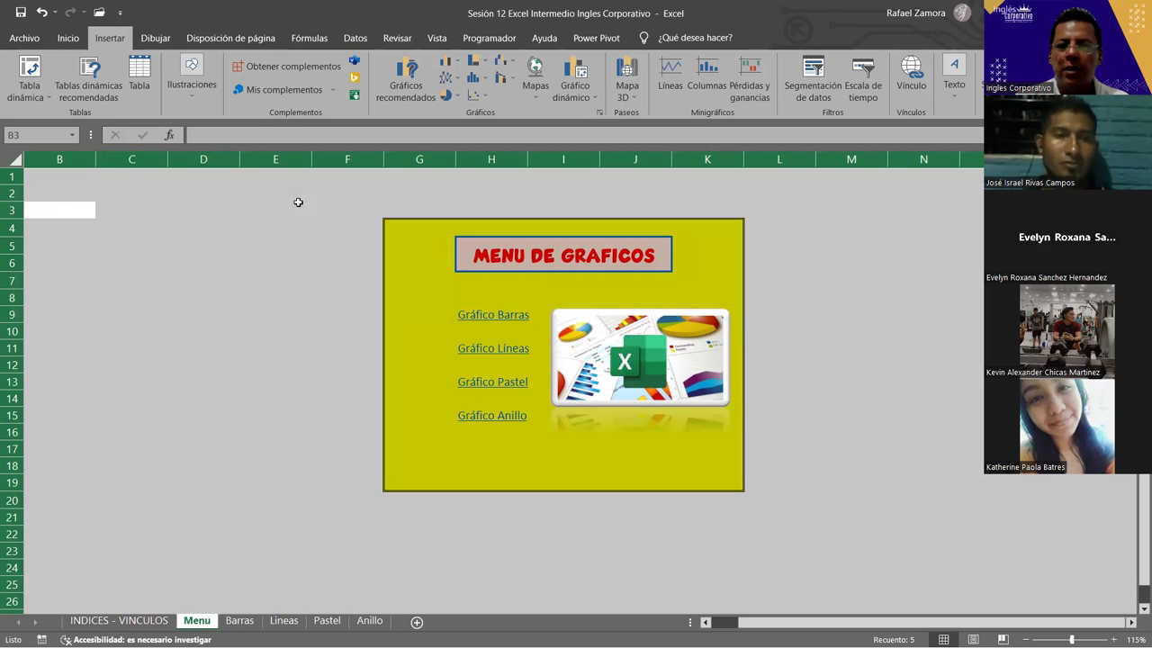
{"action": "left_click", "coordinate": [63, 176]}
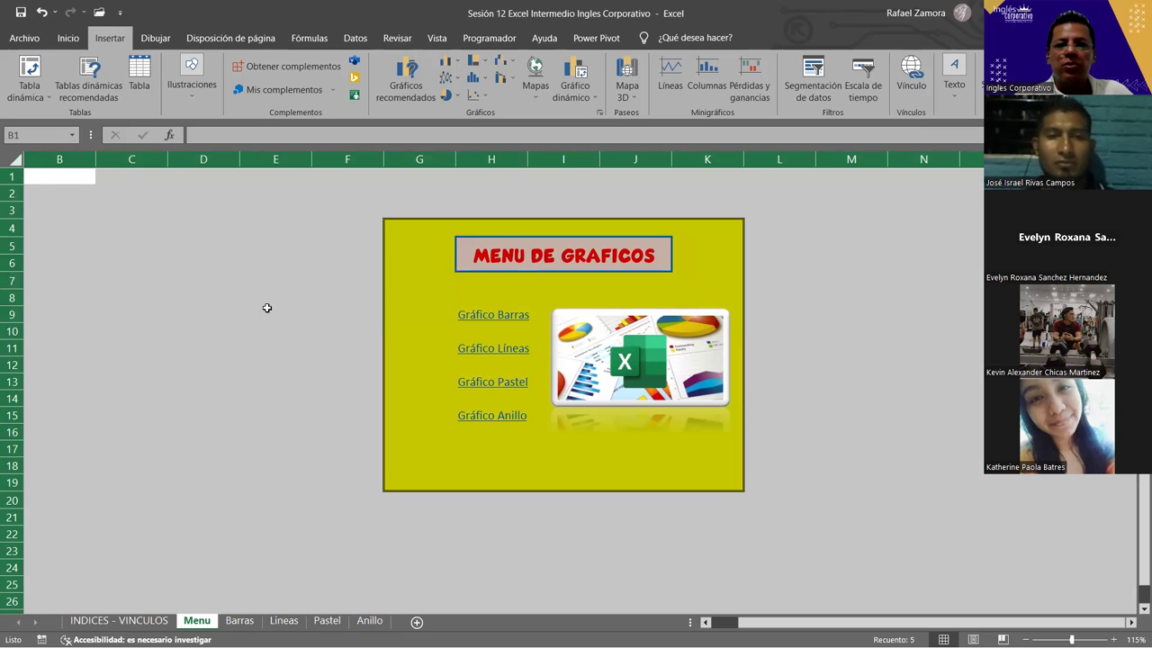
{"action": "right_click", "coordinate": [274, 209]}
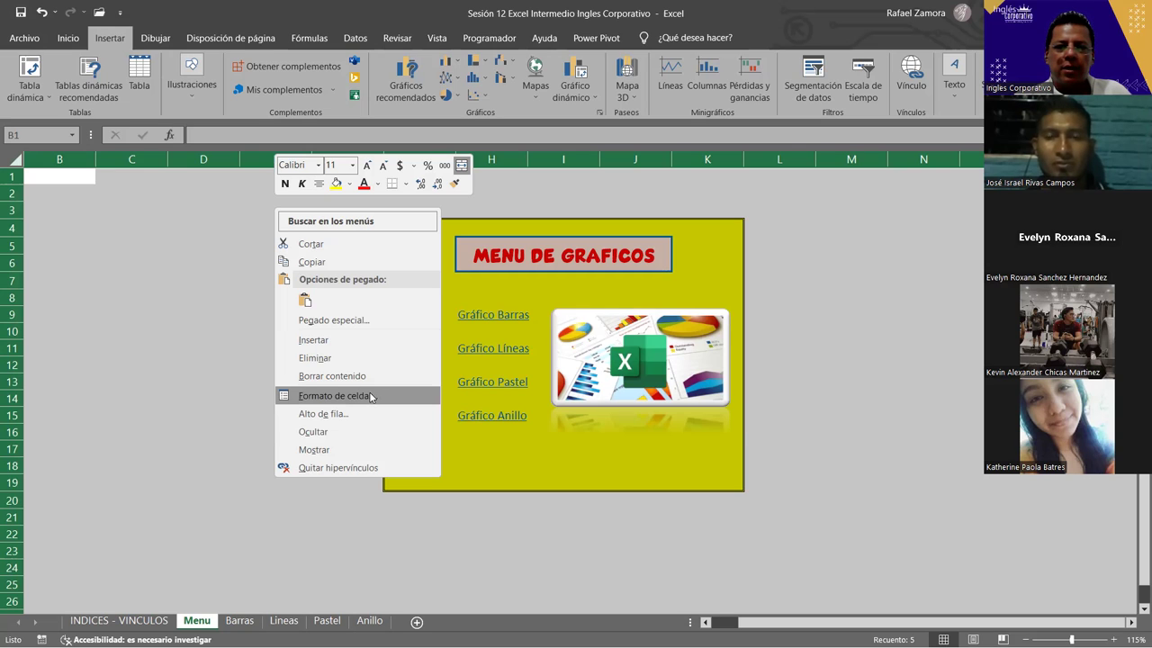
In Formato de celdas' Proteger tab, check Bloqueada and Oculta and apply with Aceptar
{"action": "left_click", "coordinate": [370, 397]}
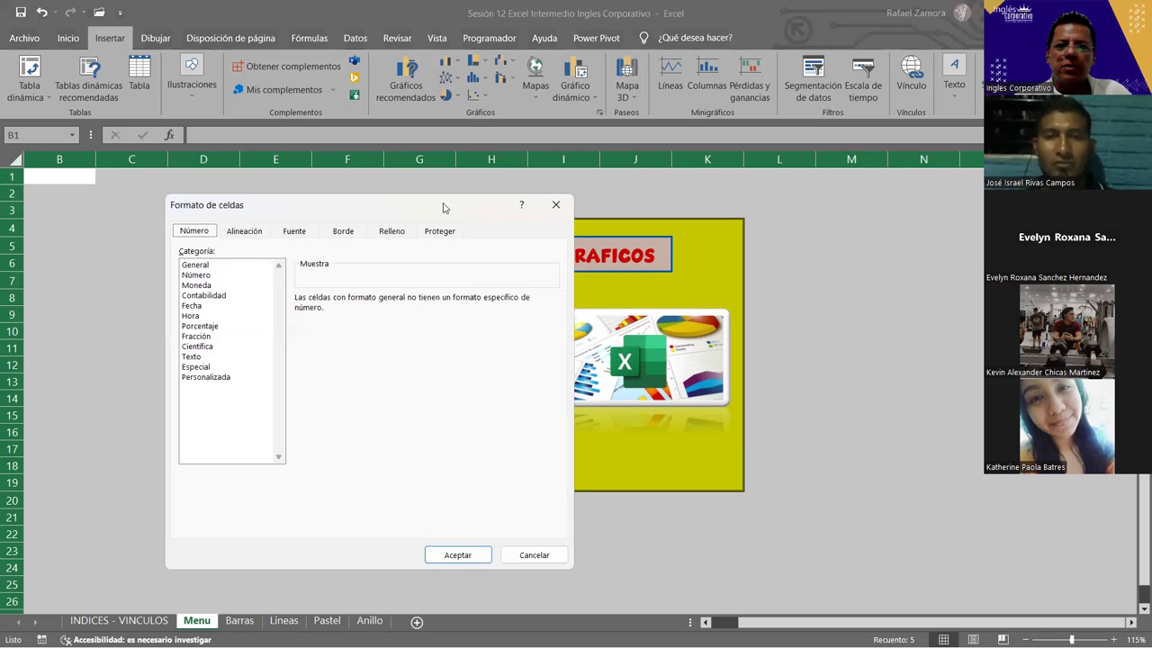
{"action": "left_click_drag", "start_coordinate": [443, 208], "coordinate": [635, 184]}
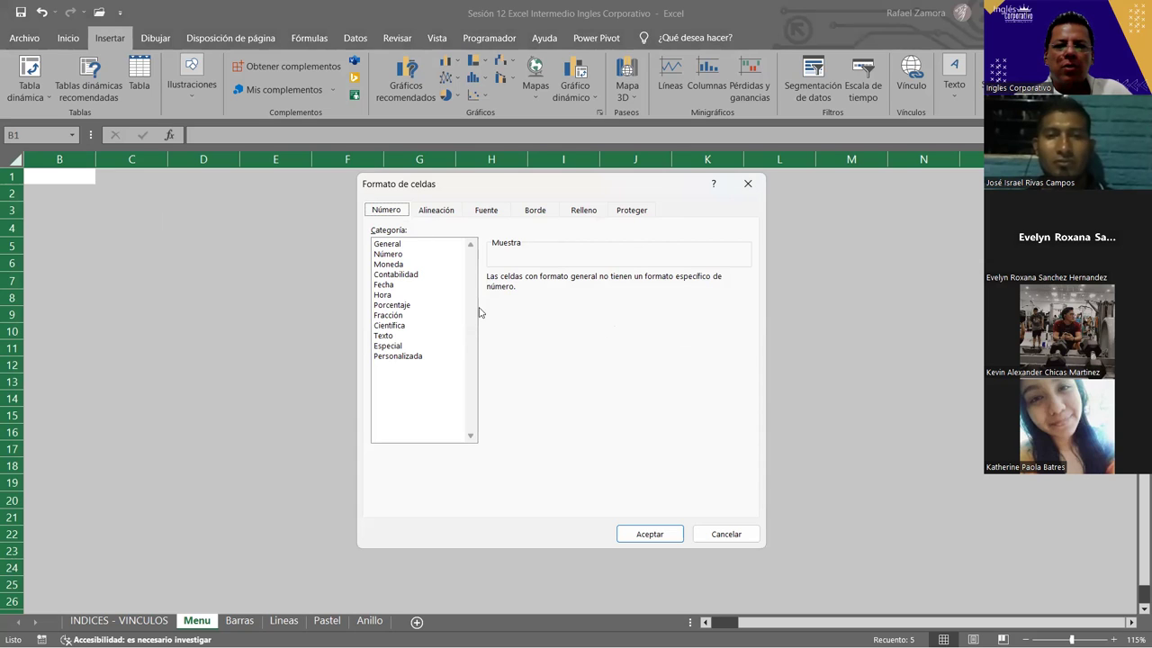
{"action": "left_click", "coordinate": [638, 216]}
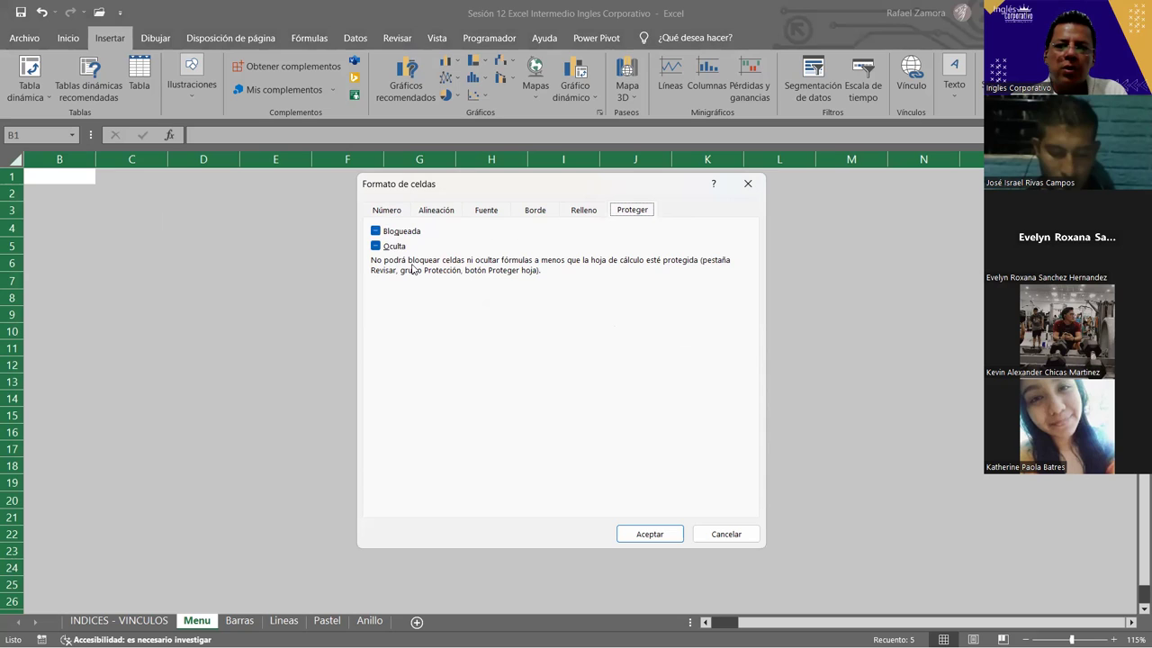
{"action": "left_click", "coordinate": [375, 245]}
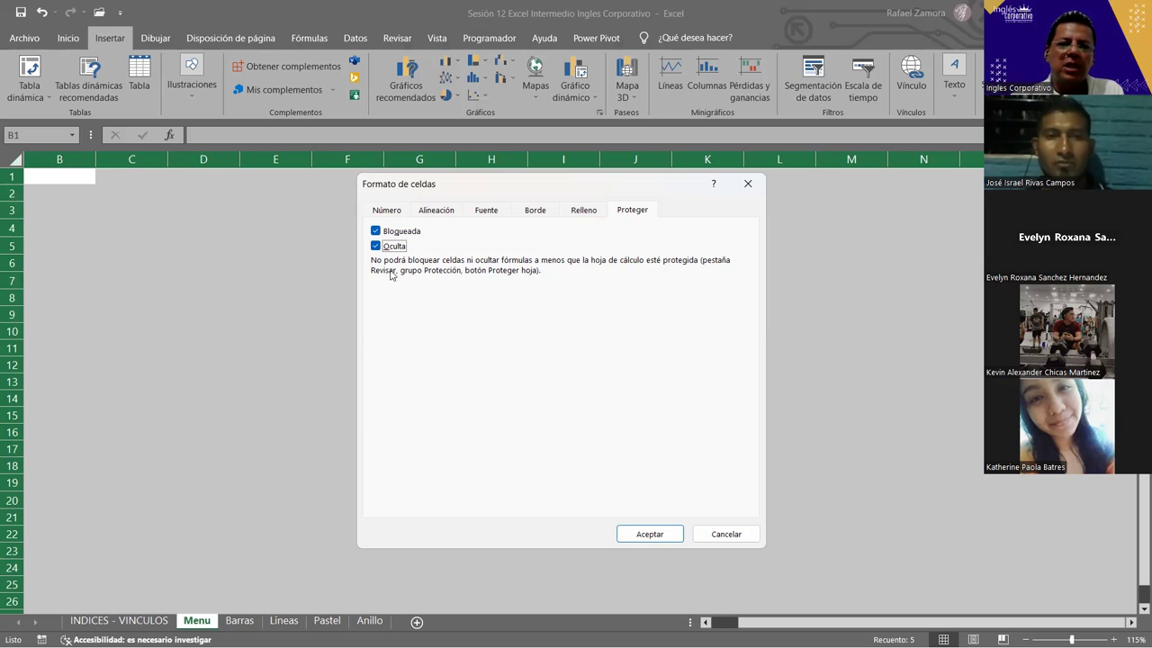
{"action": "left_click", "coordinate": [376, 230]}
{"action": "left_click", "coordinate": [376, 245]}
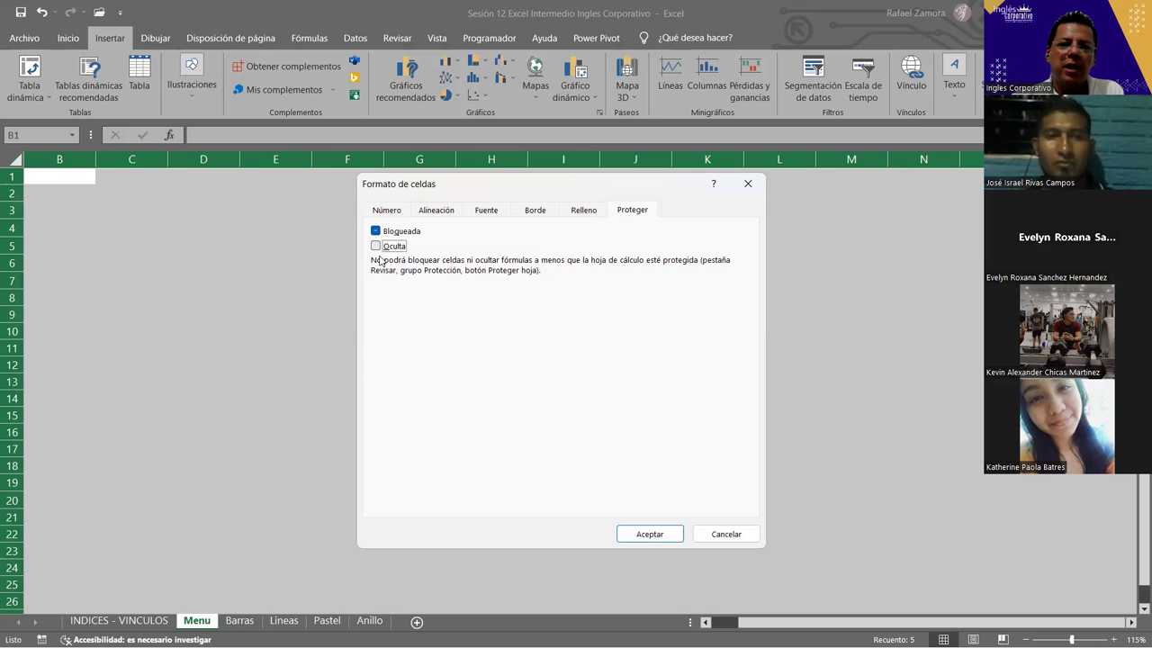
{"action": "left_click", "coordinate": [378, 246]}
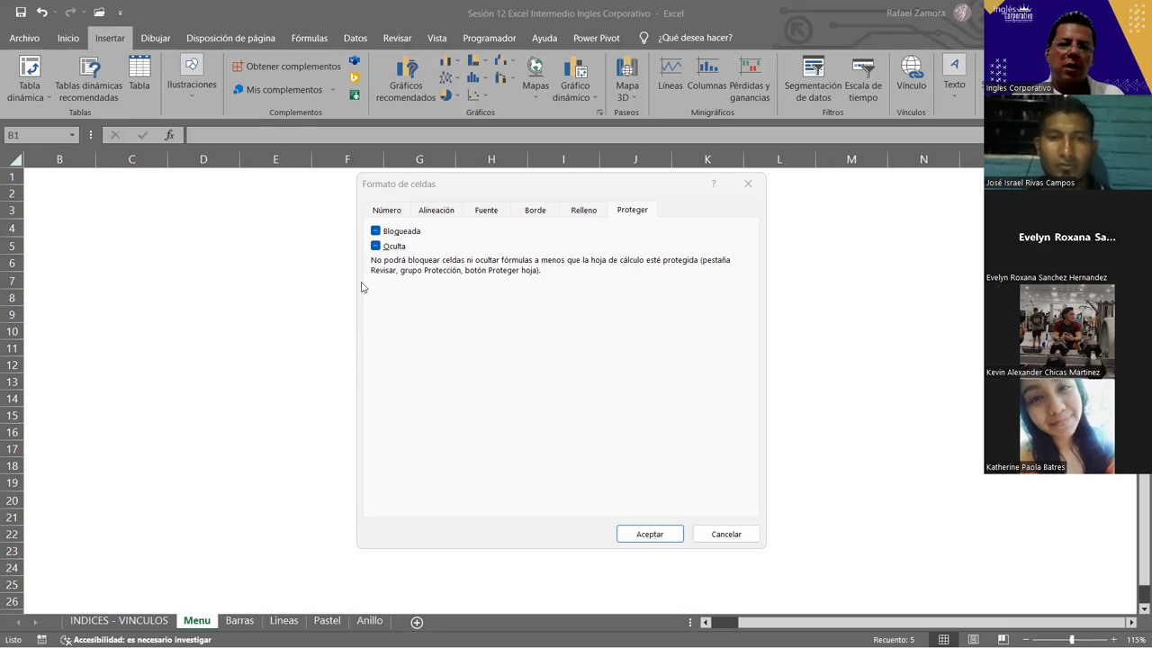
{"action": "left_click", "coordinate": [363, 287]}
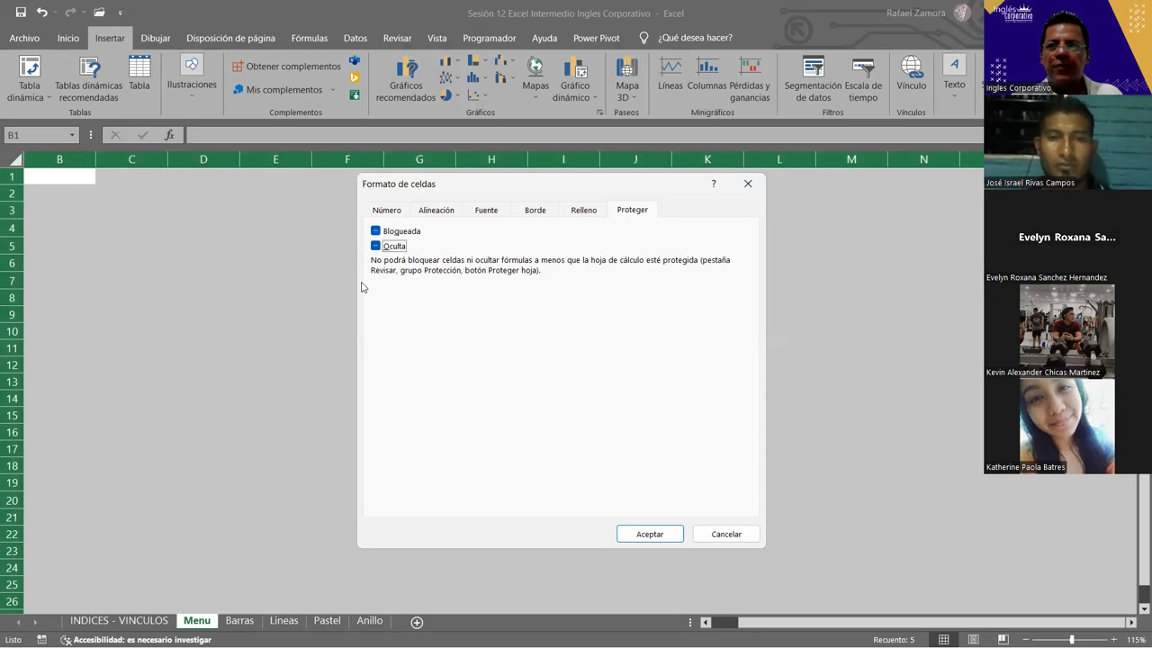
{"action": "left_click", "coordinate": [377, 231]}
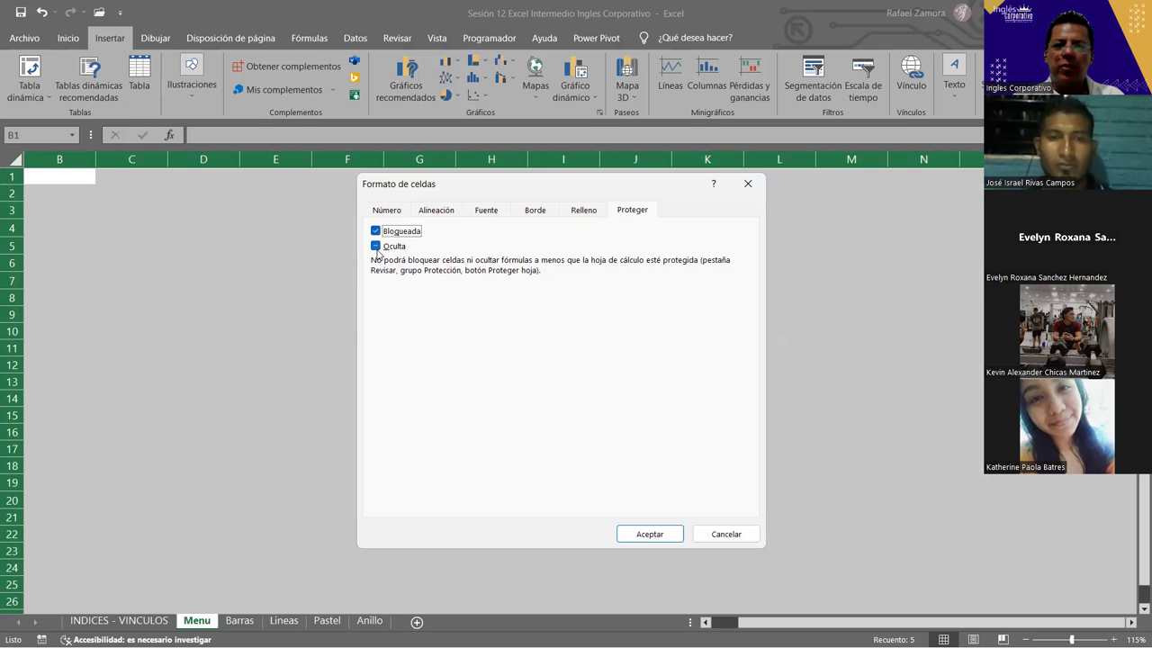
{"action": "left_click", "coordinate": [376, 247]}
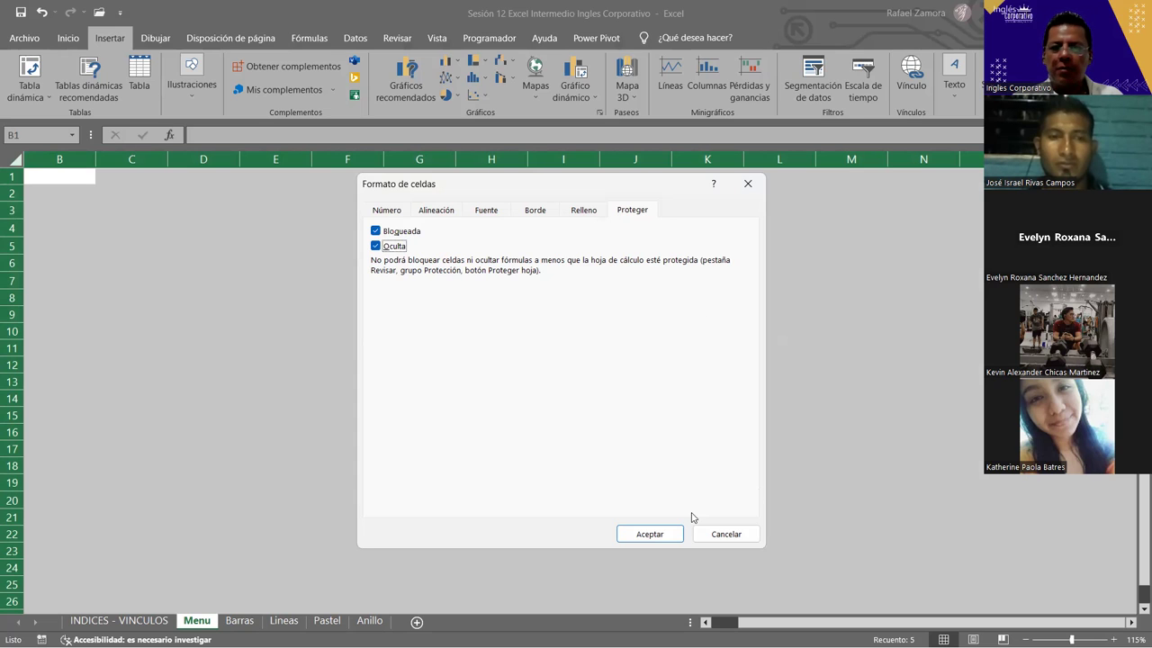
{"action": "left_click", "coordinate": [648, 535]}
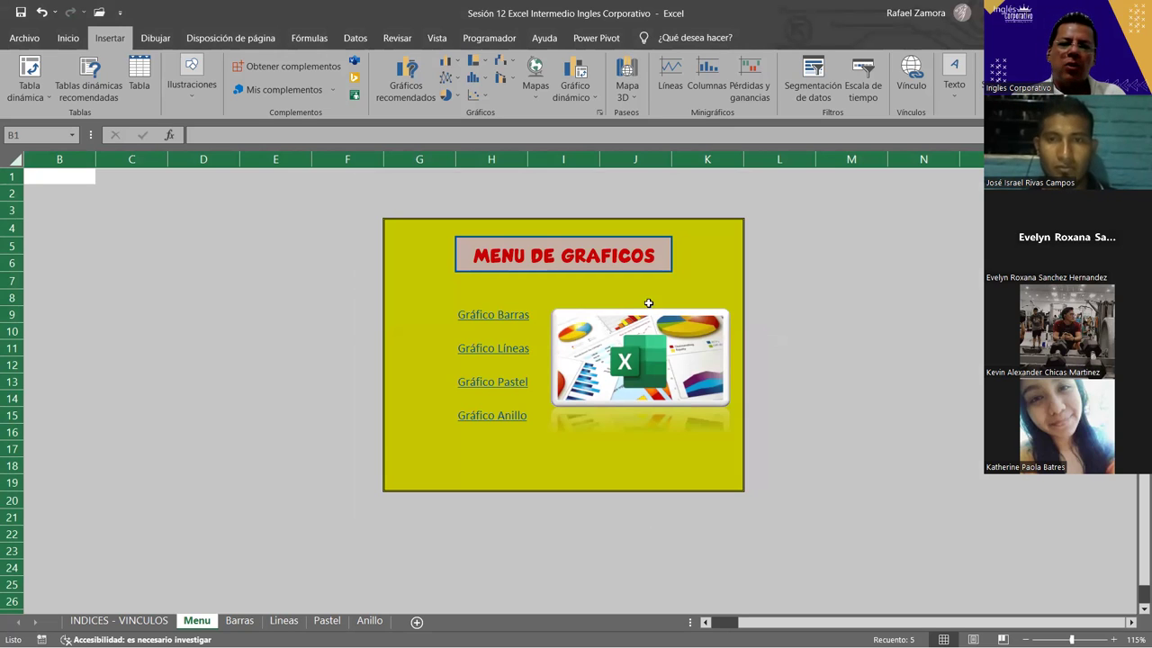
Clear Bloqueada and Oculta on the Gráfico Barras and Gráfico Líneas cells
{"action": "left_click", "coordinate": [503, 295]}
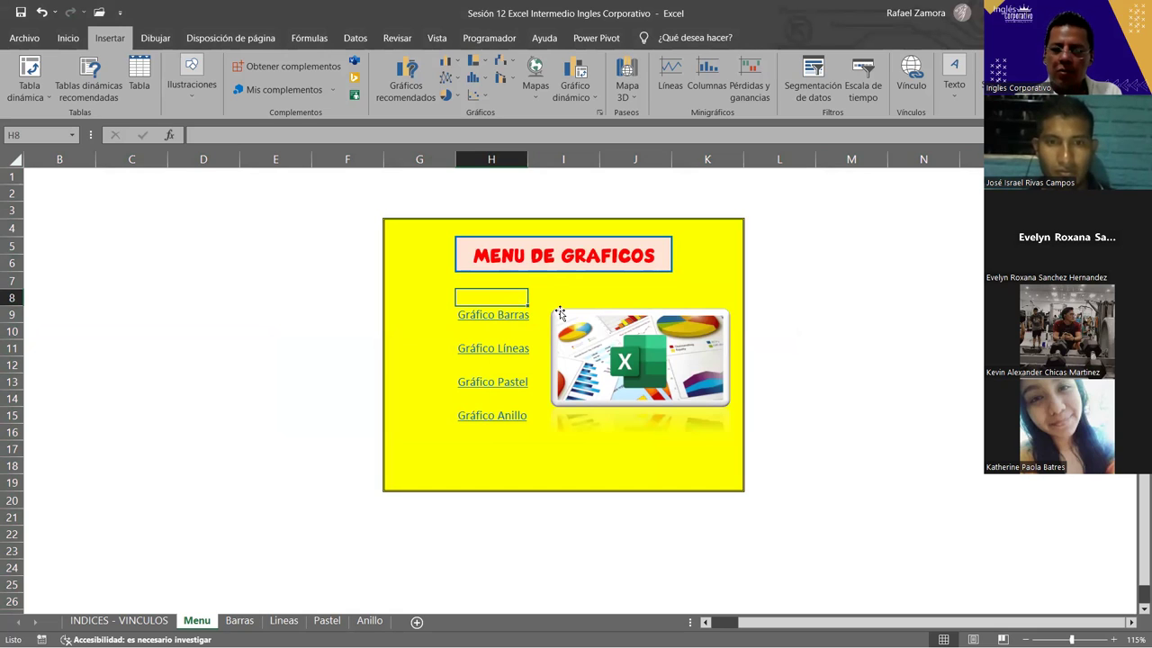
{"action": "key", "text": "Down"}
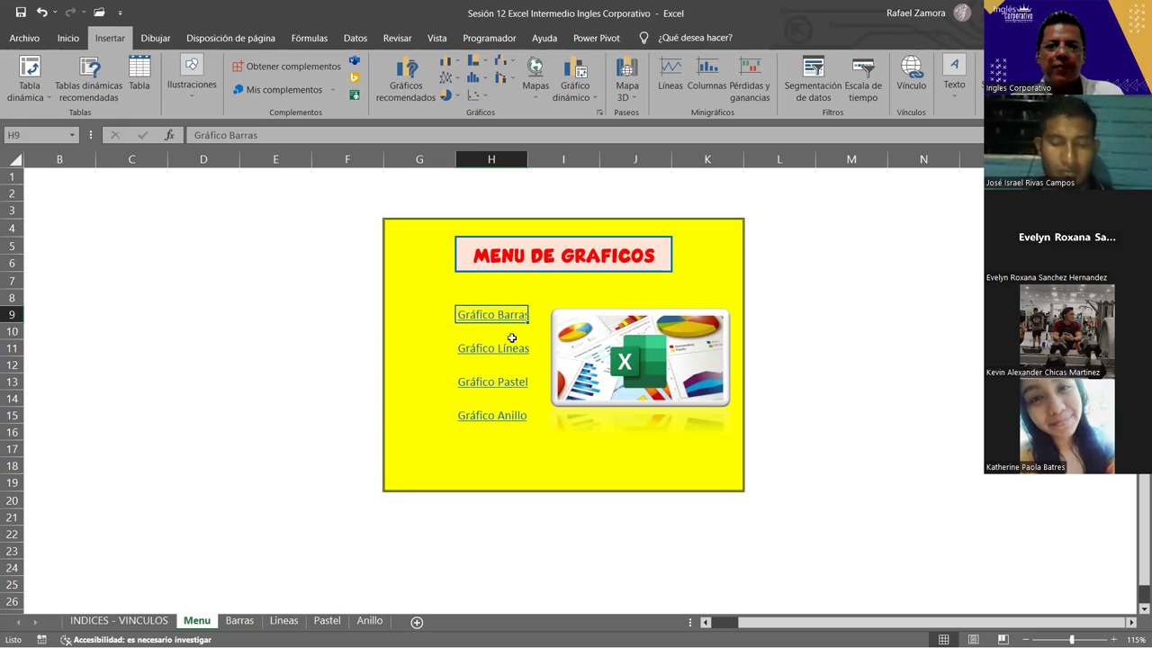
{"action": "key", "text": "ctrl+1"}
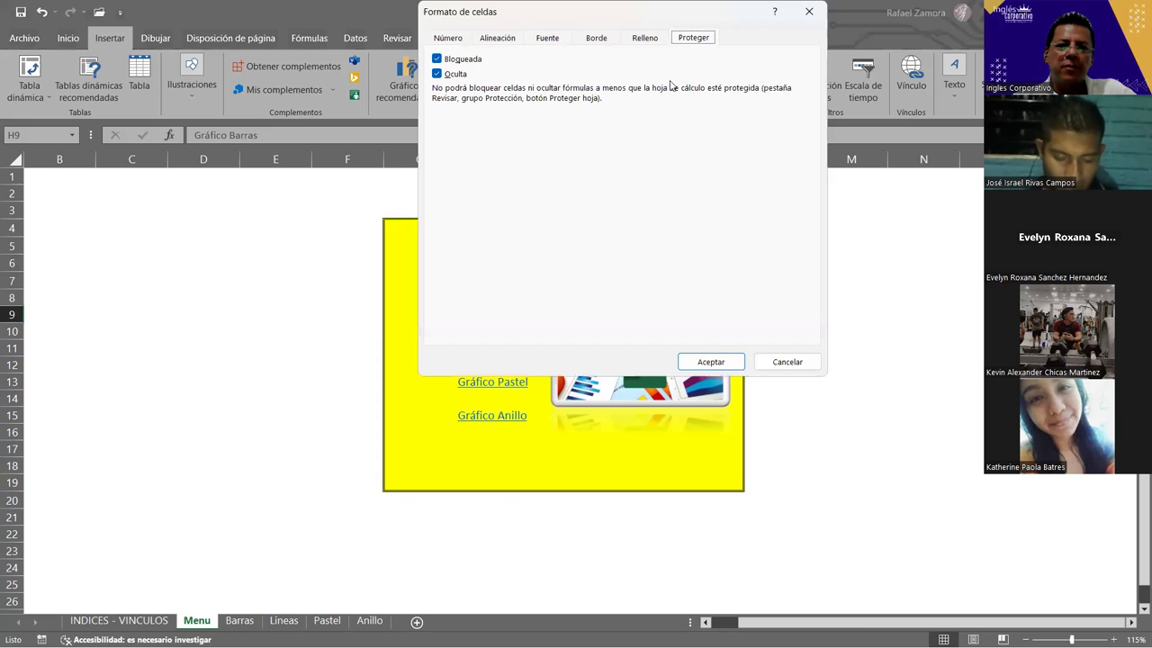
{"action": "left_click", "coordinate": [165, 199]}
{"action": "left_click", "coordinate": [134, 214]}
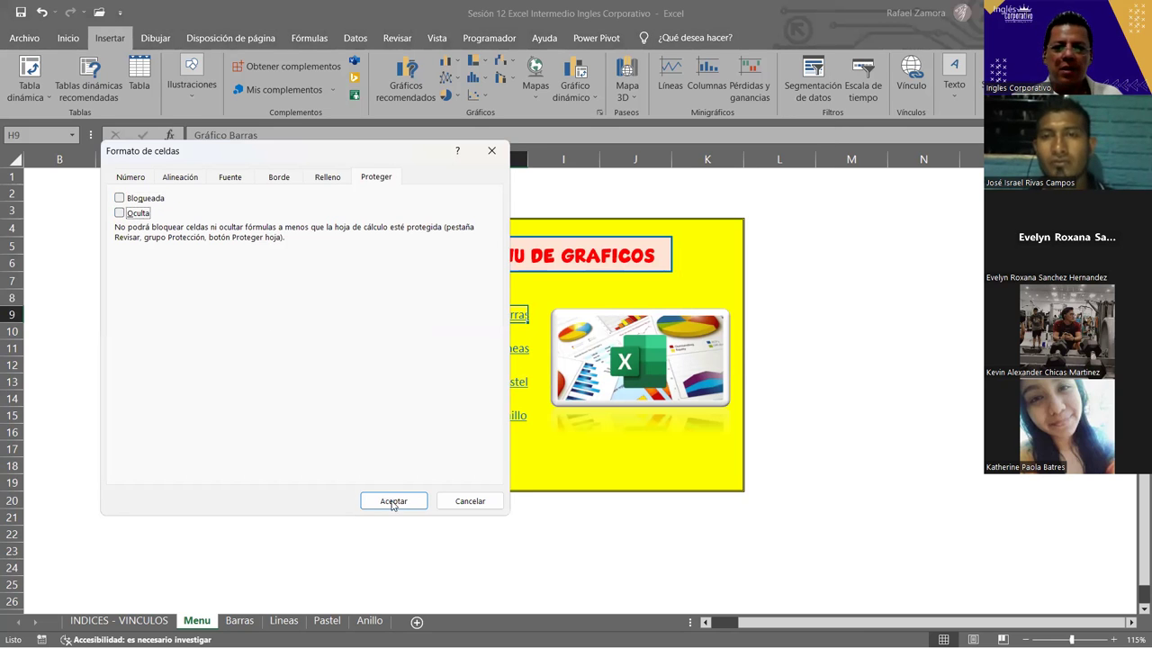
{"action": "left_click", "coordinate": [392, 503]}
{"action": "key", "text": "Down"}
Unlock the Gráfico Pastel and Gráfico Anillo cells, then select the whole sheet
{"action": "key", "text": "Down"}
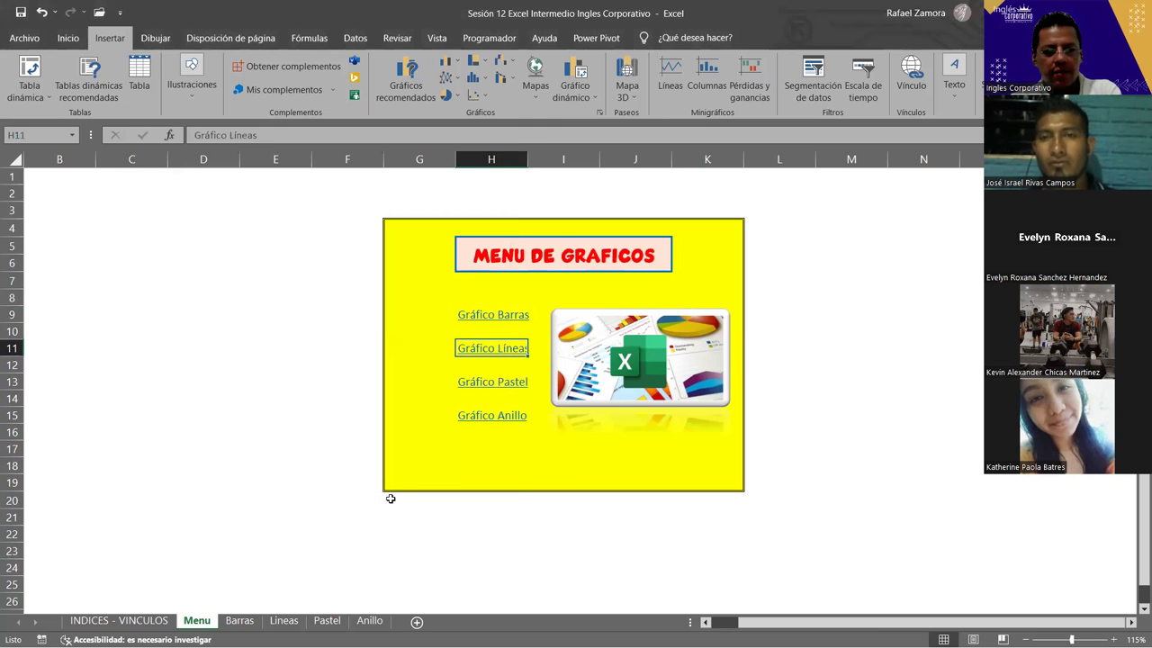
{"action": "key", "text": "ctrl+1"}
{"action": "left_click", "coordinate": [135, 198]}
{"action": "left_click", "coordinate": [136, 213]}
{"action": "left_click", "coordinate": [389, 501]}
{"action": "key", "text": "Down"}
{"action": "key", "text": "Down"}
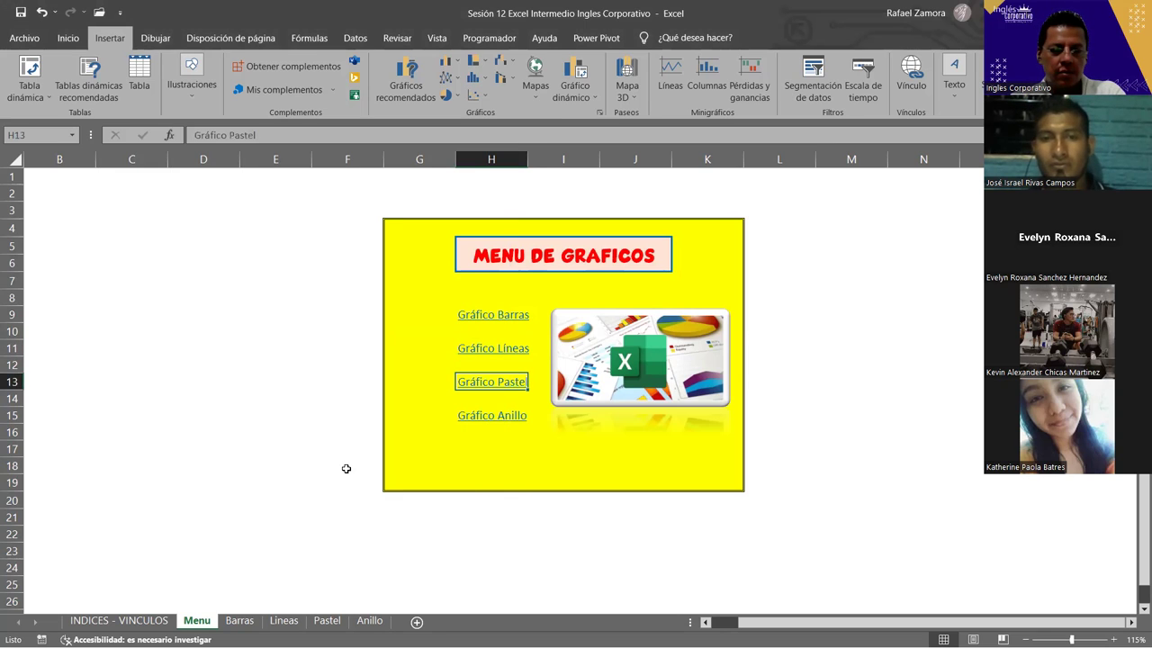
{"action": "key", "text": "ctrl+1"}
{"action": "left_click", "coordinate": [154, 198]}
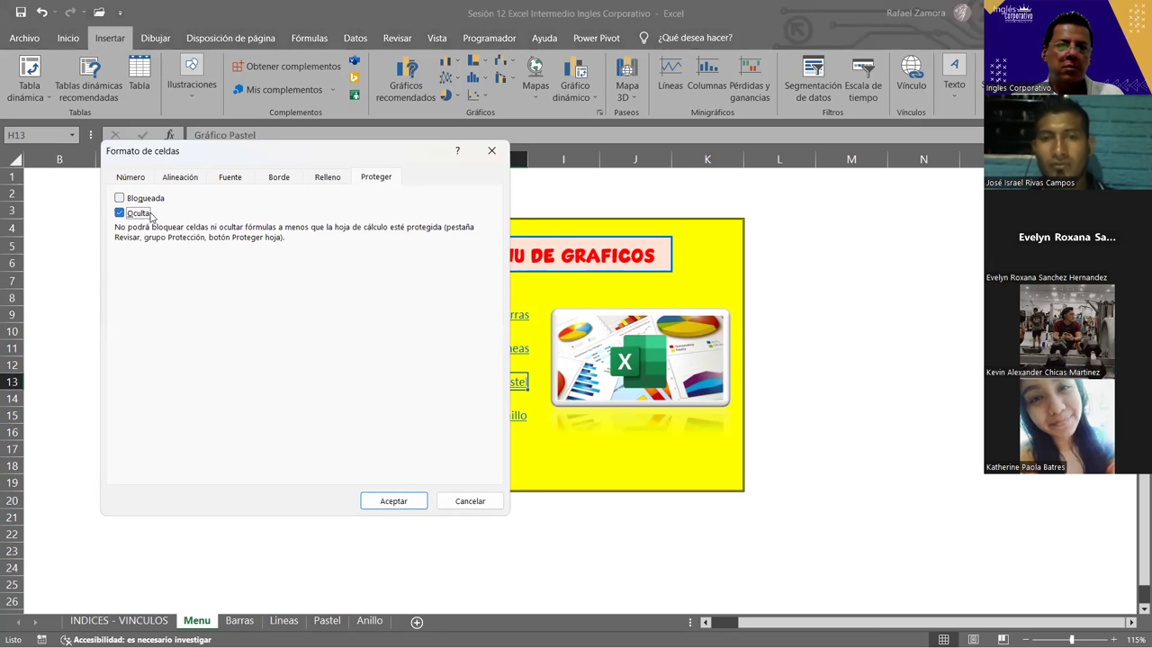
{"action": "left_click", "coordinate": [406, 502]}
{"action": "key", "text": "Down"}
{"action": "key", "text": "Down"}
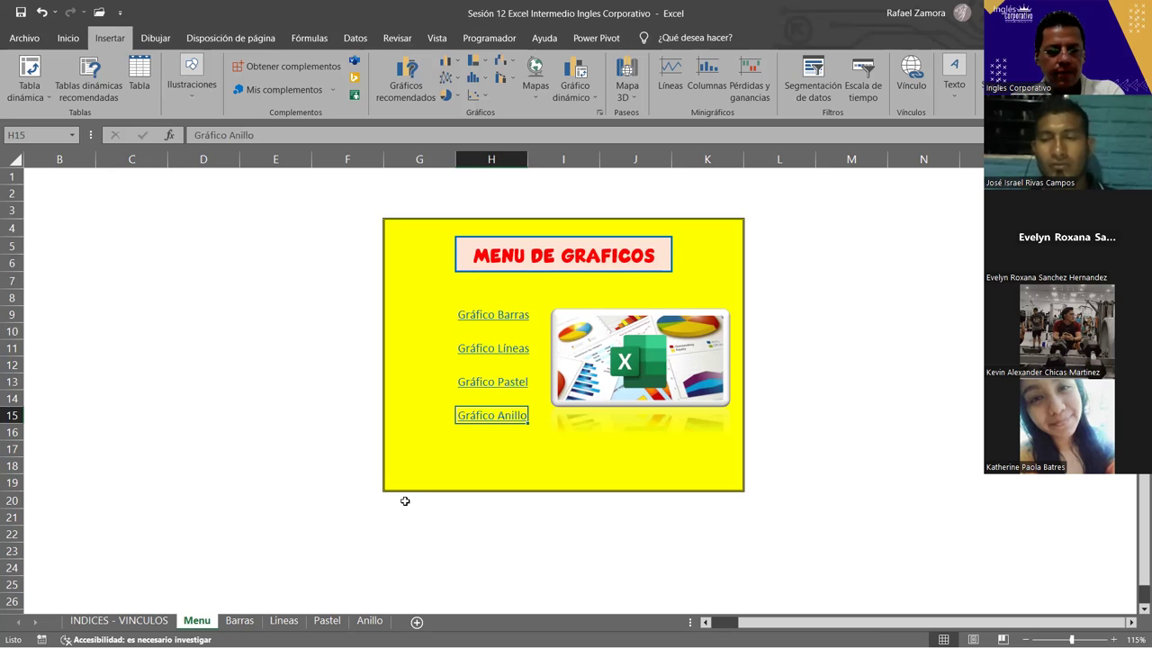
{"action": "key", "text": "ctrl+1"}
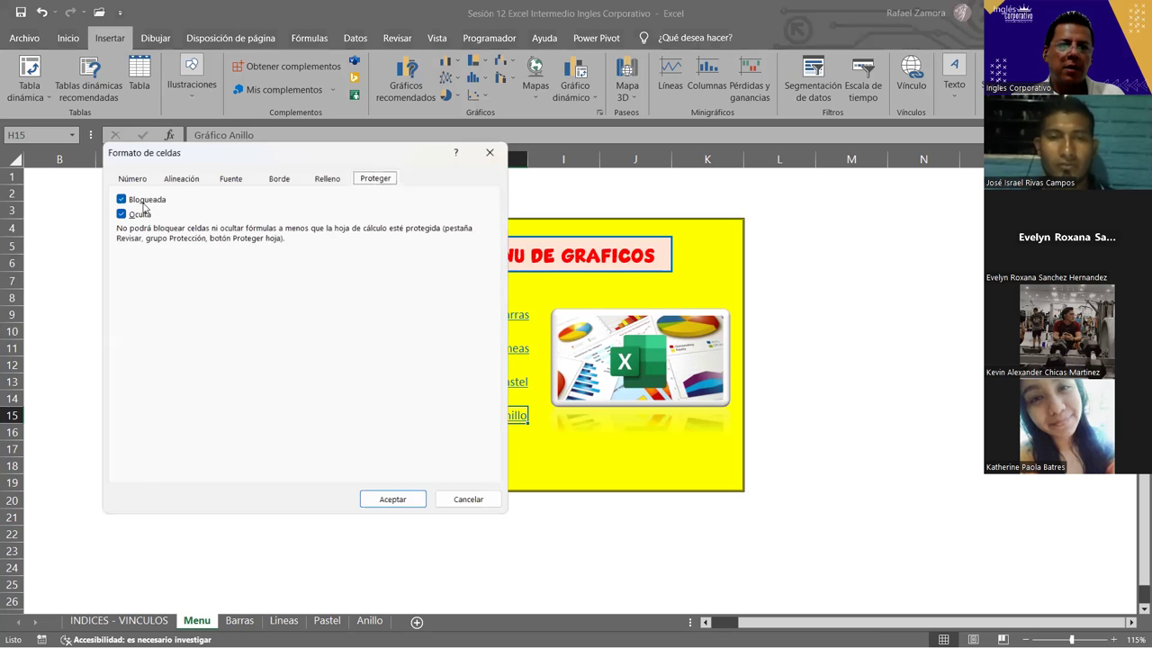
{"action": "left_click", "coordinate": [144, 198]}
{"action": "left_click", "coordinate": [397, 507]}
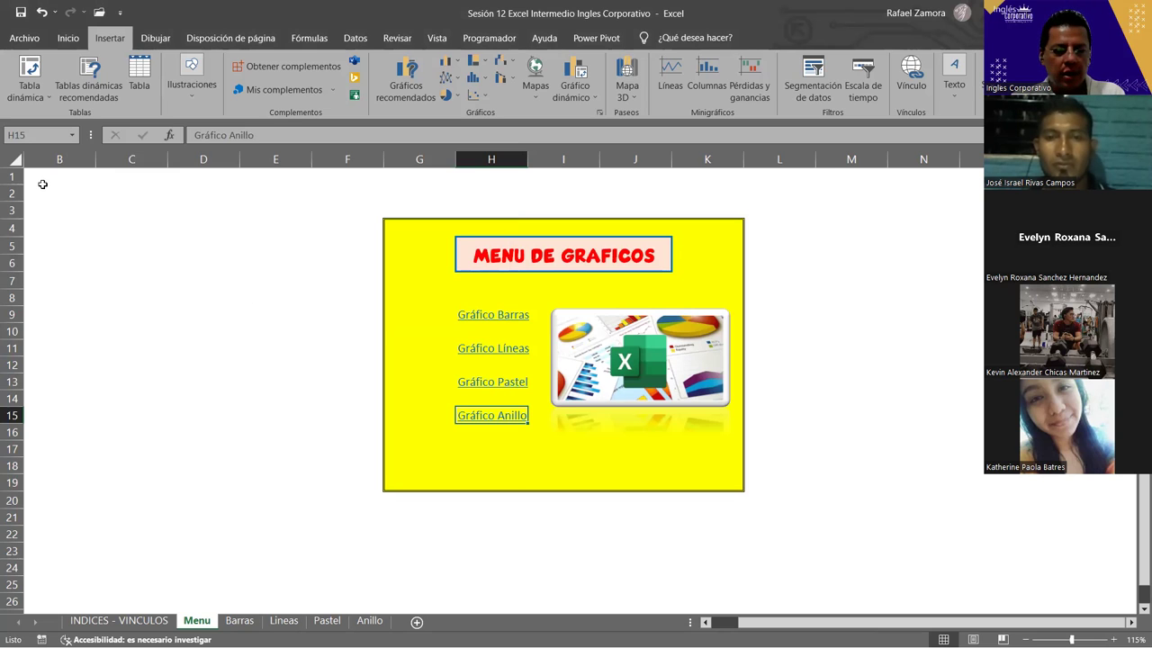
{"action": "key", "text": "ctrl+e"}
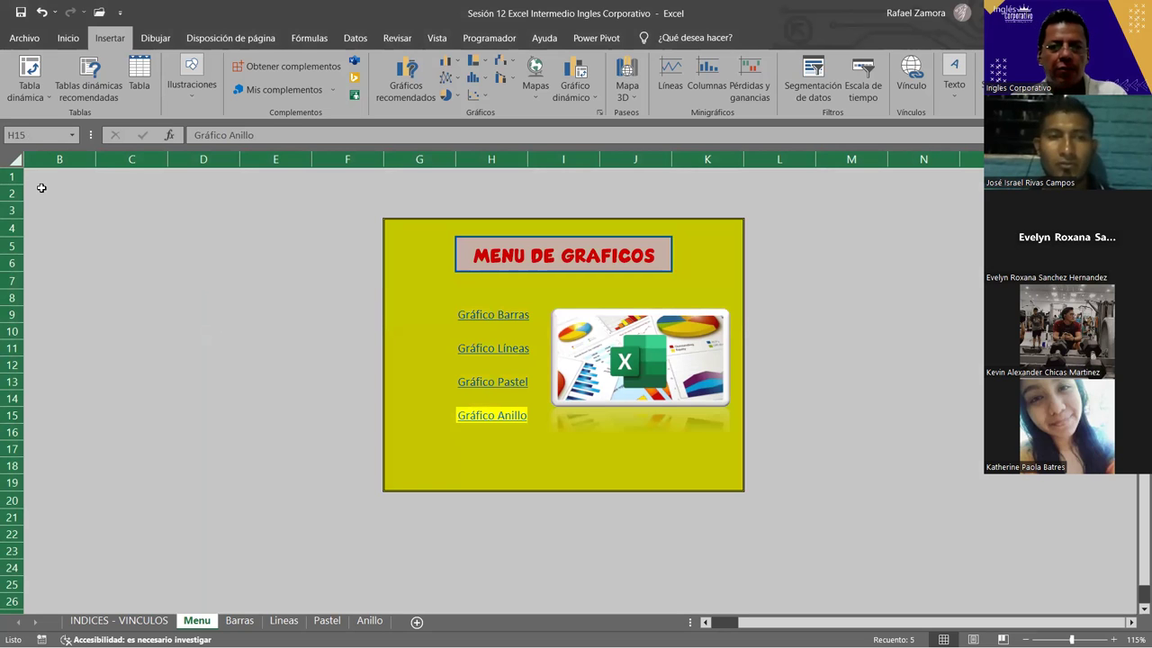
{"action": "key", "text": "ctrl+1"}
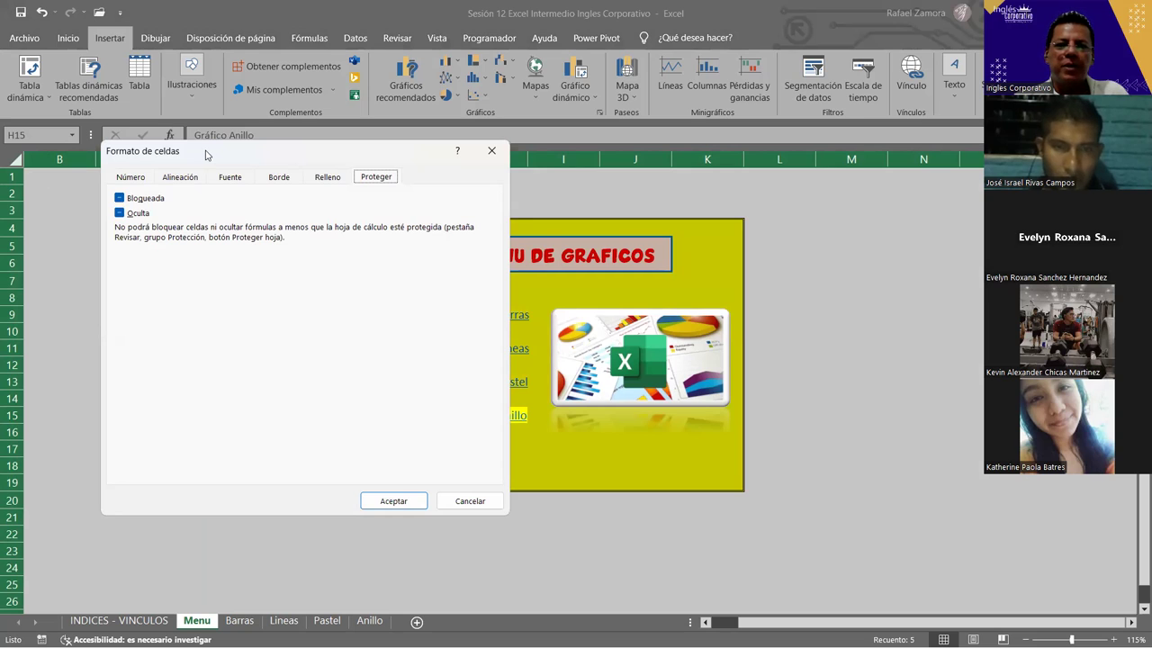
{"action": "left_click_drag", "start_coordinate": [205, 154], "coordinate": [257, 154]}
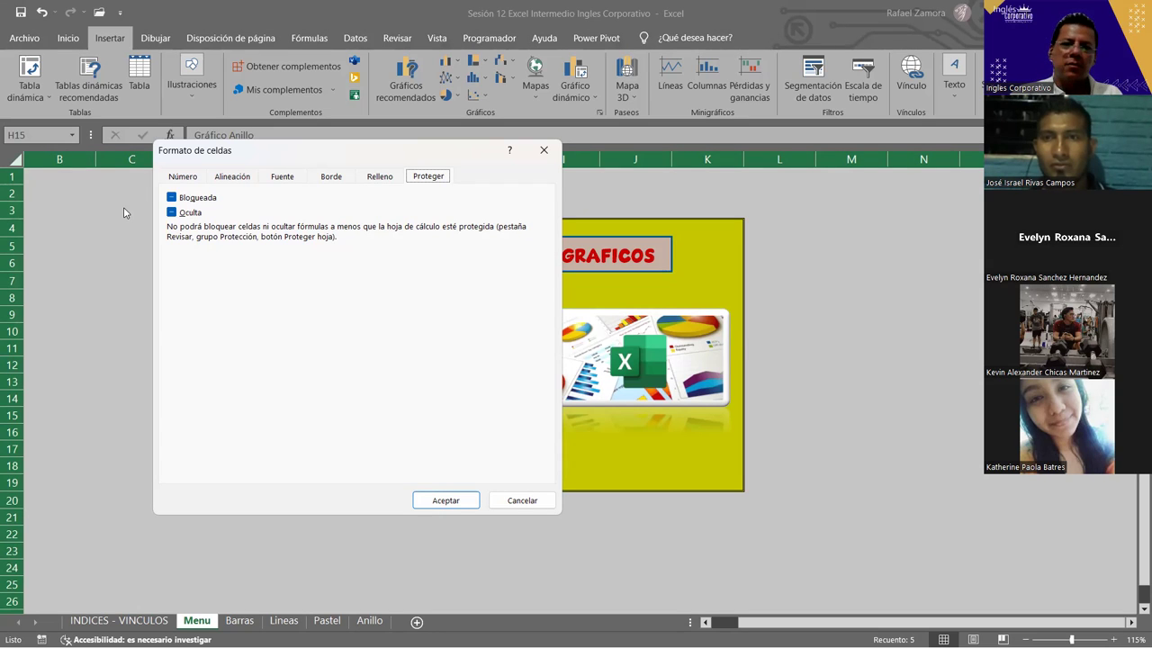
{"action": "left_click", "coordinate": [525, 504]}
{"action": "key", "text": "Escape"}
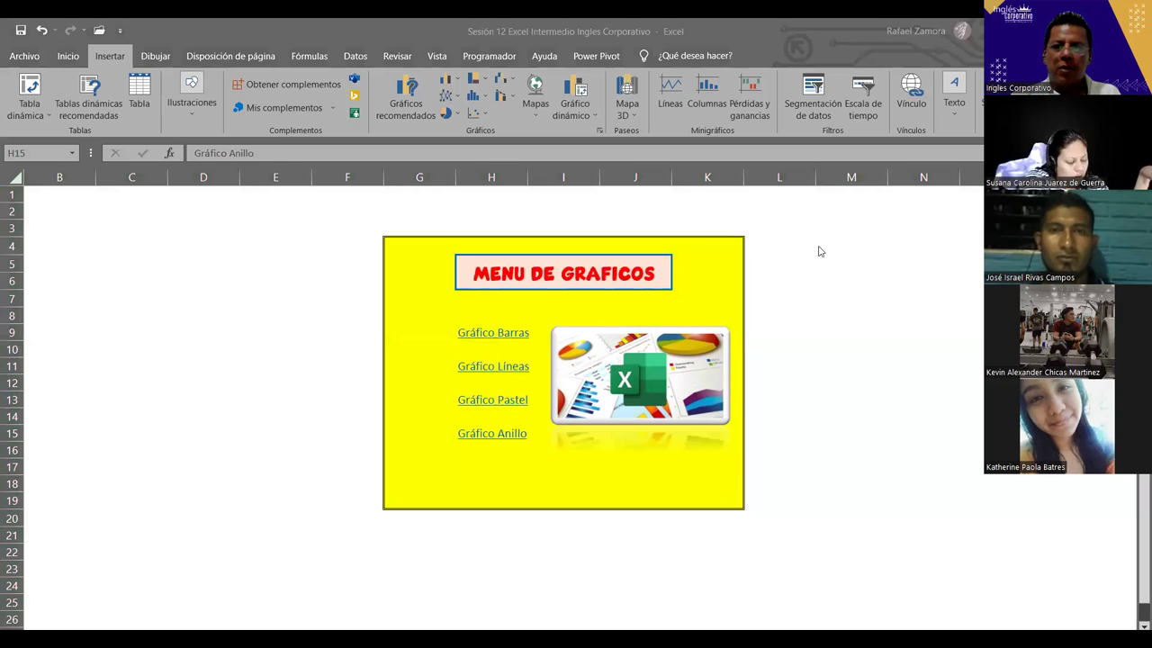
Select empty cell L8 and switch to the Revisar ribbon tab
{"action": "left_click", "coordinate": [757, 317]}
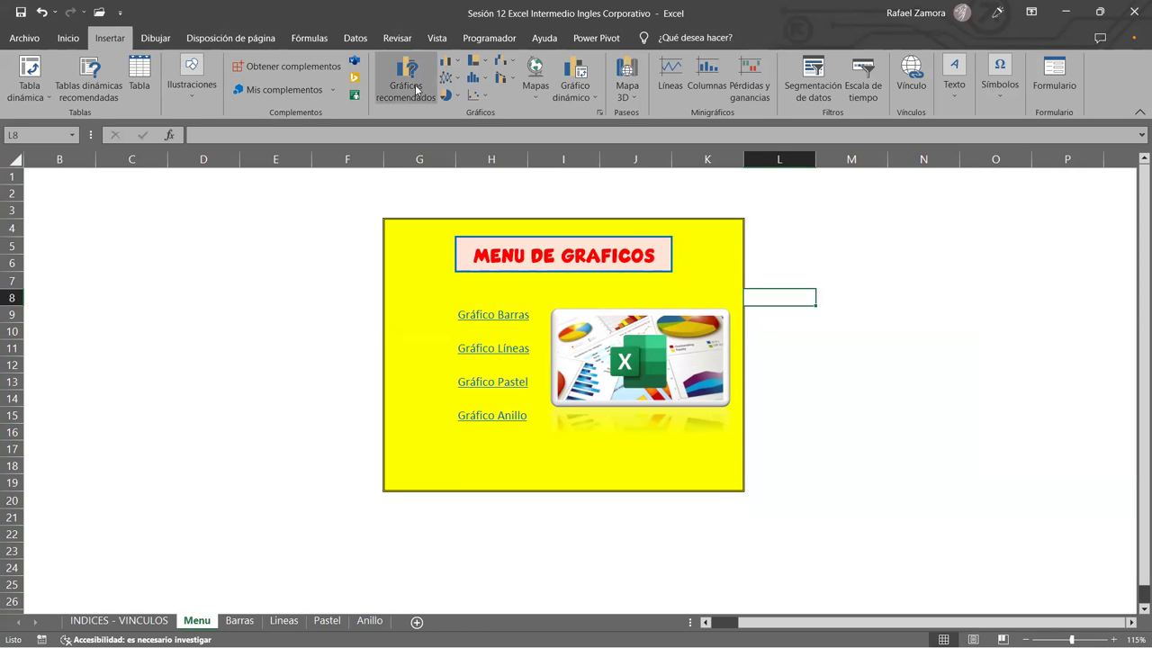
{"action": "left_click", "coordinate": [408, 38]}
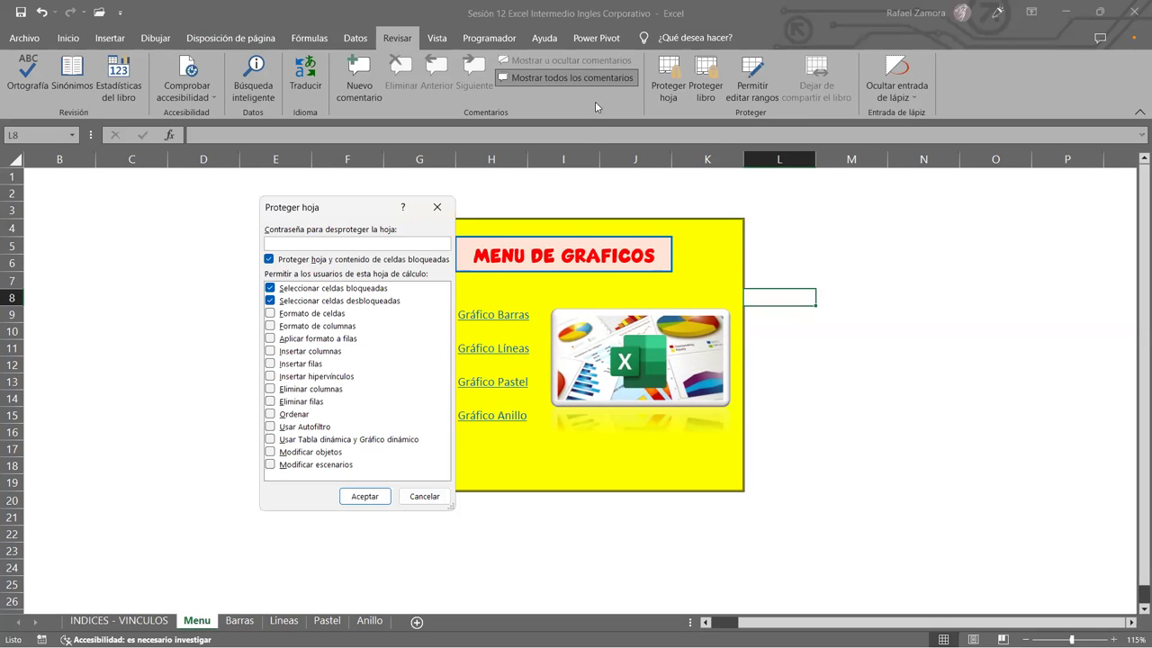
Move the Proteger hoja dialog aside so the sheet stays visible
{"action": "left_click_drag", "start_coordinate": [332, 209], "coordinate": [588, 126]}
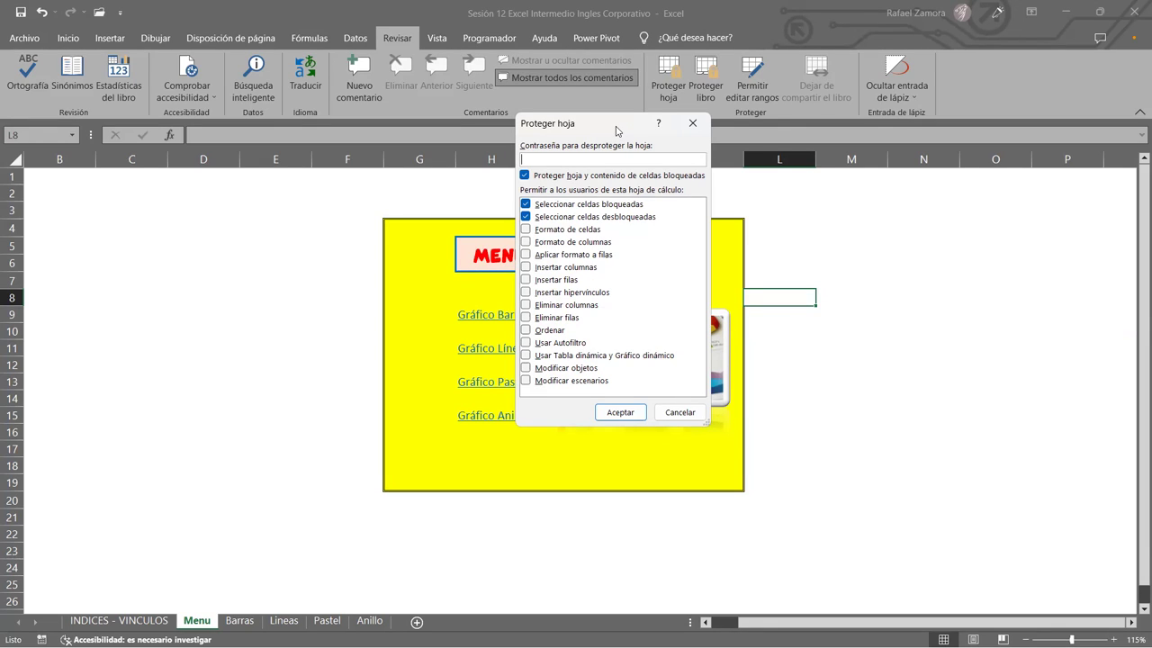
{"action": "left_click_drag", "start_coordinate": [616, 132], "coordinate": [607, 189]}
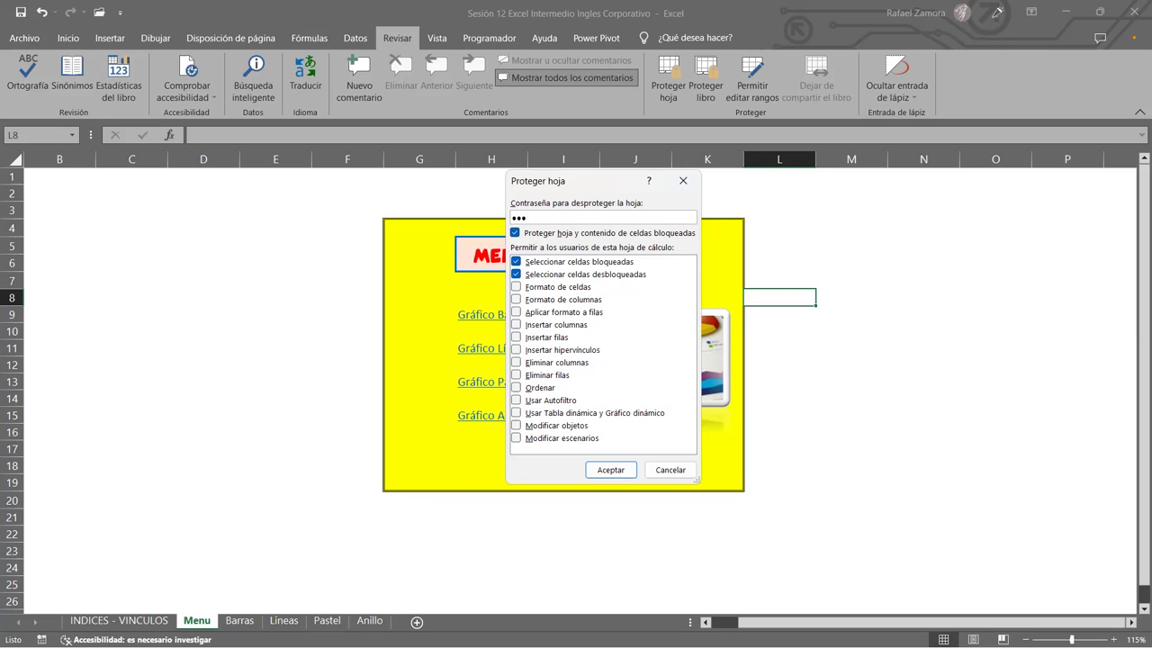
Accept the Proteger hoja password, keeping selection of locked and unlocked cells allowed
{"action": "left_click", "coordinate": [617, 474]}
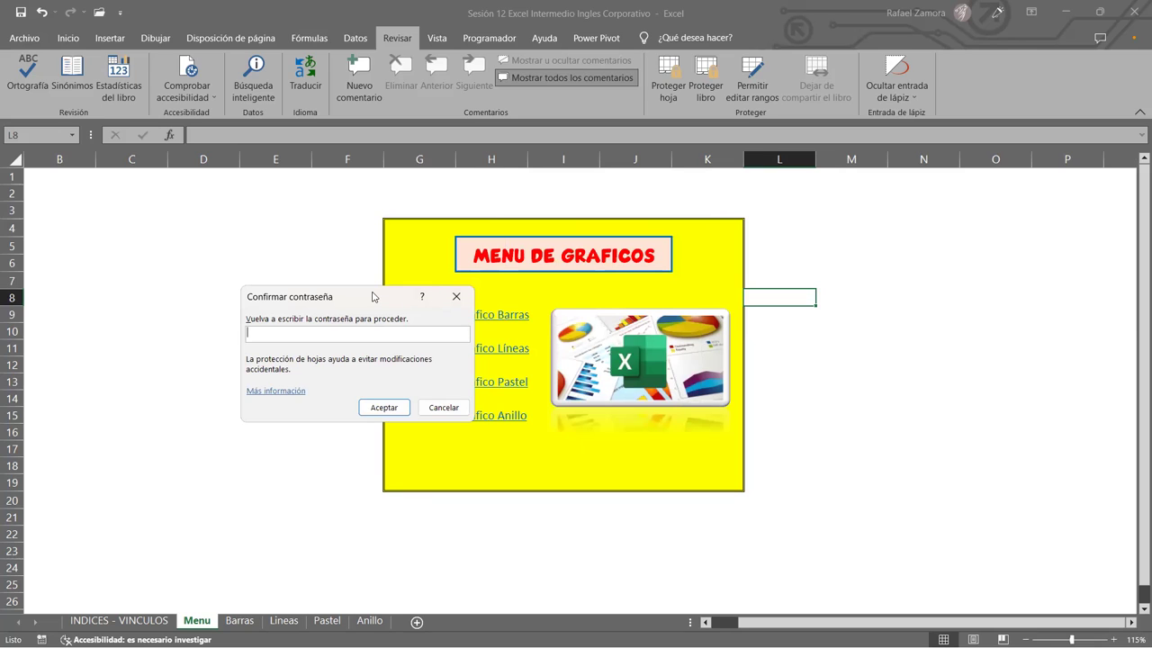
Re-enter the sheet password in Confirmar contraseña and confirm to protect the Menu sheet
{"action": "left_click_drag", "start_coordinate": [373, 297], "coordinate": [579, 284]}
{"action": "type", "text": "1"}
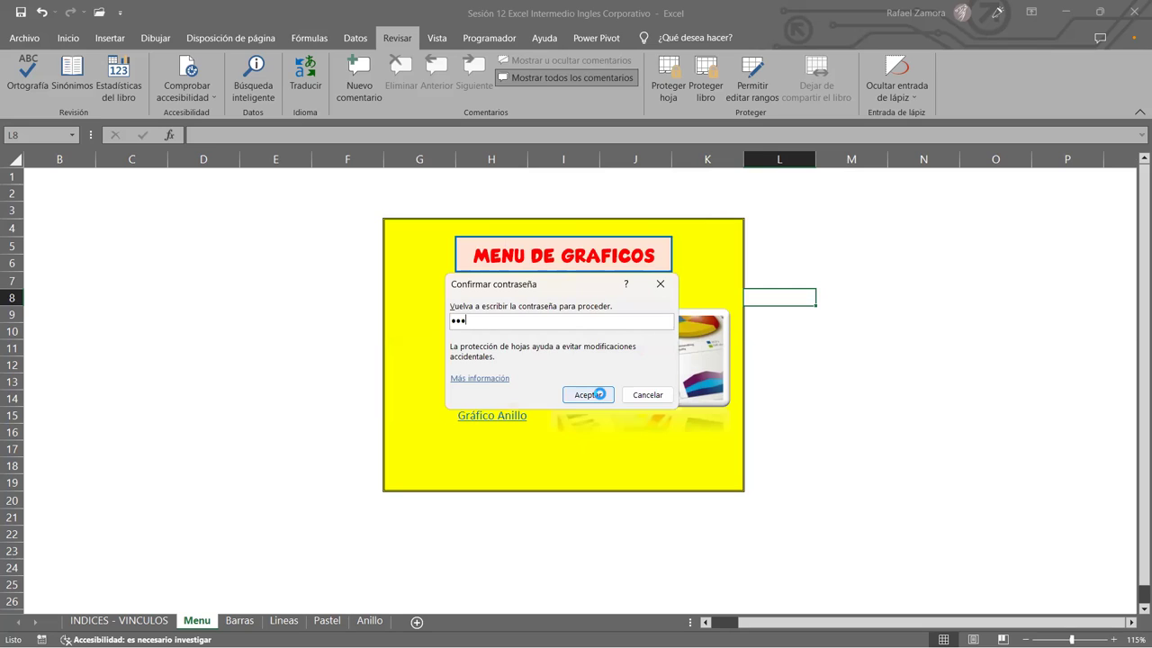
{"action": "left_click", "coordinate": [591, 394]}
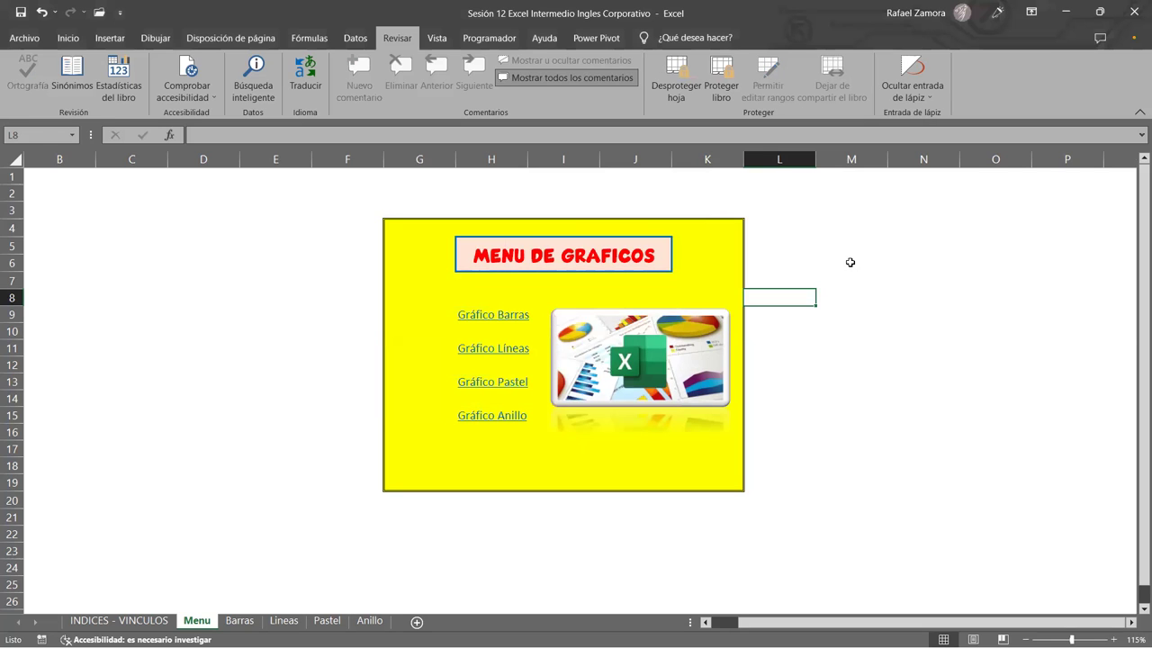
{"action": "left_click", "coordinate": [145, 39]}
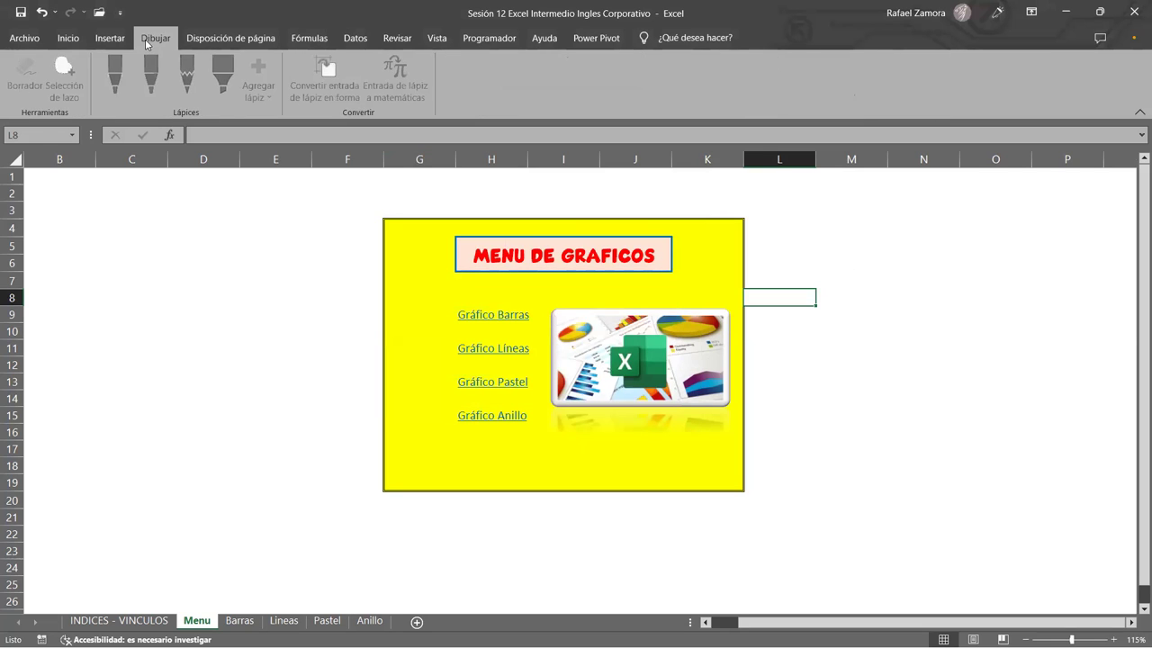
{"action": "left_click", "coordinate": [72, 38]}
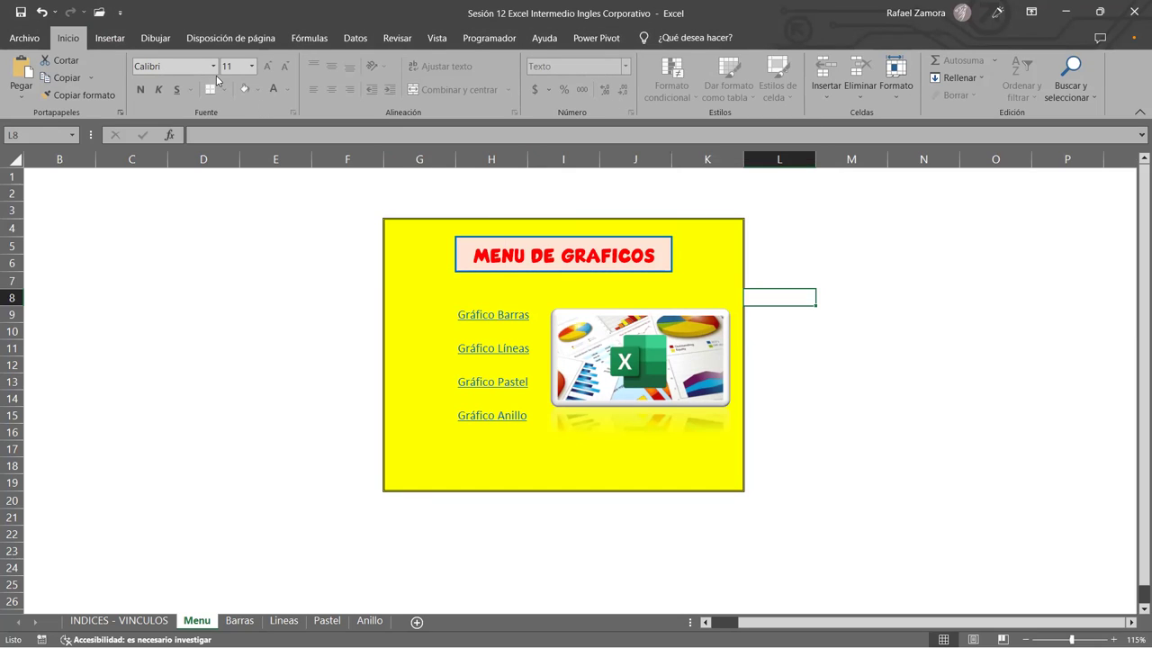
{"action": "left_click", "coordinate": [982, 483]}
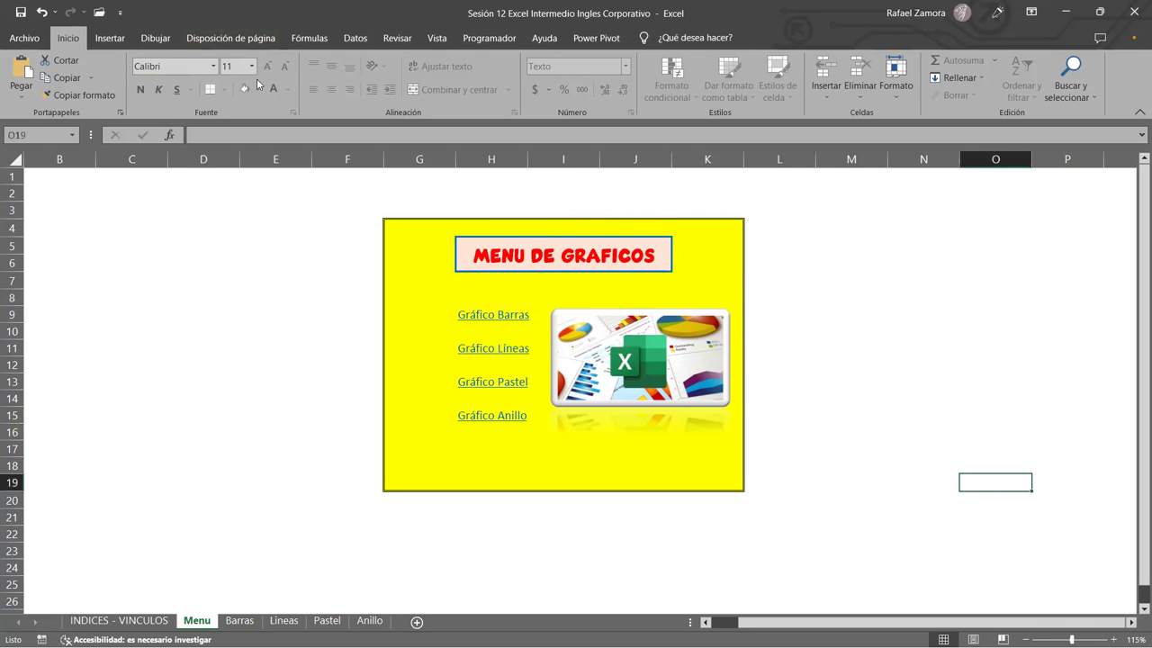
{"action": "left_click", "coordinate": [110, 38]}
{"action": "left_click", "coordinate": [78, 35]}
{"action": "left_click", "coordinate": [109, 41]}
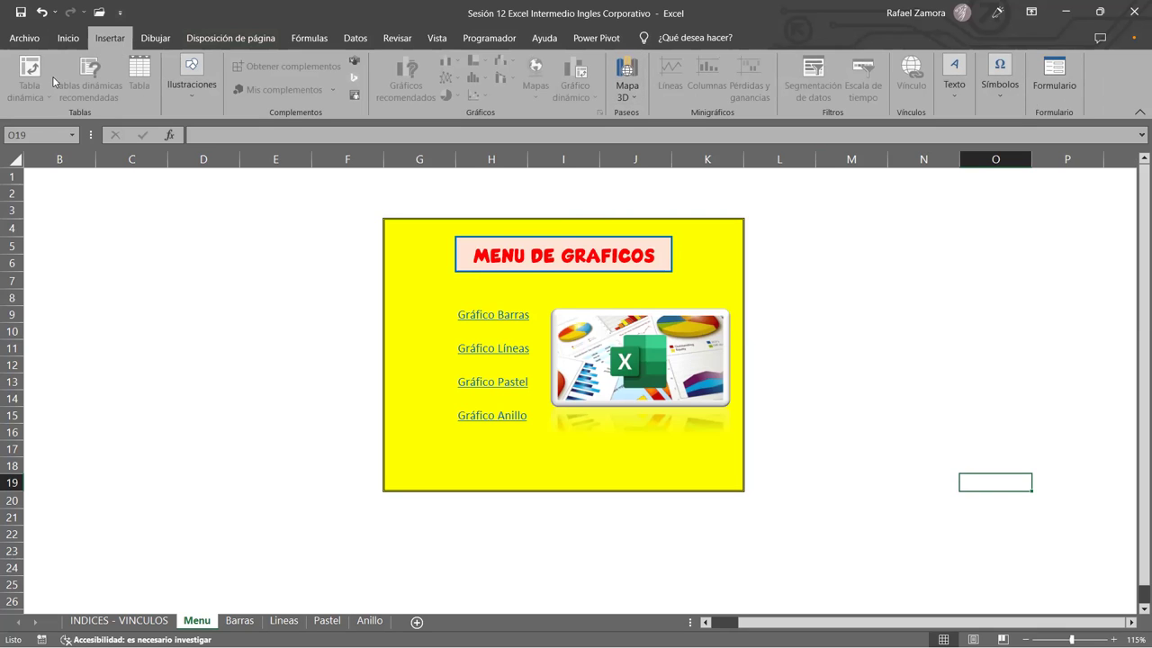
{"action": "scroll", "coordinate": [189, 46], "scroll_direction": "down", "scroll_amount": 1}
{"action": "scroll", "coordinate": [190, 46], "scroll_direction": "down", "scroll_amount": 1}
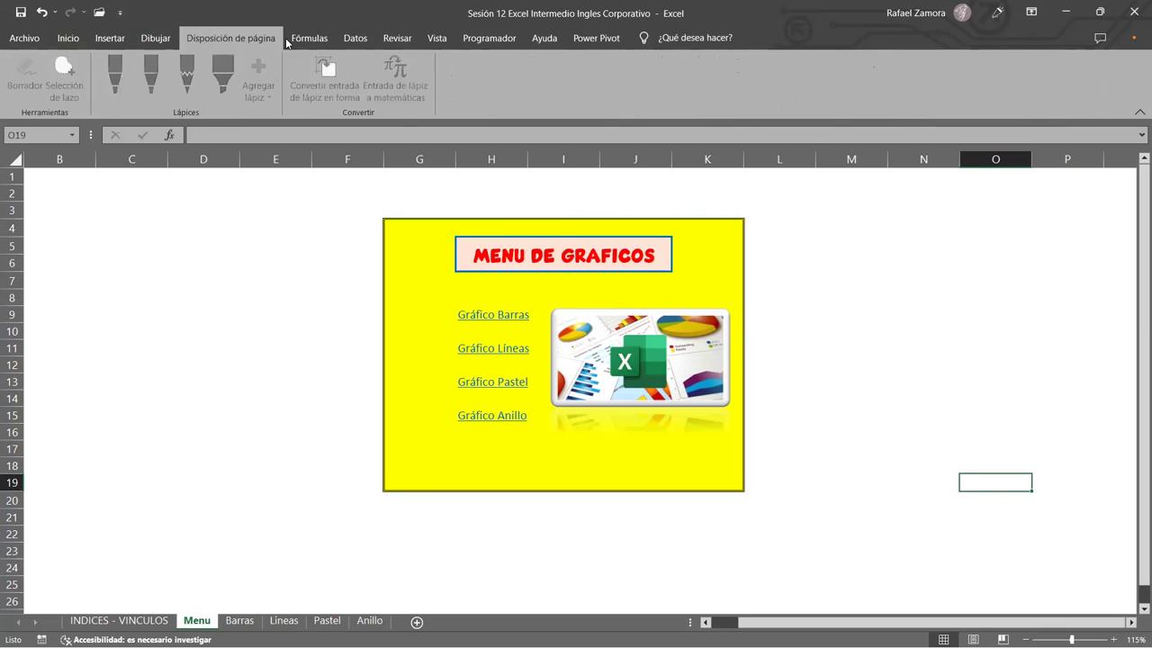
{"action": "left_click", "coordinate": [158, 41]}
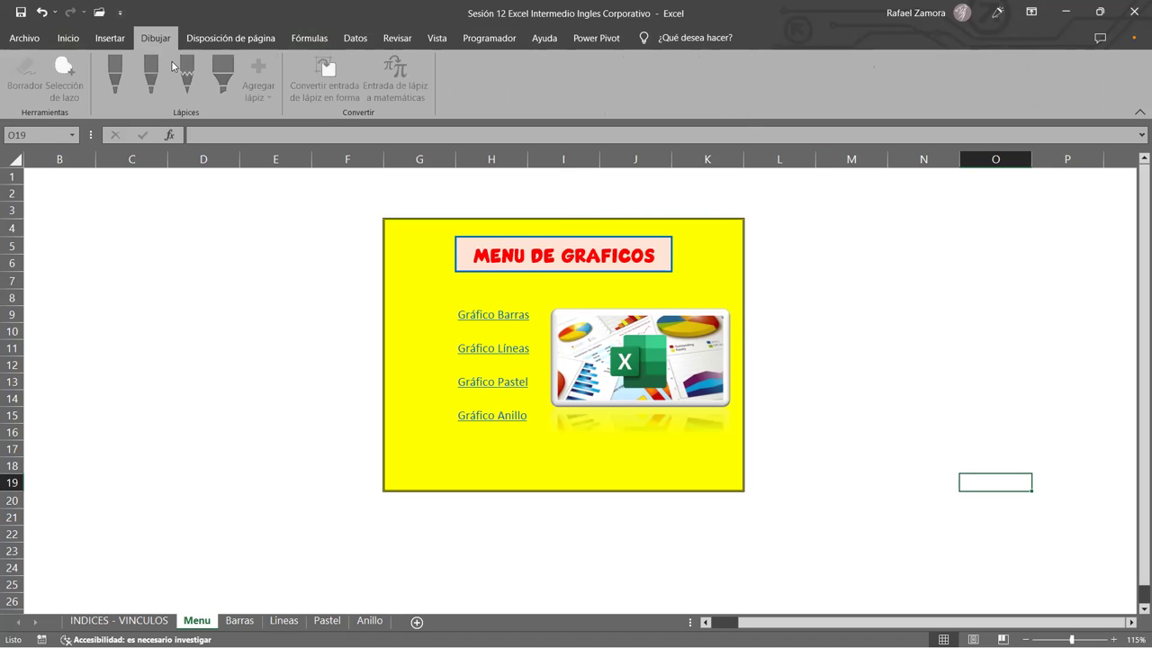
{"action": "scroll", "coordinate": [322, 54], "scroll_direction": "down", "scroll_amount": 1}
{"action": "scroll", "coordinate": [342, 47], "scroll_direction": "down", "scroll_amount": 1}
{"action": "scroll", "coordinate": [381, 40], "scroll_direction": "down", "scroll_amount": 3}
{"action": "scroll", "coordinate": [270, 45], "scroll_direction": "down", "scroll_amount": 1}
{"action": "left_click", "coordinate": [63, 40]}
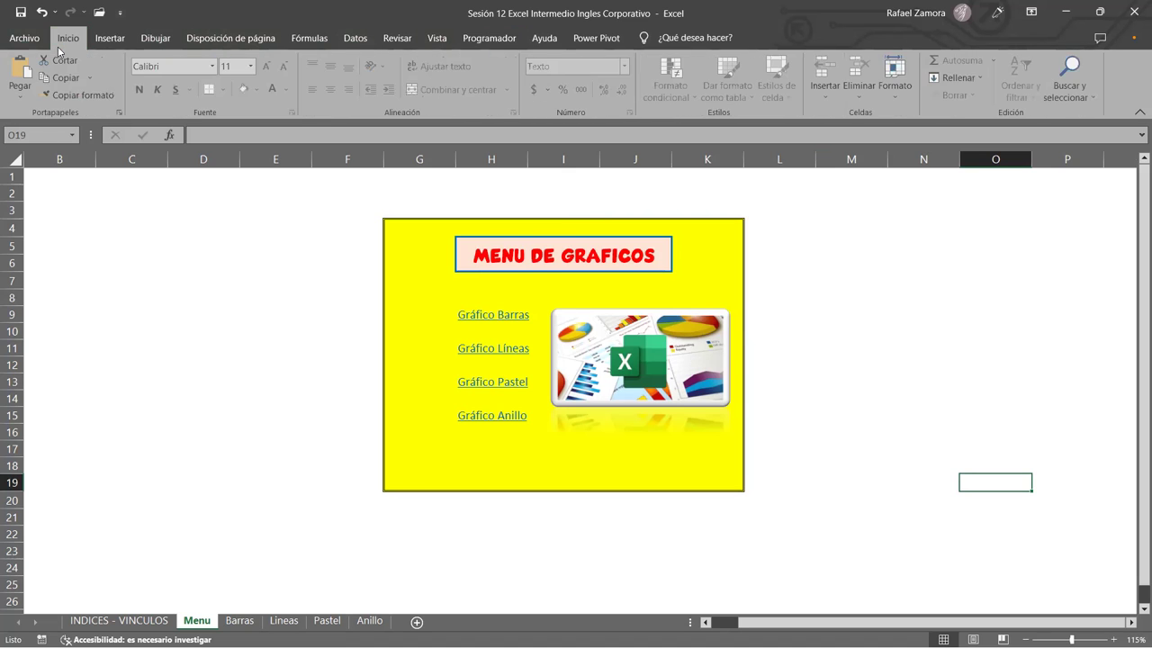
{"action": "left_click", "coordinate": [141, 352]}
{"action": "left_click", "coordinate": [396, 226]}
{"action": "left_click", "coordinate": [603, 254]}
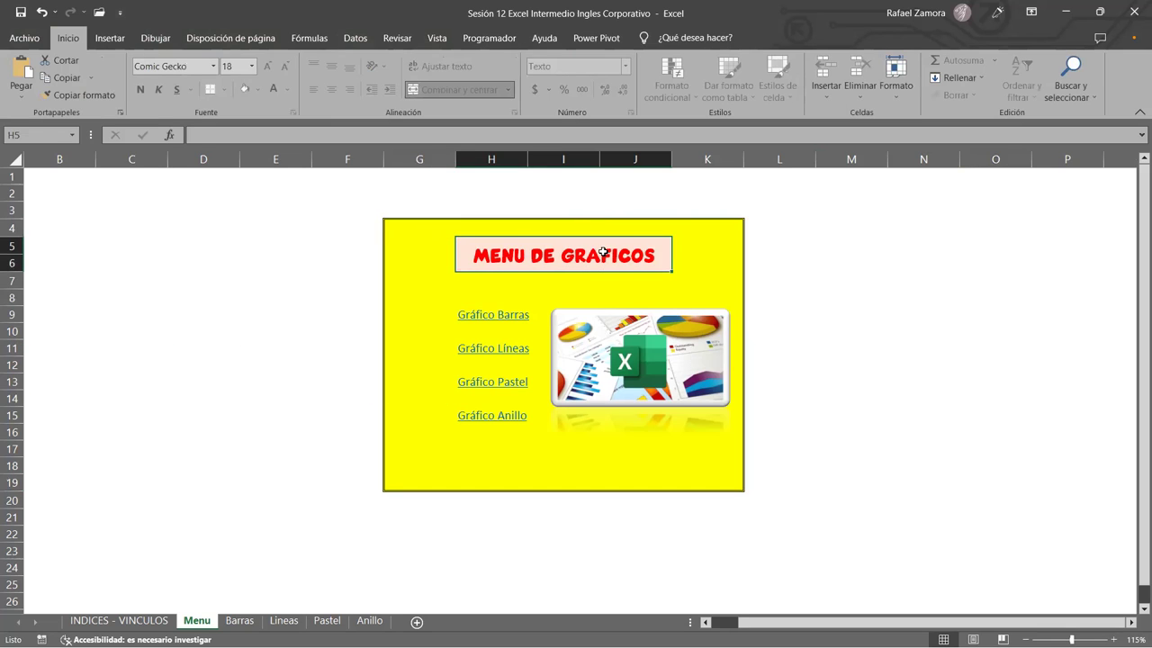
{"action": "left_click", "coordinate": [506, 223]}
{"action": "left_click", "coordinate": [290, 280]}
{"action": "left_click", "coordinate": [558, 261]}
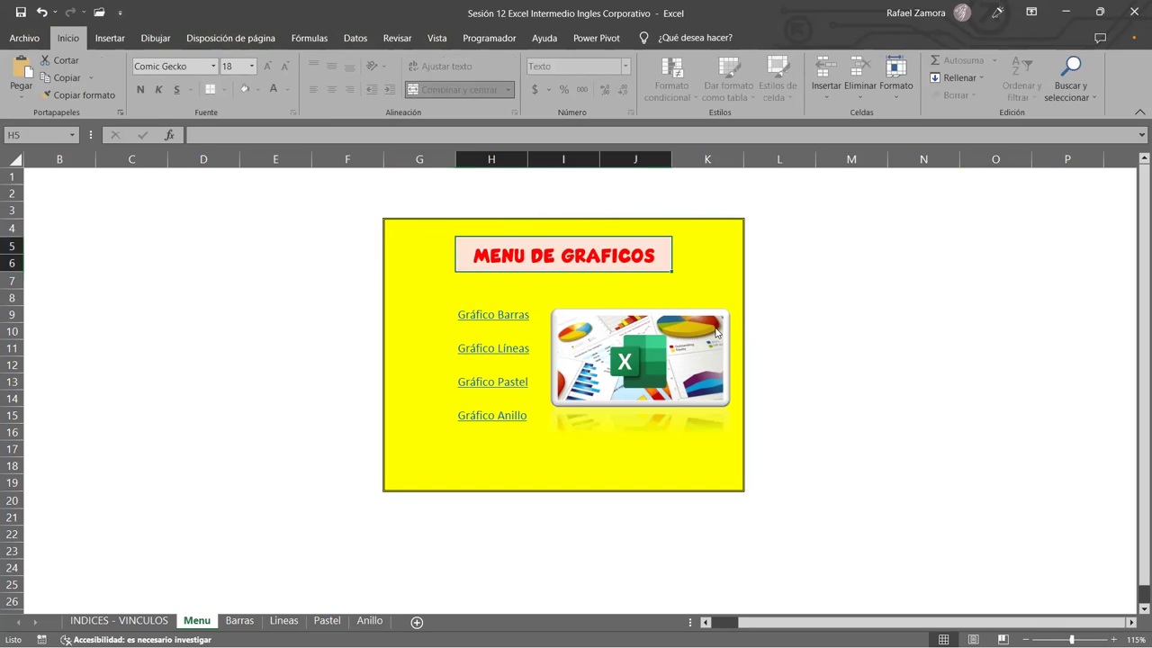
{"action": "left_click", "coordinate": [665, 430]}
{"action": "left_click", "coordinate": [668, 280]}
{"action": "left_click", "coordinate": [728, 267]}
{"action": "left_click", "coordinate": [762, 309]}
{"action": "left_click", "coordinate": [780, 415]}
{"action": "left_click", "coordinate": [682, 482]}
{"action": "left_click", "coordinate": [540, 486]}
{"action": "left_click", "coordinate": [396, 467]}
{"action": "left_click", "coordinate": [351, 364]}
{"action": "left_click", "coordinate": [351, 297]}
{"action": "left_click", "coordinate": [205, 329]}
{"action": "left_click", "coordinate": [275, 423]}
{"action": "left_click", "coordinate": [403, 461]}
{"action": "left_click", "coordinate": [325, 360]}
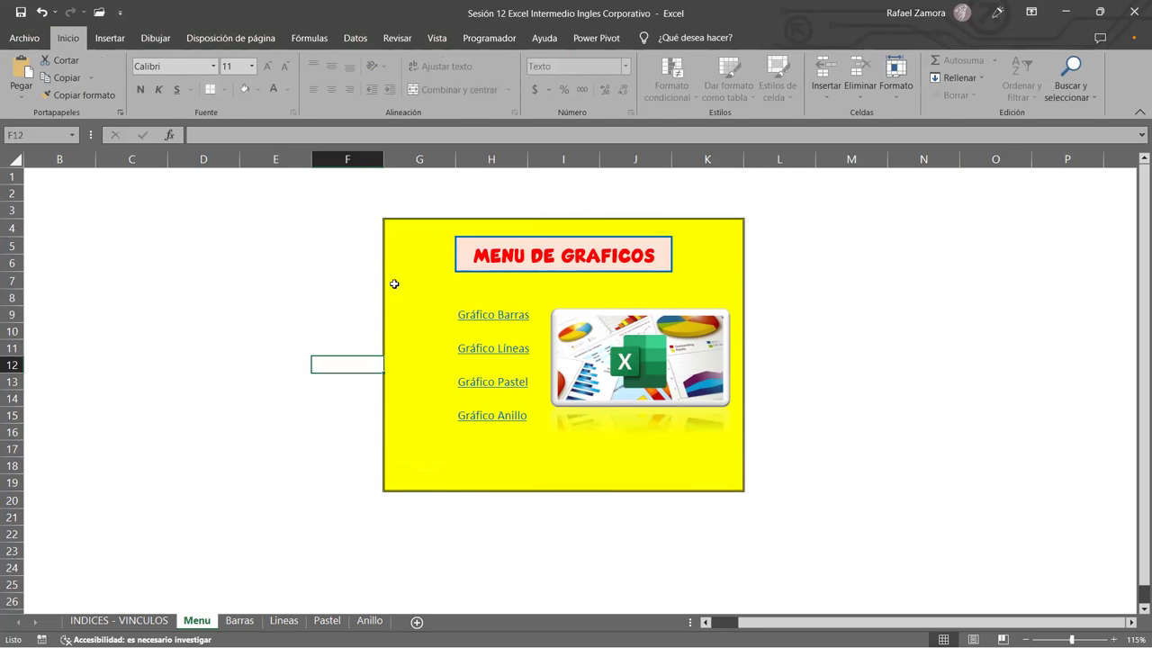
{"action": "left_click", "coordinate": [486, 263]}
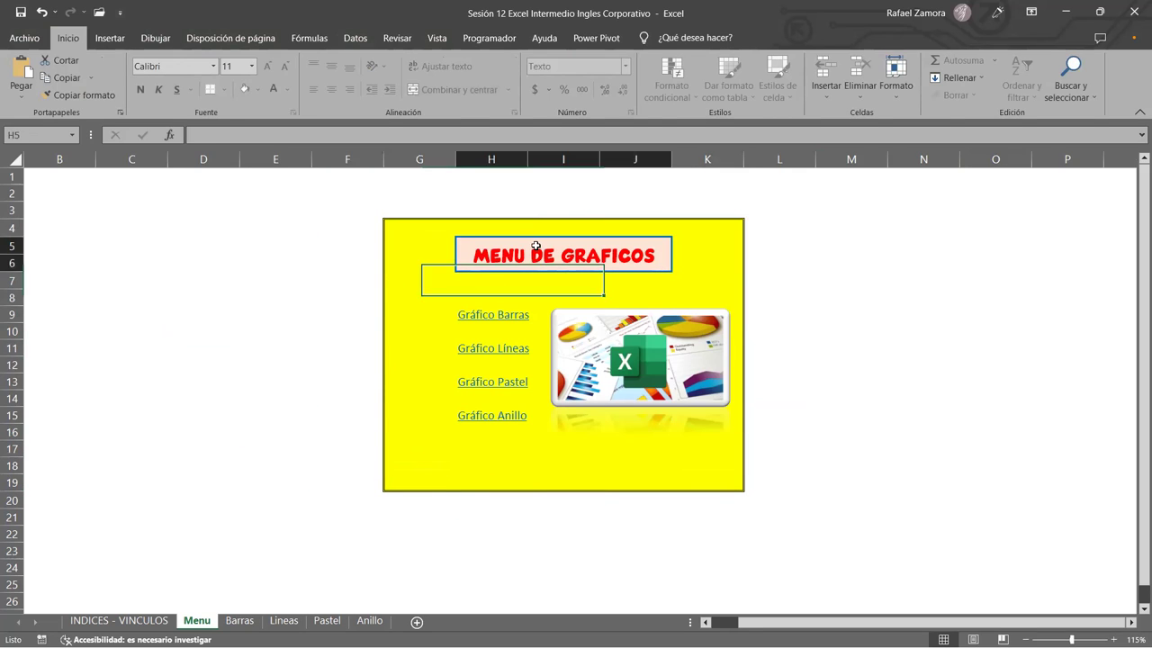
Try selecting the picture and editing the yellow panel, dismissing the protected-sheet warnings
{"action": "left_click", "coordinate": [614, 334]}
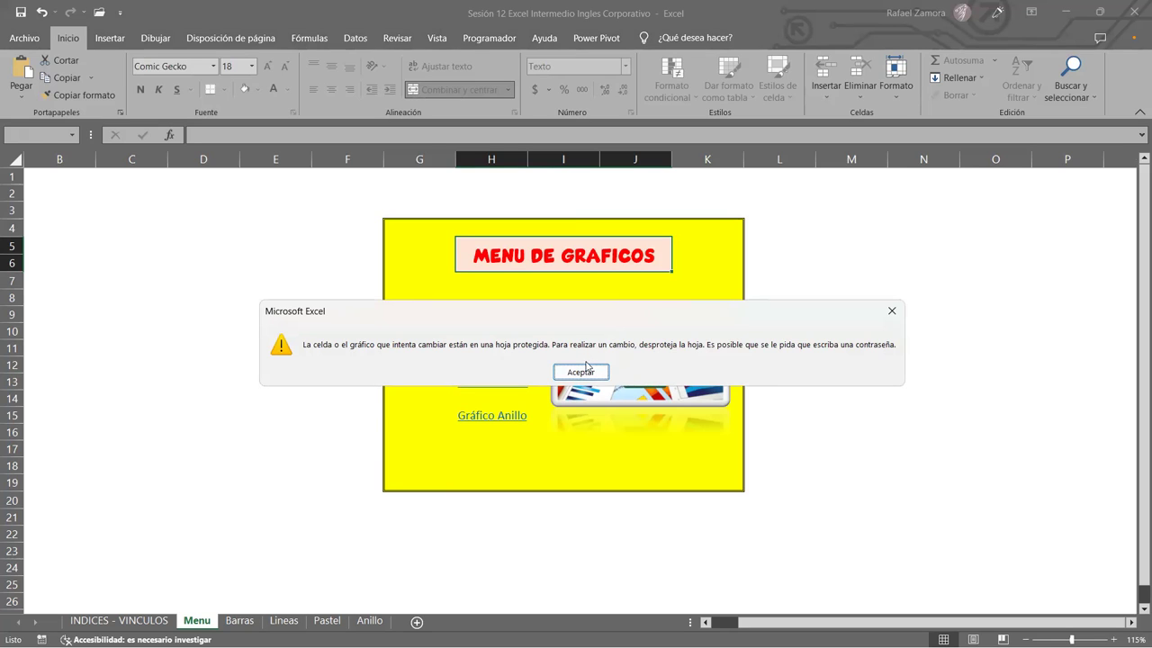
{"action": "left_click", "coordinate": [588, 374]}
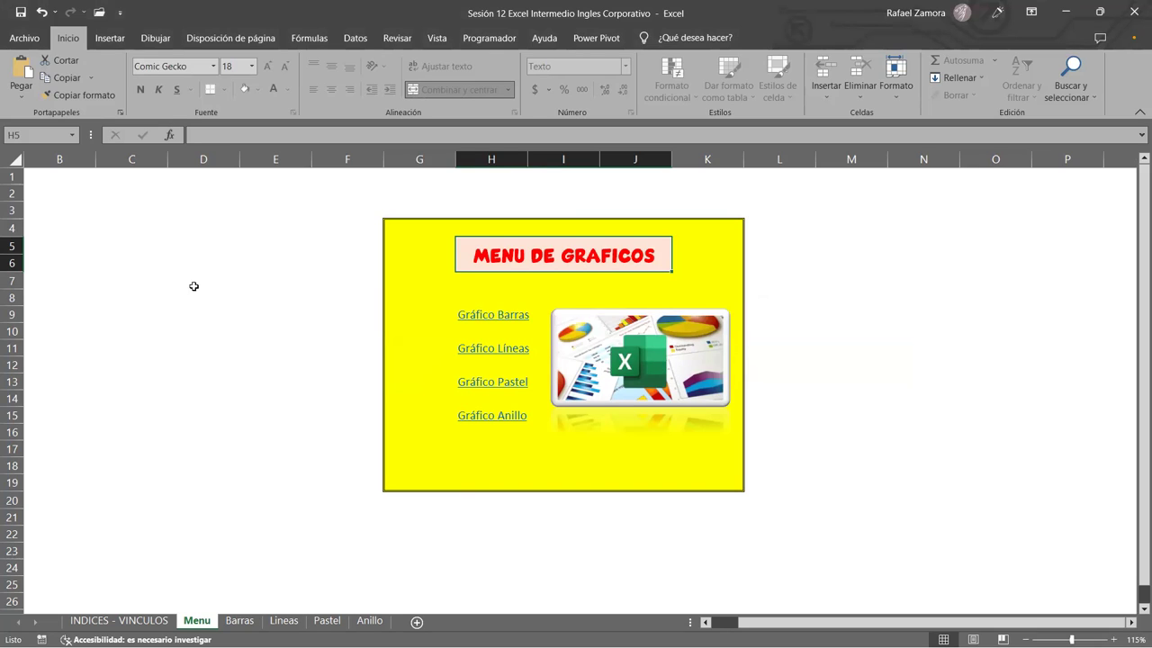
{"action": "left_click", "coordinate": [145, 241]}
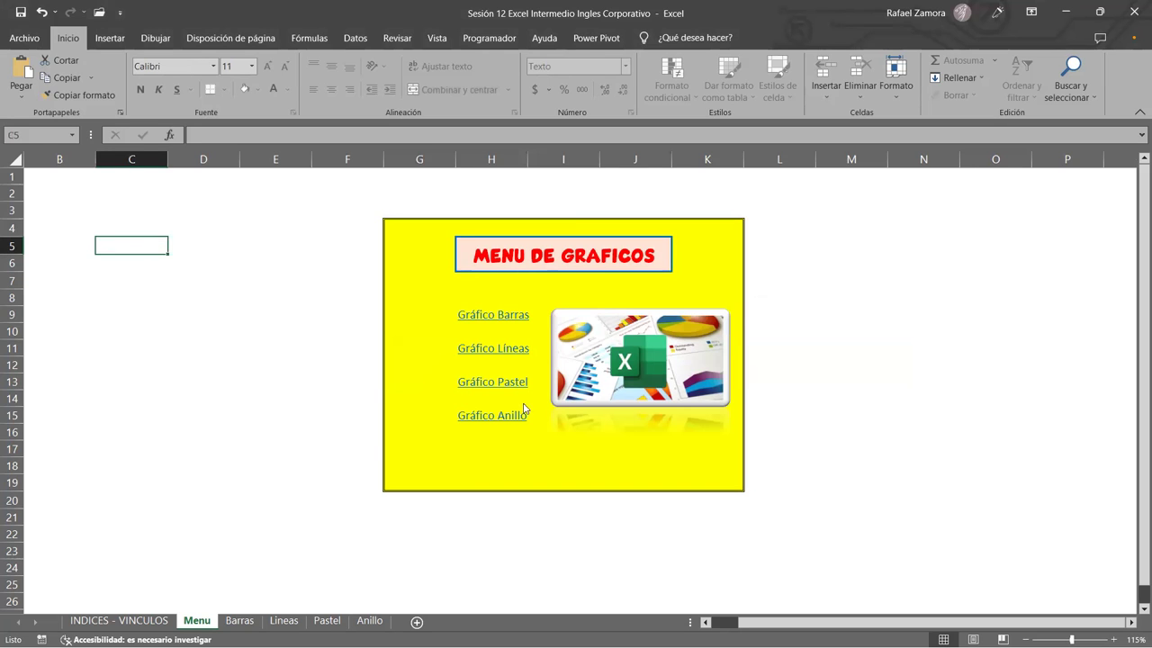
{"action": "double_click", "coordinate": [524, 406]}
{"action": "key", "text": "Return"}
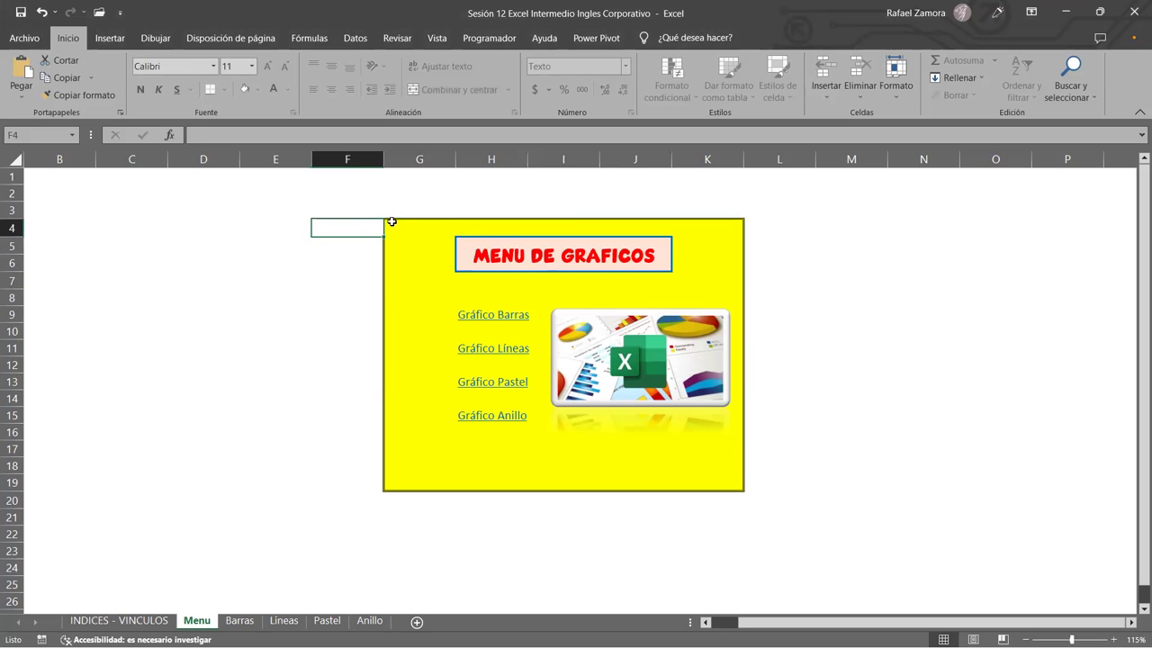
Select G4:K19, then follow the Gráfico Barras hyperlink to the Barras sheet
{"action": "left_click_drag", "start_coordinate": [389, 225], "coordinate": [668, 466]}
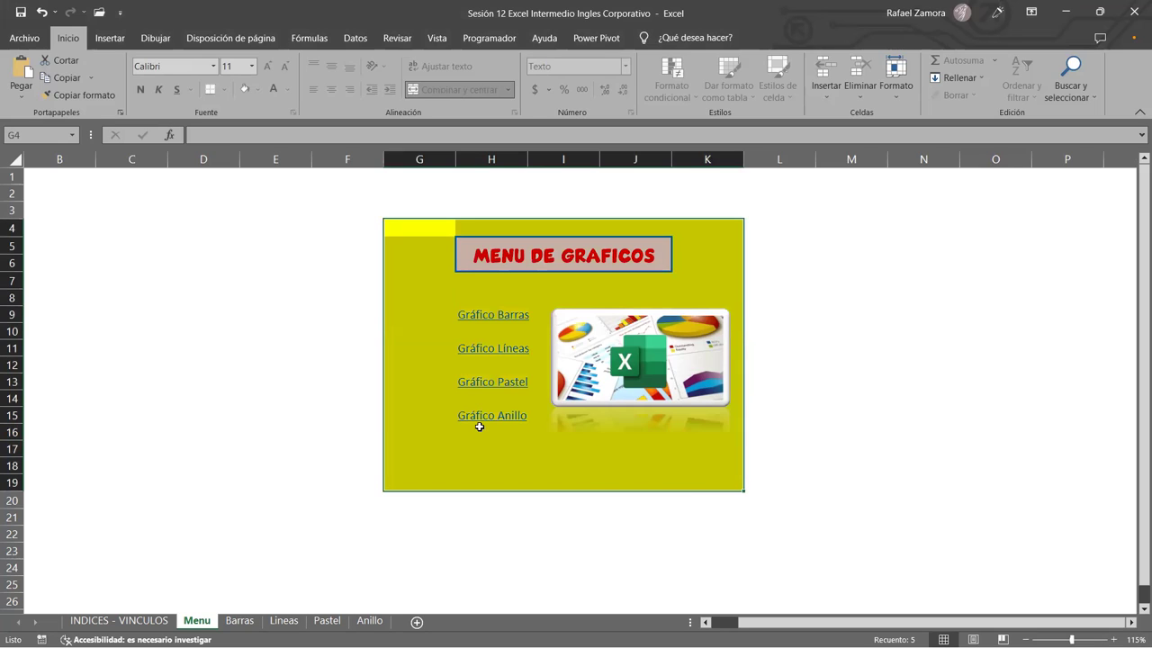
{"action": "right_click", "coordinate": [721, 240]}
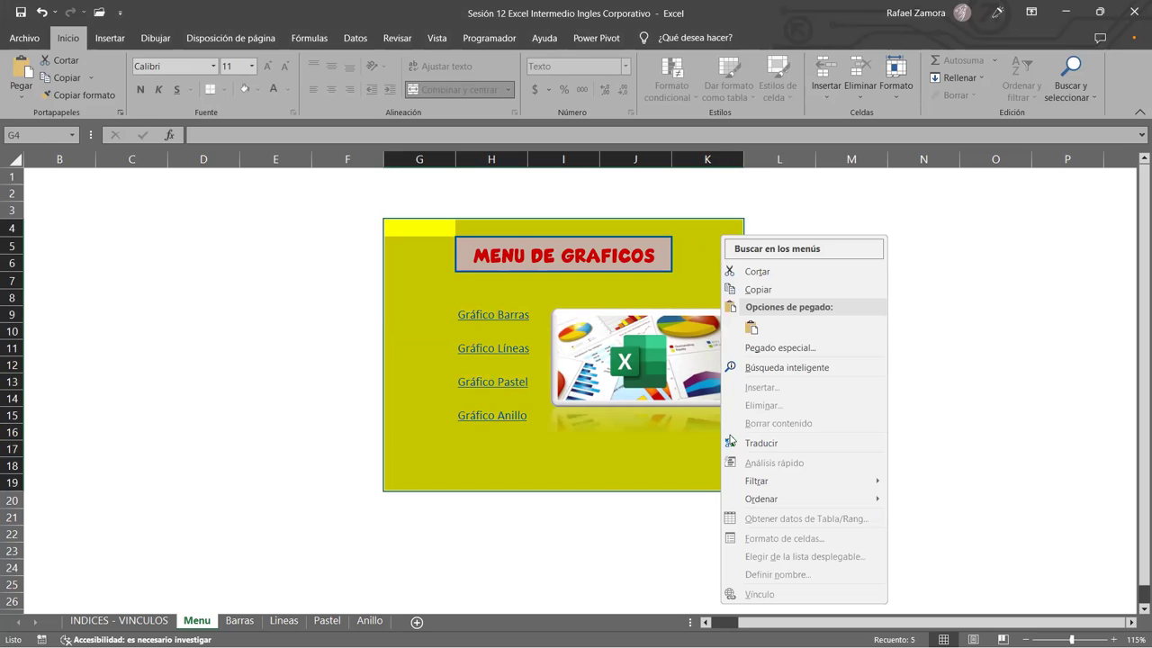
{"action": "left_click", "coordinate": [973, 404]}
{"action": "left_click", "coordinate": [845, 234]}
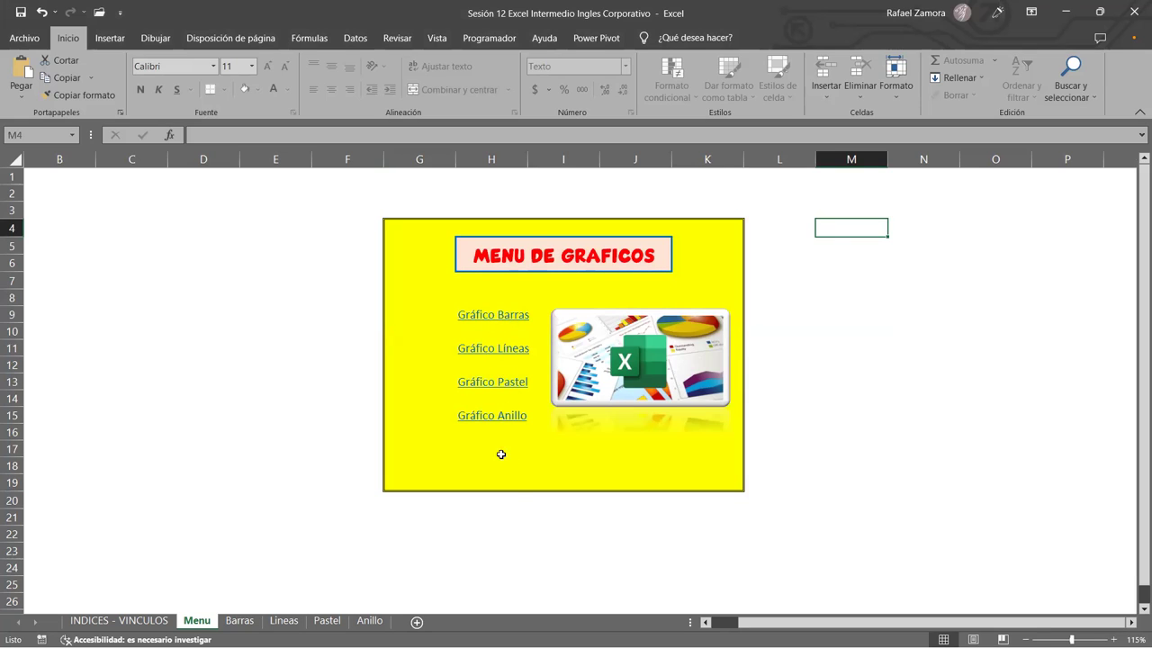
{"action": "left_click", "coordinate": [496, 314]}
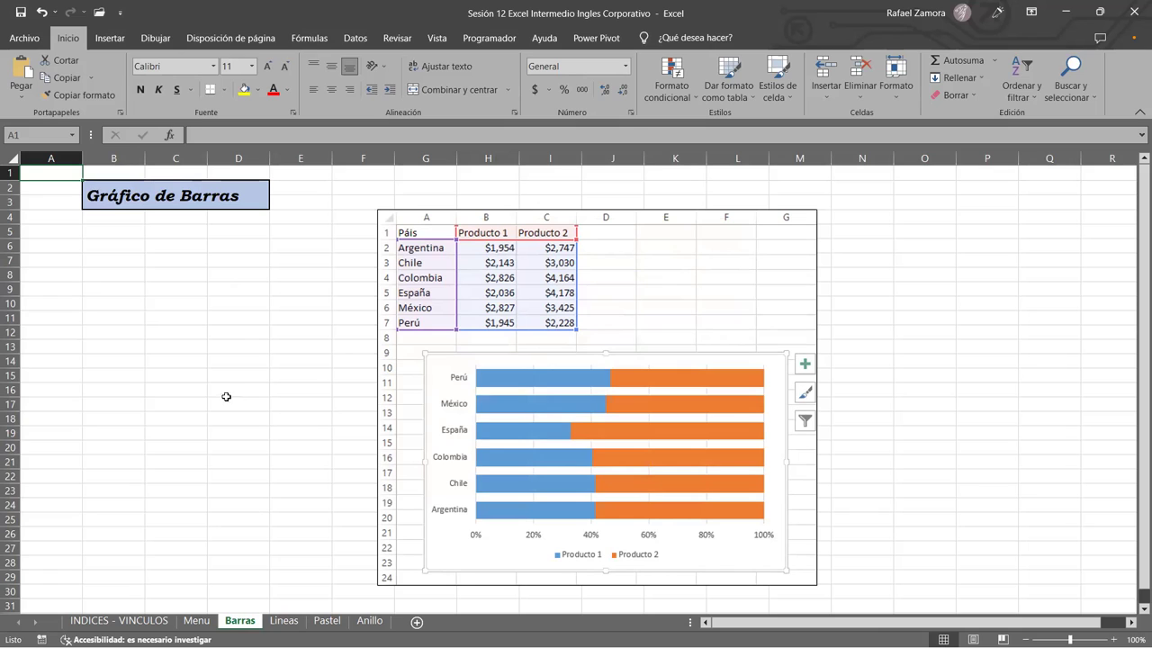
Insert an isosceles triangle and enlarge it at the lower left of the Barras sheet
{"action": "left_click", "coordinate": [114, 37]}
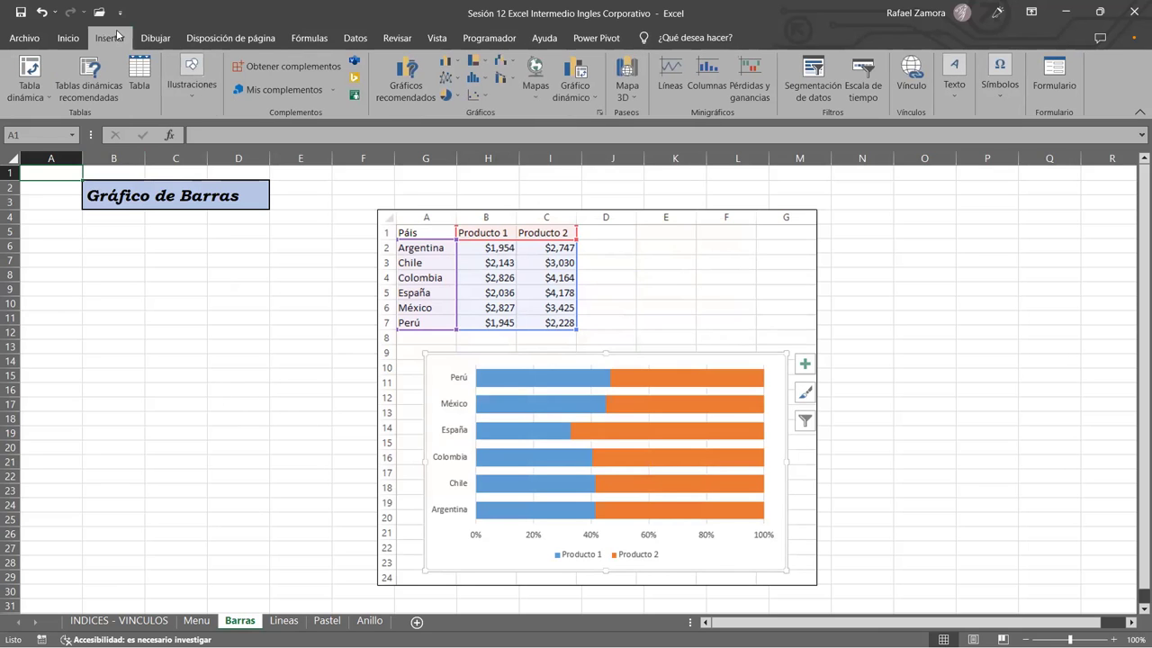
{"action": "left_click", "coordinate": [212, 93]}
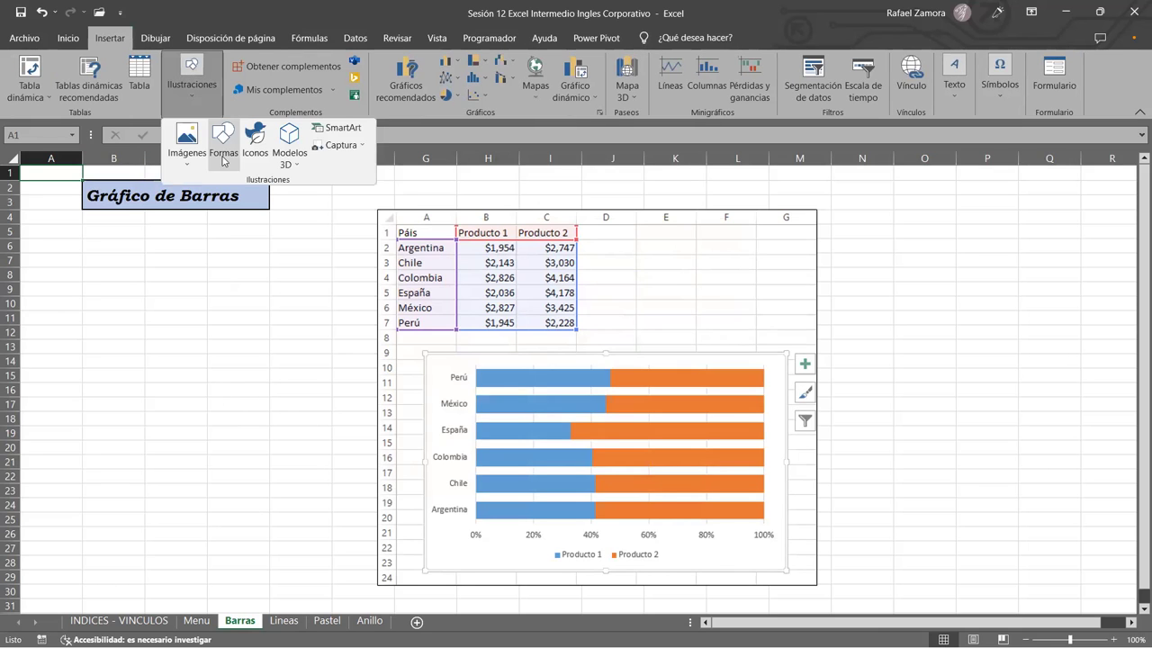
{"action": "left_click", "coordinate": [224, 155]}
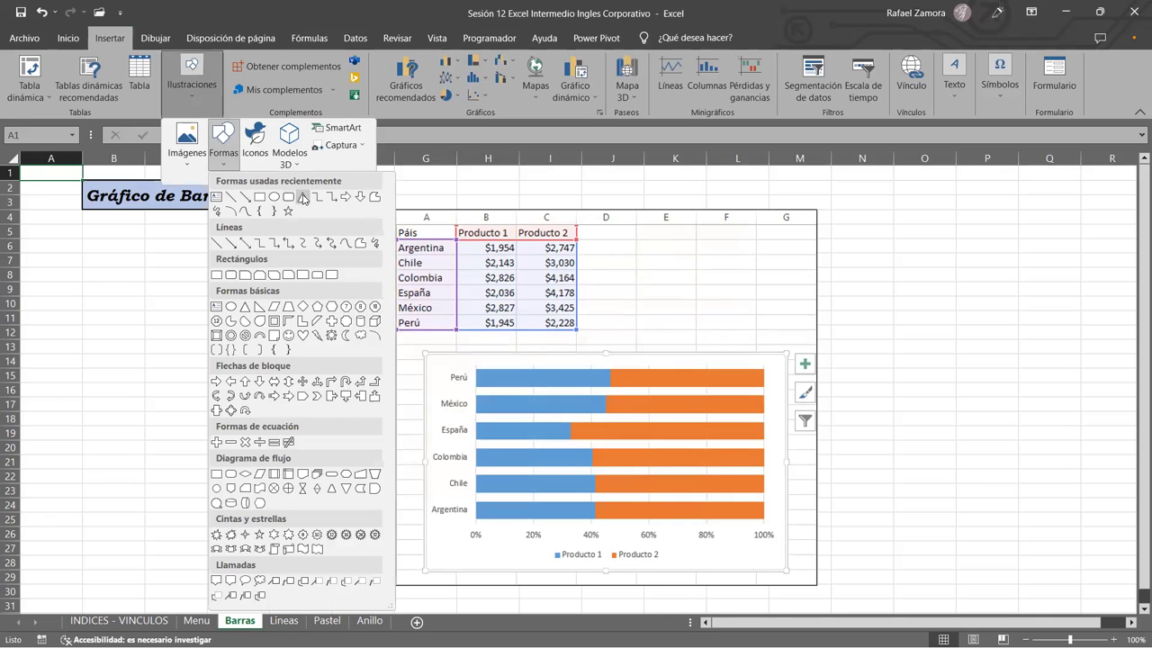
{"action": "left_click", "coordinate": [171, 281]}
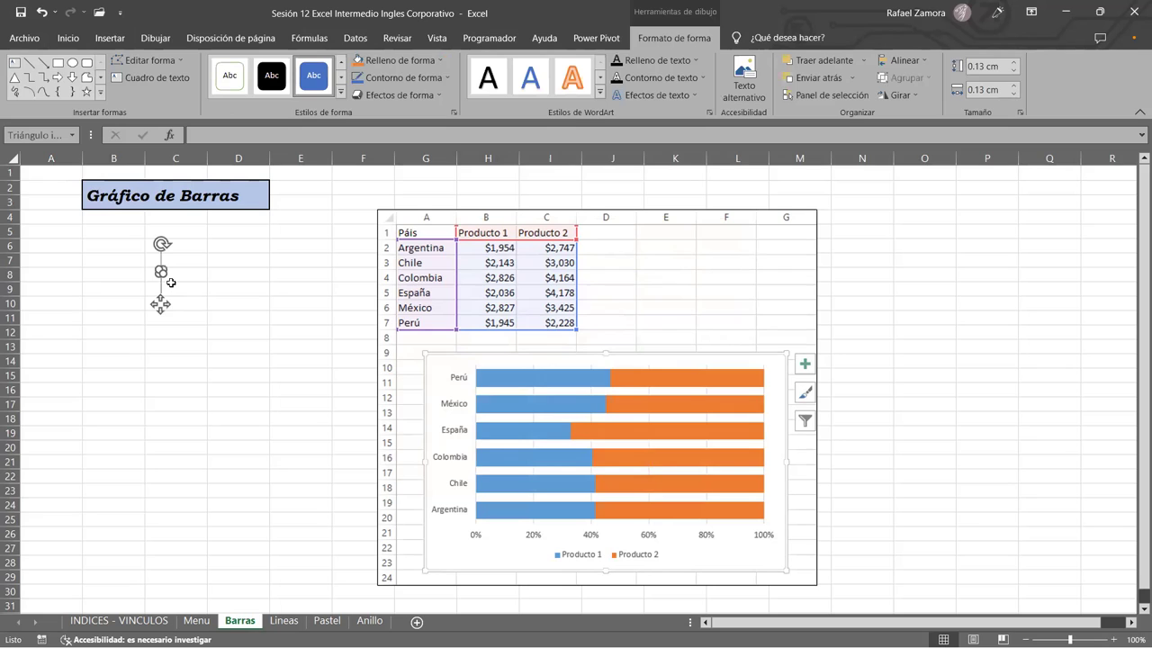
{"action": "mouse_move", "coordinate": [162, 274]}
{"action": "left_mouse_down"}
{"action": "mouse_move", "coordinate": [200, 291]}
{"action": "mouse_move", "coordinate": [65, 532]}
{"action": "left_mouse_up"}
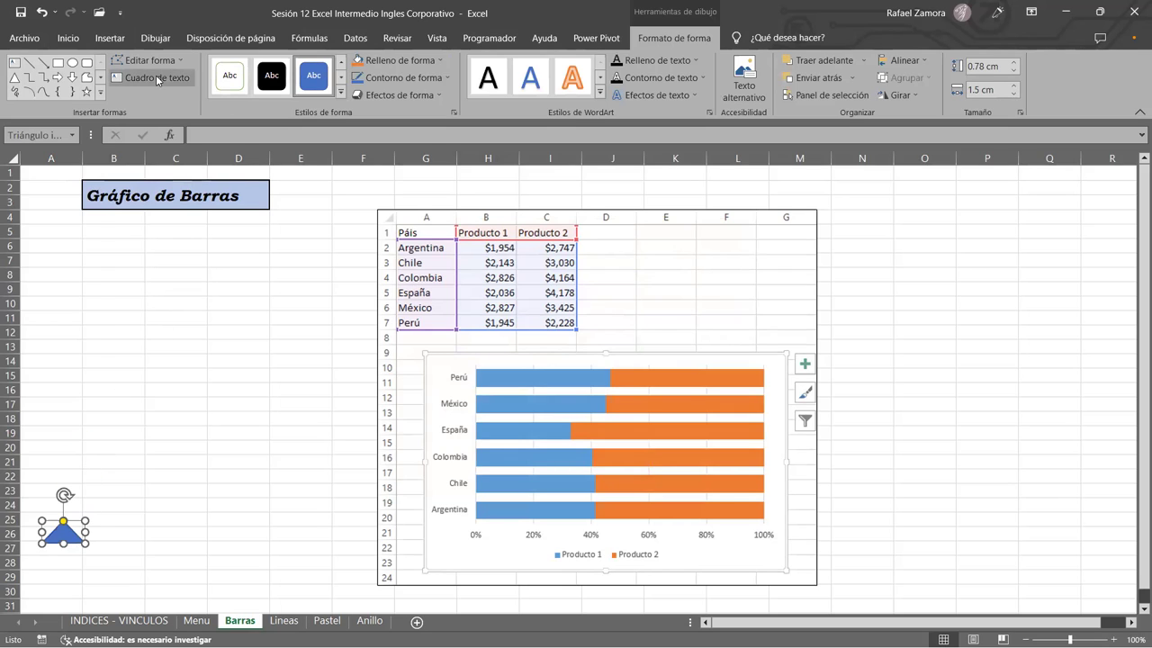
Draw a small rectangle just beneath the triangle to complete the house icon
{"action": "left_click", "coordinate": [58, 63]}
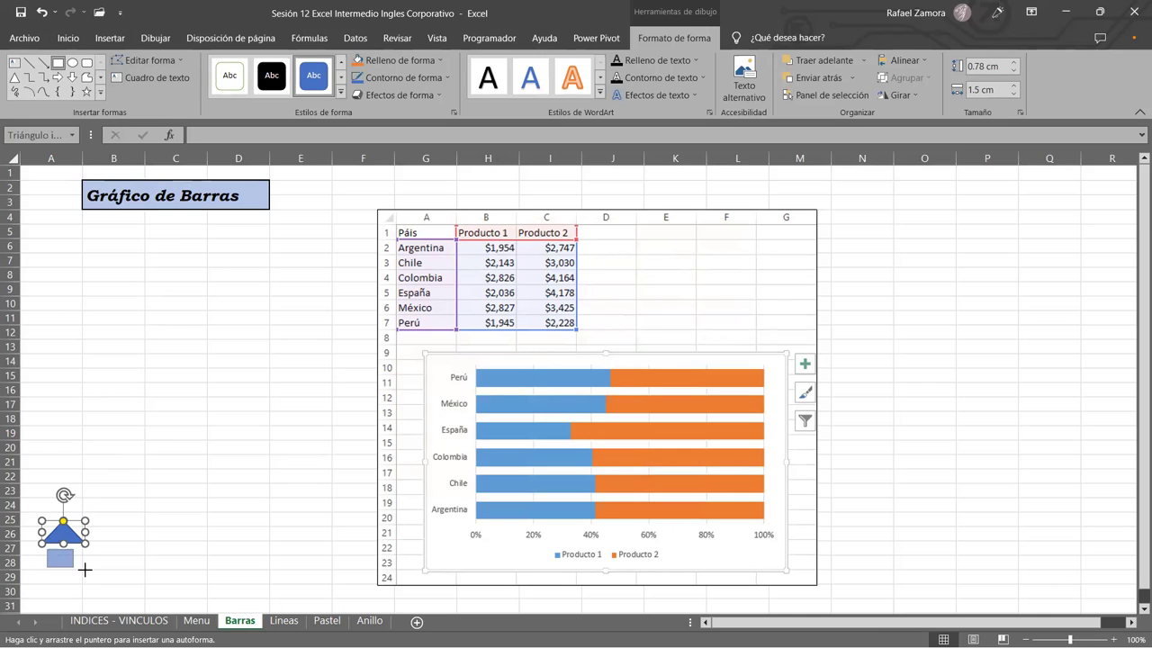
{"action": "mouse_move", "coordinate": [45, 546]}
{"action": "left_mouse_down"}
{"action": "mouse_move", "coordinate": [84, 571]}
{"action": "mouse_move", "coordinate": [71, 551]}
{"action": "left_mouse_up"}
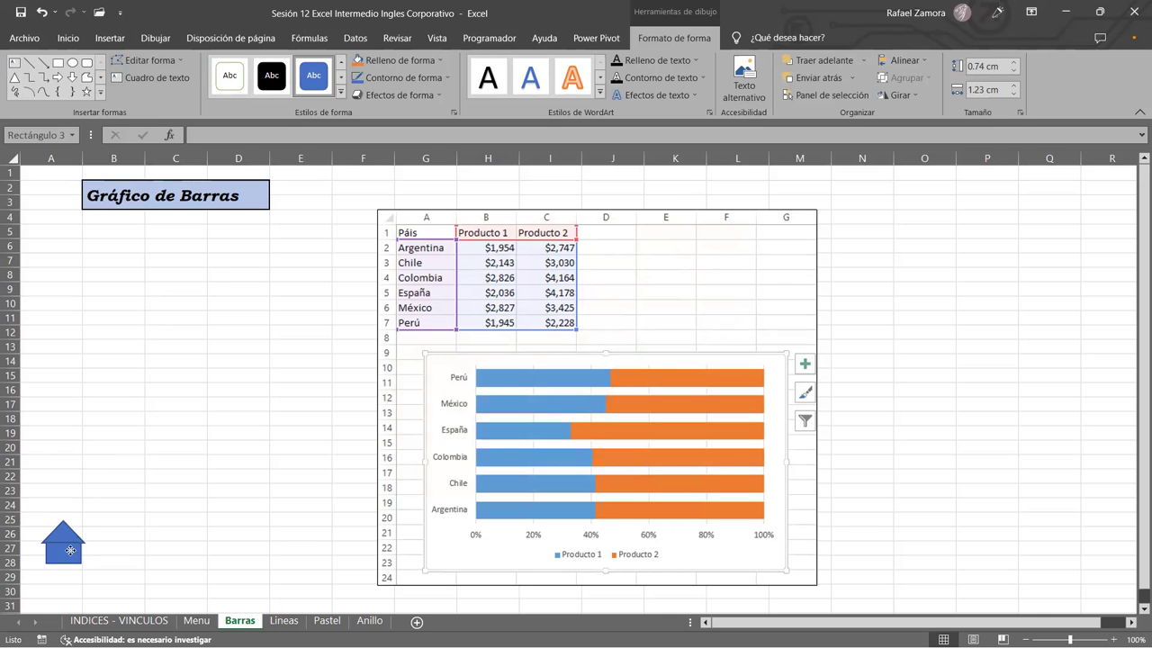
{"action": "left_click_drag", "start_coordinate": [71, 551], "coordinate": [70, 552]}
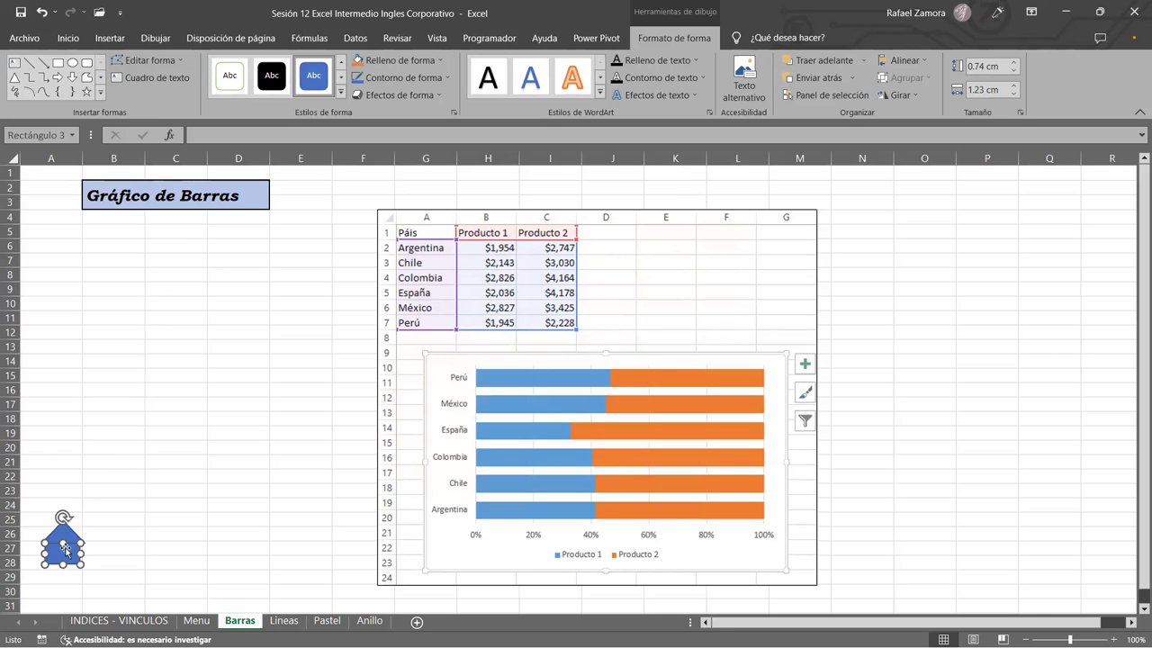
{"action": "left_click", "coordinate": [188, 481]}
{"action": "left_click", "coordinate": [72, 539]}
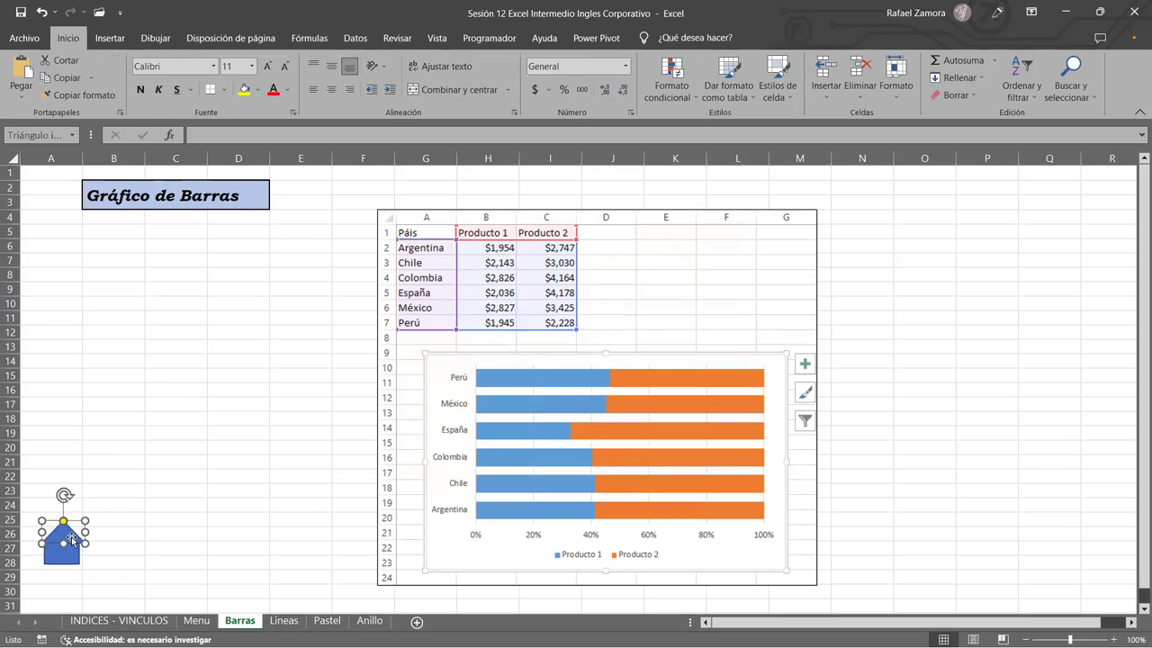
{"action": "left_click", "coordinate": [192, 462]}
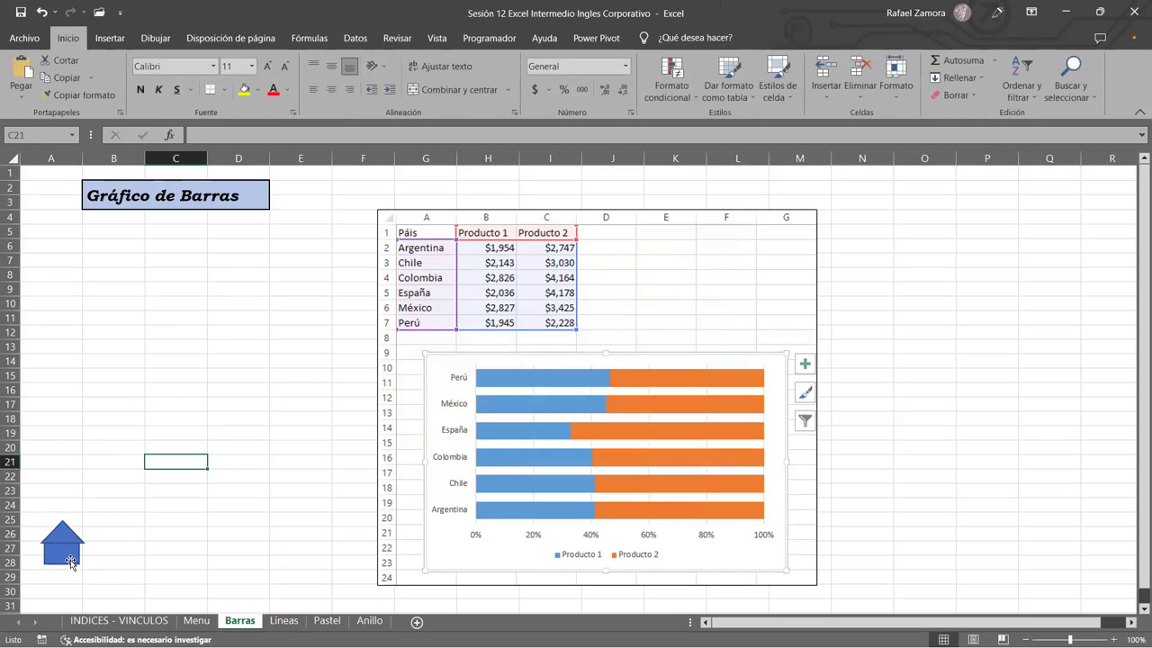
{"action": "key", "text": "alt+space"}
{"action": "key", "text": "Escape"}
Group the triangle and rectangle into a single house shape
{"action": "left_click", "coordinate": [61, 541]}
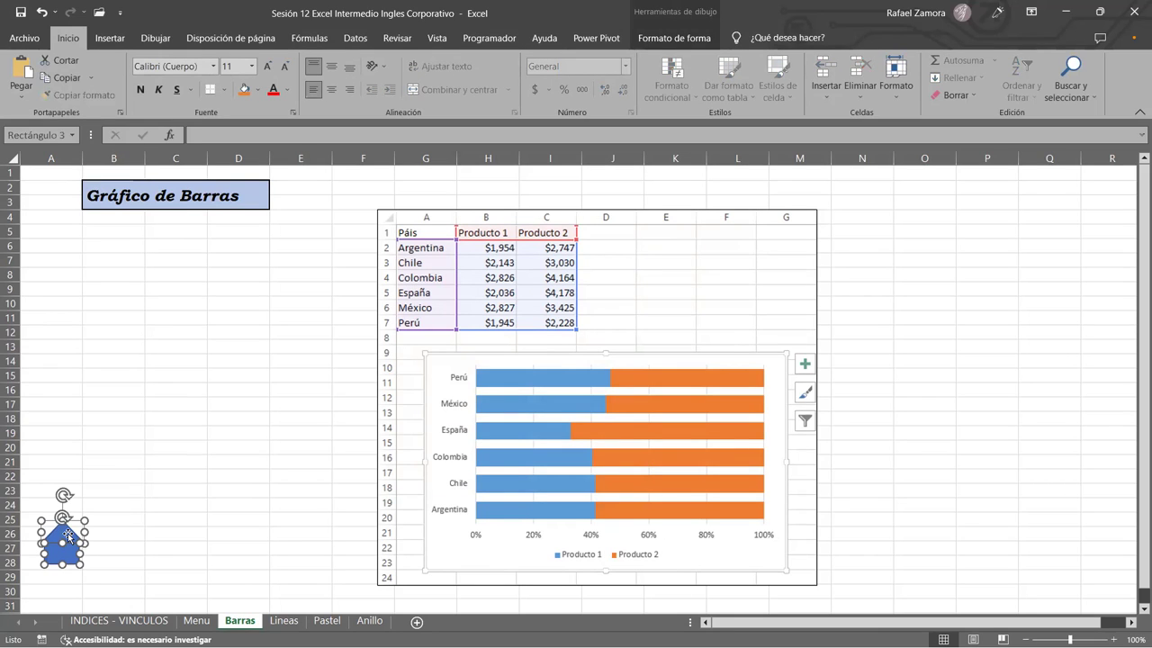
{"action": "right_click", "coordinate": [68, 533]}
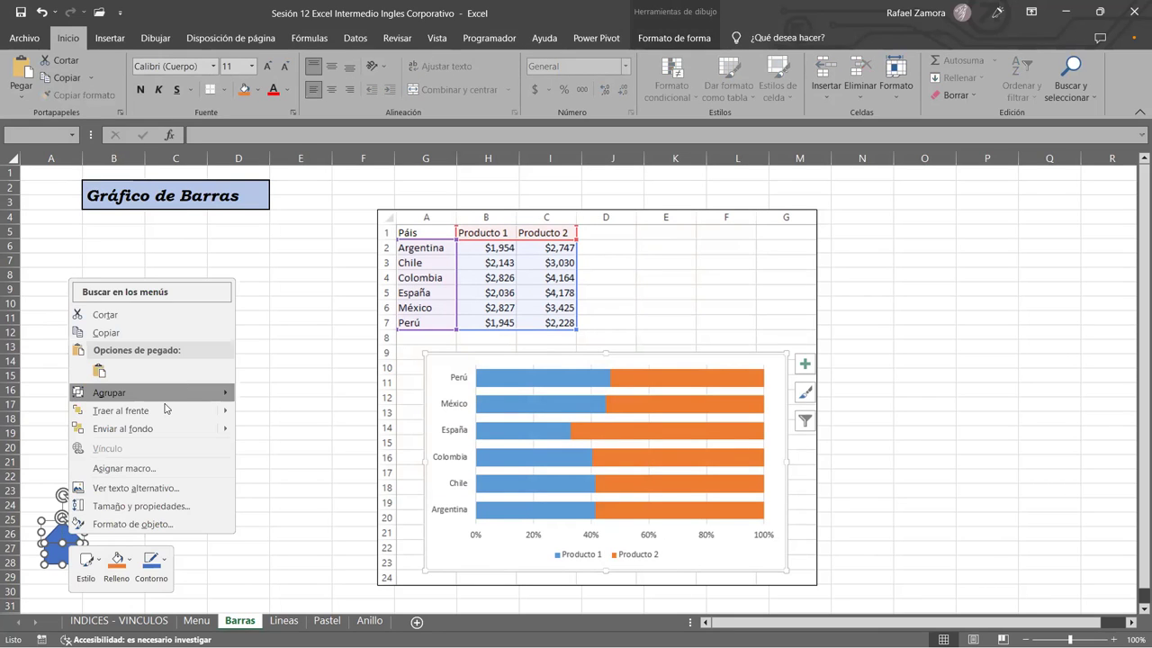
{"action": "mouse_move", "coordinate": [167, 396]}
{"action": "left_click", "coordinate": [310, 399]}
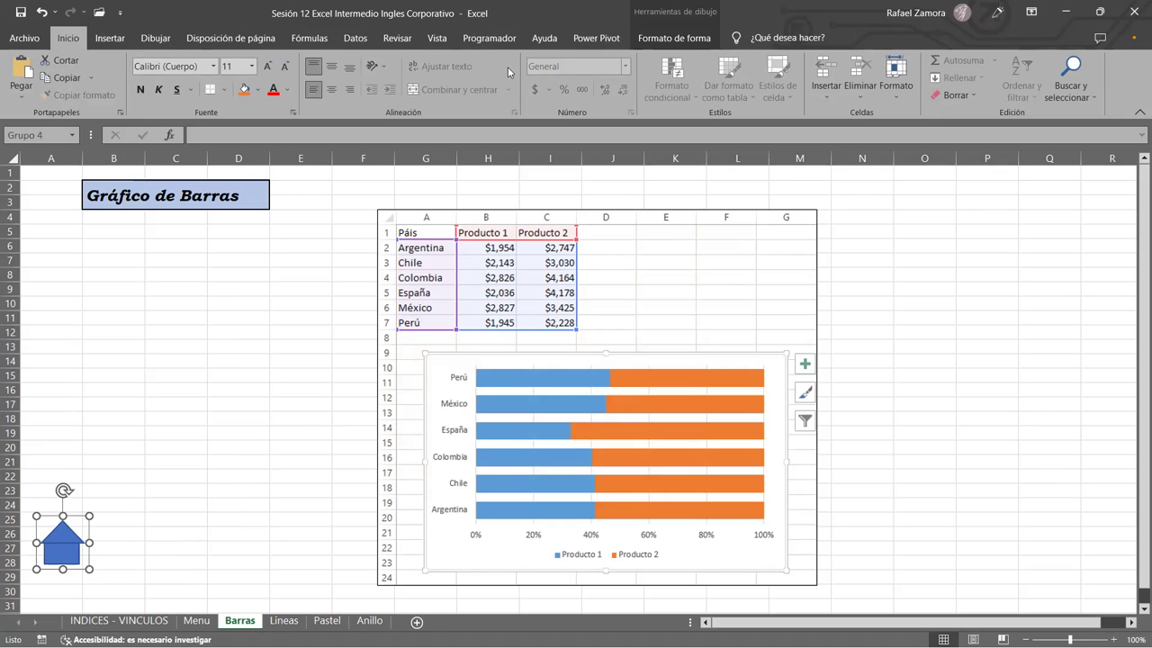
Link the grouped house shape to cell A1 of the Menu sheet in this workbook
{"action": "left_click", "coordinate": [110, 41]}
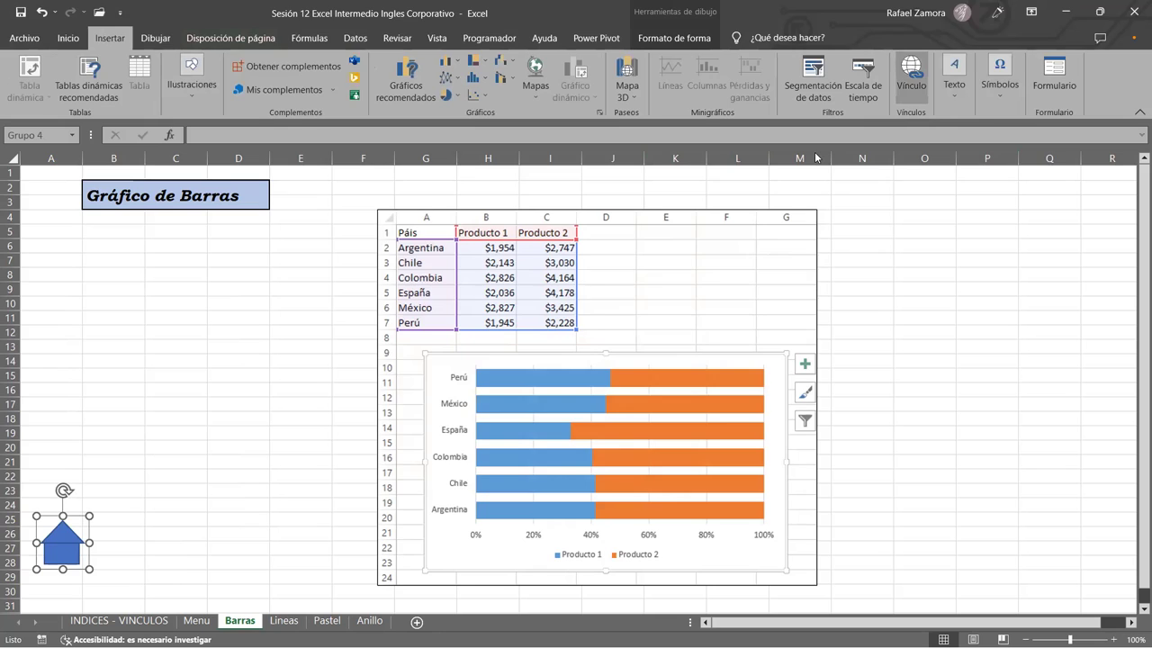
{"action": "key", "text": "ctrl+k"}
{"action": "left_click", "coordinate": [446, 307]}
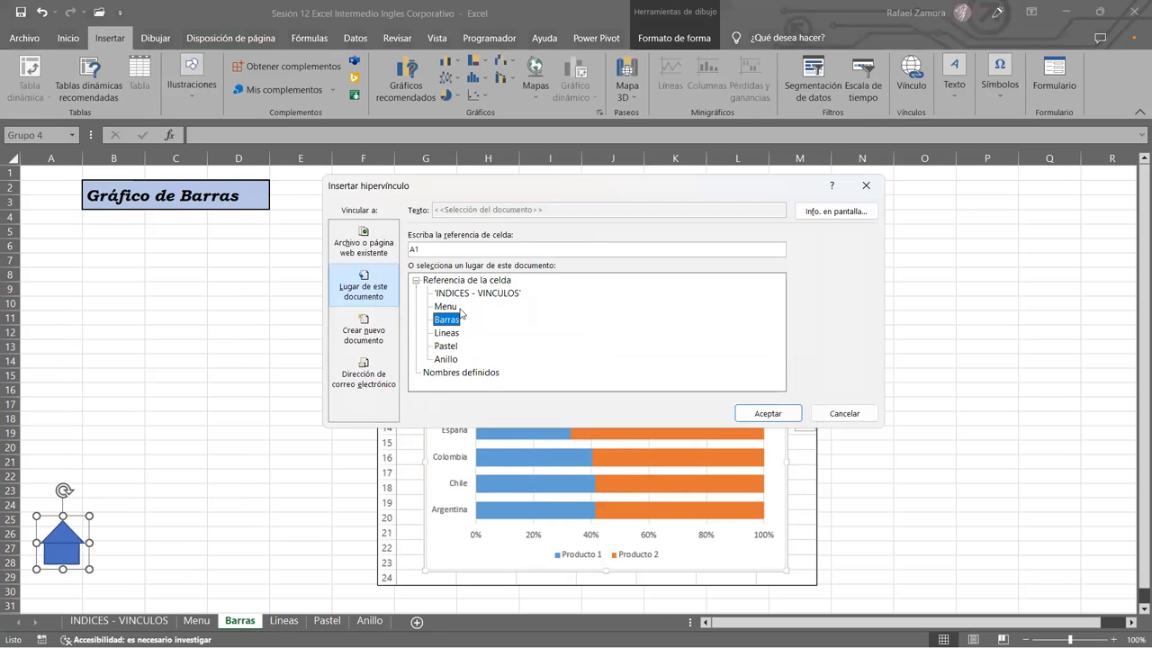
{"action": "left_click", "coordinate": [774, 413]}
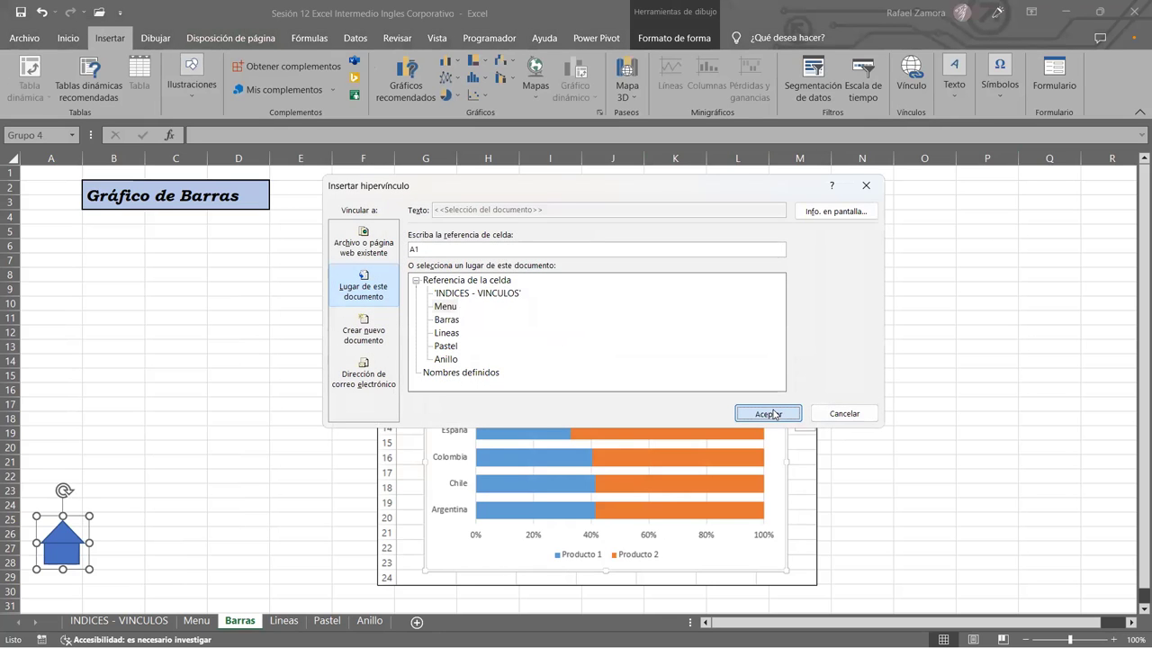
Paste a copy of the house shape onto Lineas, test its Menu link, and move it bottom-left
{"action": "right_click", "coordinate": [72, 542]}
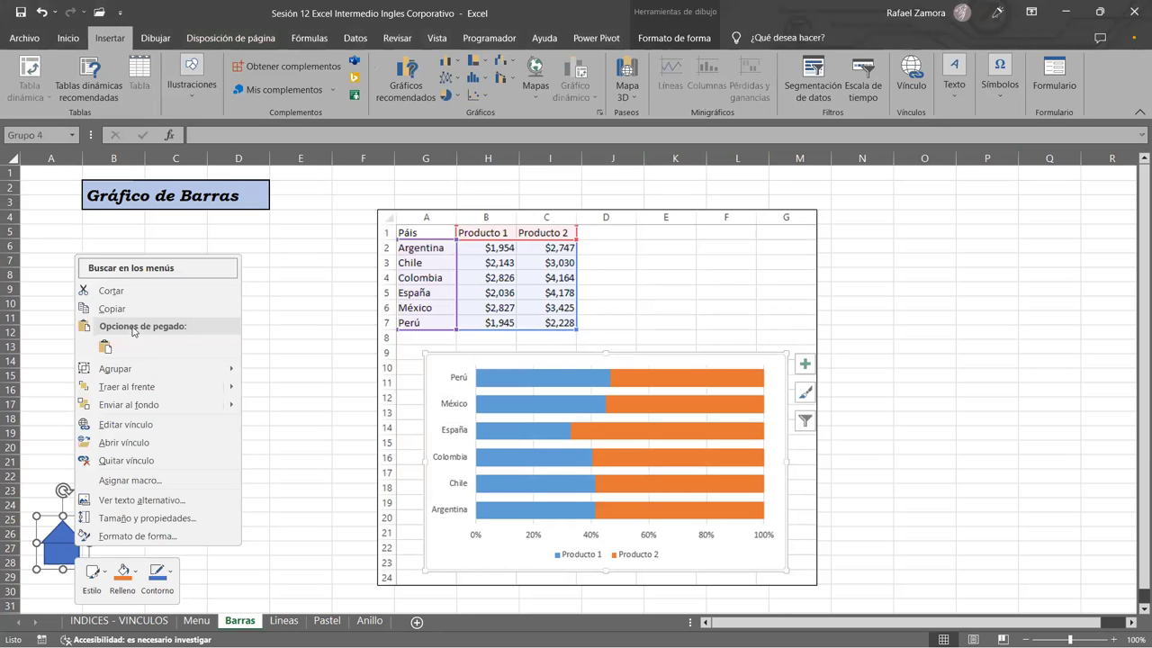
{"action": "left_click", "coordinate": [112, 309]}
{"action": "left_click", "coordinate": [283, 620]}
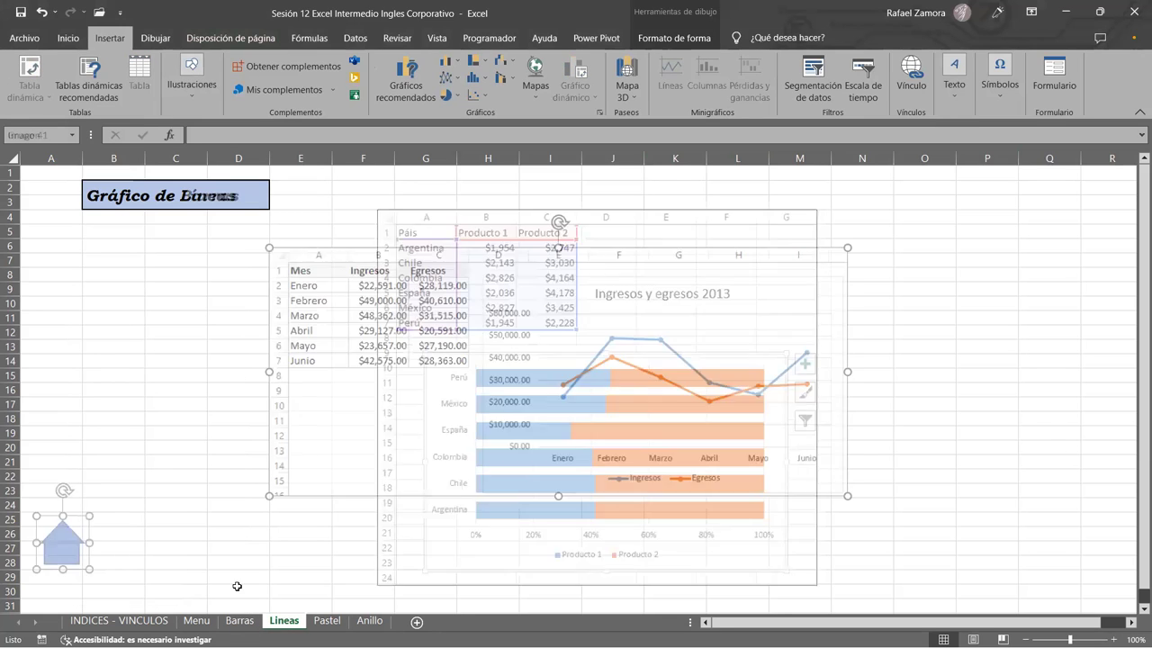
{"action": "key", "text": "ctrl+v"}
{"action": "left_click", "coordinate": [287, 285]}
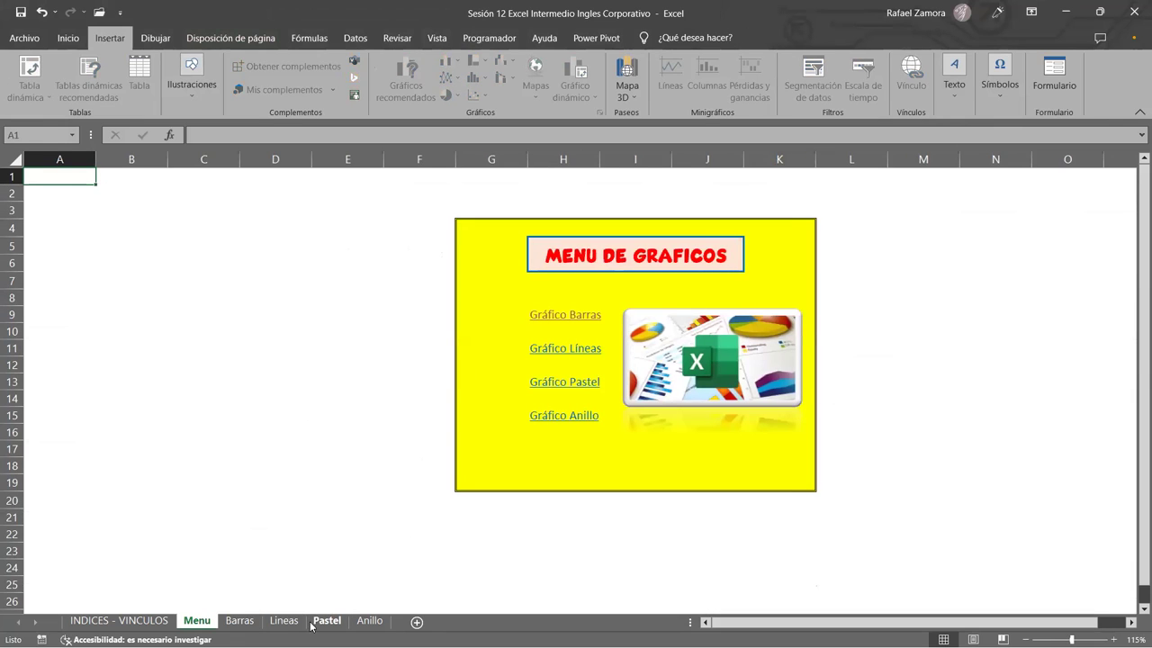
{"action": "left_click", "coordinate": [283, 621]}
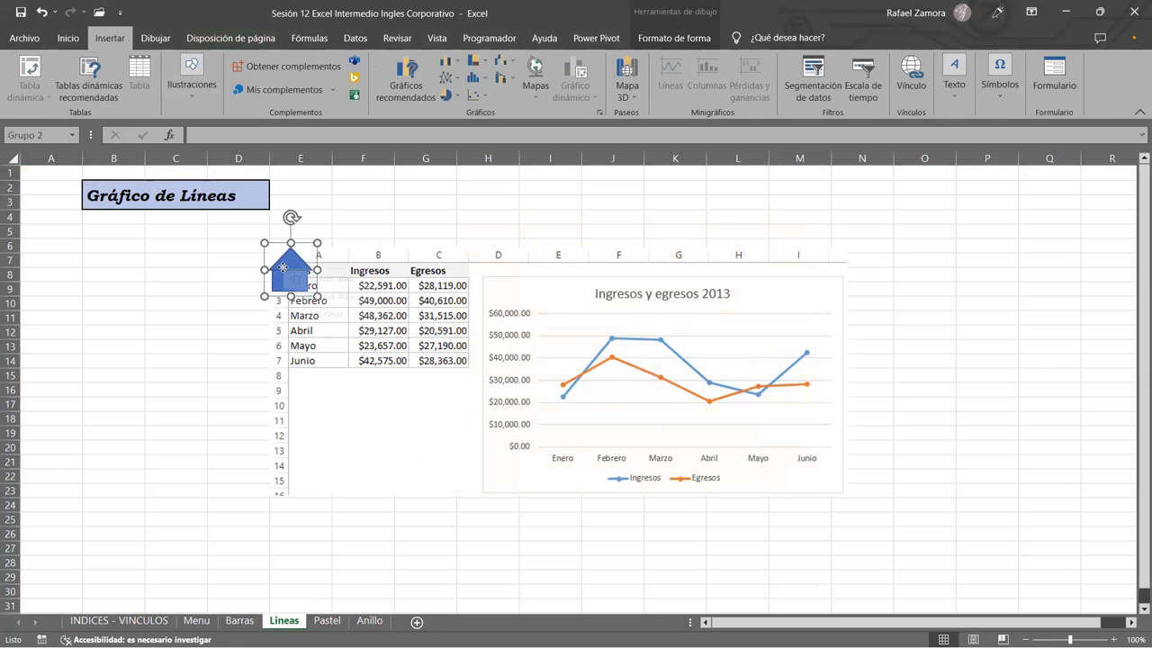
{"action": "left_click", "coordinate": [282, 267]}
{"action": "left_click", "coordinate": [284, 621]}
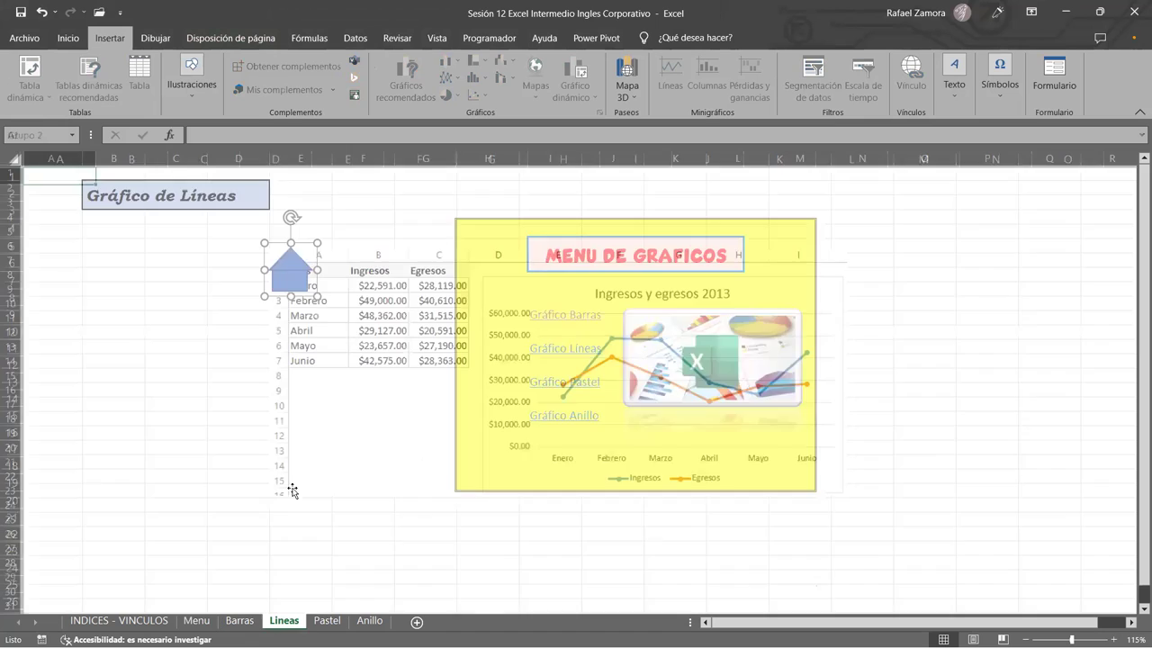
{"action": "mouse_move", "coordinate": [284, 270]}
{"action": "left_mouse_down"}
{"action": "mouse_move", "coordinate": [31, 503]}
{"action": "mouse_move", "coordinate": [40, 572]}
{"action": "left_mouse_up"}
Paste house shape copies onto Pastel and Anillo, moving each to the bottom-left corner
{"action": "left_click", "coordinate": [326, 620]}
{"action": "left_click", "coordinate": [185, 432]}
{"action": "key", "text": "ctrl+v"}
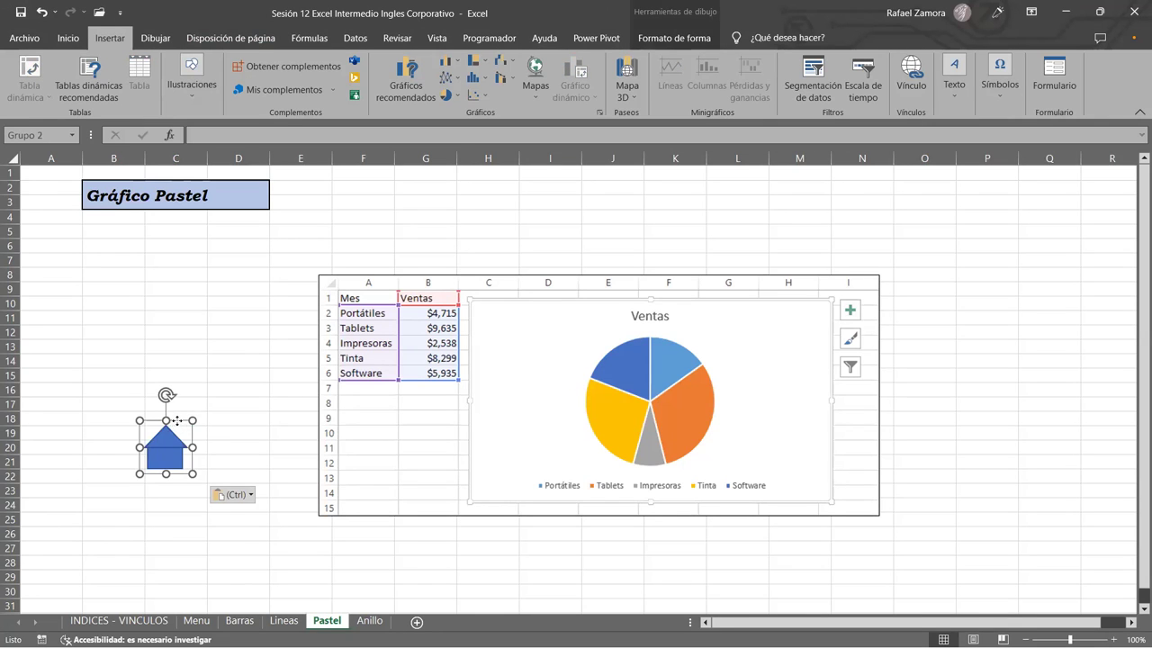
{"action": "left_click_drag", "start_coordinate": [178, 425], "coordinate": [78, 545]}
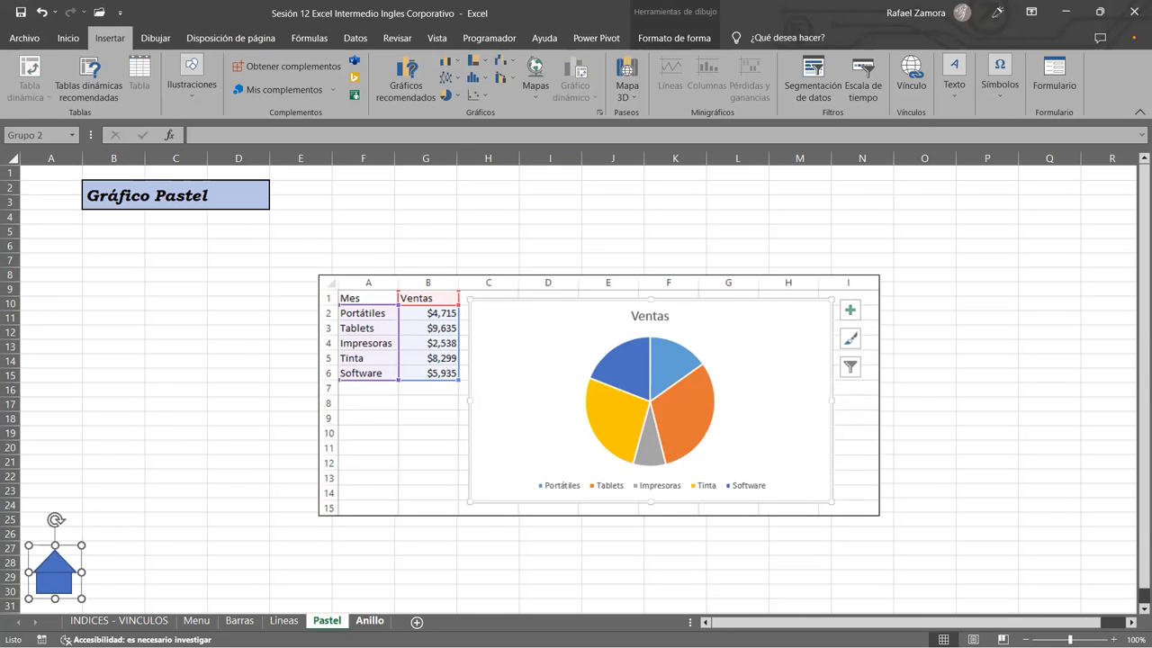
{"action": "left_click", "coordinate": [369, 621]}
{"action": "key", "text": "ctrl+v"}
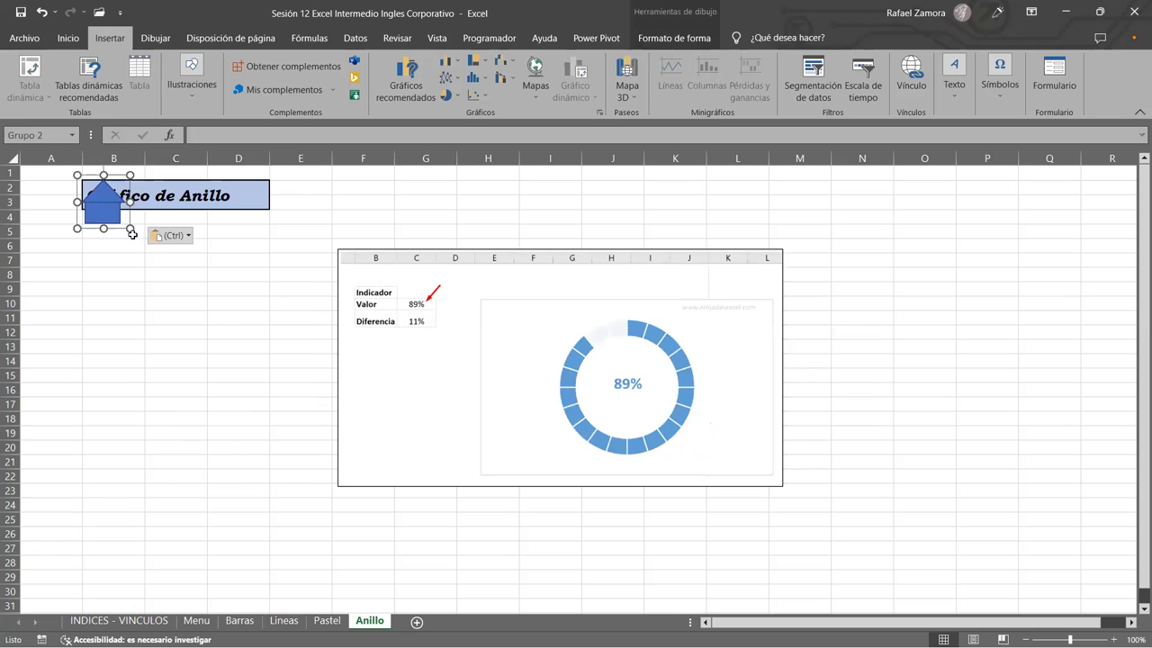
{"action": "mouse_move", "coordinate": [99, 220]}
{"action": "left_mouse_down"}
{"action": "mouse_move", "coordinate": [70, 589]}
{"action": "mouse_move", "coordinate": [52, 612]}
{"action": "left_mouse_up"}
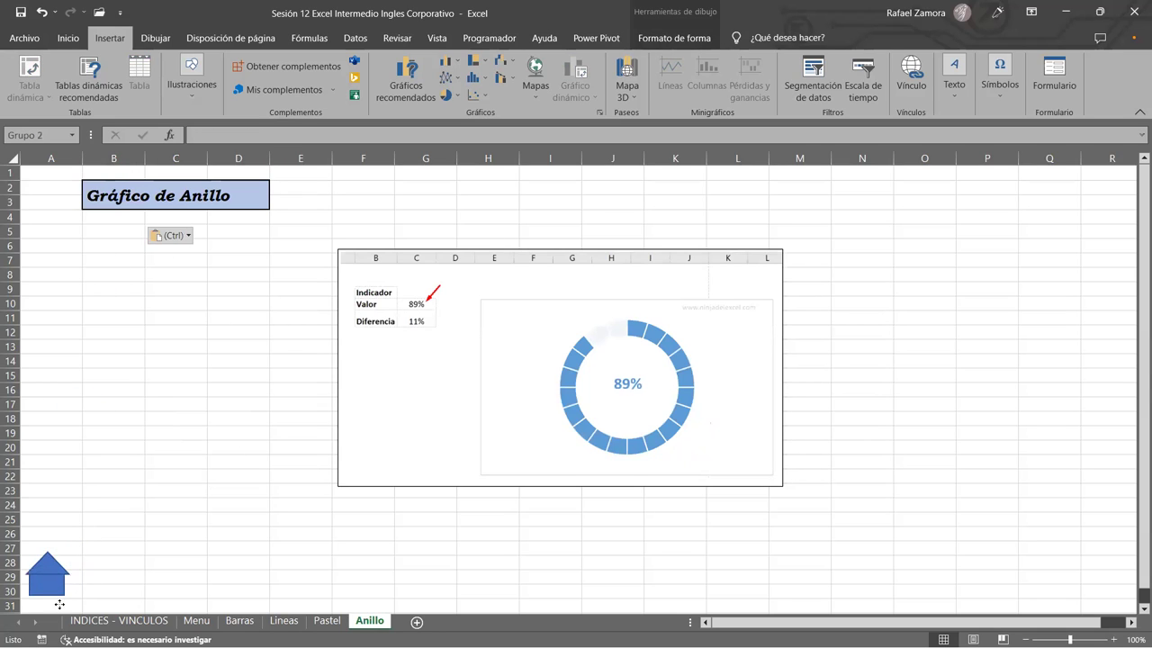
Deselect the pasted house shapes on the Anillo, Pastel, Lineas and Barras sheets
{"action": "left_click", "coordinate": [213, 558]}
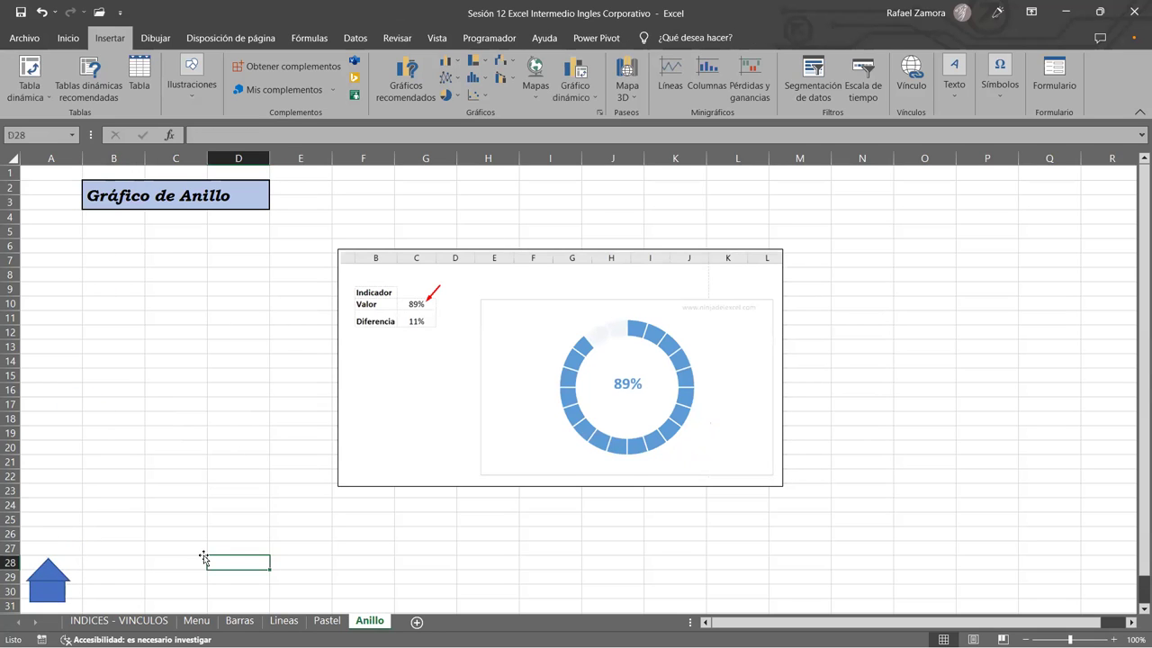
{"action": "left_click", "coordinate": [327, 621]}
{"action": "left_click", "coordinate": [228, 540]}
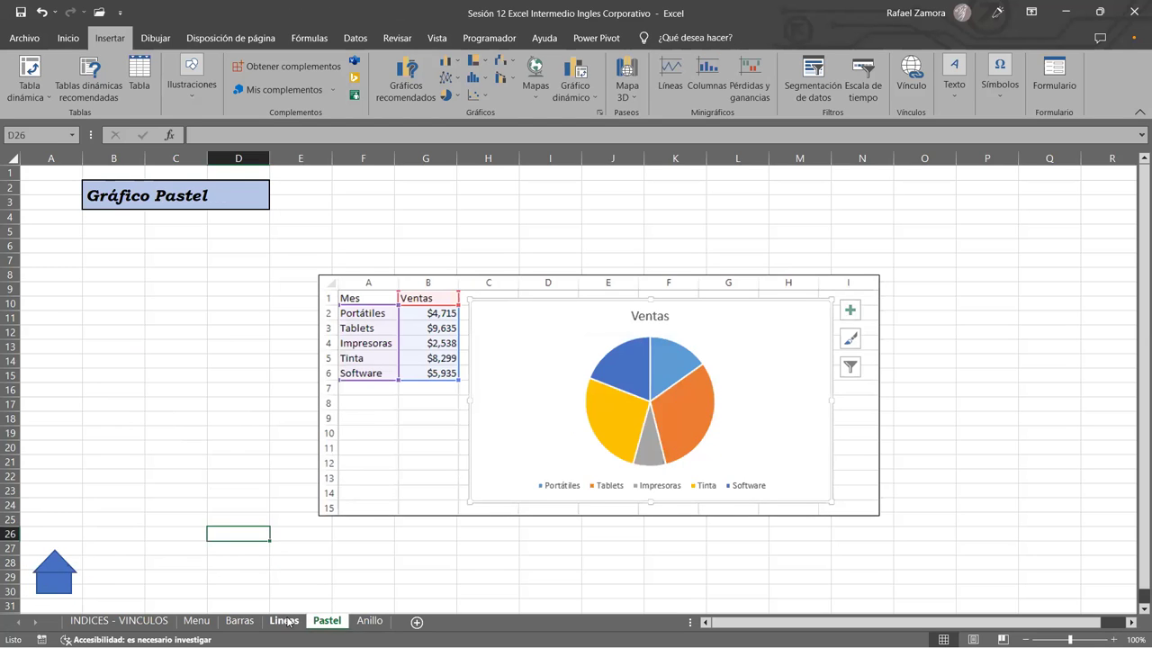
{"action": "left_click", "coordinate": [283, 621]}
{"action": "left_click", "coordinate": [178, 503]}
{"action": "left_click", "coordinate": [239, 621]}
{"action": "left_click", "coordinate": [187, 551]}
{"action": "left_click", "coordinate": [284, 621]}
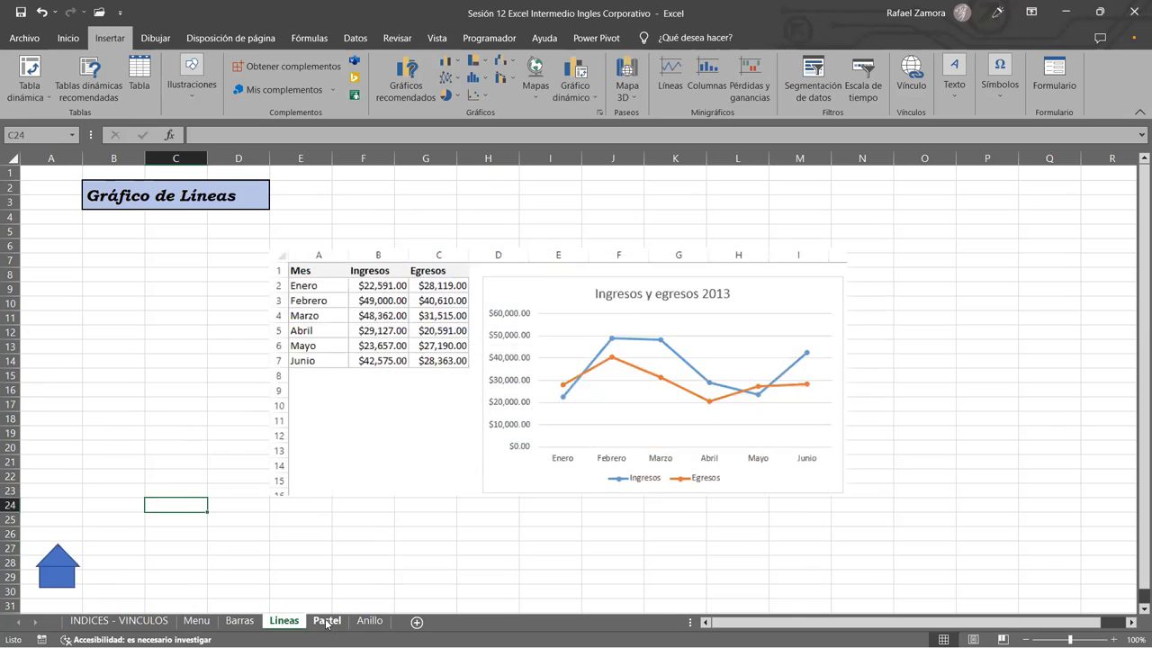
{"action": "left_click", "coordinate": [326, 621]}
{"action": "left_click", "coordinate": [369, 620]}
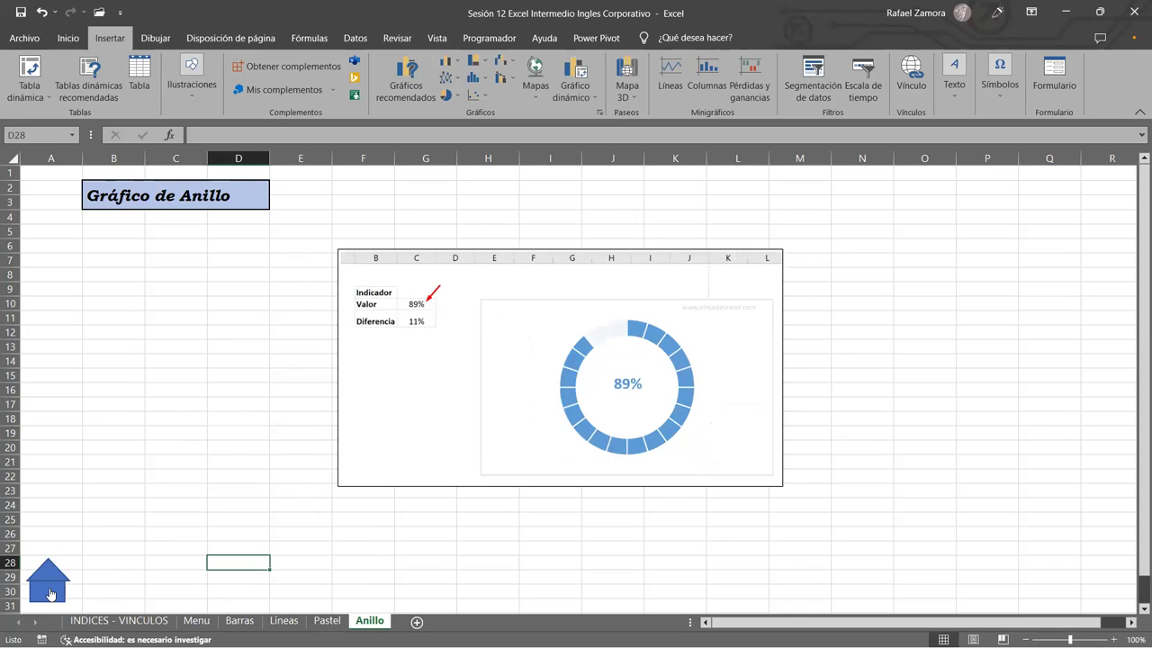
Test the Anillo house link to Menu and the Gráfico Líneas and Gráfico Anillo links
{"action": "left_click", "coordinate": [49, 589]}
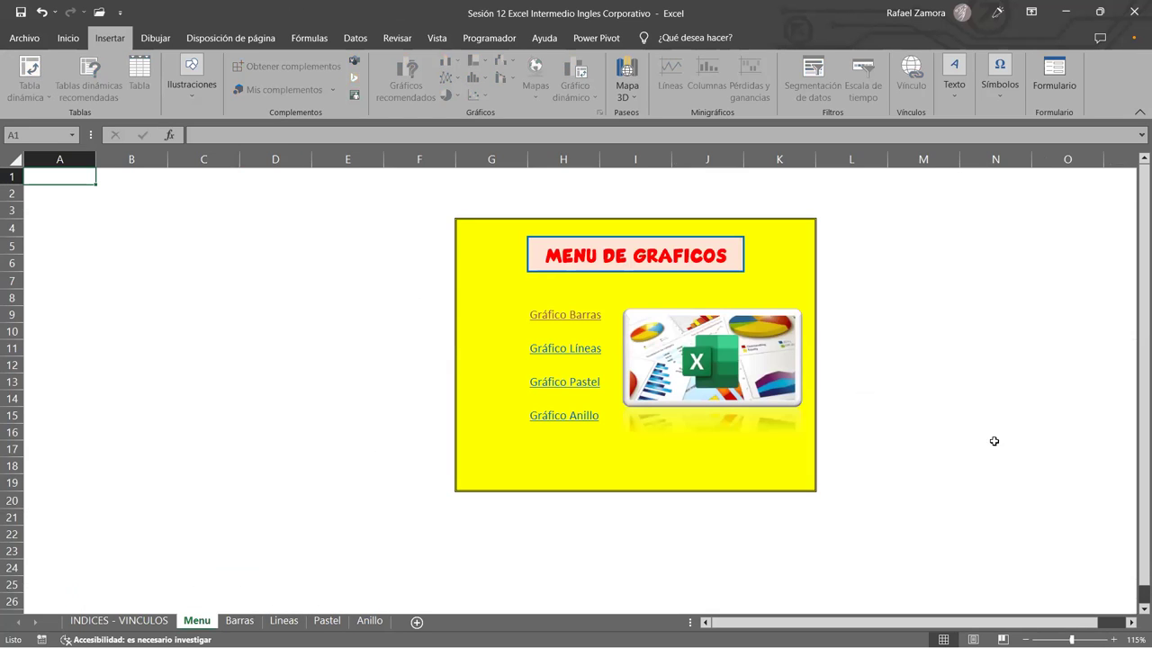
{"action": "left_click", "coordinate": [573, 350]}
{"action": "left_click", "coordinate": [573, 350]}
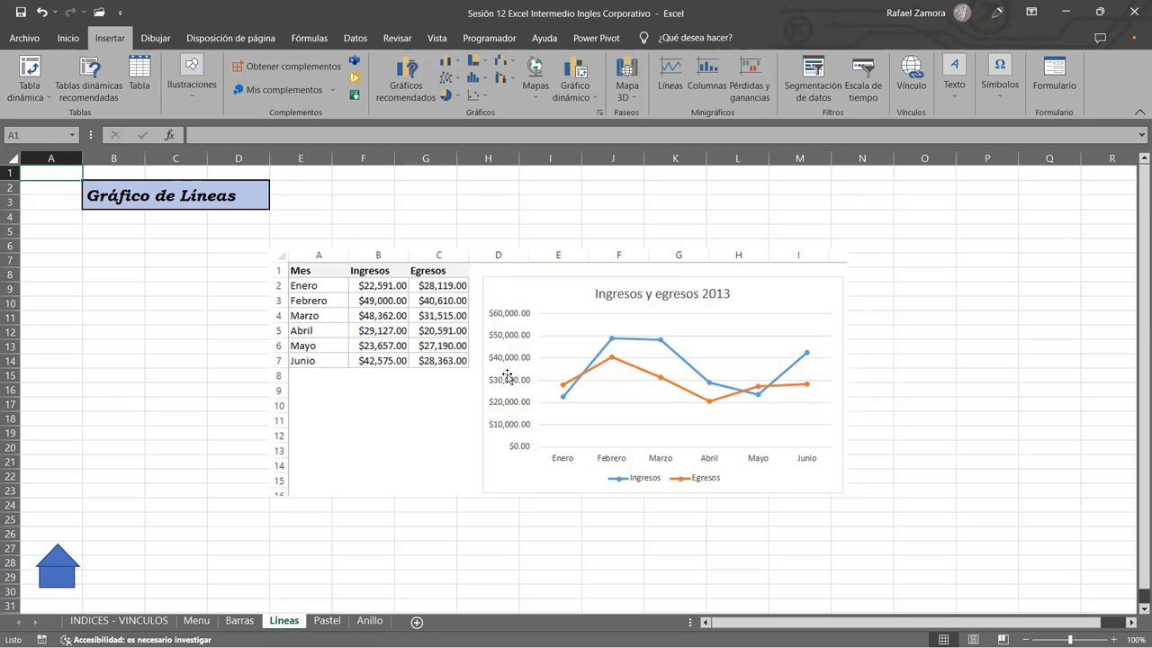
{"action": "left_click", "coordinate": [421, 429]}
{"action": "left_click", "coordinate": [933, 390]}
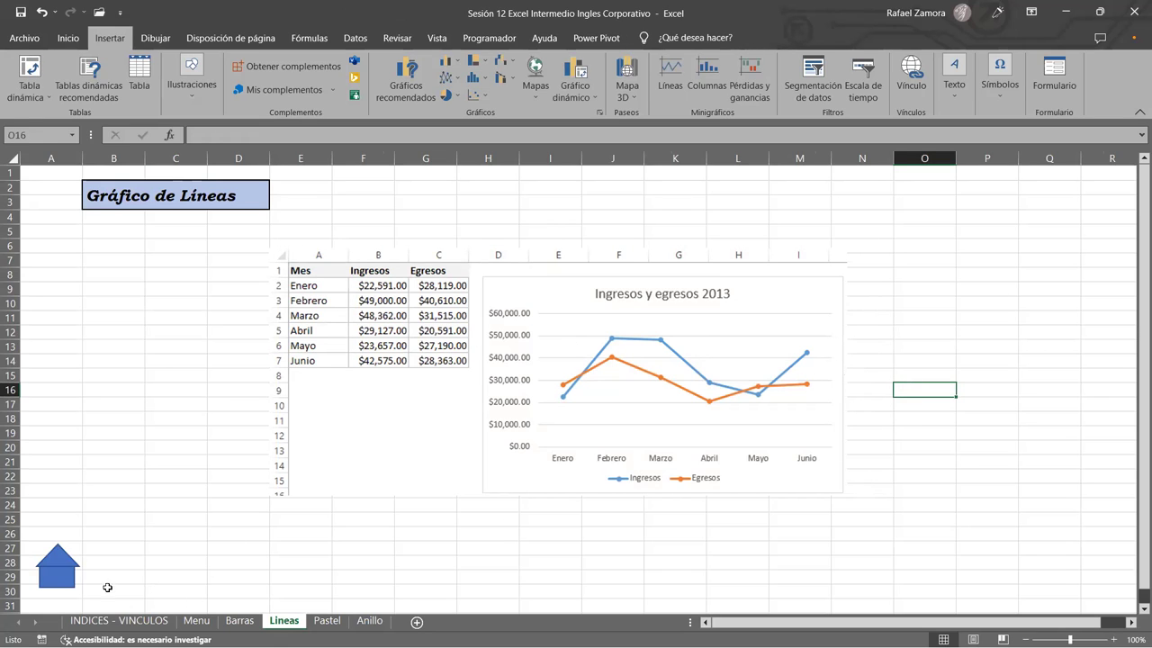
{"action": "left_click", "coordinate": [55, 576]}
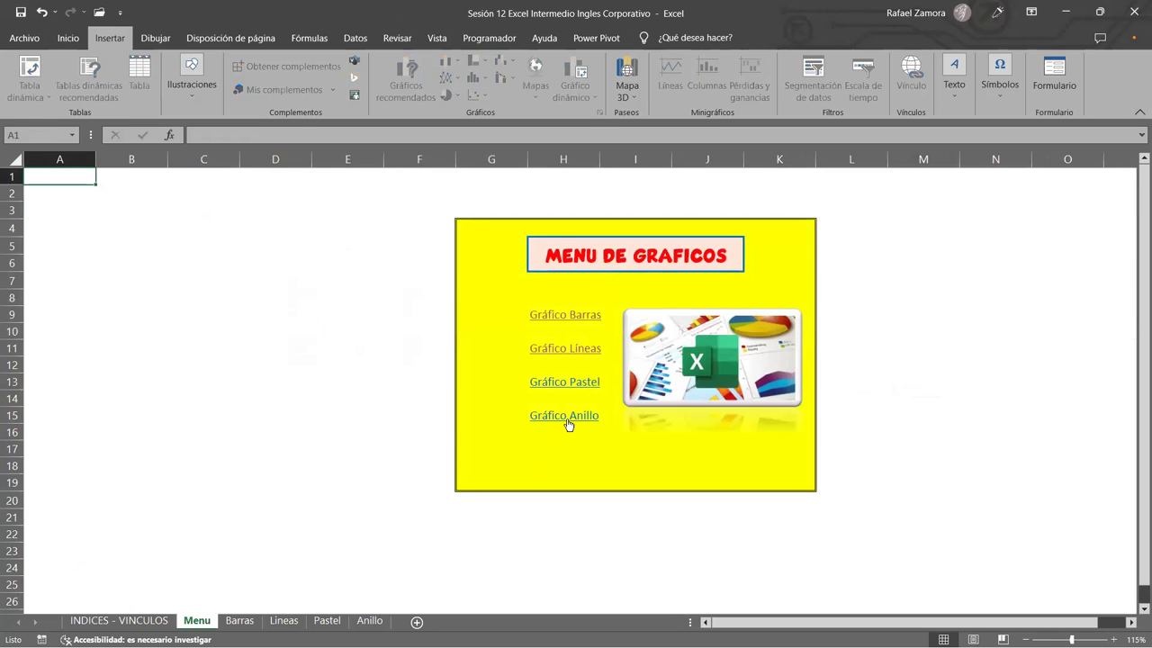
{"action": "left_click", "coordinate": [564, 418]}
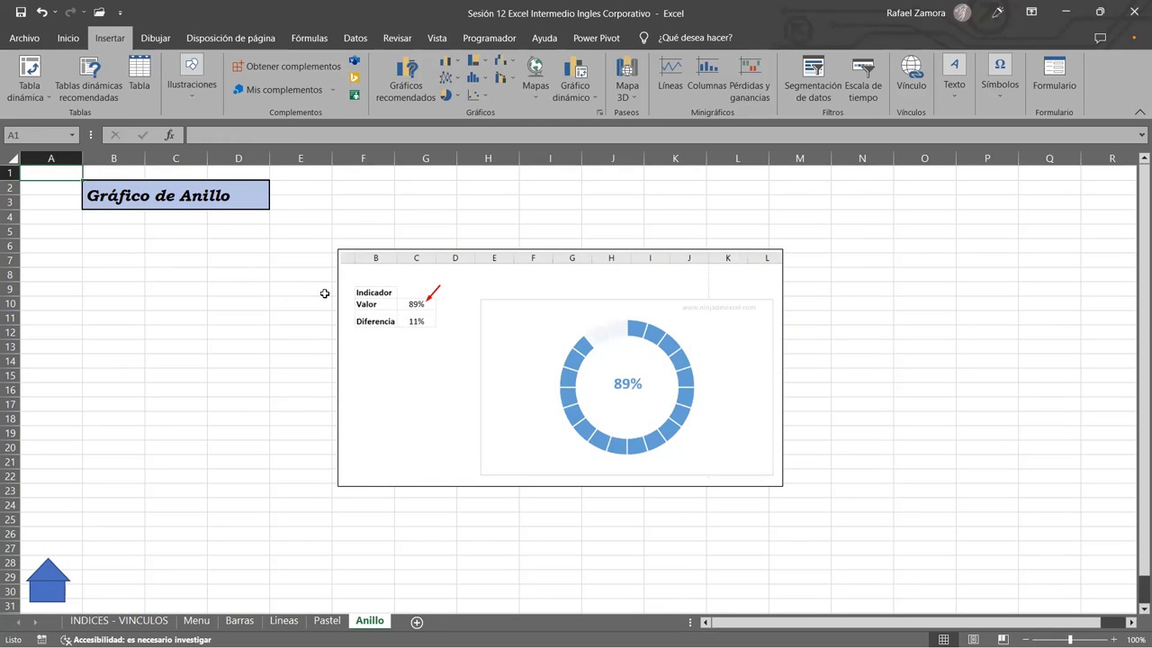
Move the ring-chart picture on Anillo lower and further to the right
{"action": "left_click_drag", "start_coordinate": [426, 312], "coordinate": [460, 365]}
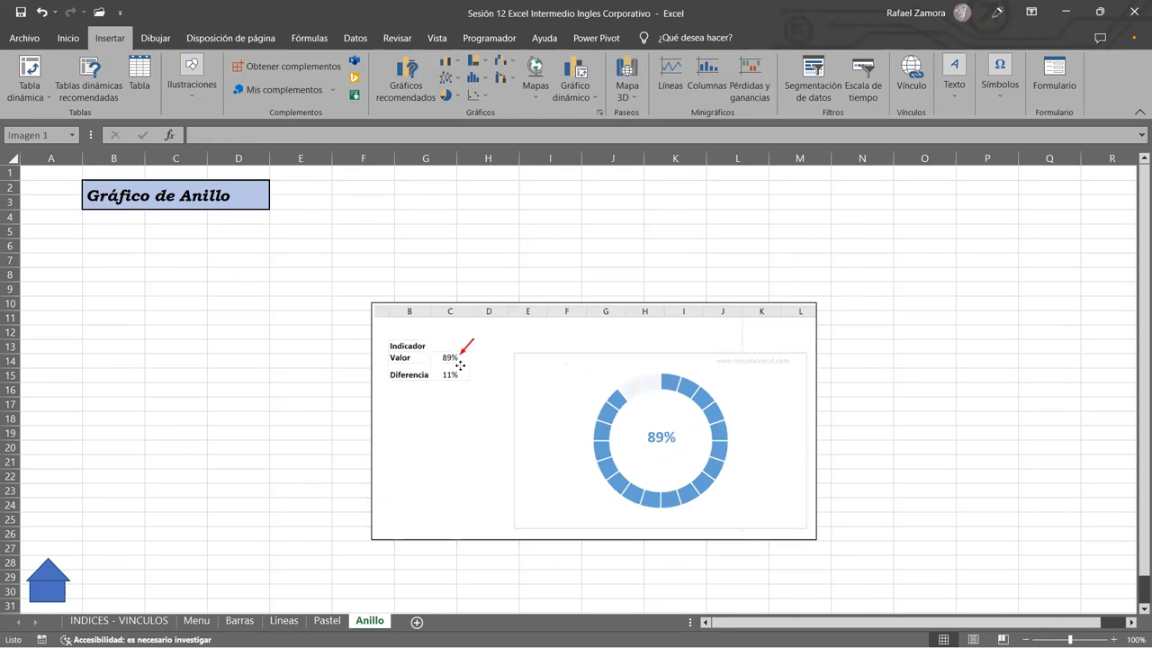
{"action": "left_click", "coordinate": [540, 243]}
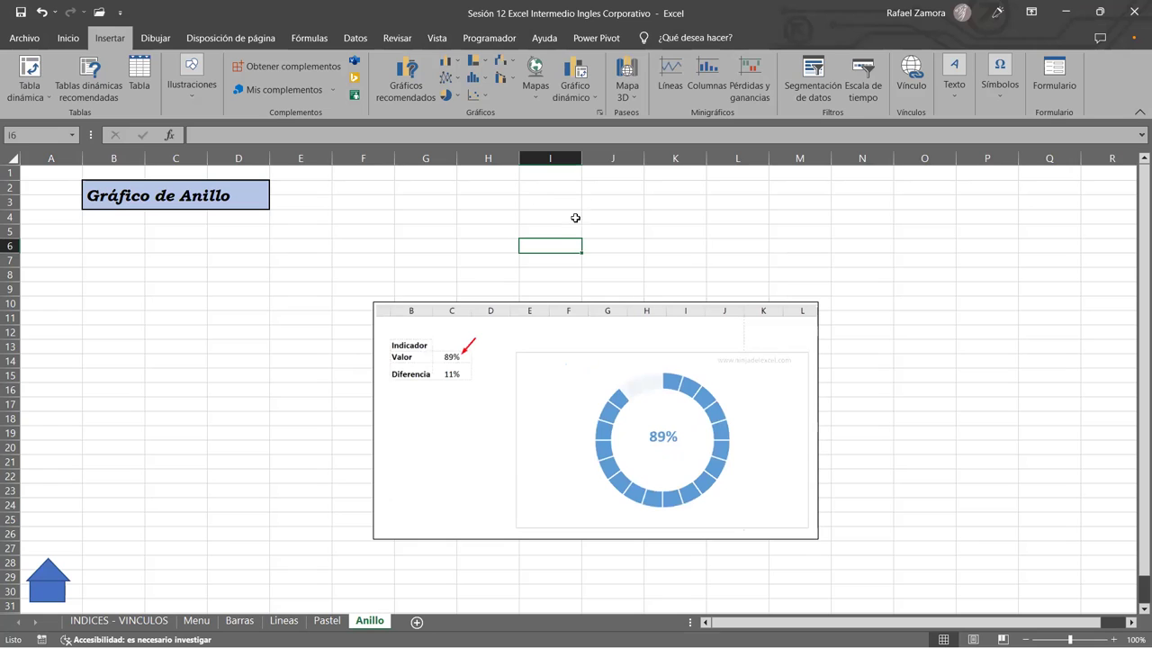
{"action": "left_click", "coordinate": [555, 321]}
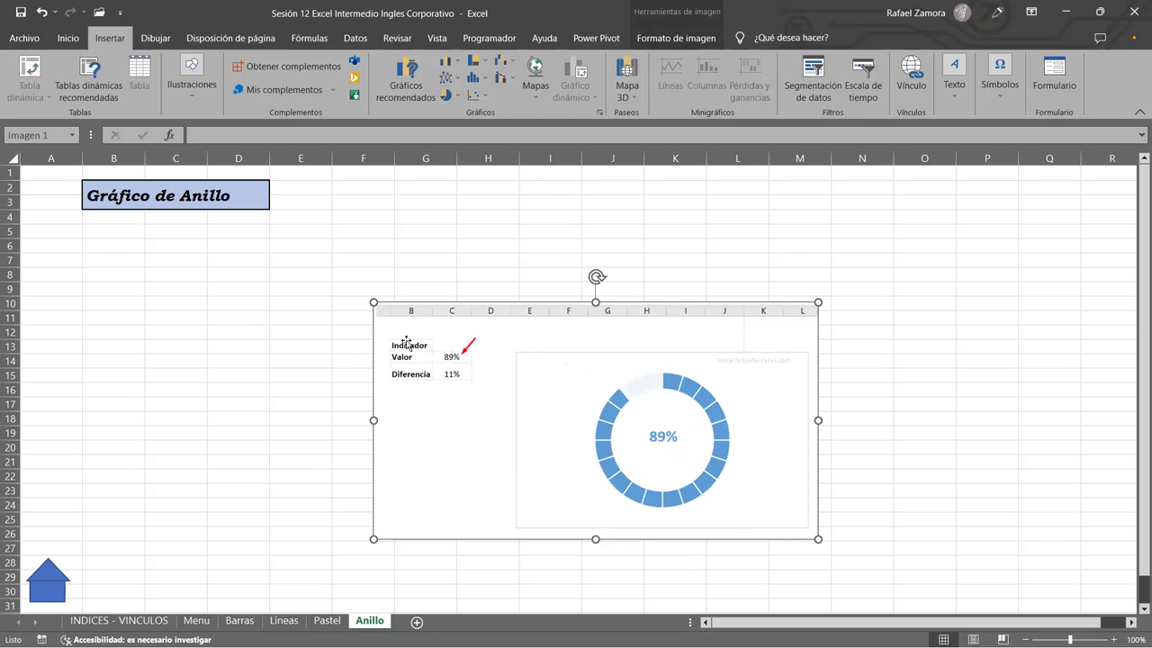
{"action": "left_click_drag", "start_coordinate": [555, 419], "coordinate": [622, 418]}
{"action": "left_click", "coordinate": [176, 388]}
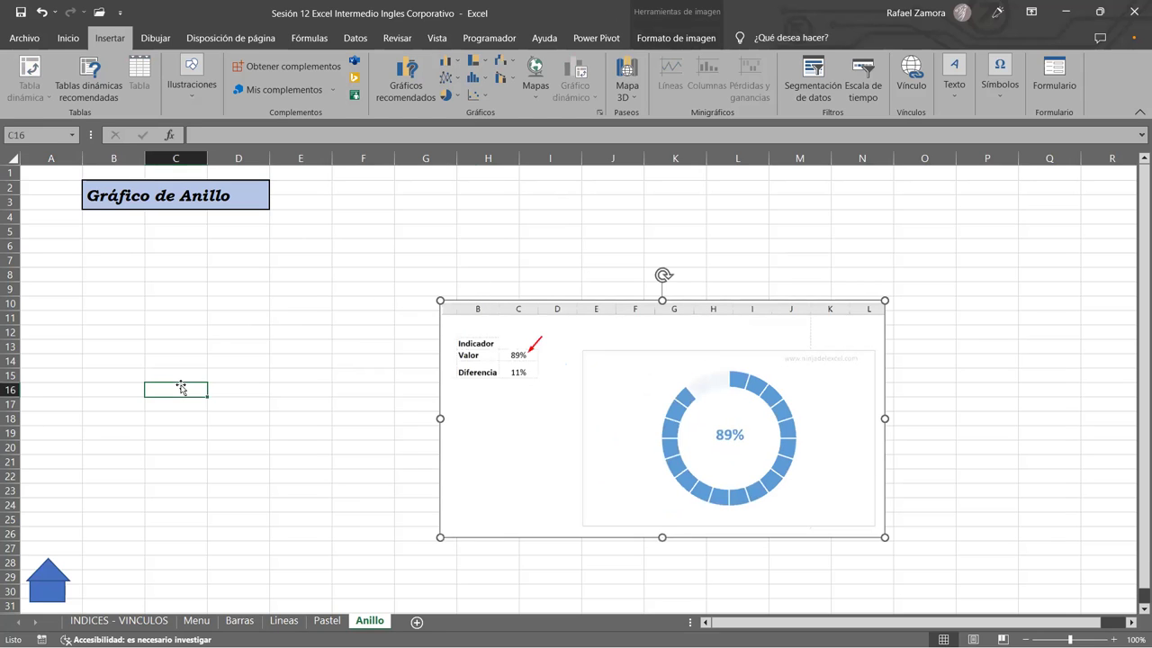
Test the Gráfico Pastel menu link and the Barras house link back to Menu
{"action": "left_click", "coordinate": [197, 620]}
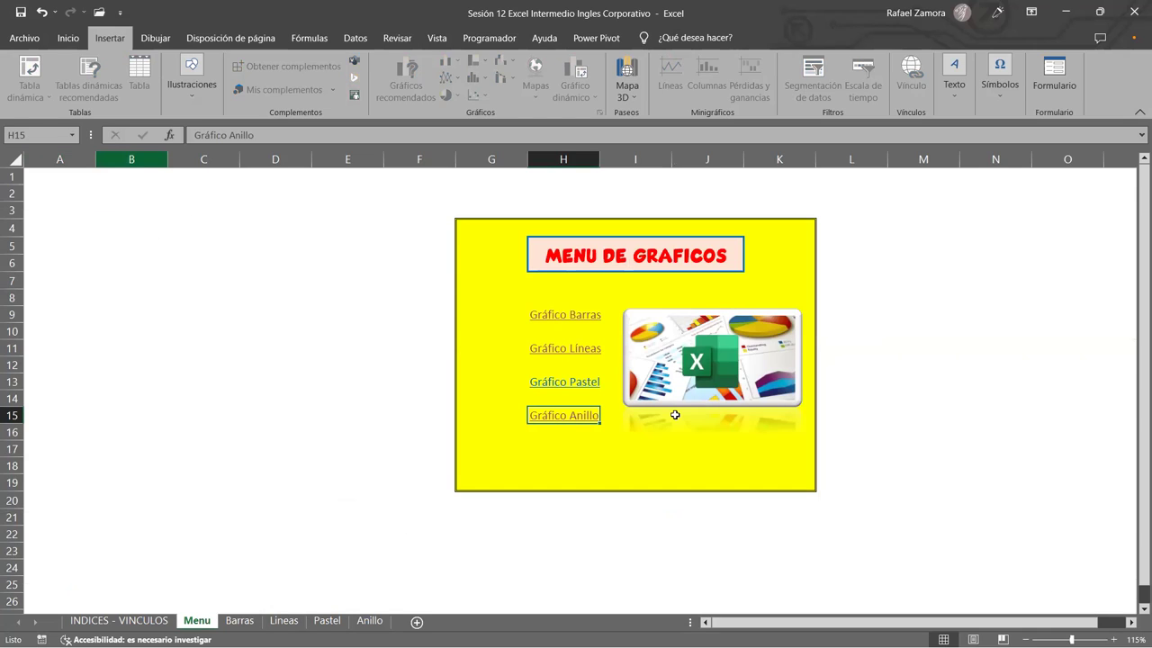
{"action": "left_click", "coordinate": [564, 384]}
{"action": "left_click", "coordinate": [241, 621]}
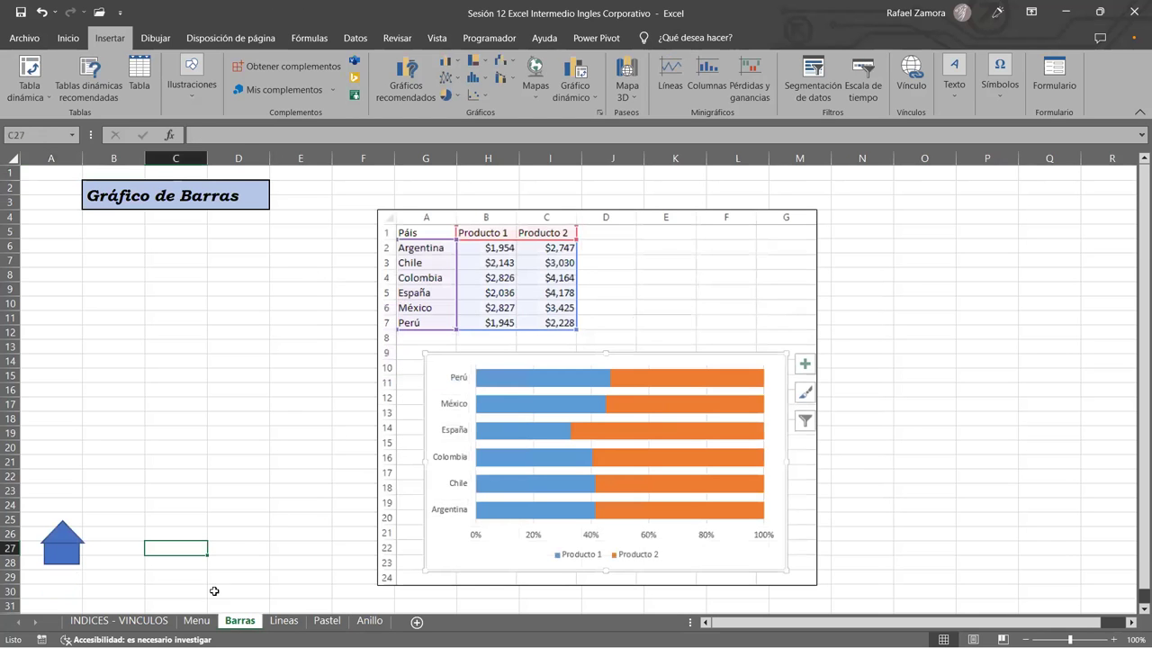
{"action": "left_click", "coordinate": [61, 542]}
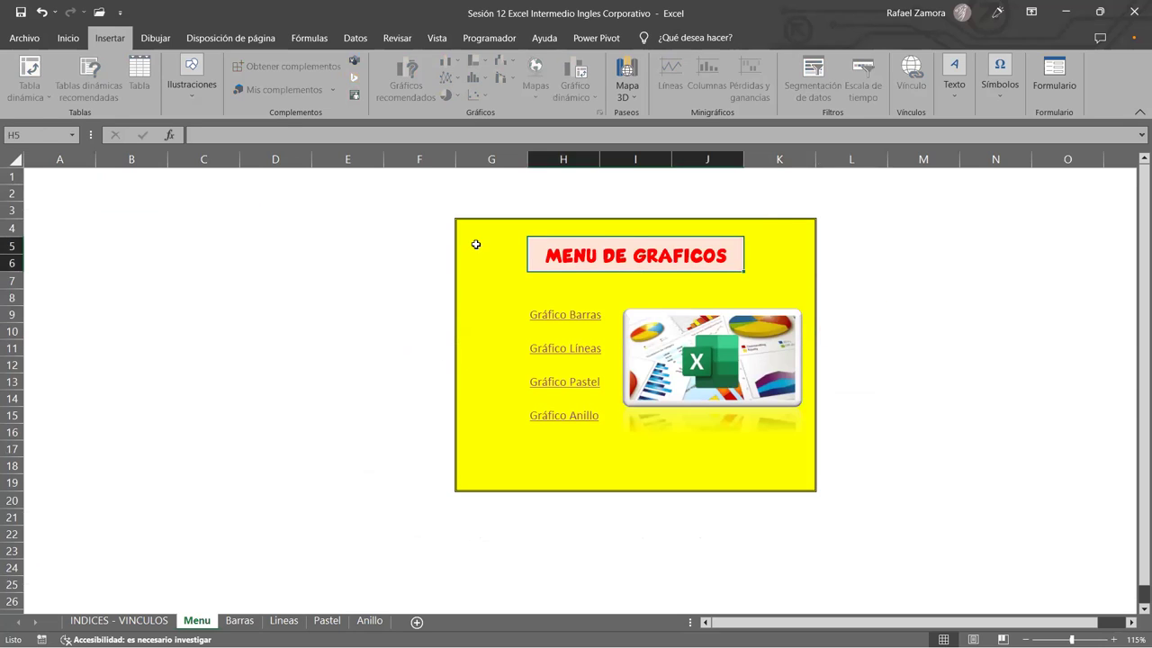
{"action": "left_click", "coordinate": [792, 284]}
{"action": "left_click", "coordinate": [837, 402]}
{"action": "left_click", "coordinate": [702, 464]}
{"action": "left_click", "coordinate": [828, 404]}
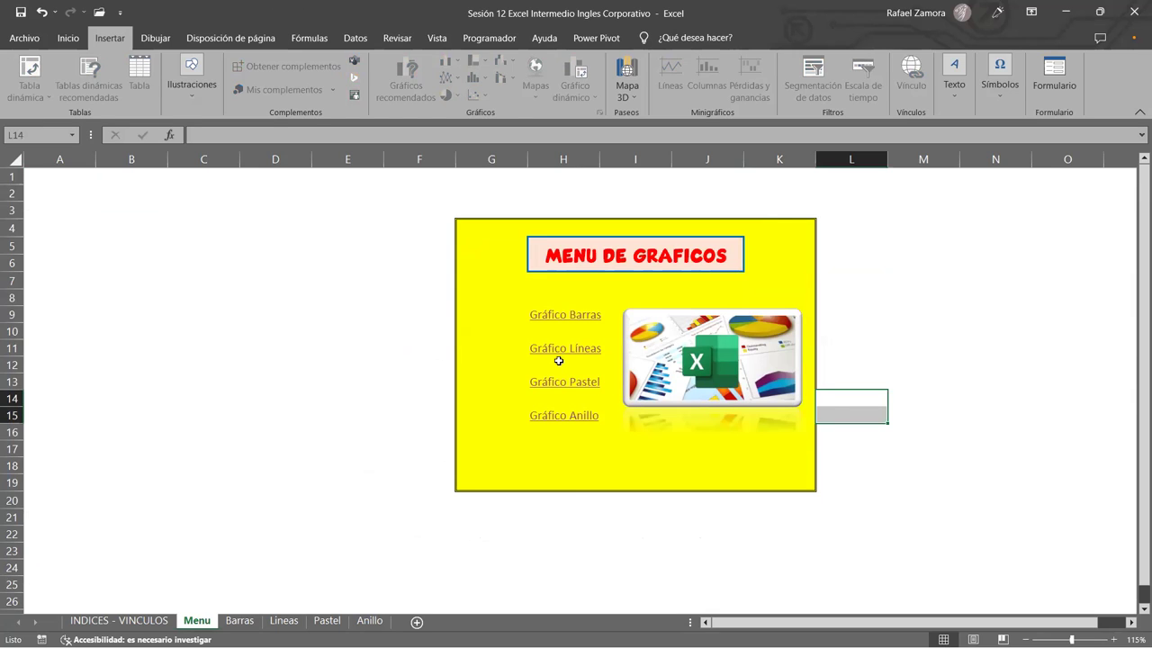
{"action": "left_click", "coordinate": [367, 620]}
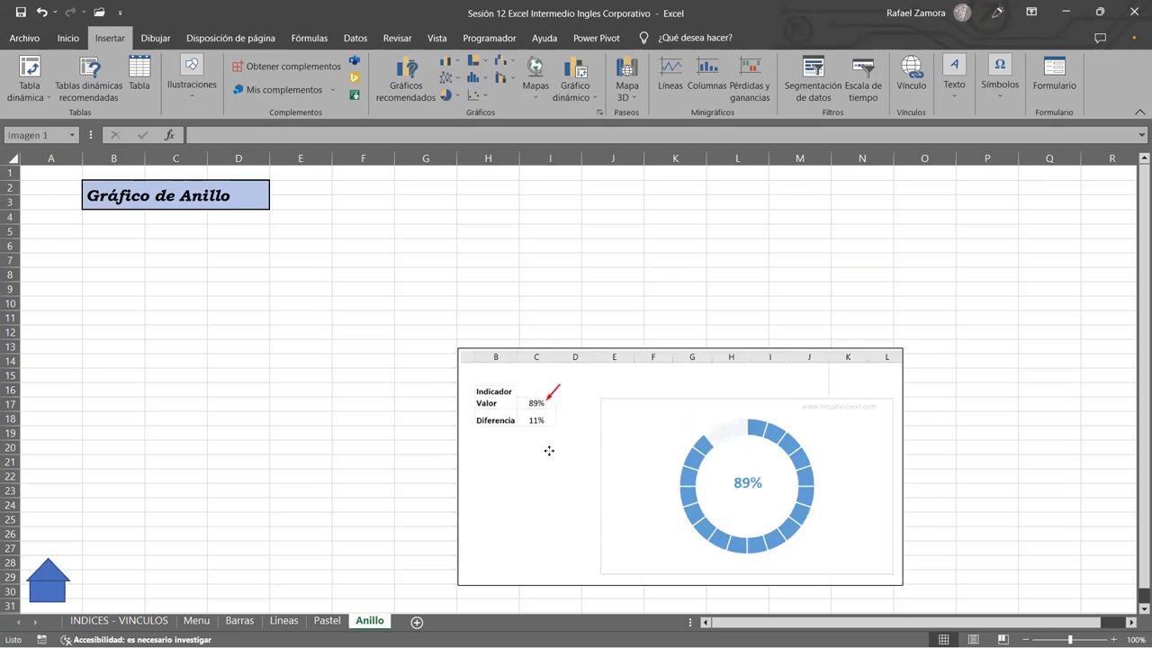
Move the reference picture further right, clear of the label cells
{"action": "left_click_drag", "start_coordinate": [527, 419], "coordinate": [552, 442]}
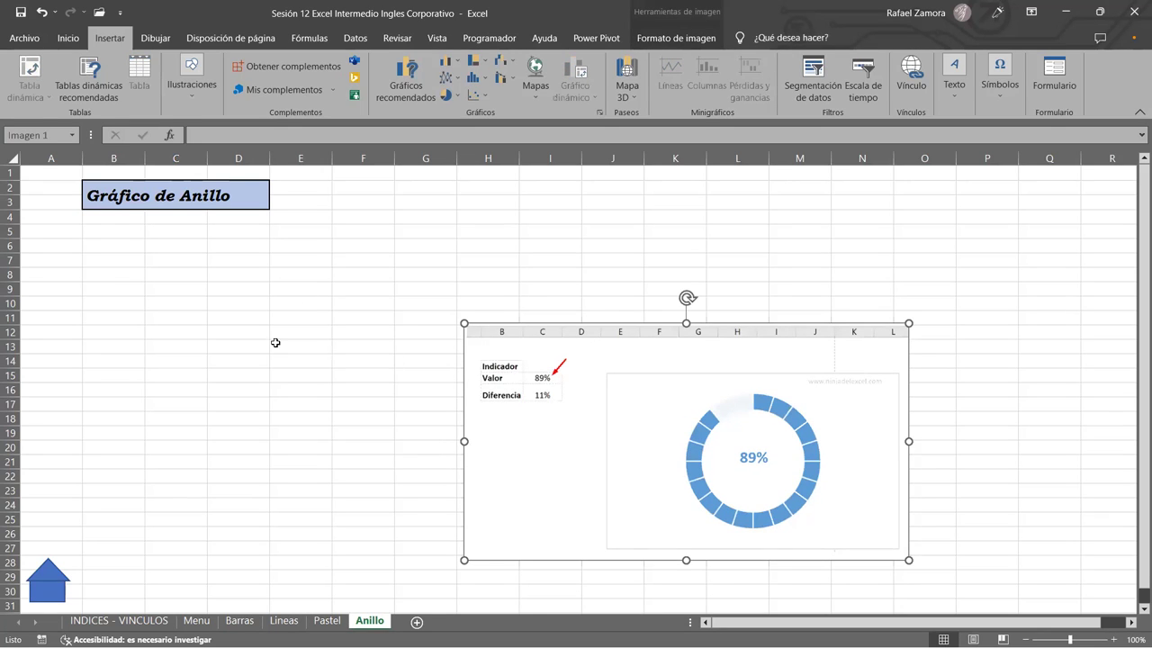
{"action": "left_click", "coordinate": [309, 319]}
{"action": "left_click_drag", "start_coordinate": [621, 448], "coordinate": [737, 423]}
{"action": "left_click", "coordinate": [737, 423]}
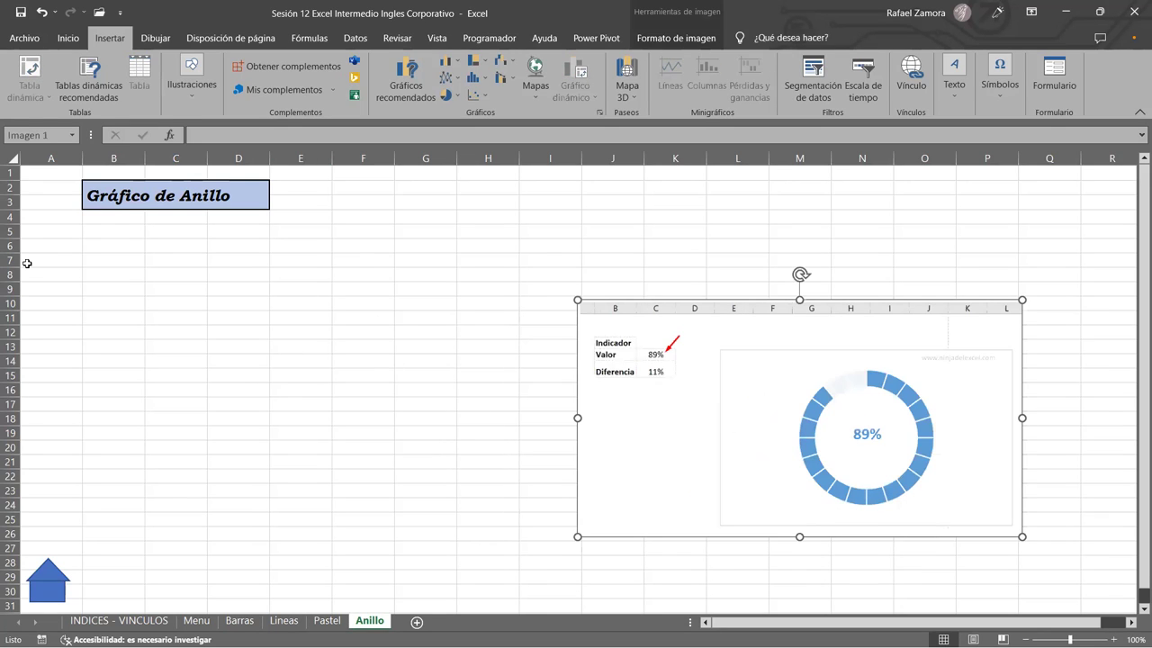
Type Indicador, Valor and Diferencia in B5, B6 and B8, then select those three cells
{"action": "left_click", "coordinate": [133, 236]}
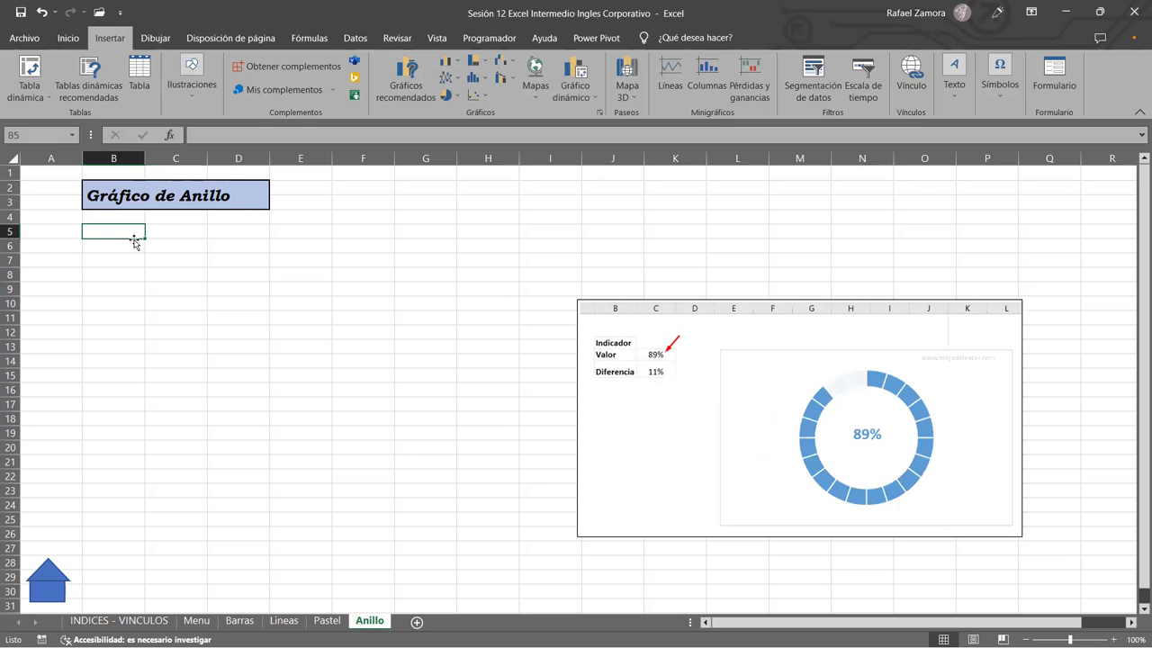
{"action": "type", "text": "Indicador"}
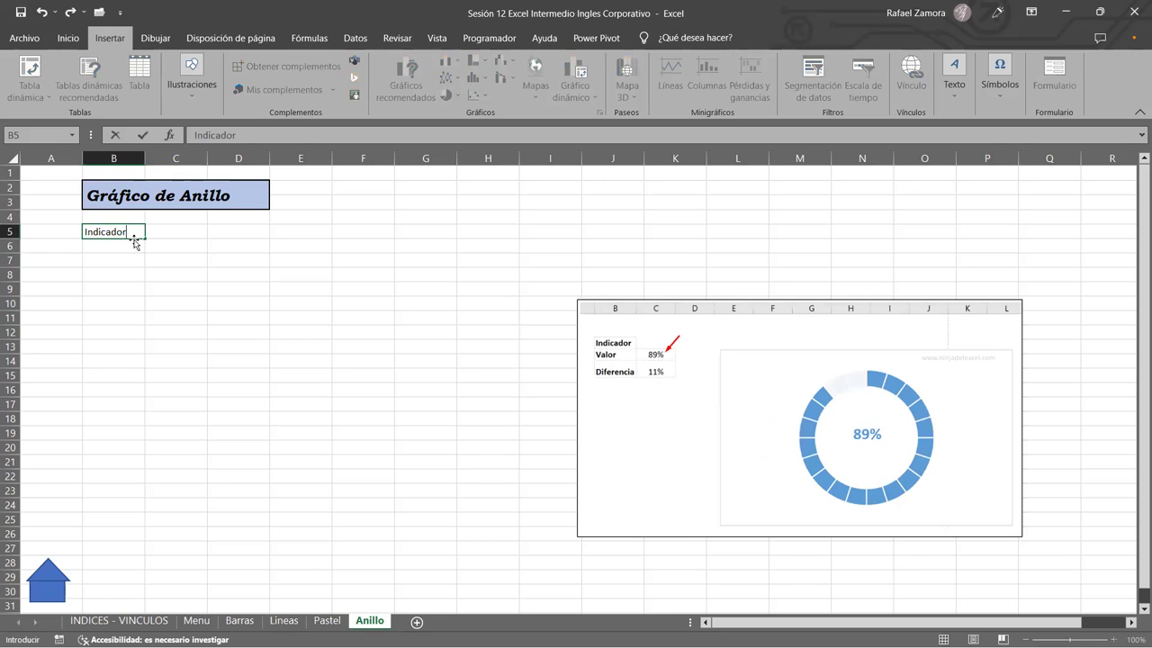
{"action": "key", "text": "Return"}
{"action": "type", "text": "Valor"}
{"action": "key", "text": "Return"}
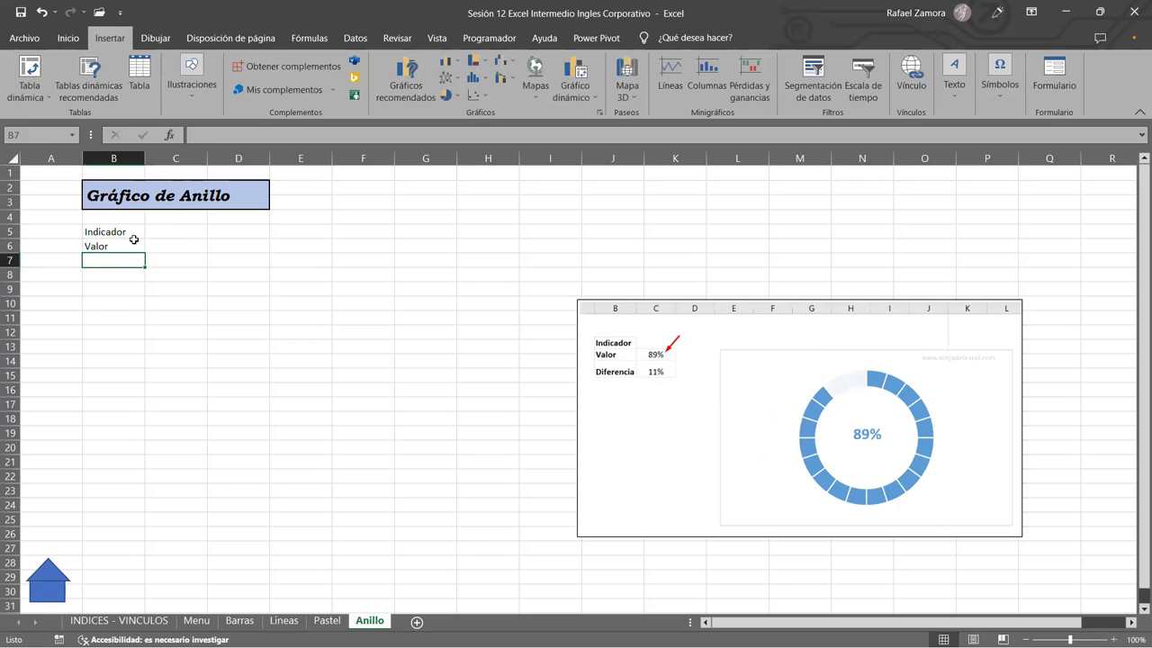
{"action": "key", "text": "Return"}
{"action": "type", "text": "Diferencia"}
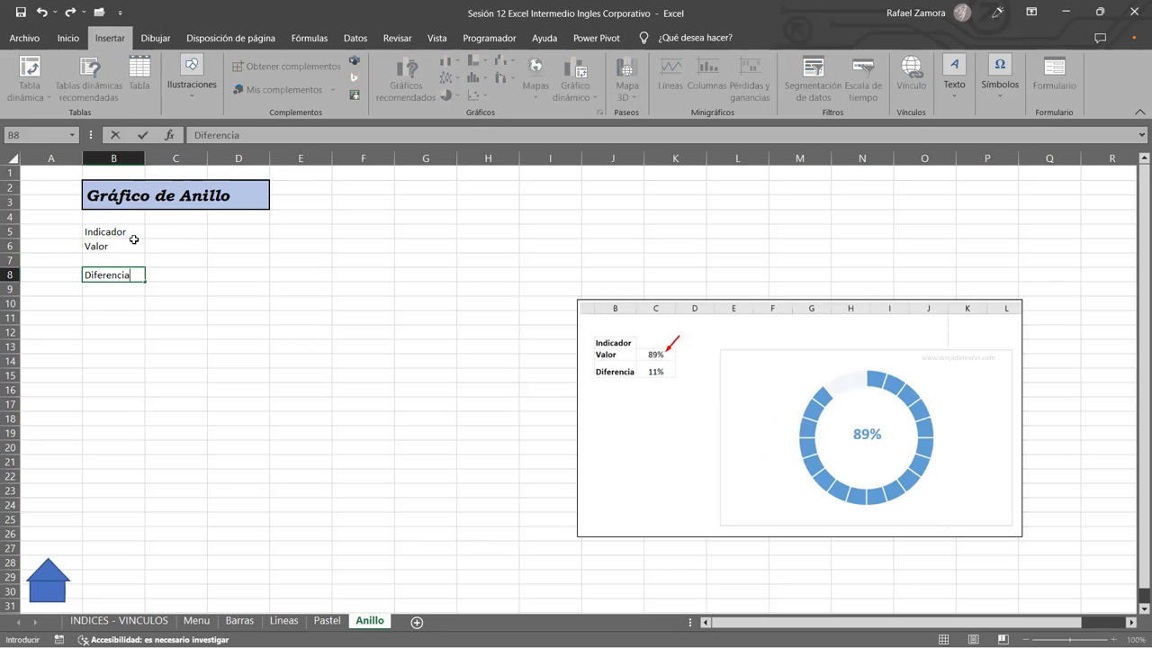
{"action": "key", "text": "Return"}
{"action": "left_click_drag", "start_coordinate": [132, 235], "coordinate": [118, 247]}
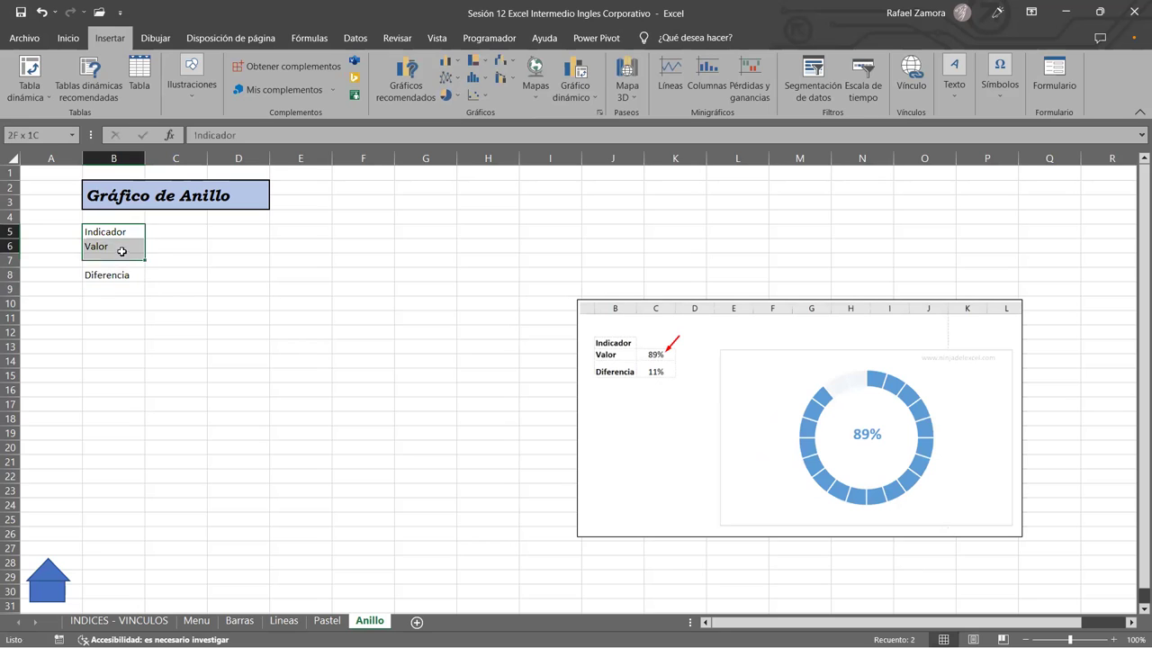
{"action": "left_click", "coordinate": [115, 275], "text": "ctrl"}
{"action": "left_click", "coordinate": [68, 38]}
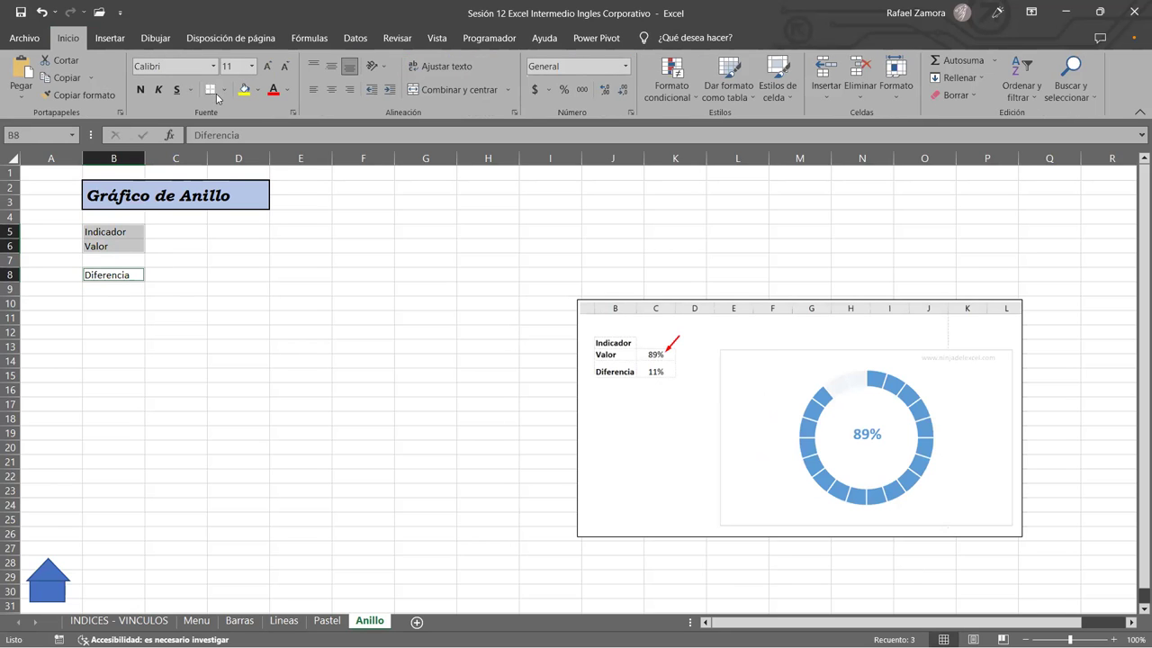
Give the Indicador, Valor and Diferencia cells all borders and bold text
{"action": "left_click", "coordinate": [224, 90]}
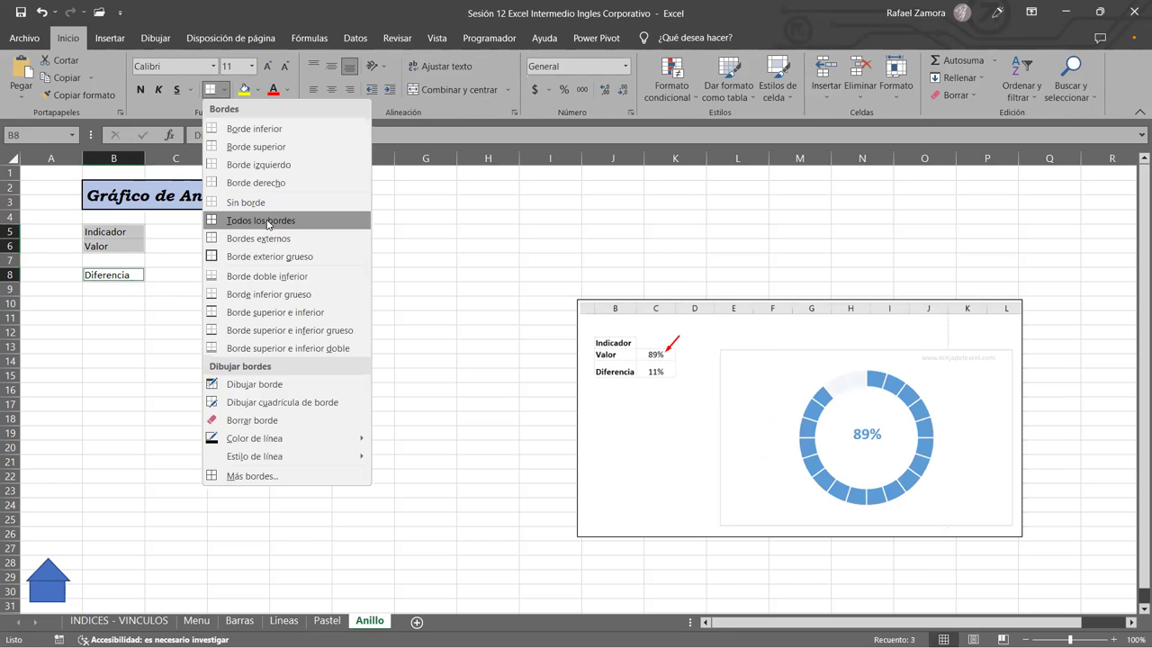
{"action": "left_click", "coordinate": [269, 220]}
{"action": "key", "text": "ctrl+n"}
{"action": "left_click", "coordinate": [310, 375]}
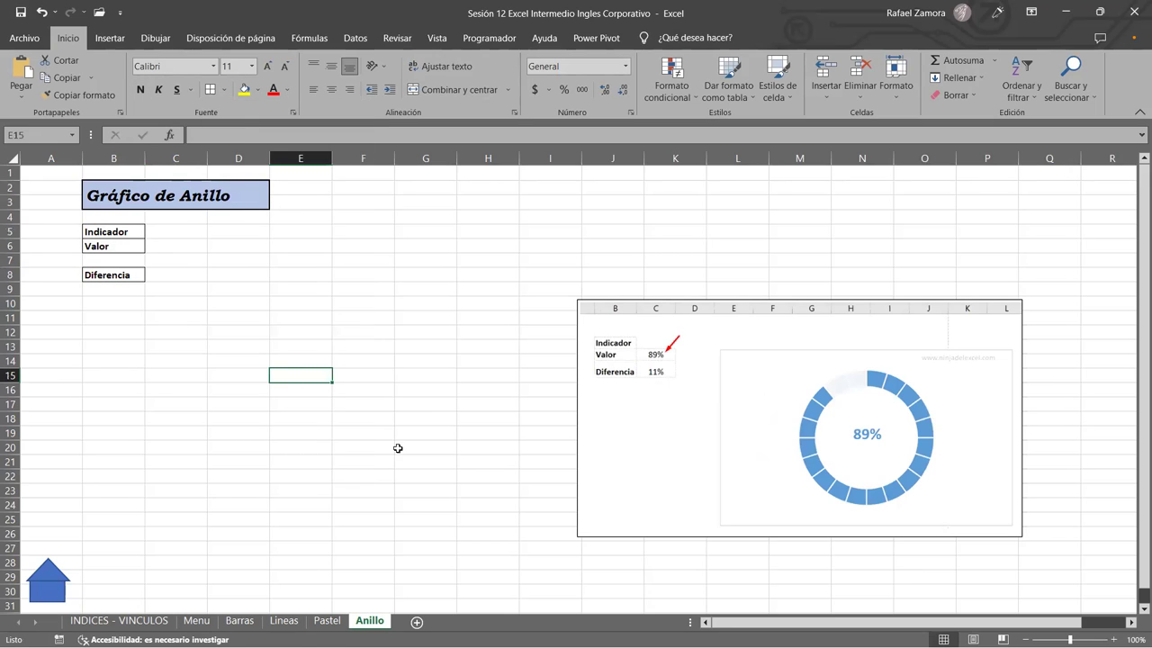
Add border boxes around the value cells C6 and C8
{"action": "left_click", "coordinate": [179, 242]}
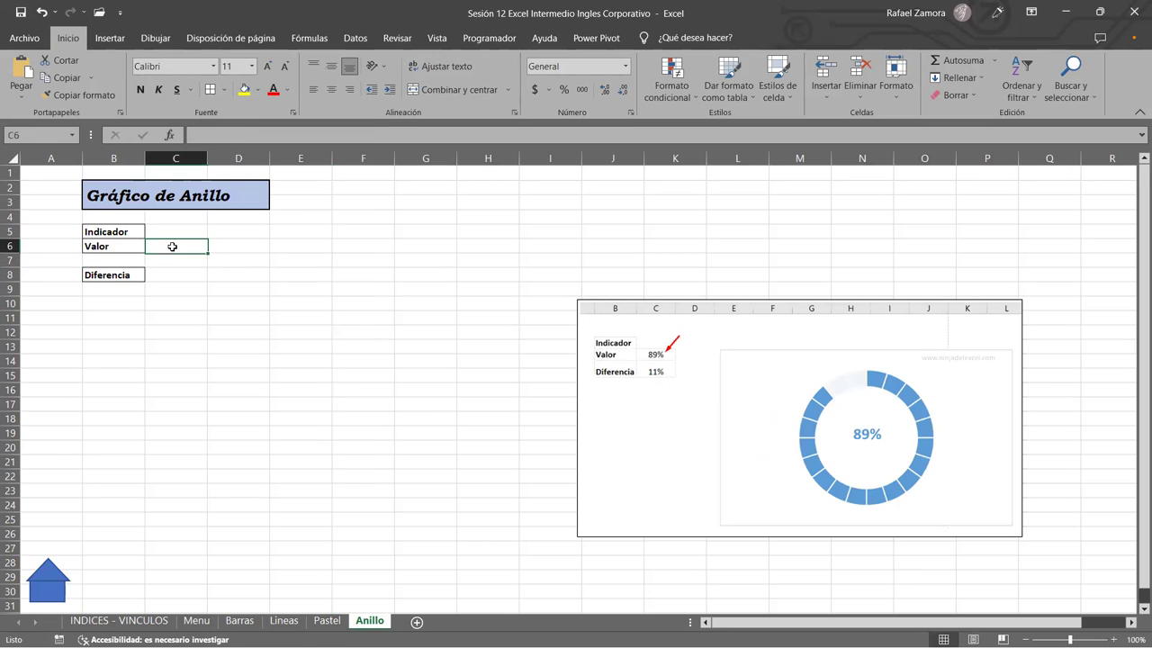
{"action": "left_click", "coordinate": [208, 91]}
{"action": "left_click", "coordinate": [194, 273]}
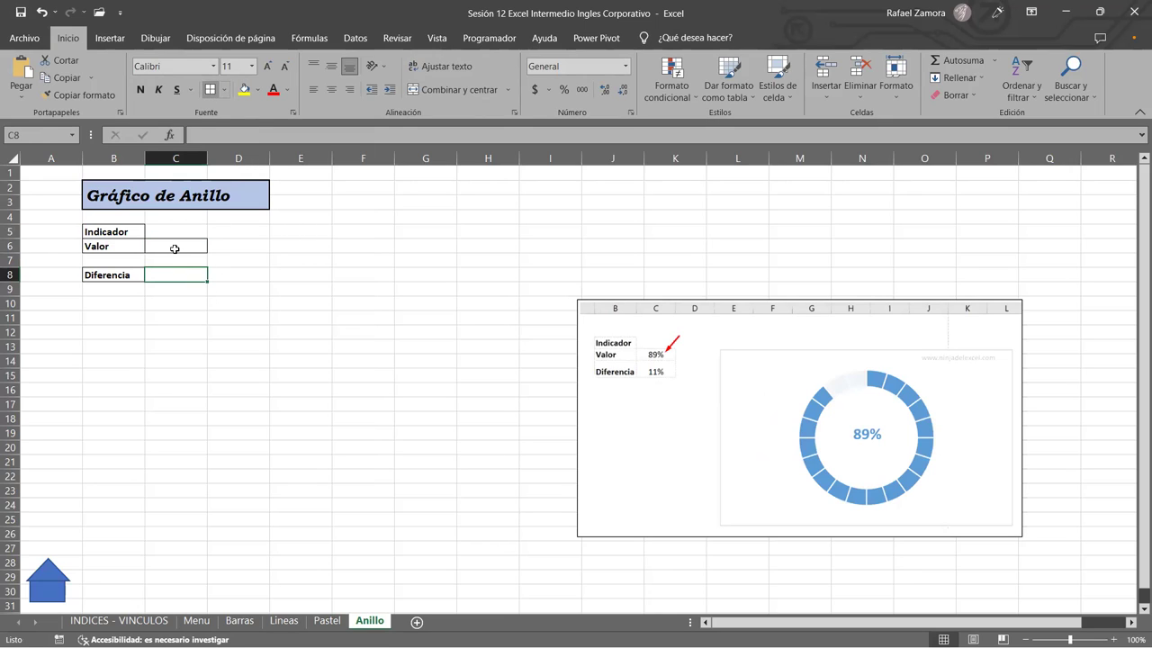
{"action": "left_click", "coordinate": [284, 374]}
{"action": "left_click", "coordinate": [175, 247]}
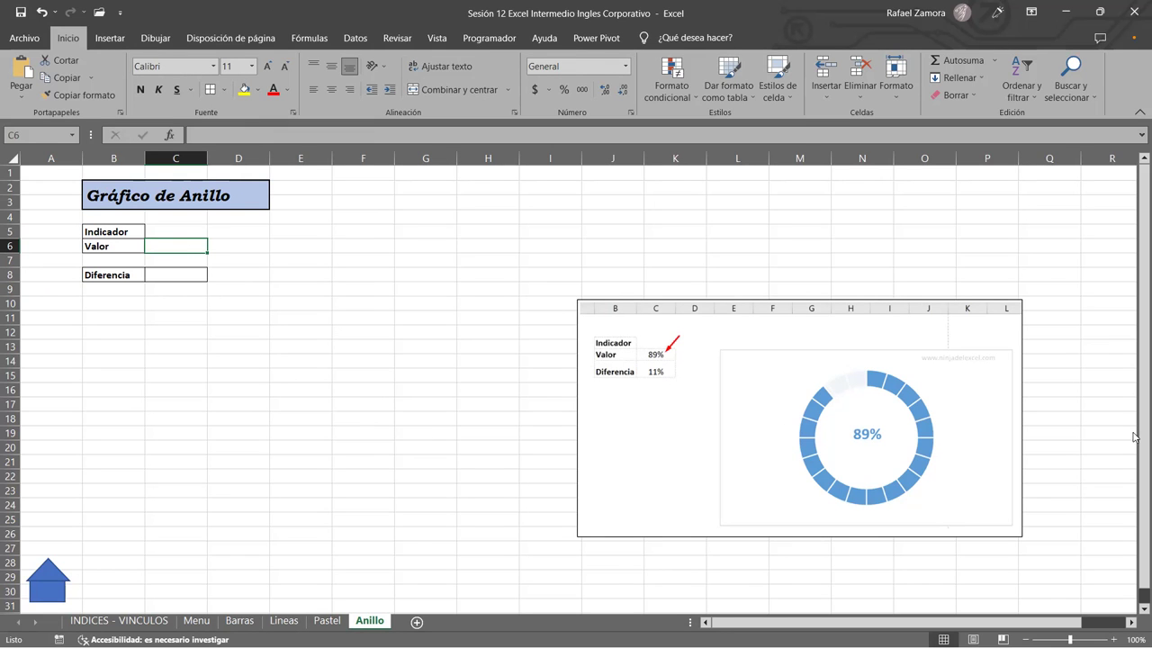
{"action": "left_click_drag", "start_coordinate": [1132, 623], "coordinate": [1129, 621]}
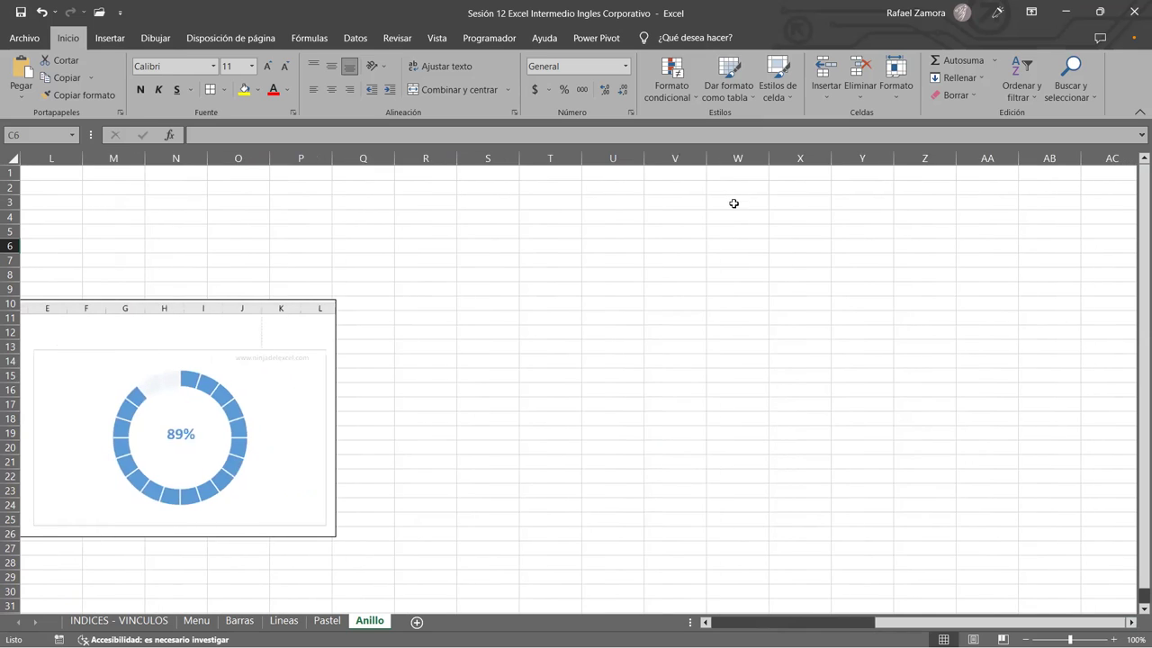
Enter 5% in cell W3
{"action": "left_click", "coordinate": [740, 203]}
{"action": "type", "text": "5"}
{"action": "key", "text": "ctrl+Return"}
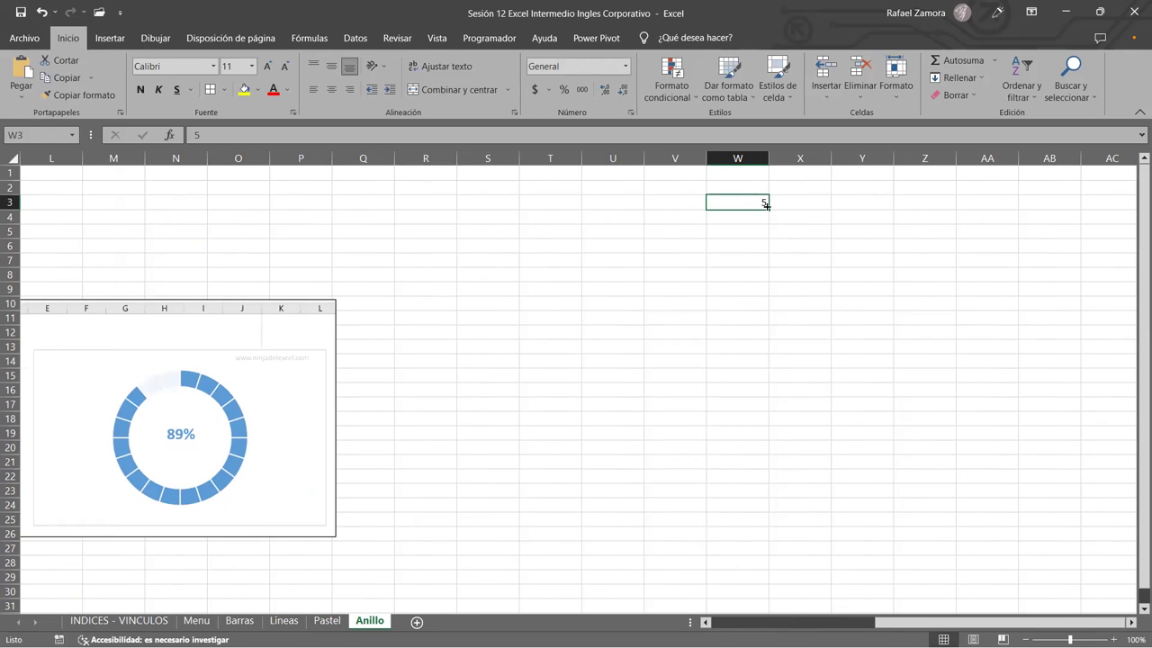
{"action": "key", "text": "F2"}
{"action": "type", "text": "%"}
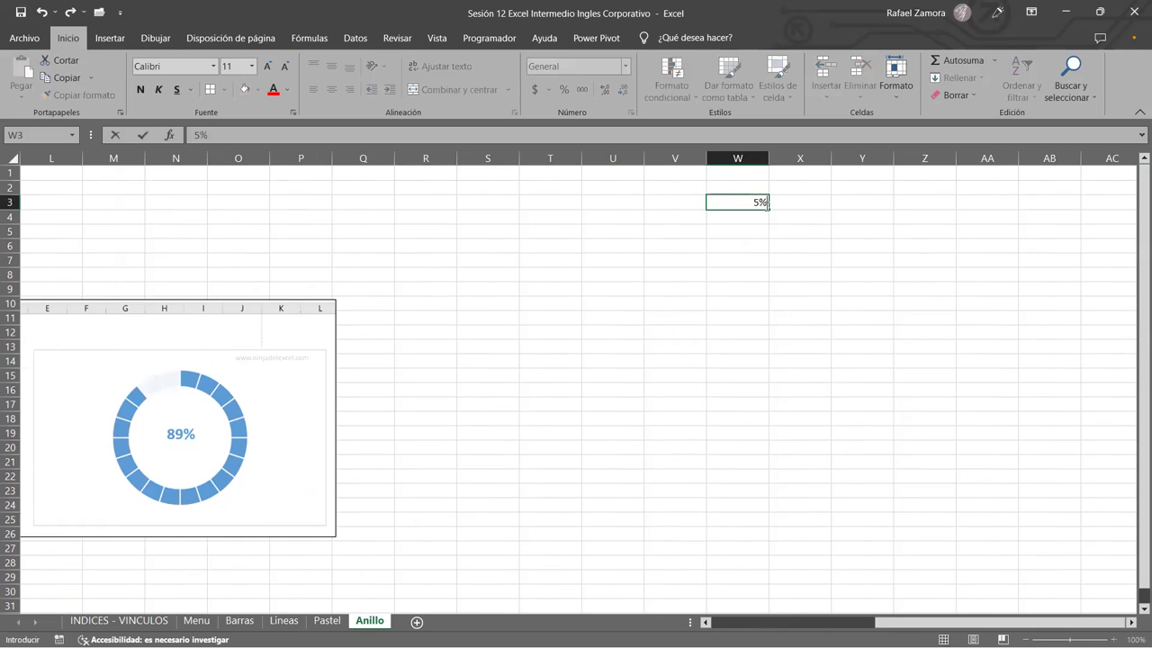
{"action": "key", "text": "Return"}
{"action": "left_click", "coordinate": [761, 202]}
Try filling a step-5 series down column W, then undo the wrong result
{"action": "left_click_drag", "start_coordinate": [769, 209], "coordinate": [740, 402]}
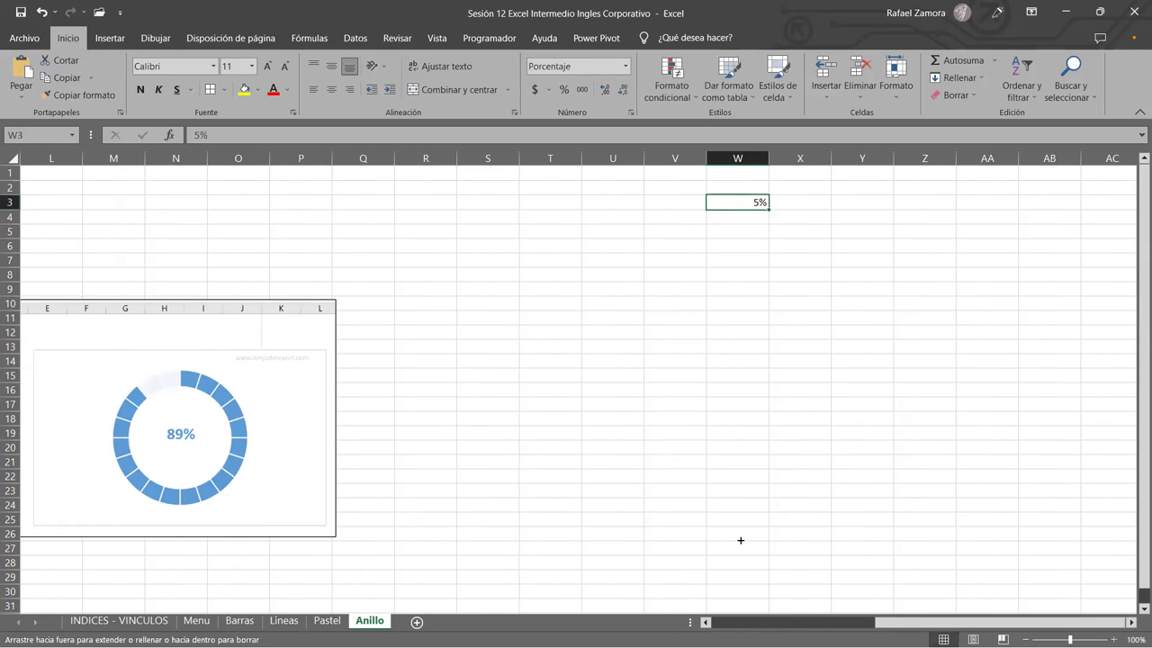
{"action": "left_click_drag", "start_coordinate": [769, 209], "coordinate": [765, 535]}
{"action": "left_click", "coordinate": [958, 77]}
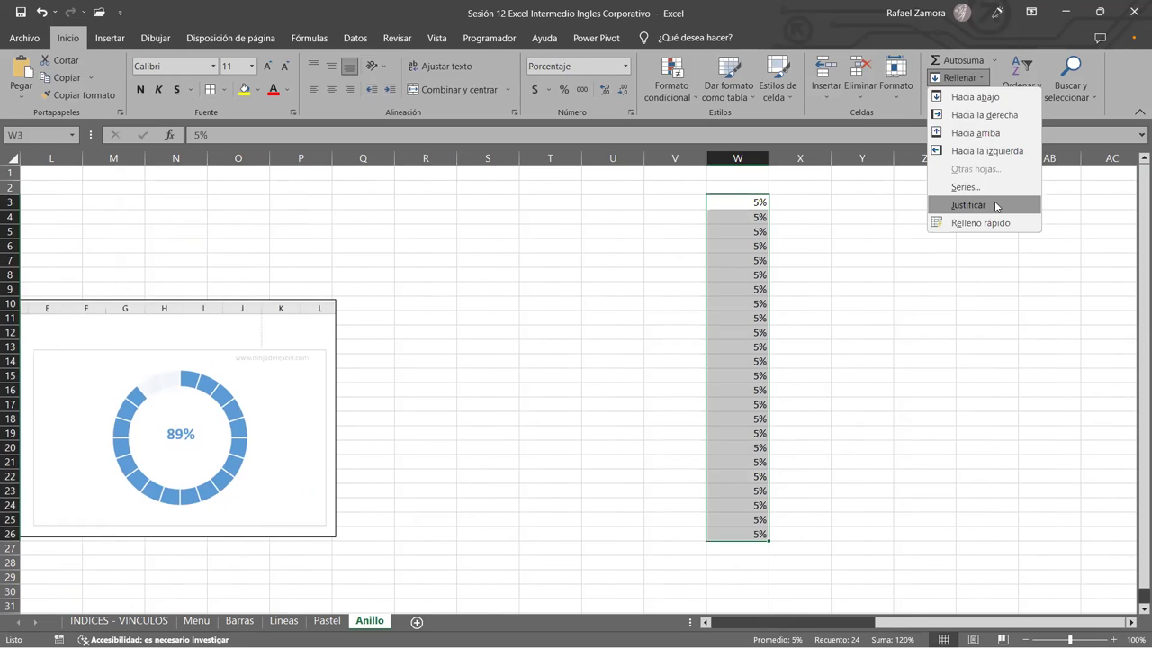
{"action": "left_click", "coordinate": [965, 187]}
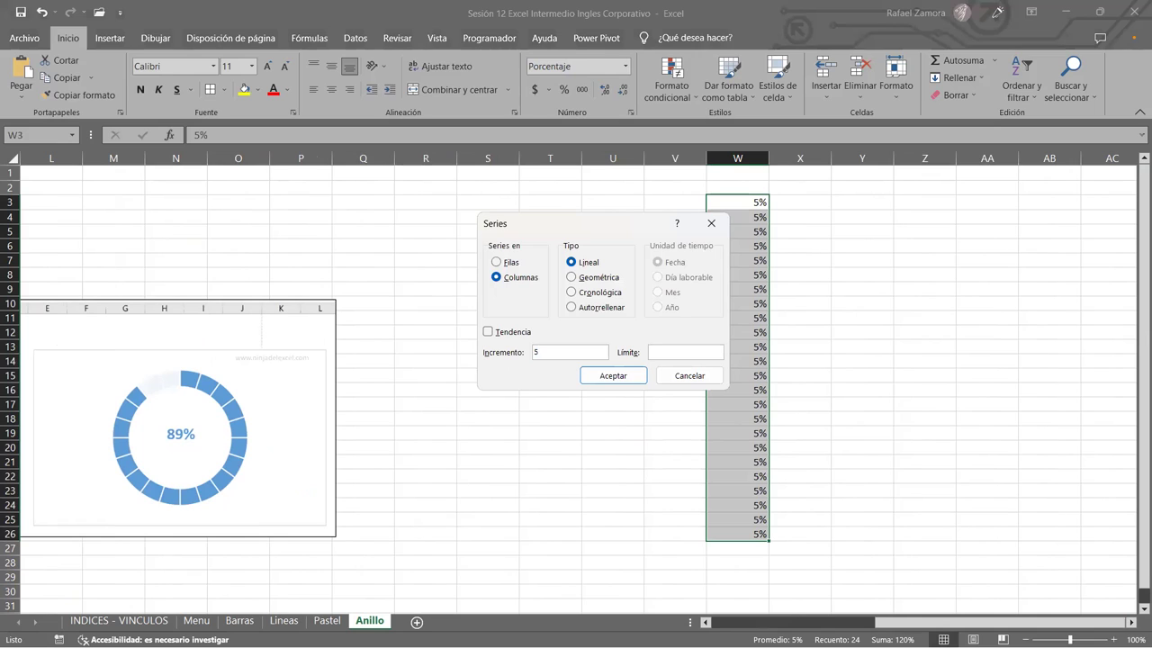
{"action": "key", "text": "Return"}
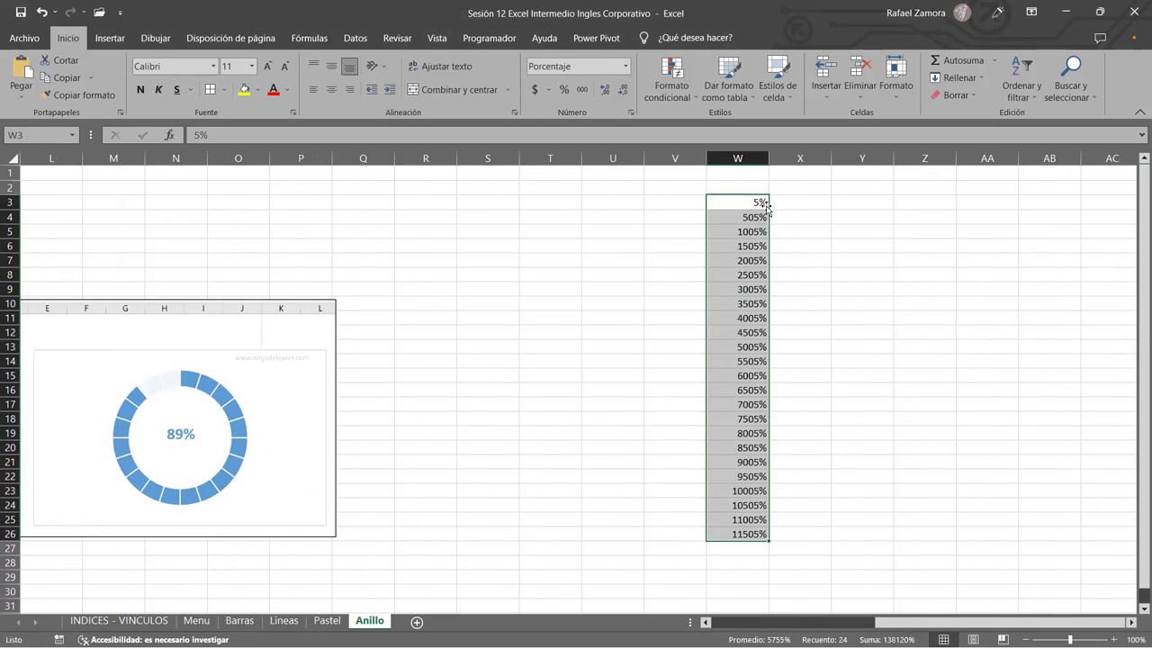
{"action": "left_click", "coordinate": [749, 202]}
{"action": "left_click", "coordinate": [743, 216]}
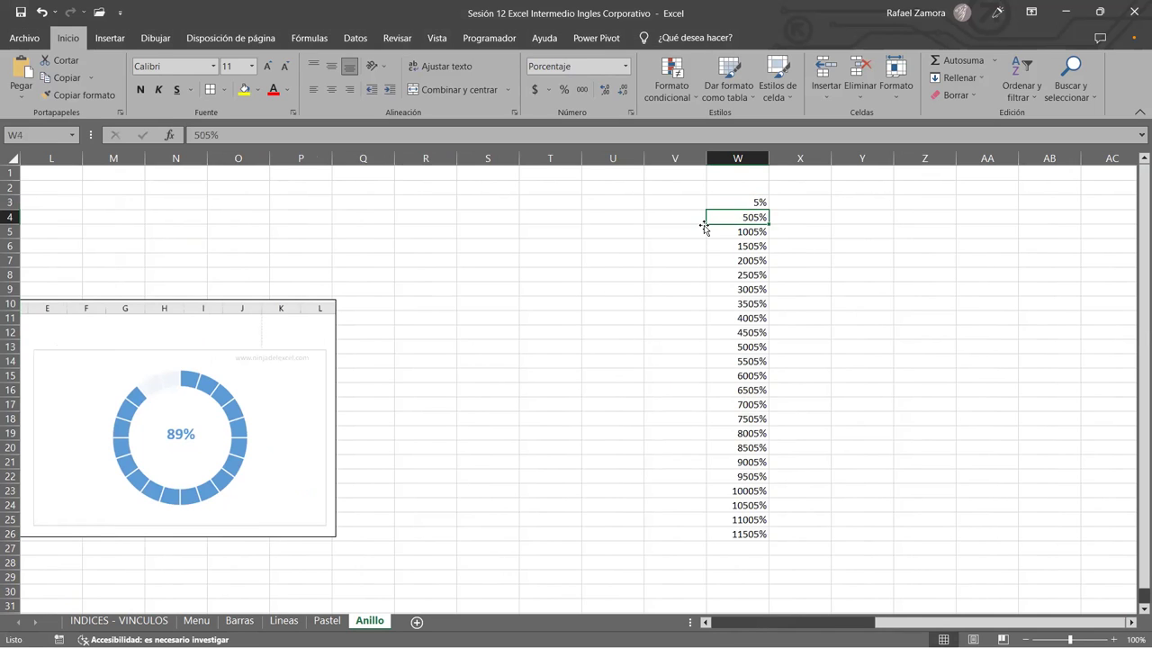
{"action": "key", "text": "ctrl+z"}
{"action": "key", "text": "ctrl+z"}
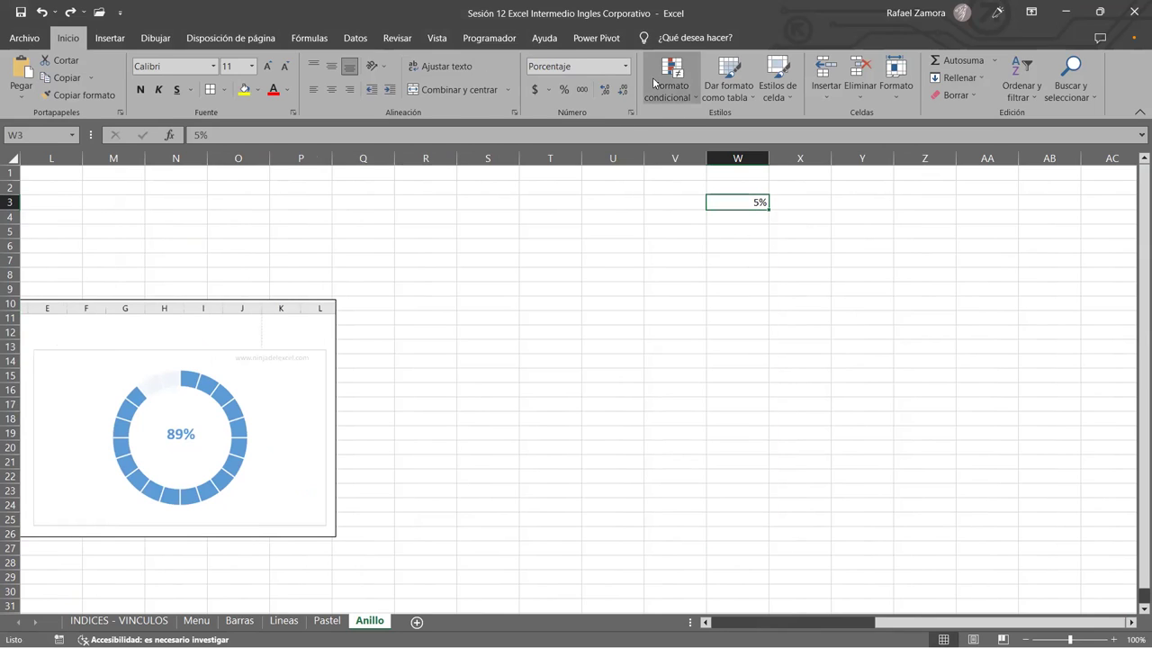
Switch W3 to General format holding 5, undoing a mistaken copy-down fill
{"action": "left_click", "coordinate": [622, 72]}
{"action": "left_click", "coordinate": [622, 69]}
{"action": "left_click", "coordinate": [606, 84]}
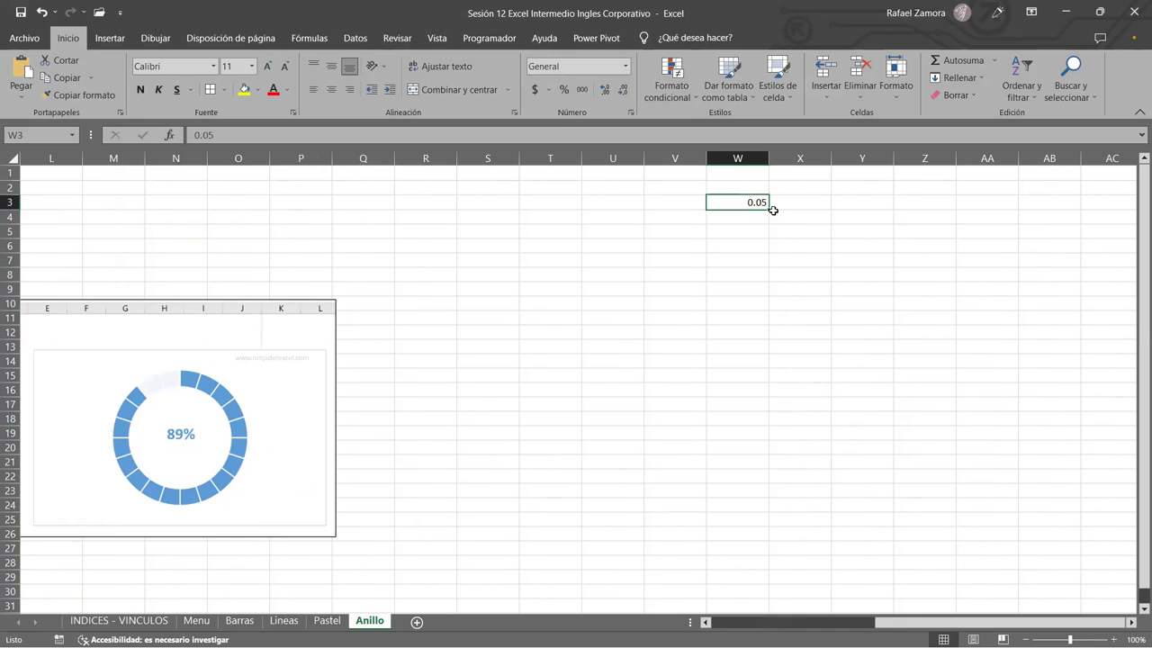
{"action": "type", "text": "5"}
{"action": "left_click", "coordinate": [792, 259]}
{"action": "left_click", "coordinate": [763, 204]}
{"action": "left_click_drag", "start_coordinate": [768, 208], "coordinate": [767, 246]}
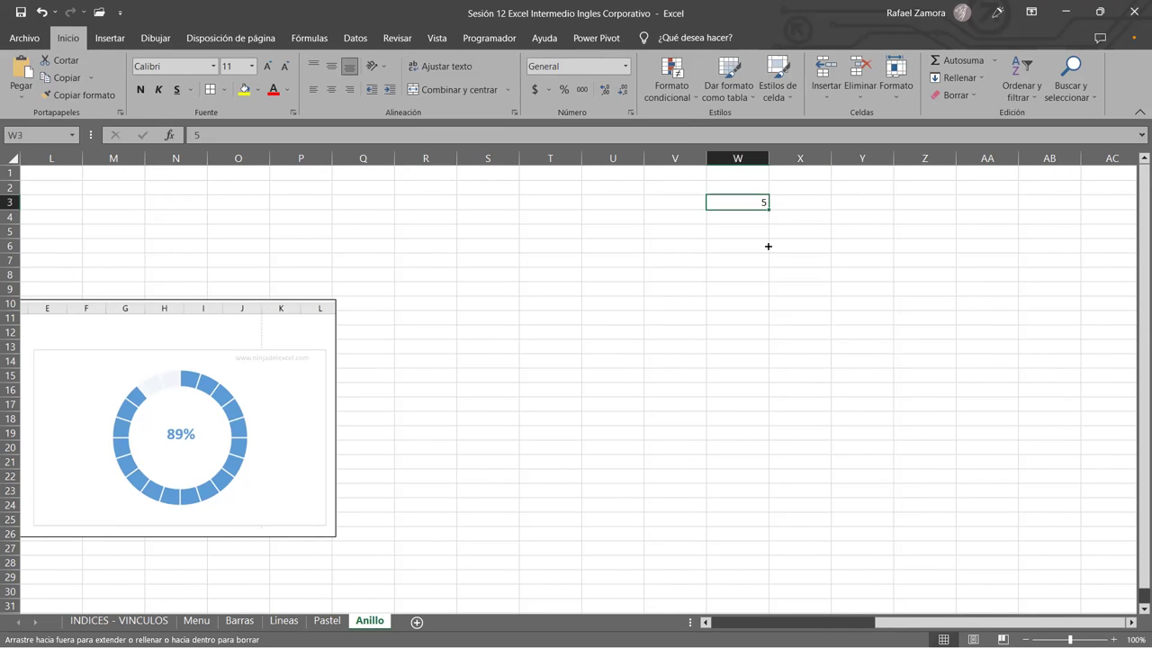
{"action": "left_click", "coordinate": [980, 74]}
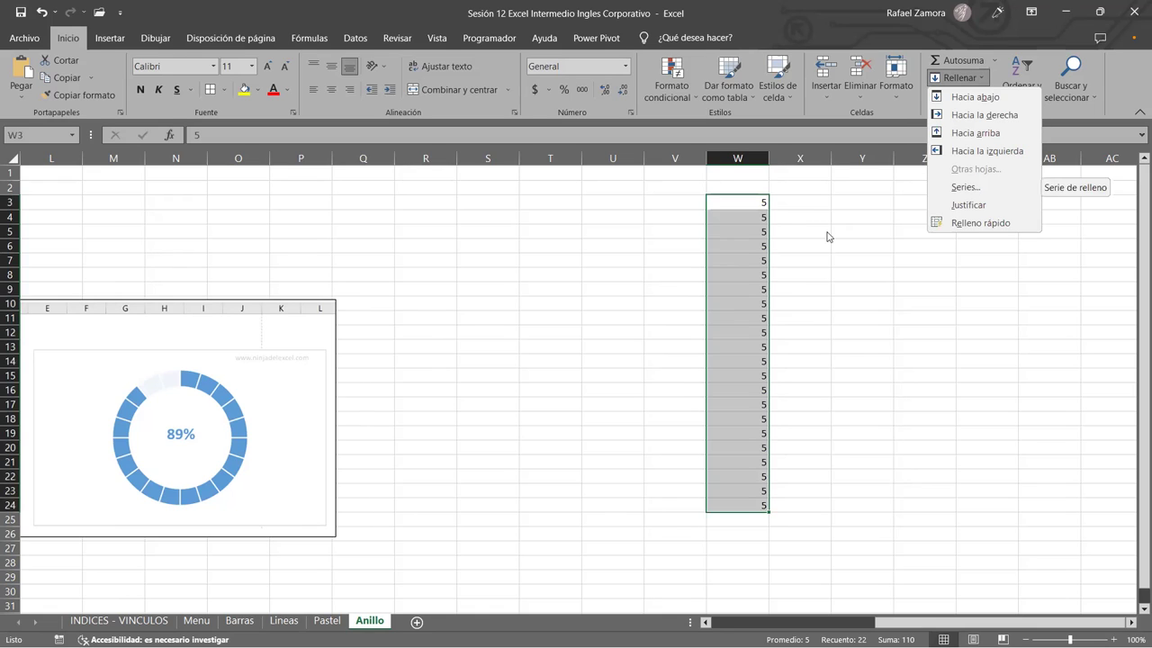
{"action": "left_click", "coordinate": [785, 242]}
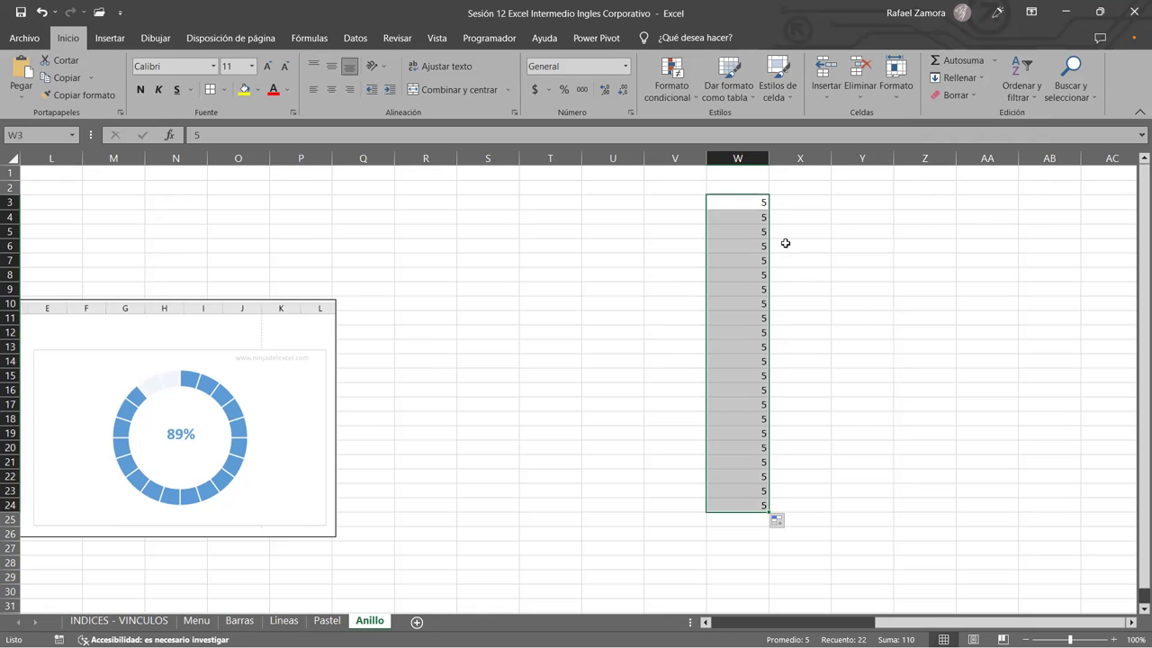
{"action": "key", "text": "ctrl+z"}
{"action": "left_click", "coordinate": [755, 212]}
Fill column W with a step-5 series to 100, delete the extra 105, and select W3:W22
{"action": "left_click_drag", "start_coordinate": [769, 208], "coordinate": [769, 453]}
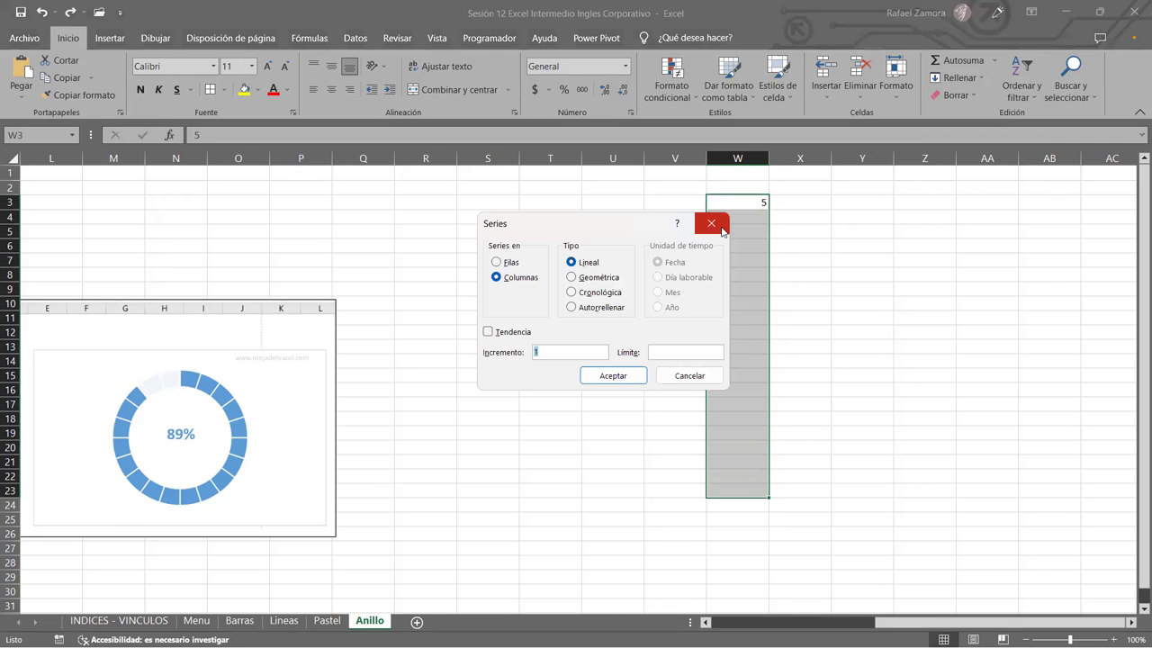
{"action": "key", "text": "Return"}
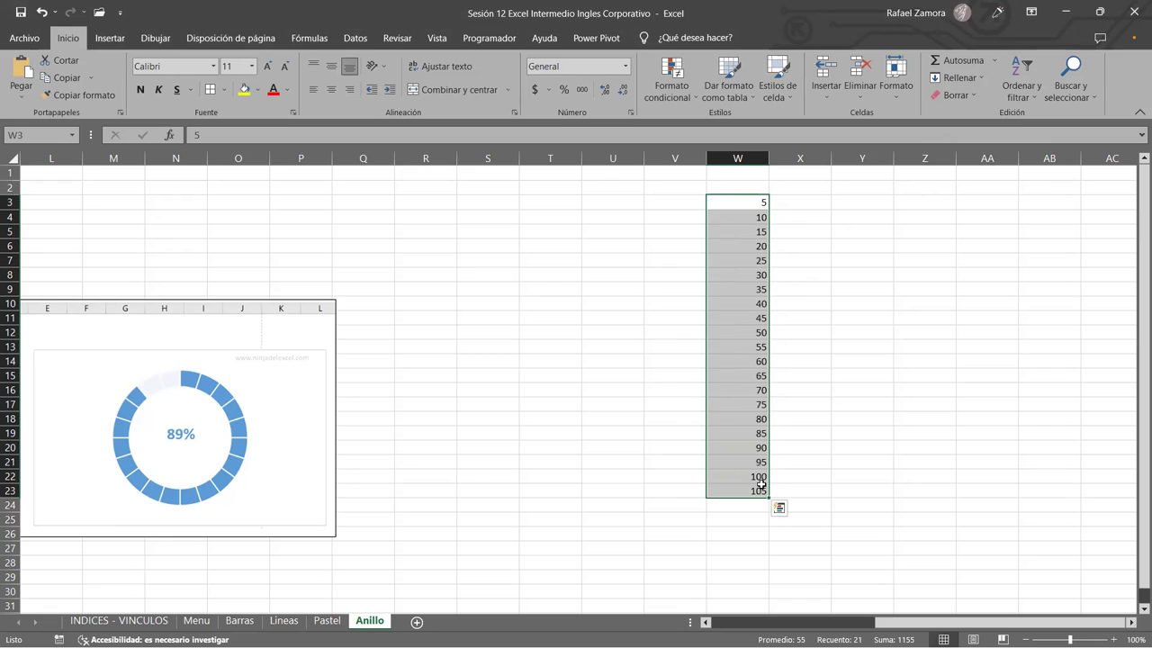
{"action": "left_click", "coordinate": [761, 491]}
{"action": "key", "text": "Delete"}
{"action": "left_click", "coordinate": [873, 477]}
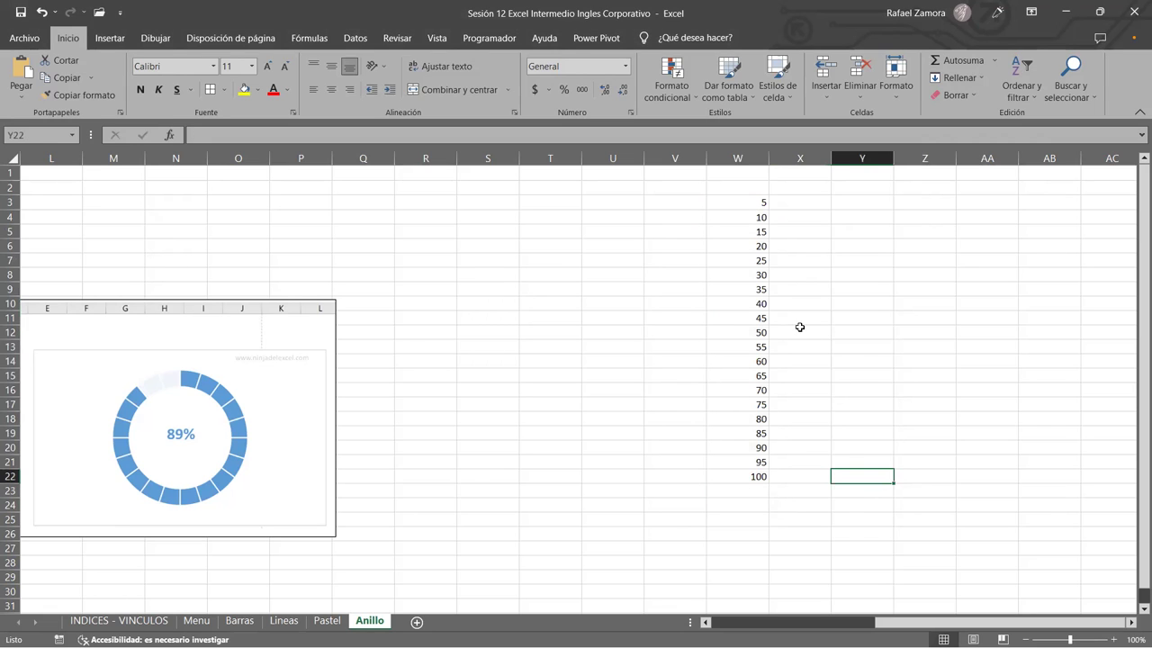
{"action": "left_click_drag", "start_coordinate": [906, 622], "coordinate": [875, 623]}
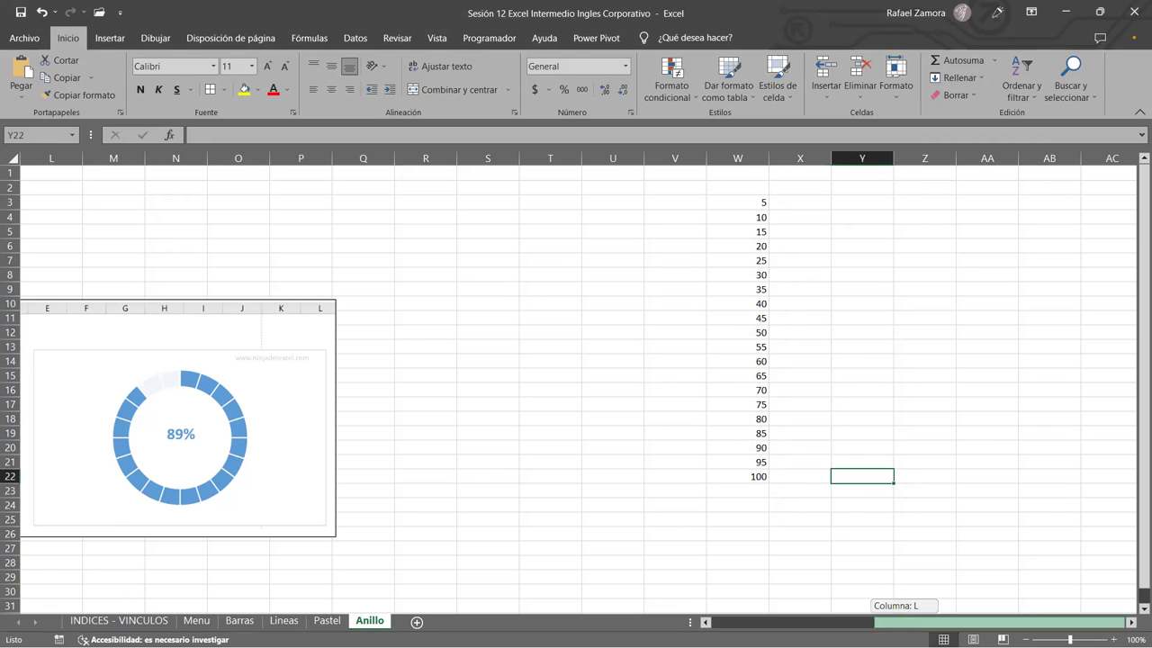
{"action": "left_click_drag", "start_coordinate": [935, 206], "coordinate": [932, 483]}
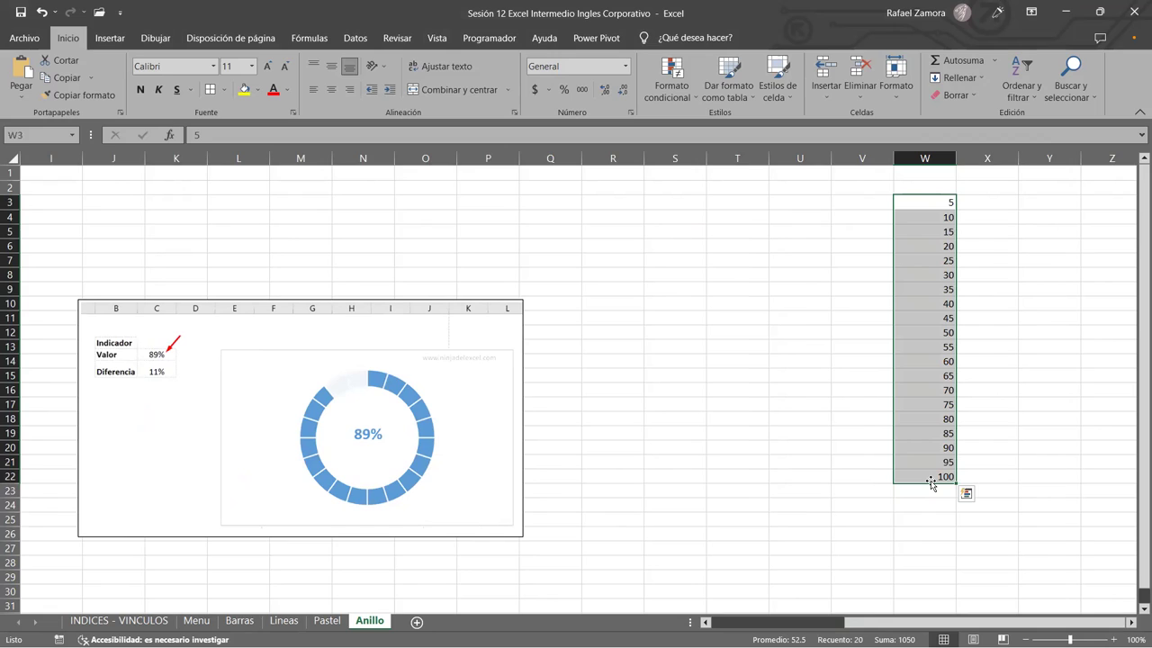
Name the W3:W22 range 'porcen' in the Name Box and scroll back toward column A
{"action": "type", "text": "porcen"}
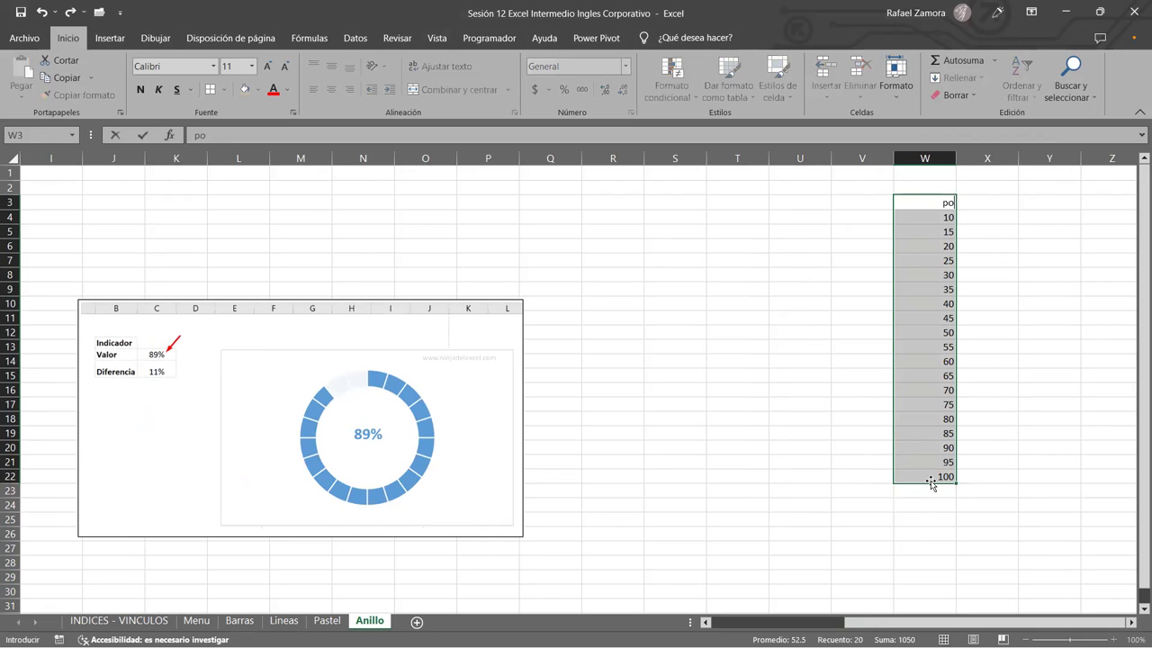
{"action": "key", "text": "Escape"}
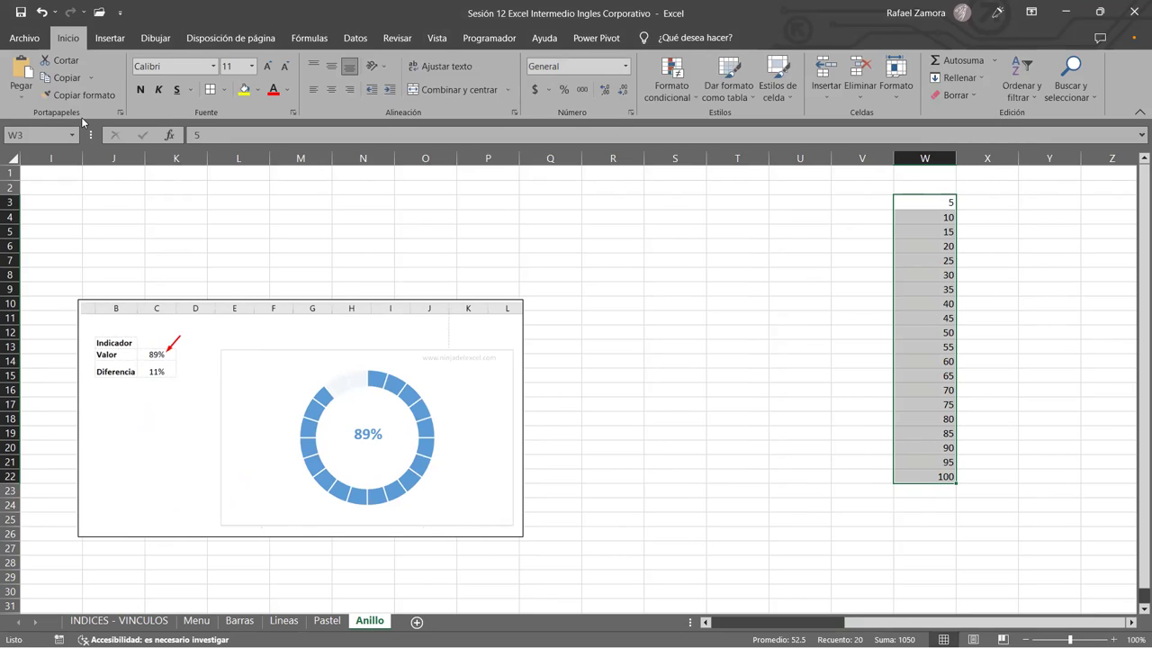
{"action": "left_click", "coordinate": [42, 142]}
{"action": "type", "text": "porcen"}
{"action": "left_click", "coordinate": [737, 260]}
{"action": "left_click_drag", "start_coordinate": [746, 621], "coordinate": [720, 621]}
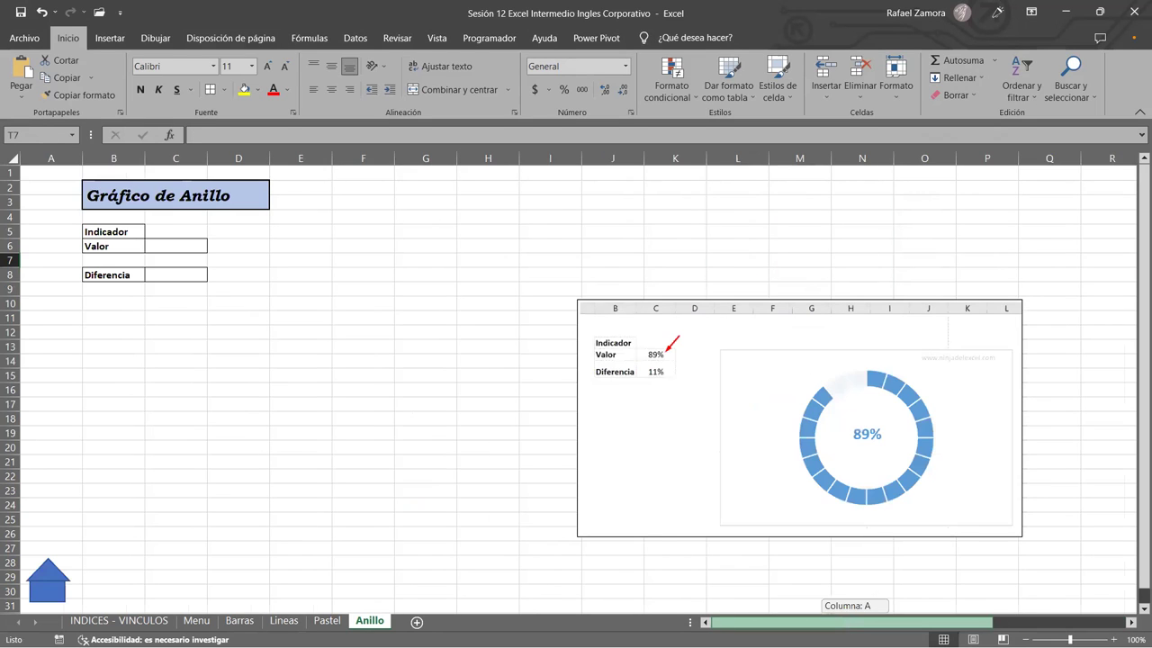
Drag the example ring-chart picture lower, then select Valor cell C6 and show the Datos commands
{"action": "left_click", "coordinate": [687, 414]}
{"action": "left_click_drag", "start_coordinate": [686, 414], "coordinate": [670, 470]}
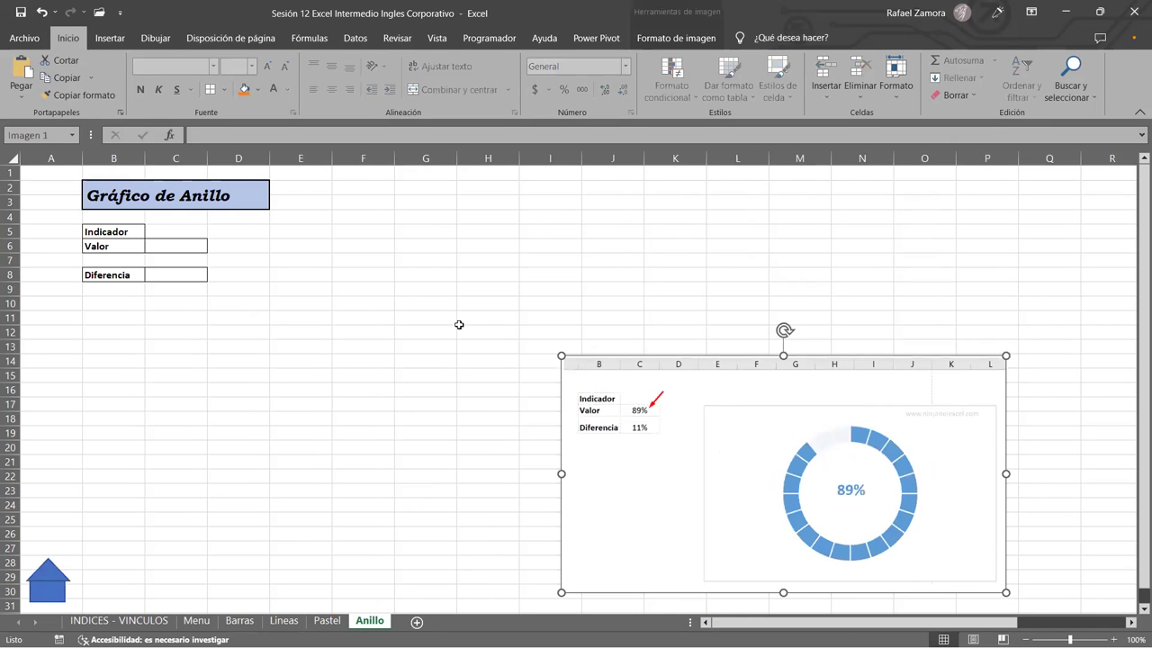
{"action": "key", "text": "Escape"}
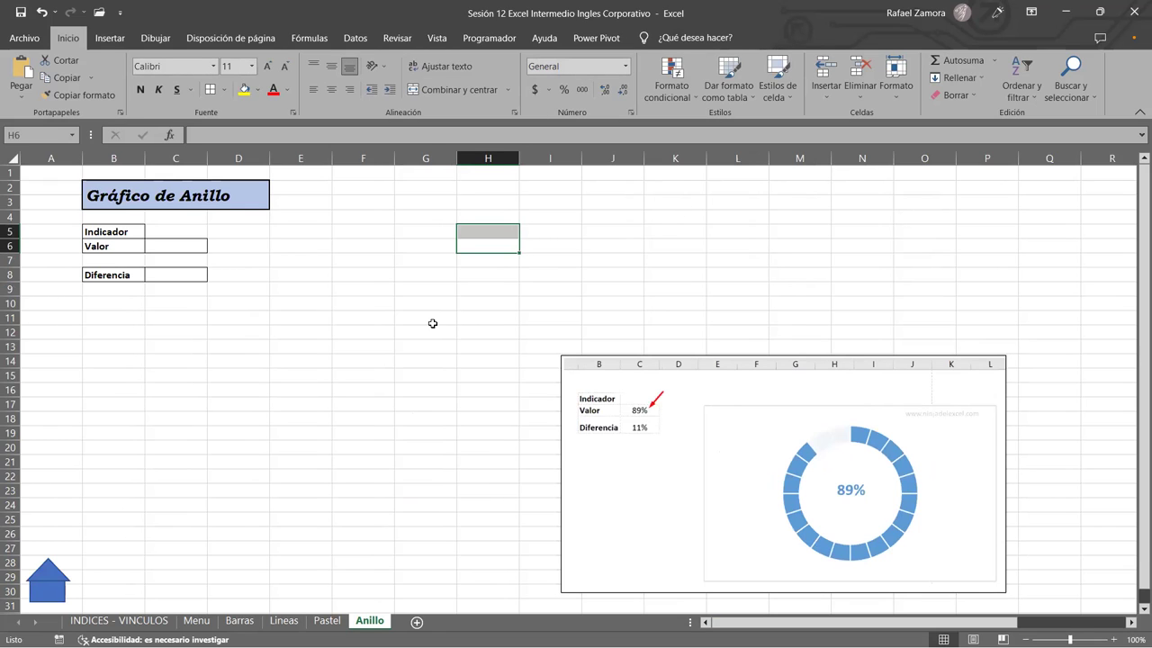
{"action": "left_click", "coordinate": [426, 404]}
{"action": "left_click", "coordinate": [193, 248]}
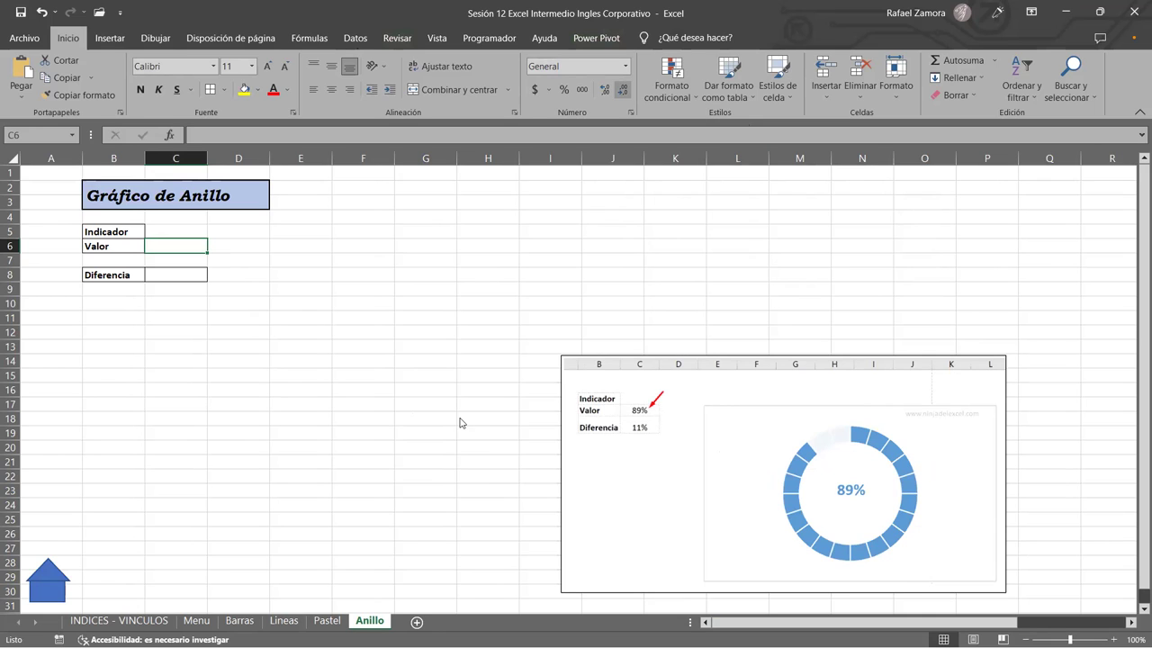
{"action": "left_click", "coordinate": [354, 39]}
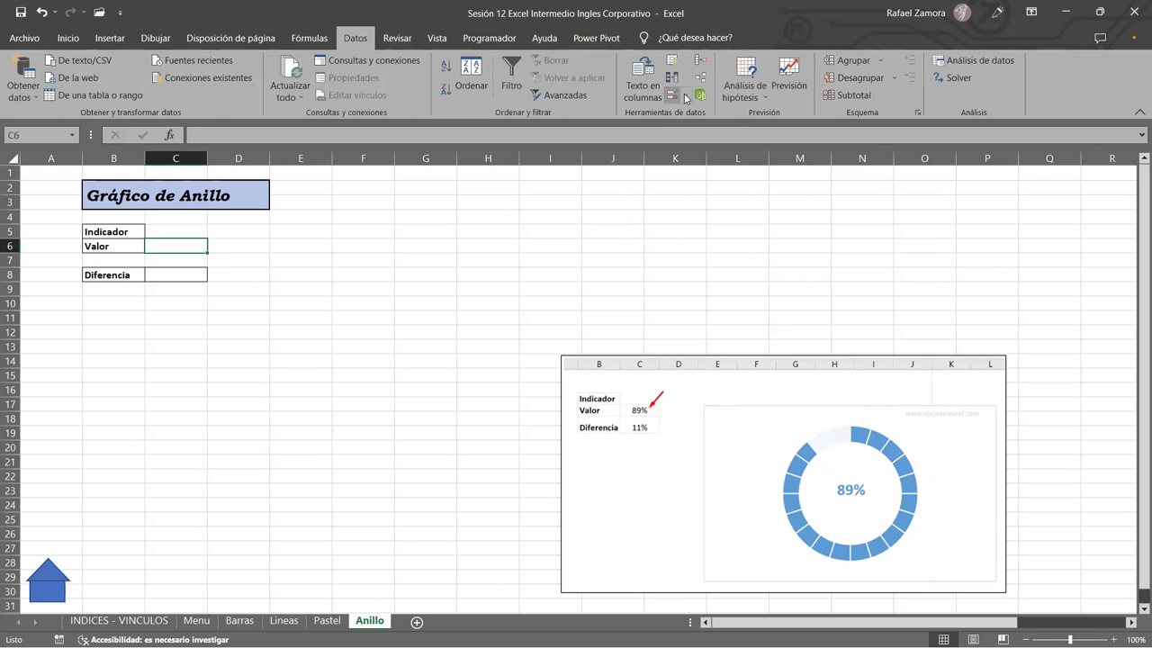
Add a List data-validation rule to C6, sourced from the named 5–100 helper range
{"action": "left_click", "coordinate": [684, 96]}
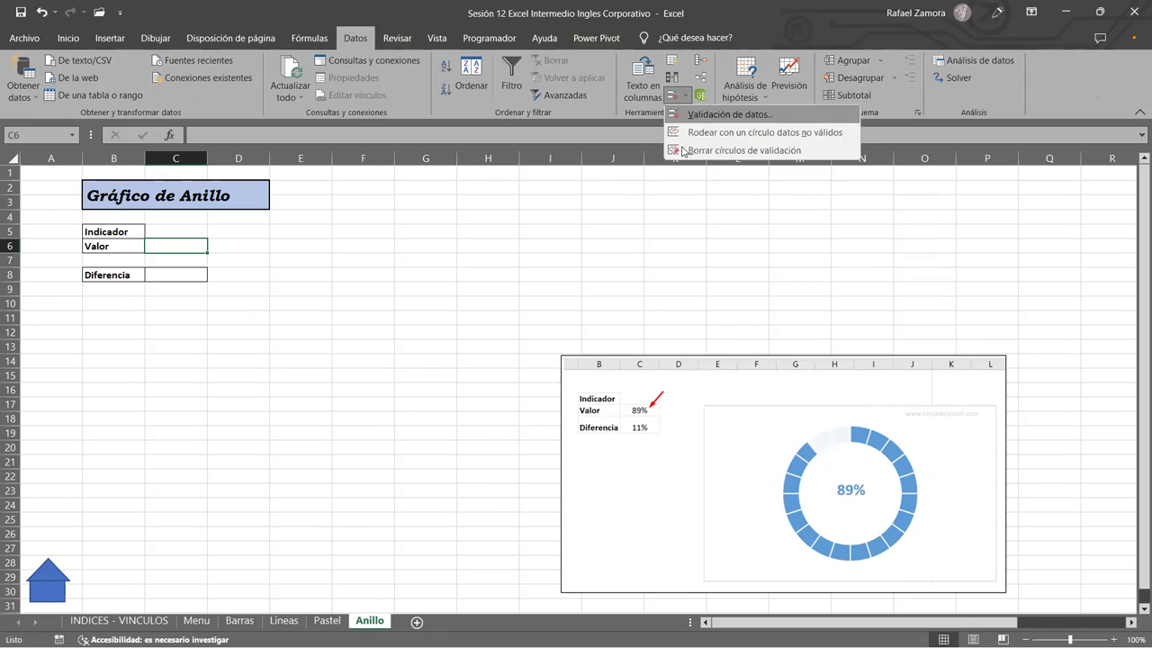
{"action": "left_click", "coordinate": [704, 116]}
{"action": "left_click", "coordinate": [524, 266]}
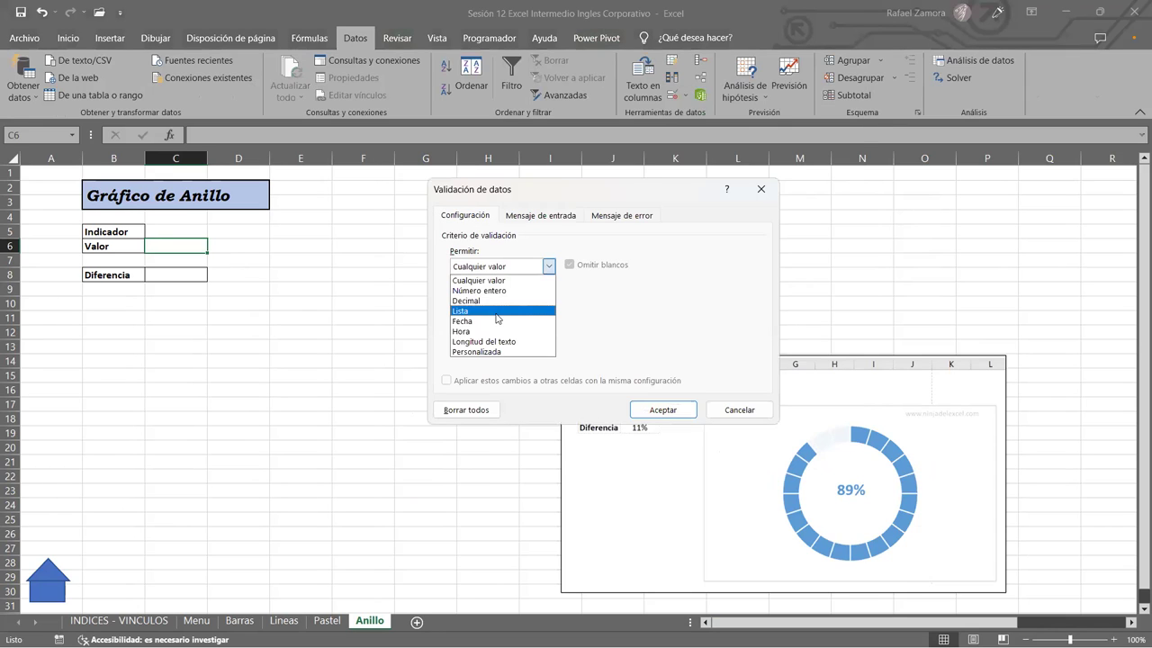
{"action": "left_click", "coordinate": [500, 315]}
{"action": "left_click", "coordinate": [506, 329]}
{"action": "type", "text": "=porcen"}
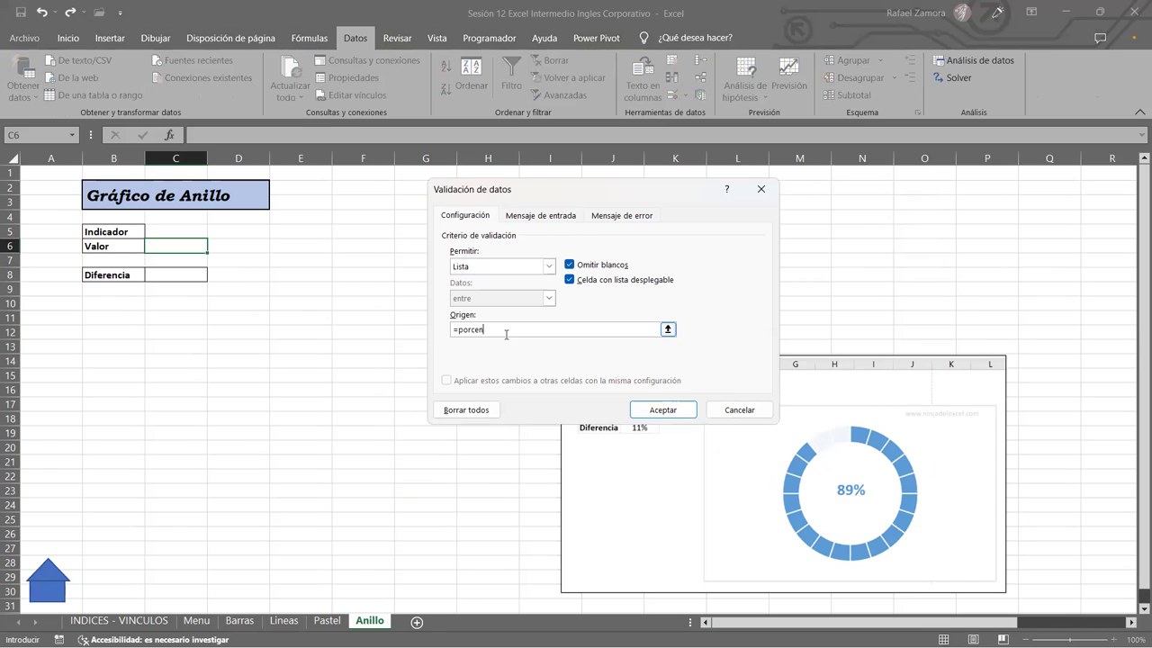
{"action": "key", "text": "Return"}
Choose 15 for Valor from C6's new dropdown
{"action": "left_click", "coordinate": [213, 245]}
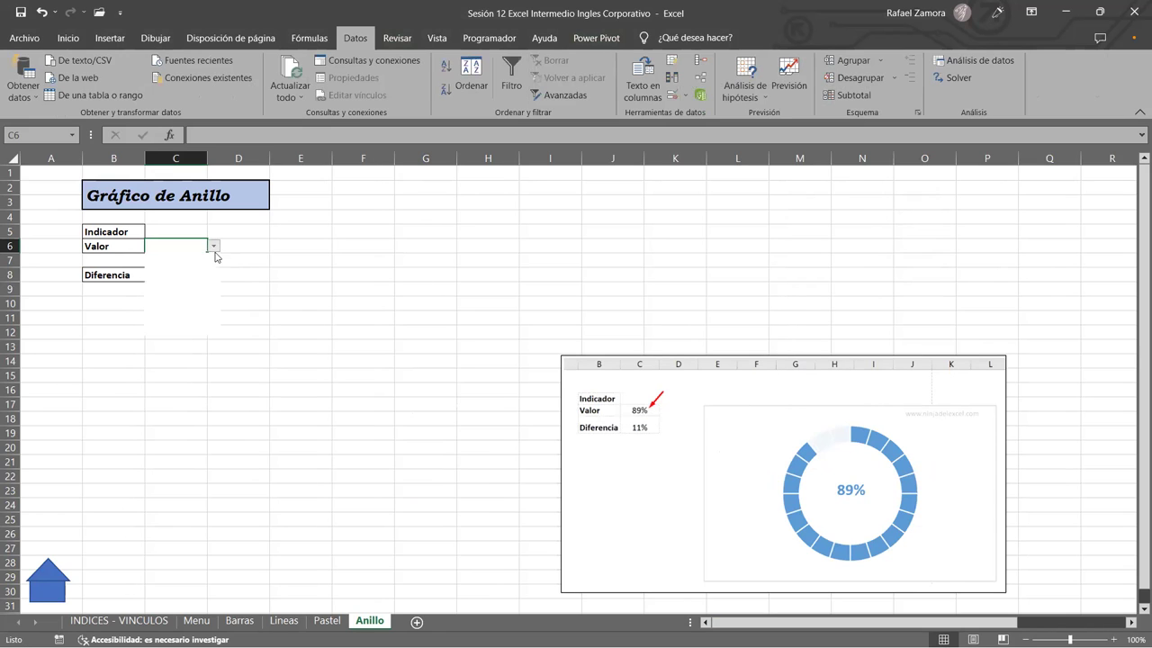
{"action": "key", "text": "Escape"}
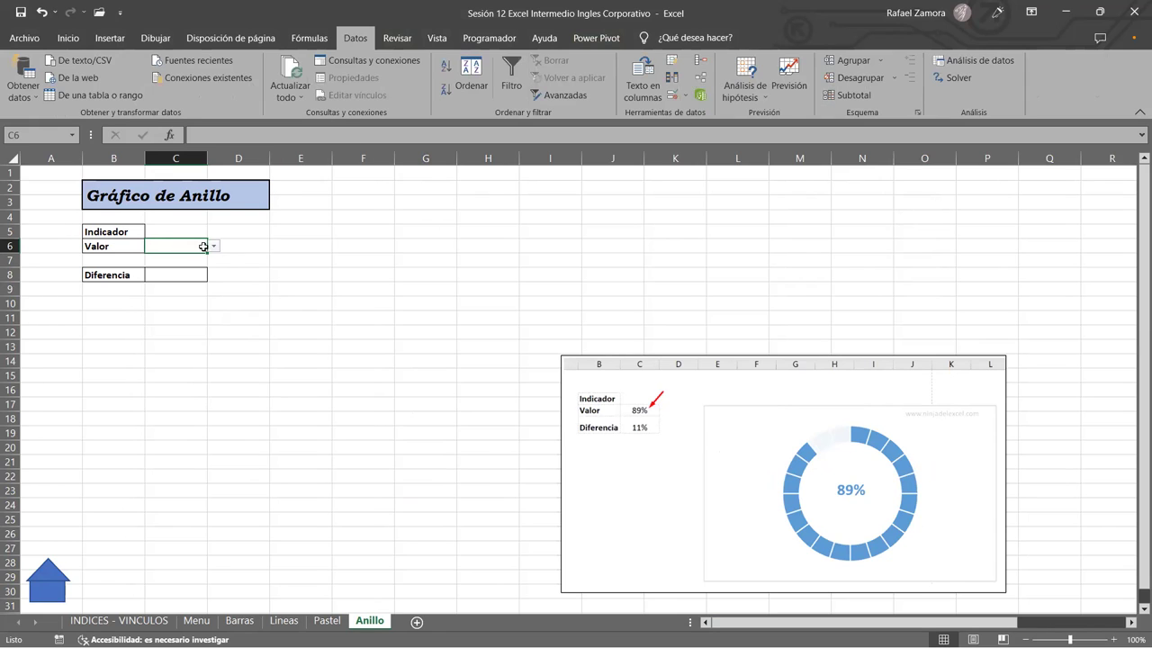
{"action": "left_click", "coordinate": [213, 246]}
{"action": "left_click", "coordinate": [178, 278]}
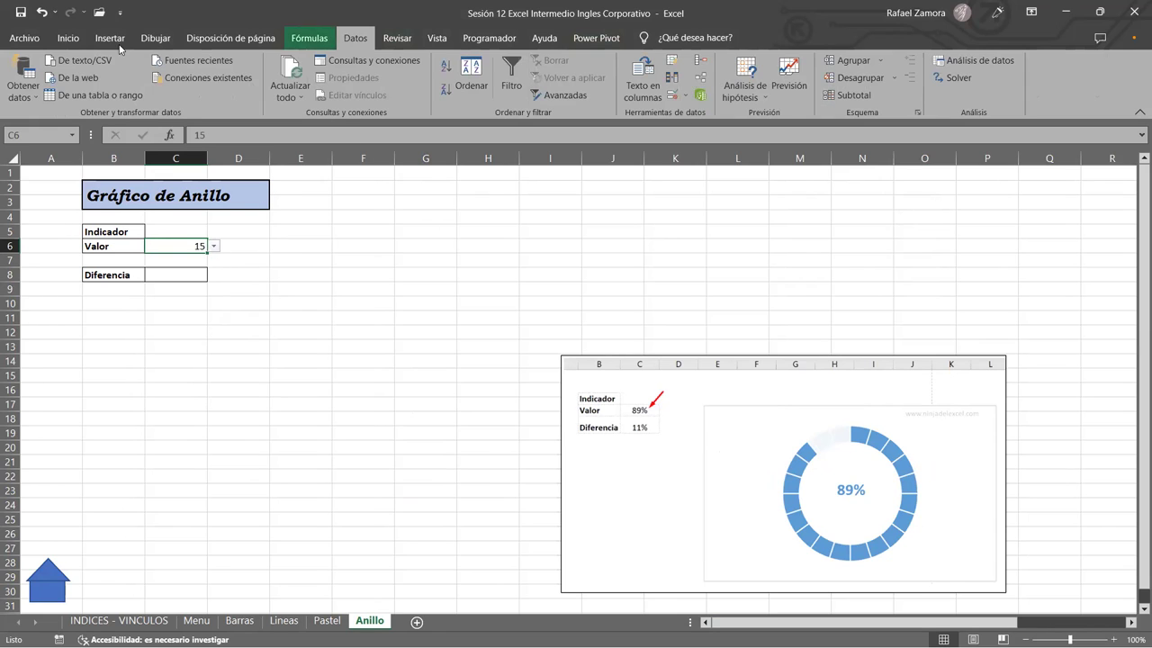
{"action": "left_click", "coordinate": [67, 38]}
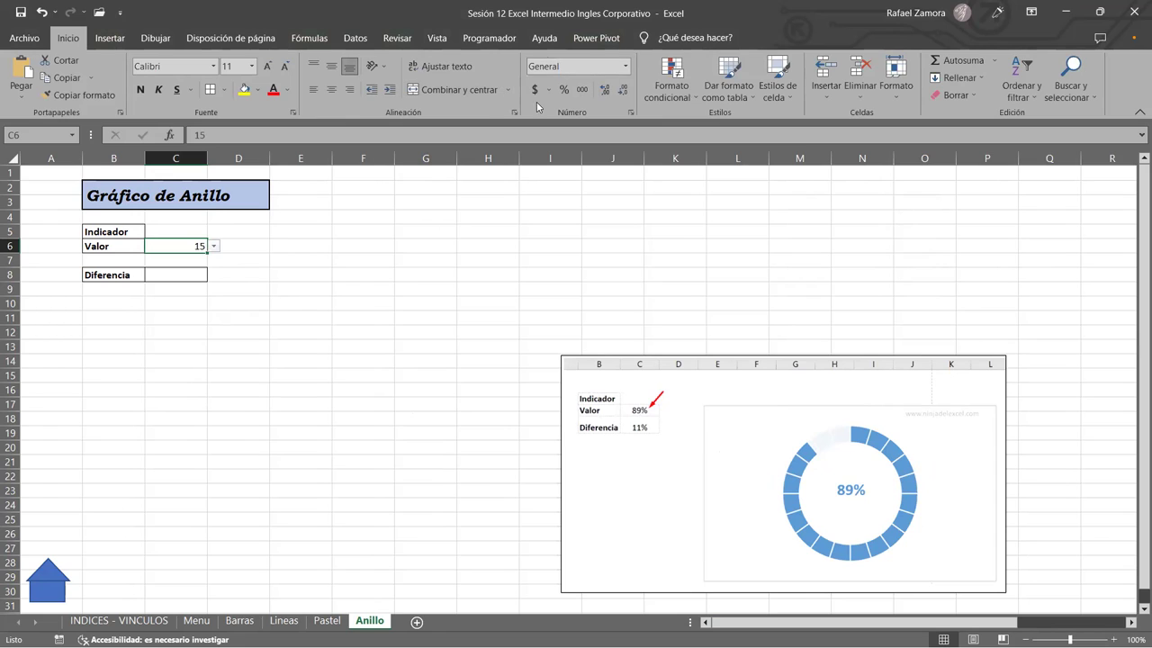
Format C6 as a percentage and pick 20 from its dropdown
{"action": "left_click", "coordinate": [562, 89]}
{"action": "left_click", "coordinate": [214, 246]}
{"action": "left_click", "coordinate": [214, 245]}
{"action": "left_click", "coordinate": [214, 245]}
{"action": "left_click", "coordinate": [212, 246]}
{"action": "left_click", "coordinate": [213, 245]}
{"action": "left_click", "coordinate": [213, 247]}
{"action": "left_click", "coordinate": [212, 246]}
{"action": "left_click", "coordinate": [174, 289]}
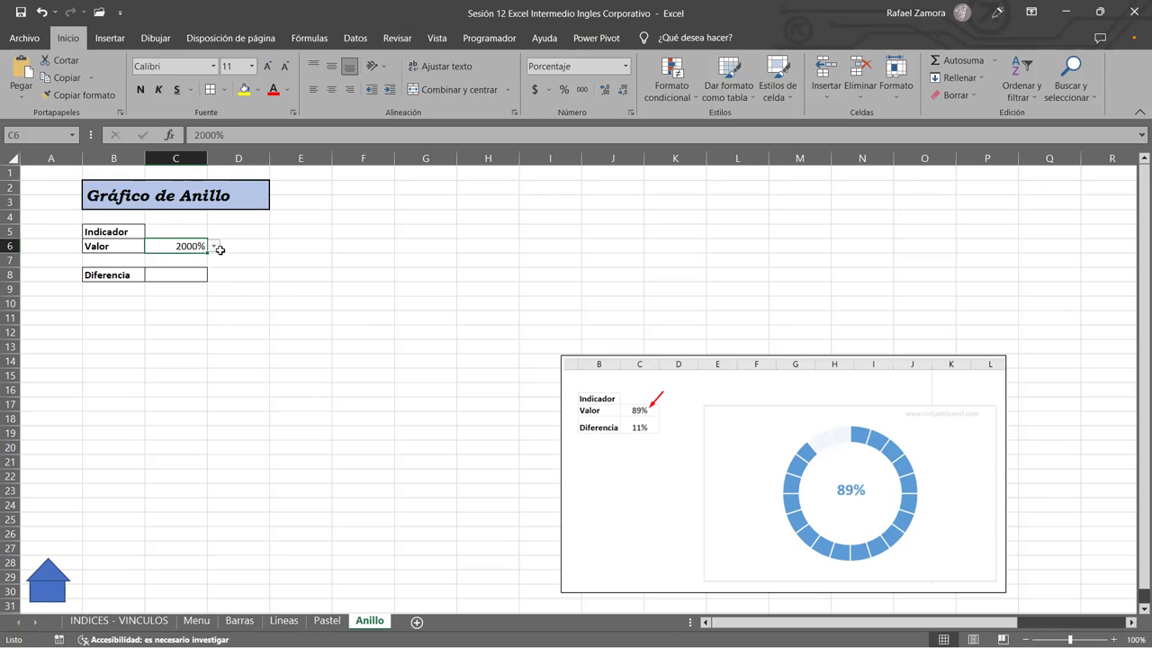
{"action": "left_click", "coordinate": [223, 245]}
{"action": "left_click", "coordinate": [176, 245]}
Return C6 to General number format and choose 40 from the dropdown
{"action": "left_click", "coordinate": [625, 66]}
{"action": "left_click", "coordinate": [608, 90]}
{"action": "left_click", "coordinate": [363, 275]}
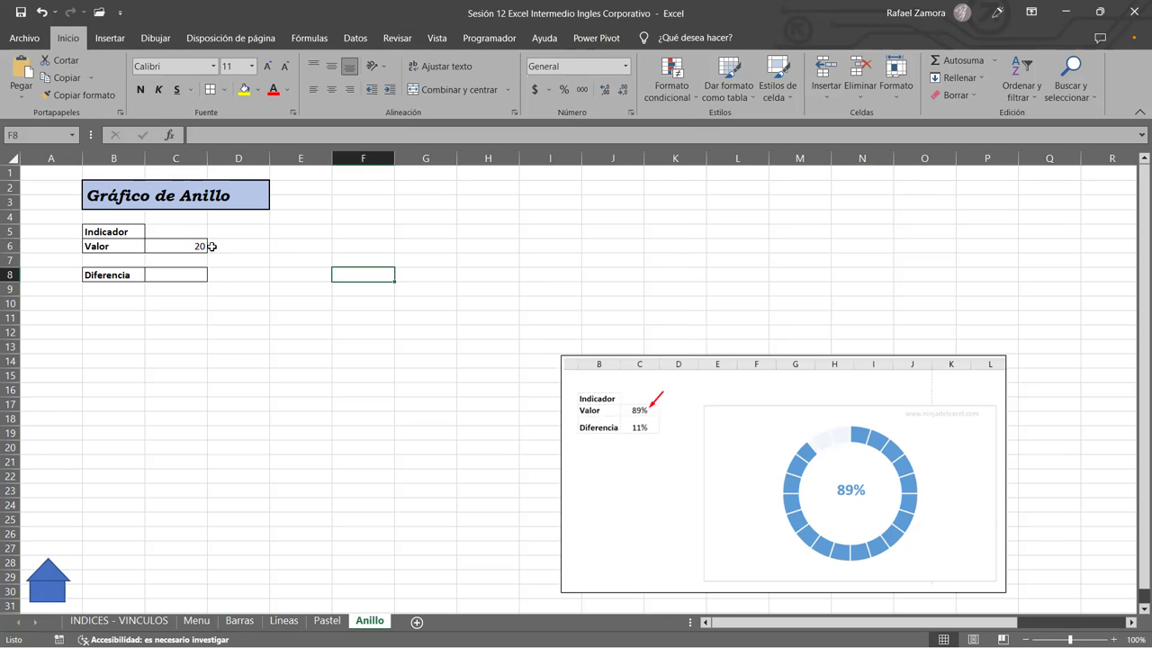
{"action": "left_click", "coordinate": [192, 249]}
{"action": "left_click", "coordinate": [214, 246]}
{"action": "left_click", "coordinate": [171, 303]}
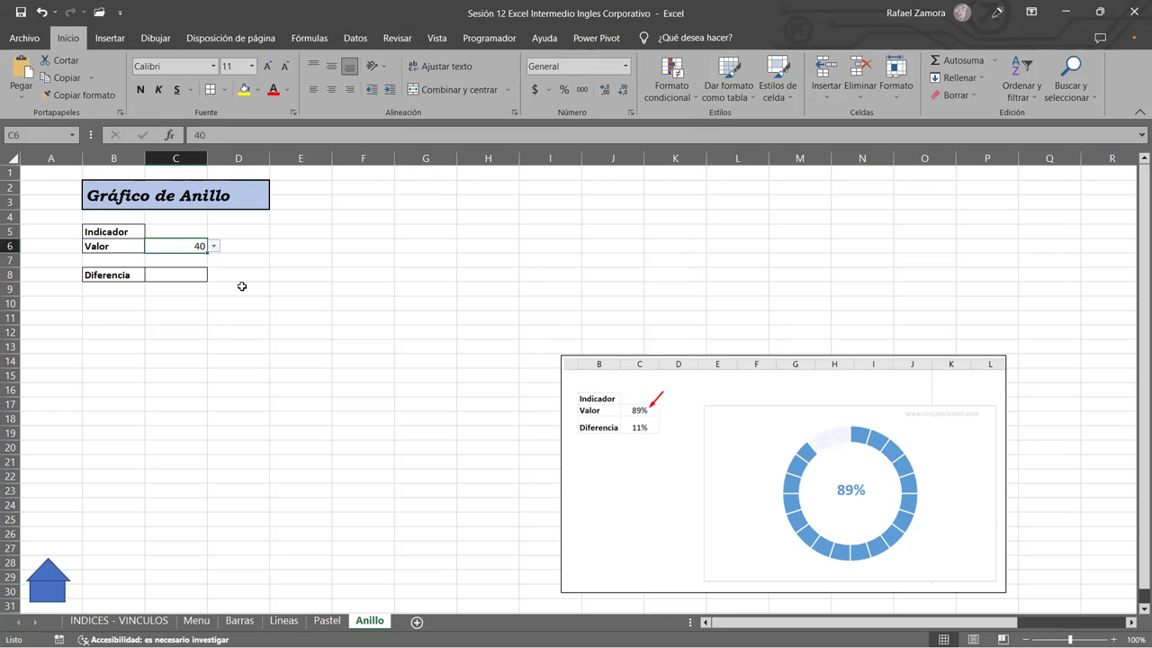
Centre the Valor 40 in C6, then select the Diferencia cell C8
{"action": "left_click", "coordinate": [273, 286]}
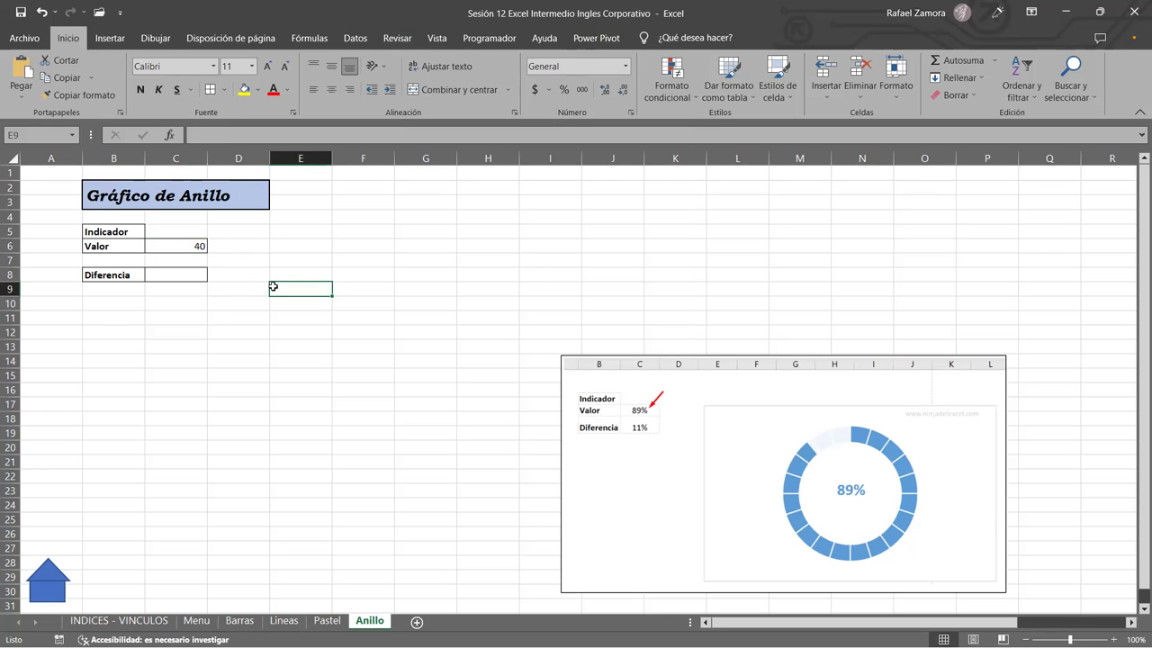
{"action": "left_click", "coordinate": [181, 248]}
{"action": "left_click", "coordinate": [331, 90]}
{"action": "left_click", "coordinate": [214, 246]}
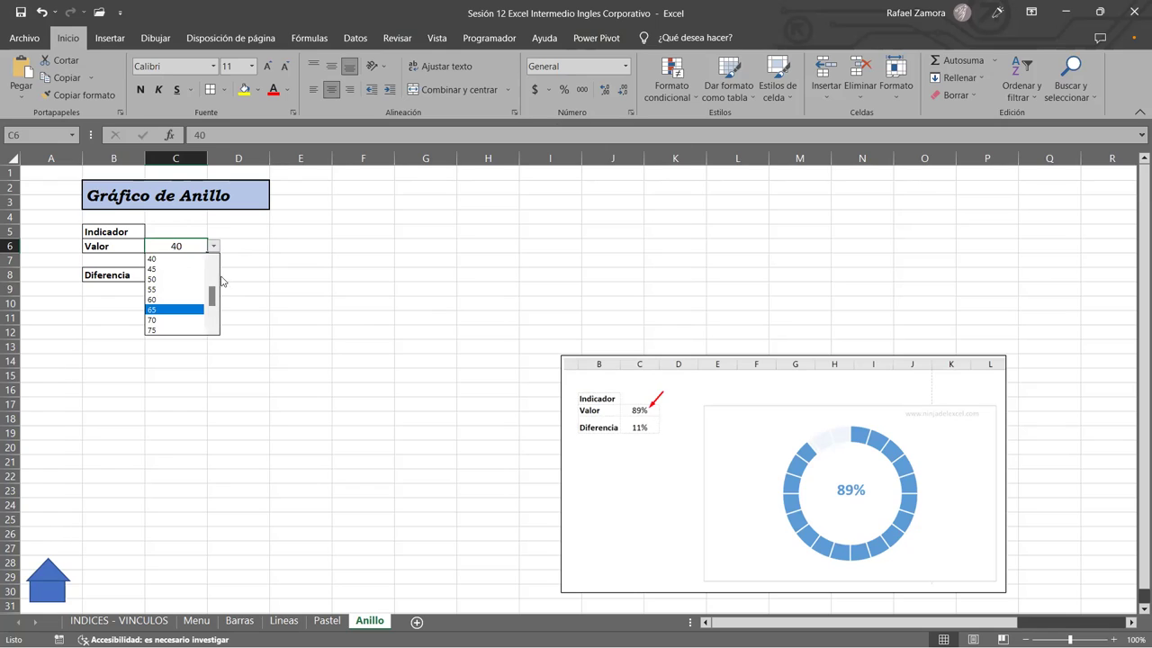
{"action": "left_click", "coordinate": [300, 275]}
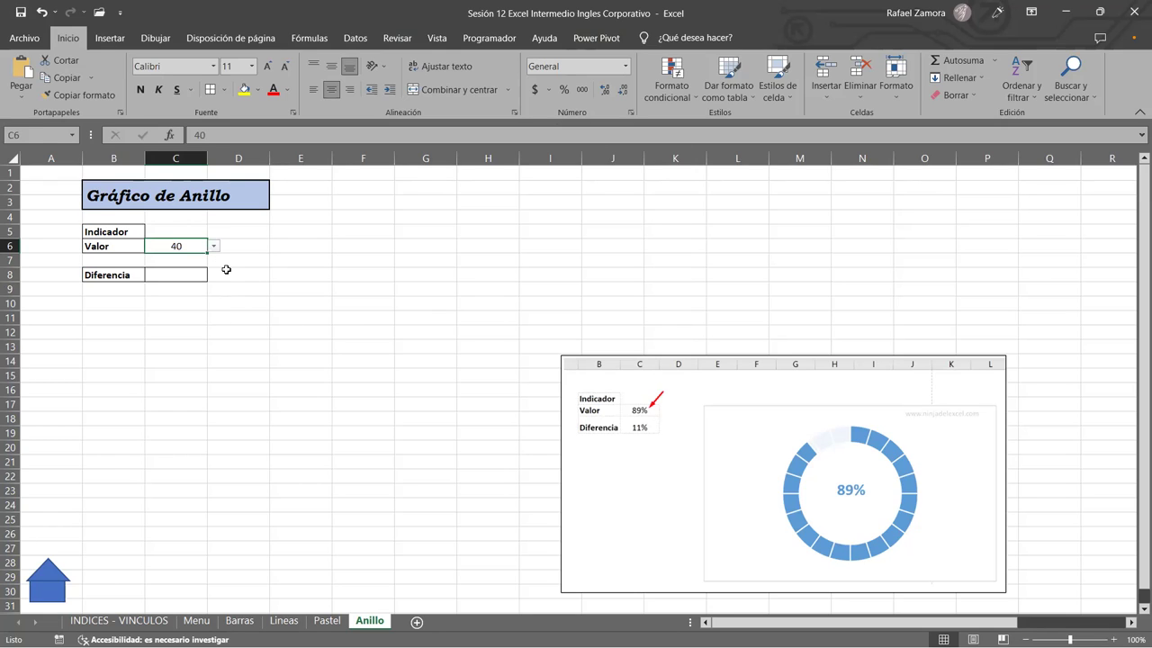
{"action": "left_click", "coordinate": [413, 272]}
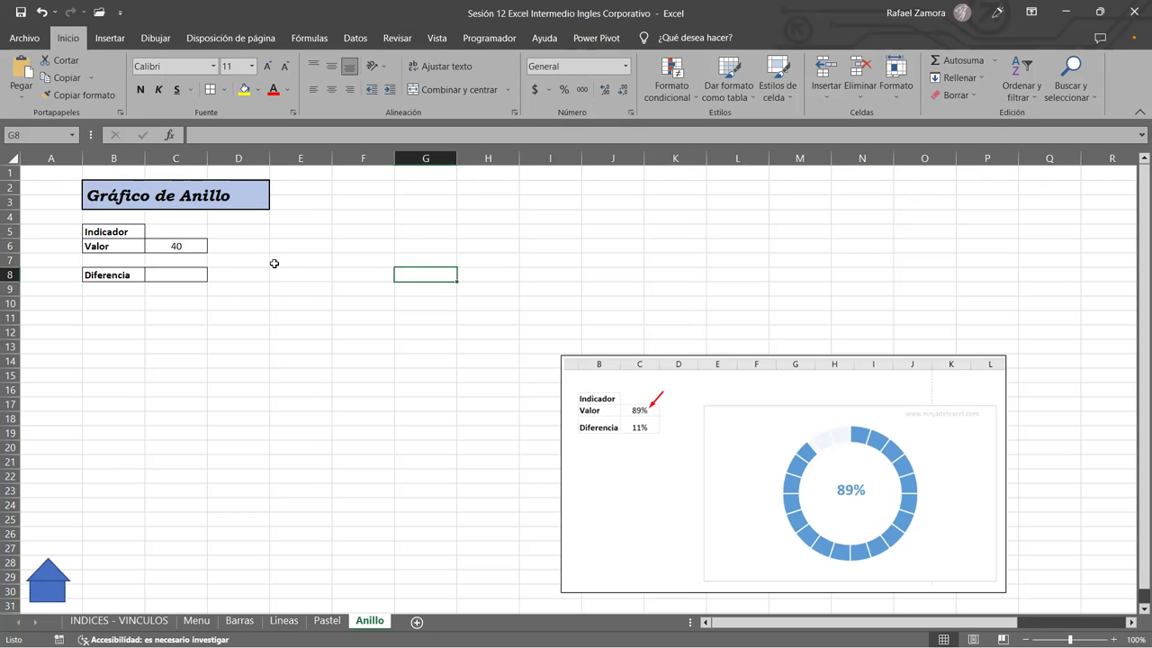
{"action": "left_click", "coordinate": [199, 275]}
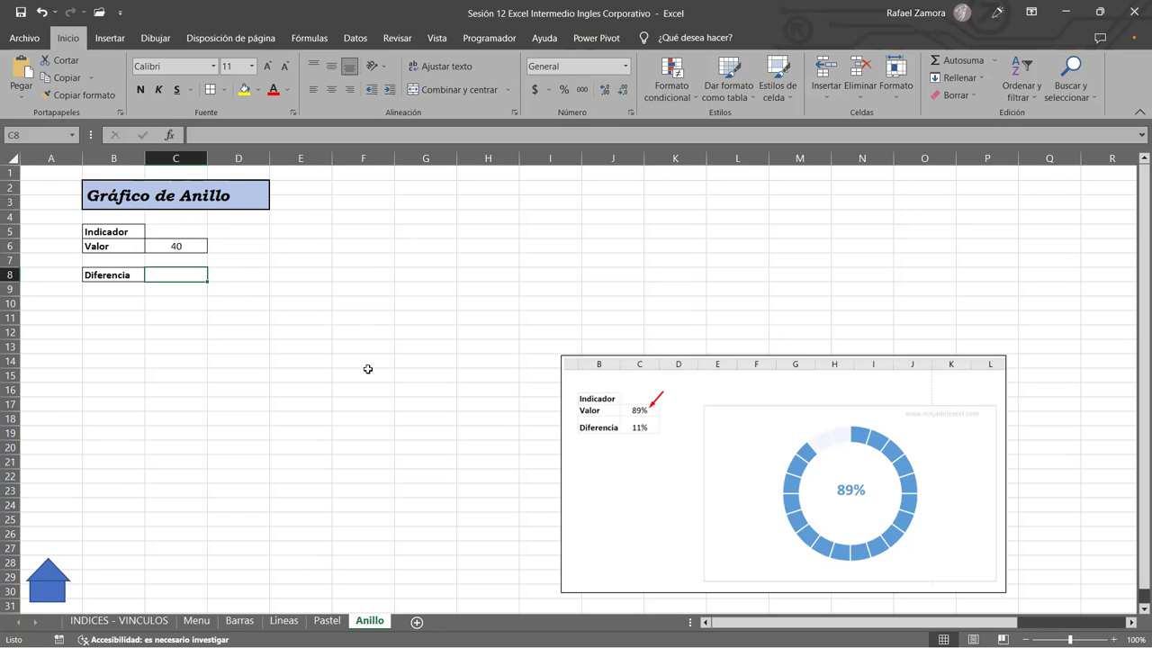
Enter =100-C6 in C8 so Diferencia shows 60, and centre it
{"action": "type", "text": "="}
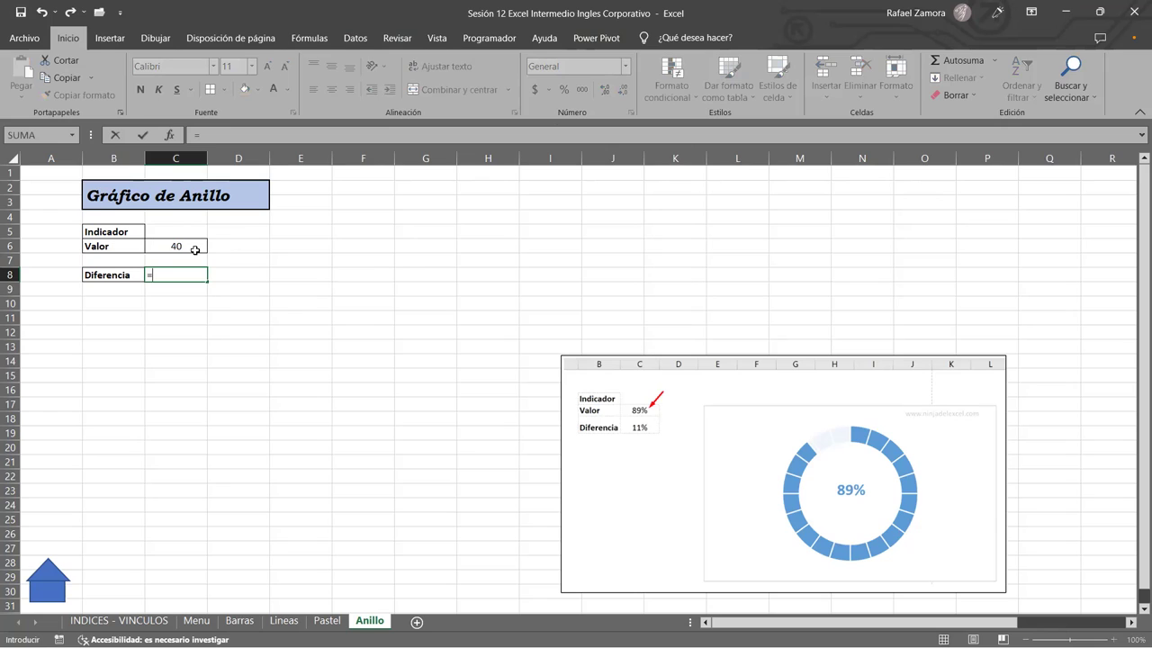
{"action": "type", "text": "100-"}
{"action": "left_click", "coordinate": [200, 246]}
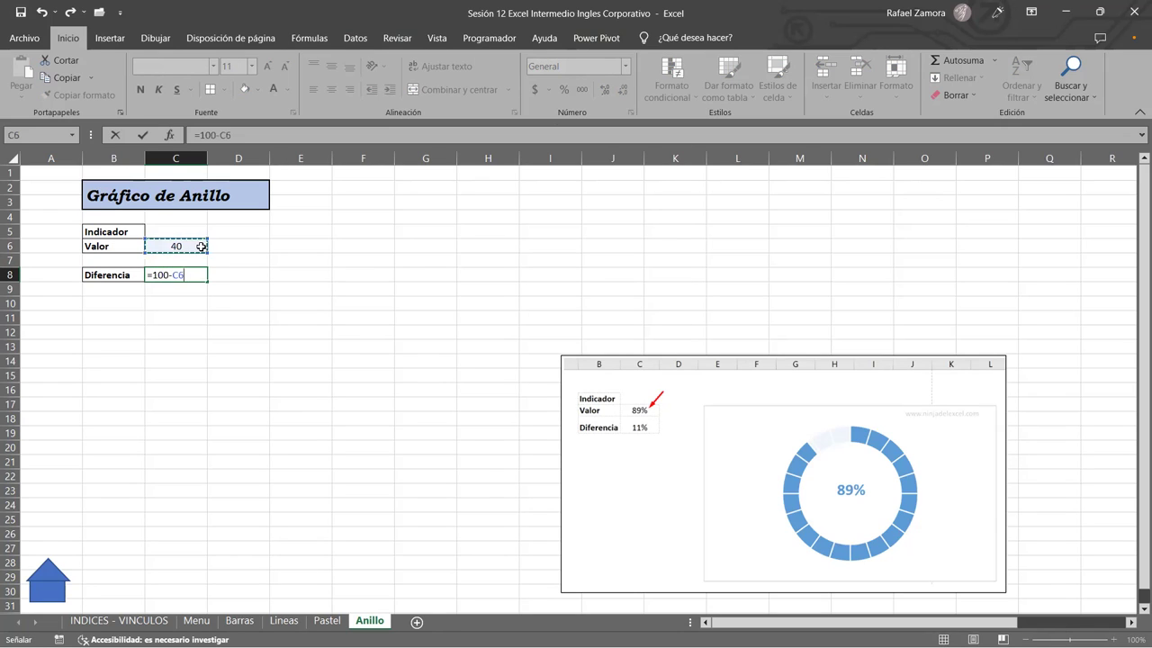
{"action": "key", "text": "Return"}
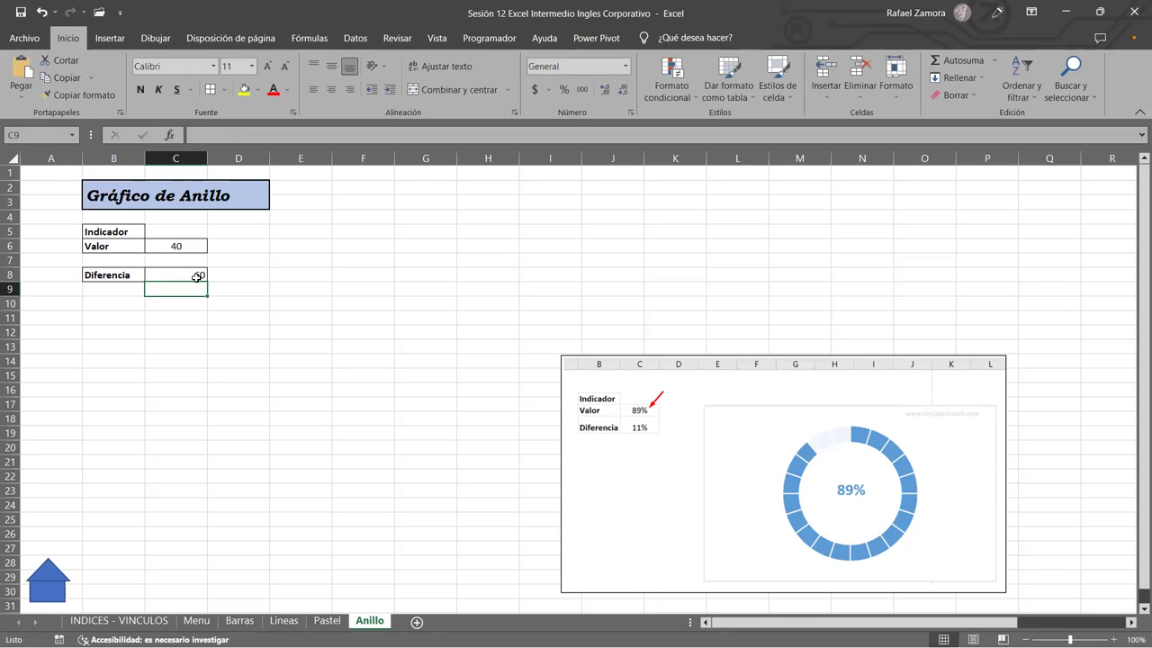
{"action": "left_click", "coordinate": [198, 276]}
{"action": "left_click", "coordinate": [331, 89]}
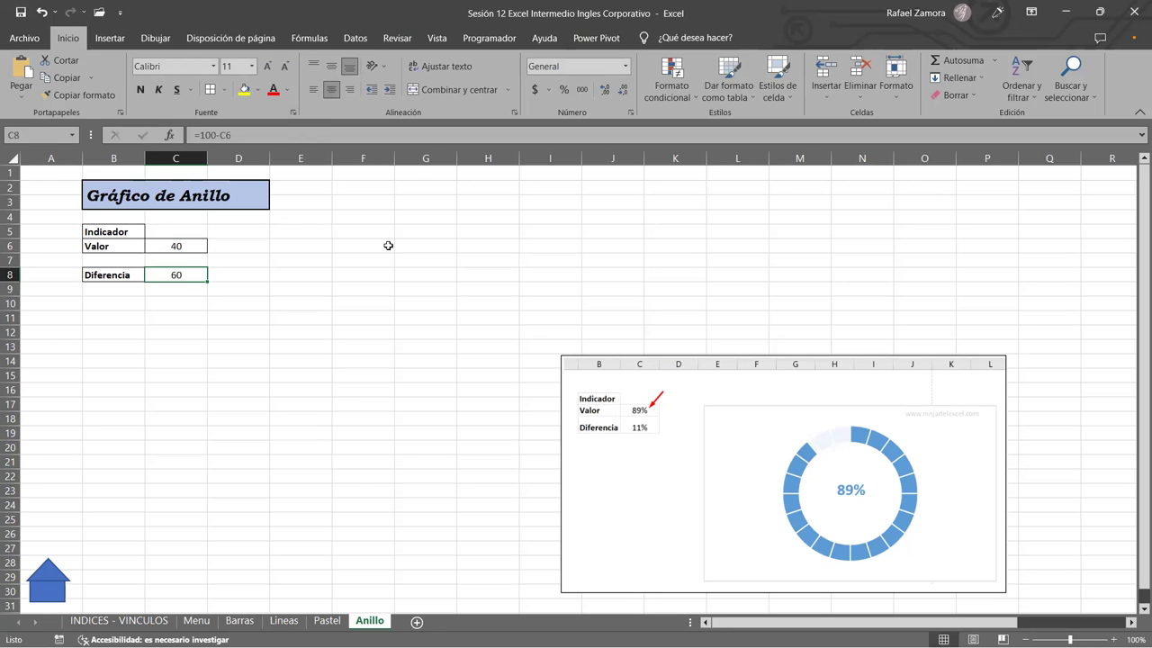
Delete the reference doughnut chart picture from the sheet
{"action": "left_click", "coordinate": [737, 451]}
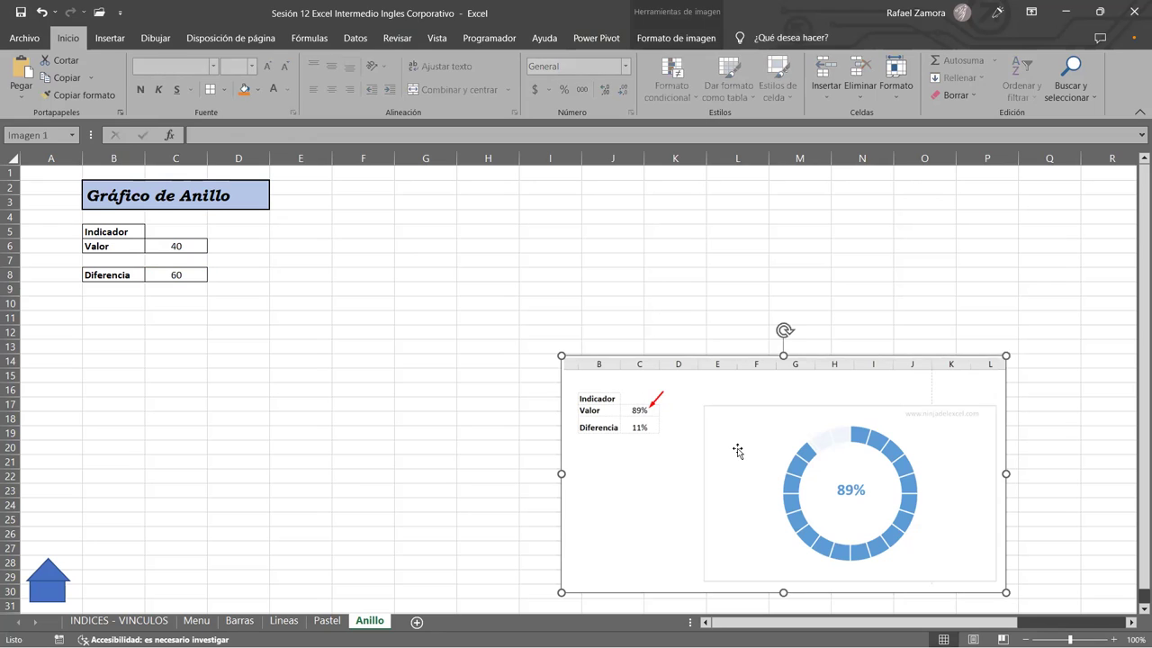
{"action": "key", "text": "Delete"}
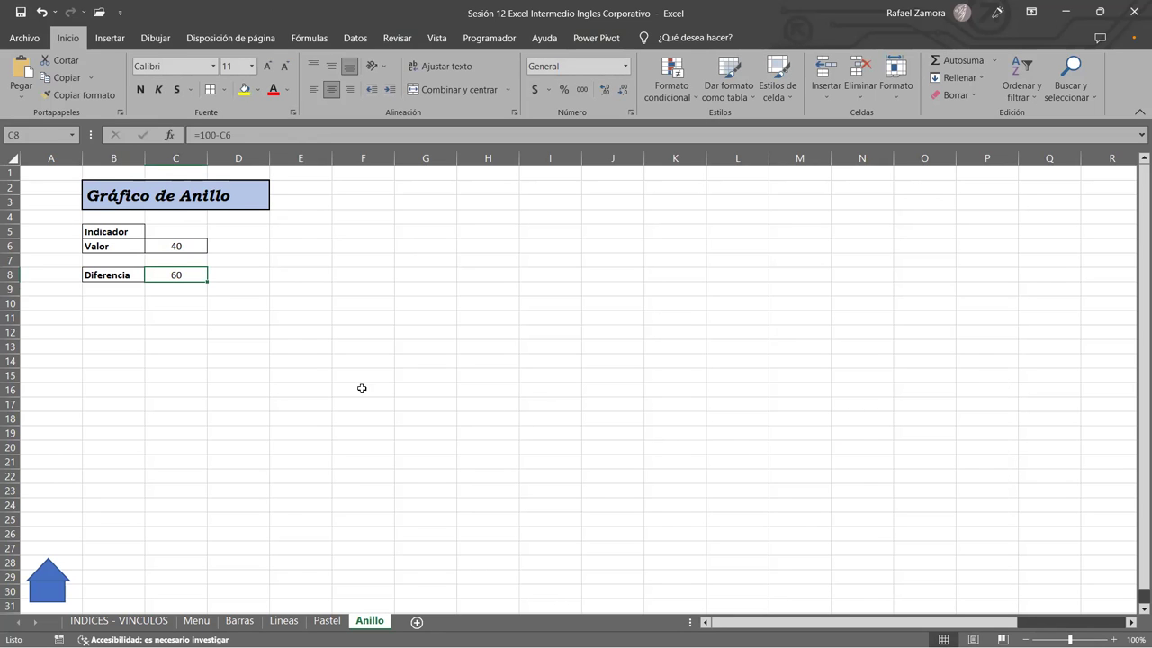
{"action": "scroll", "coordinate": [343, 431], "scroll_direction": "up", "scroll_amount": 1, "text": "ctrl"}
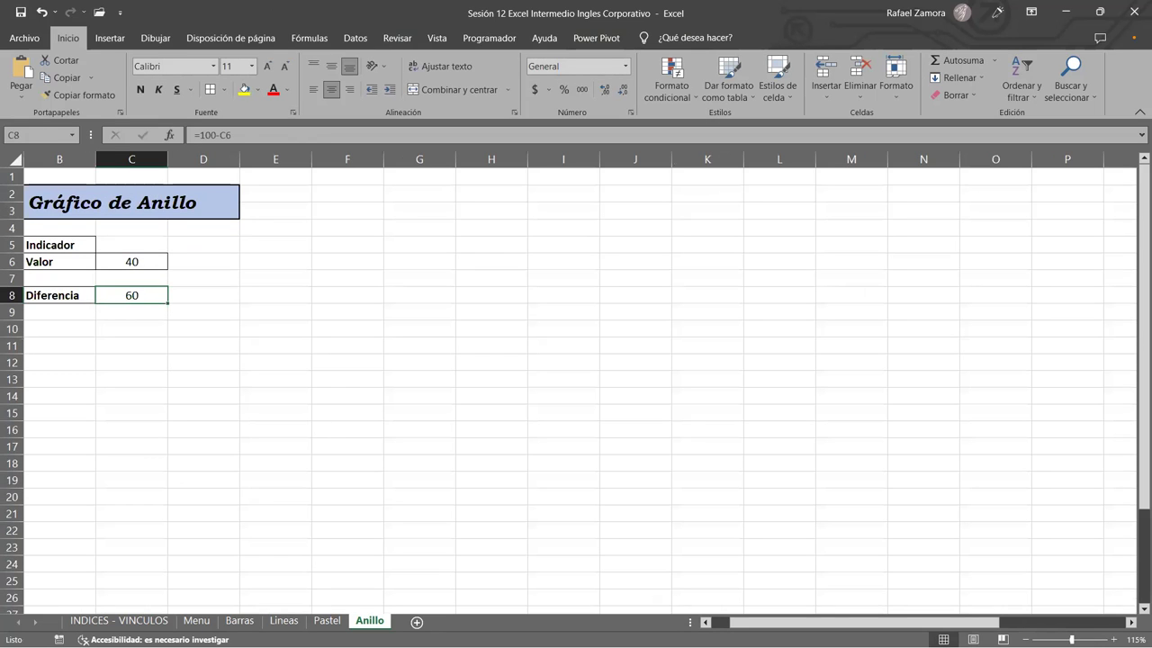
Fill the Valor label cell B6 with yellow
{"action": "scroll", "coordinate": [280, 335], "scroll_direction": "left", "scroll_amount": 1}
{"action": "left_click", "coordinate": [281, 360]}
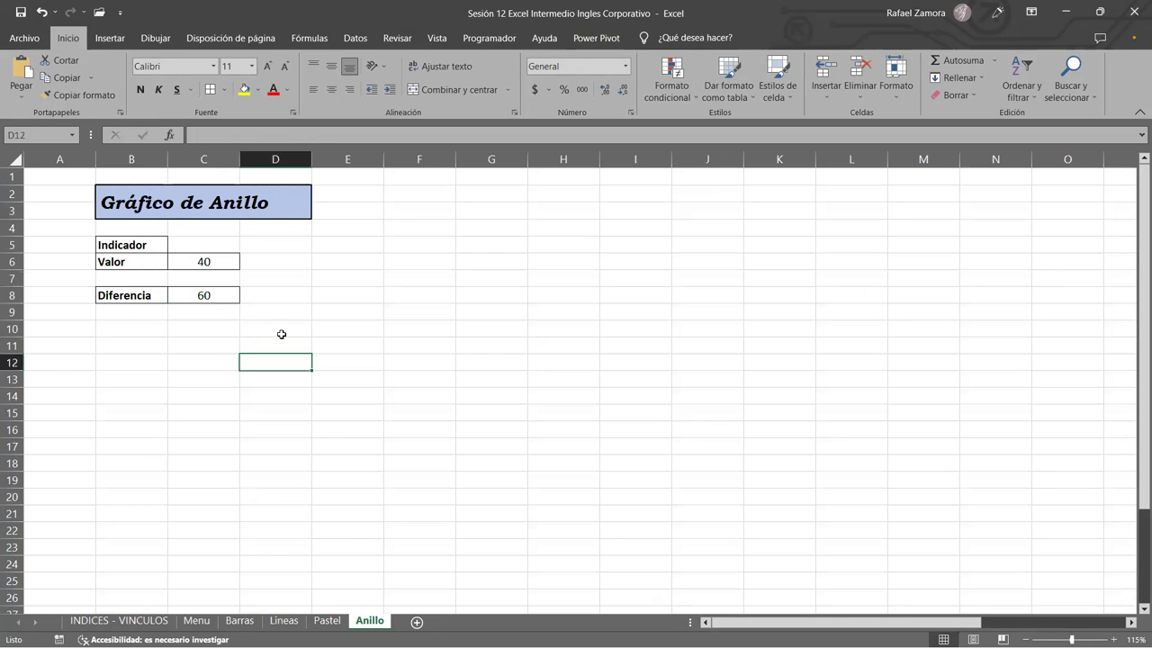
{"action": "left_click", "coordinate": [138, 262]}
{"action": "left_click", "coordinate": [243, 89]}
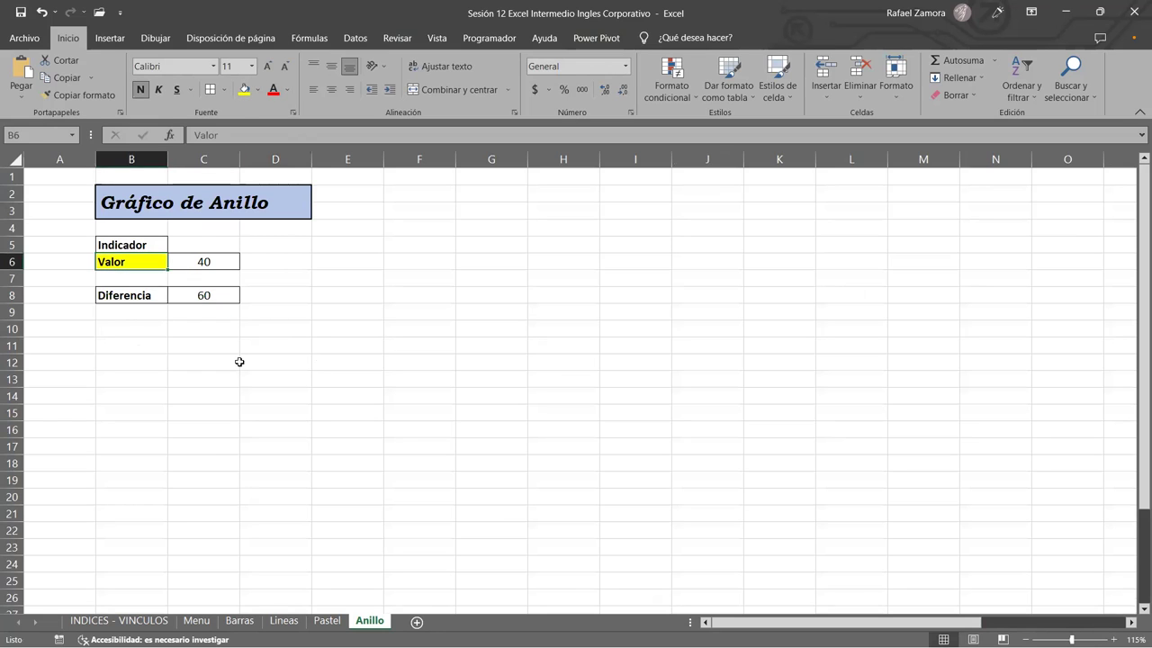
{"action": "left_click", "coordinate": [246, 378]}
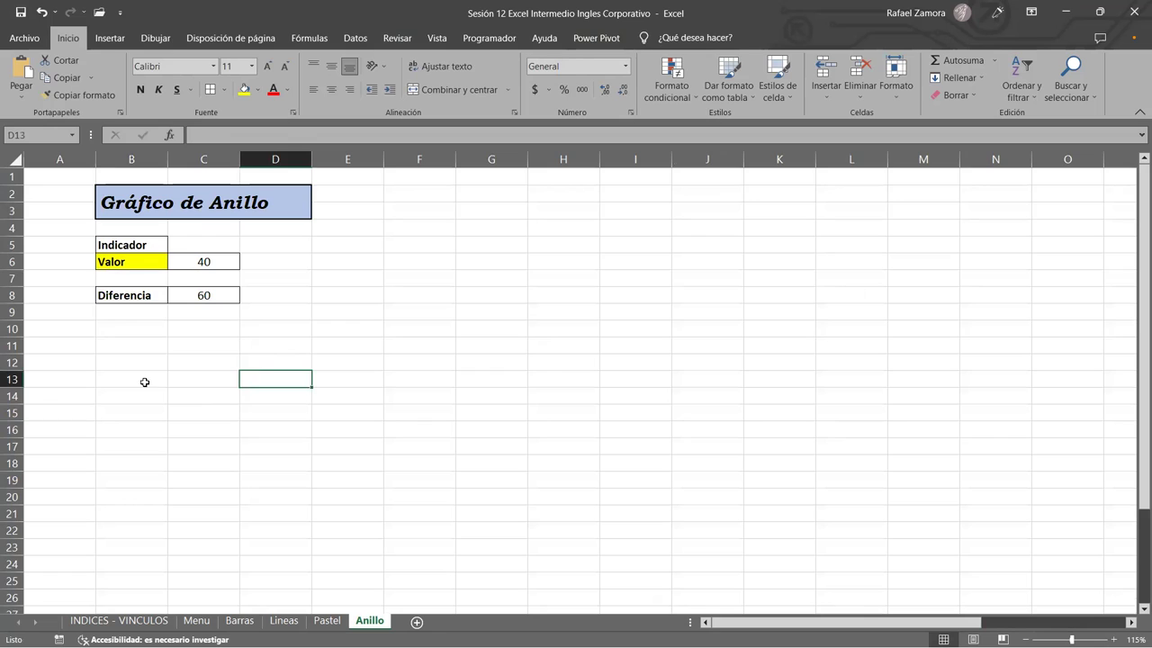
Fill the Diferencia label cell B8 with a light peach colour
{"action": "left_click", "coordinate": [144, 297]}
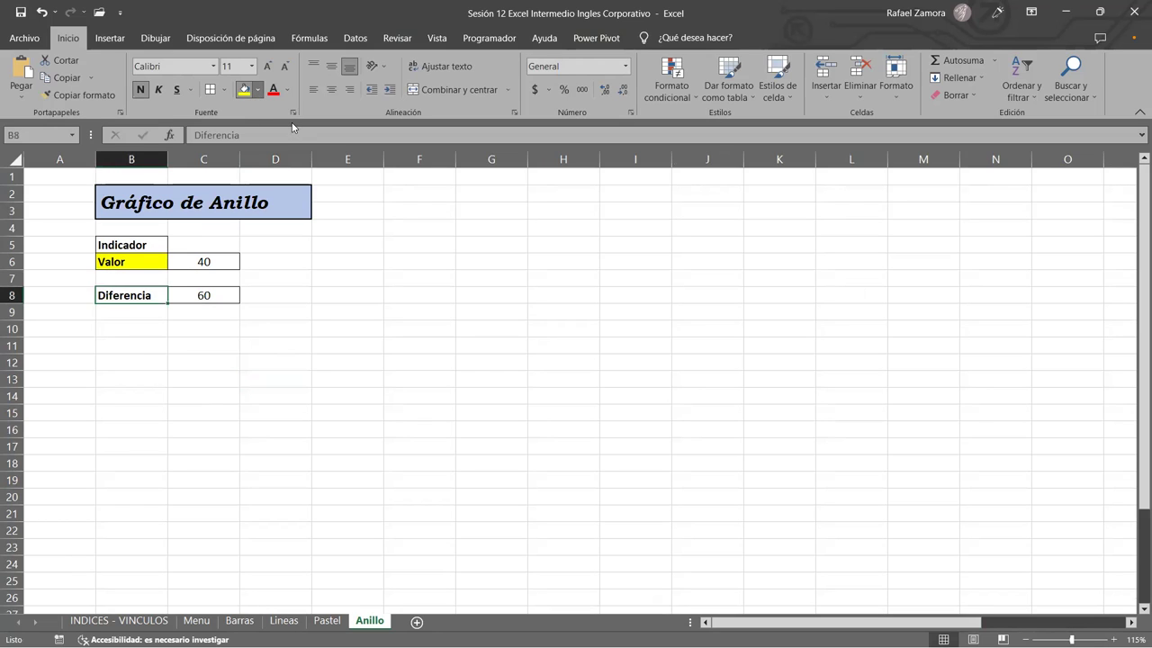
{"action": "left_click", "coordinate": [258, 89]}
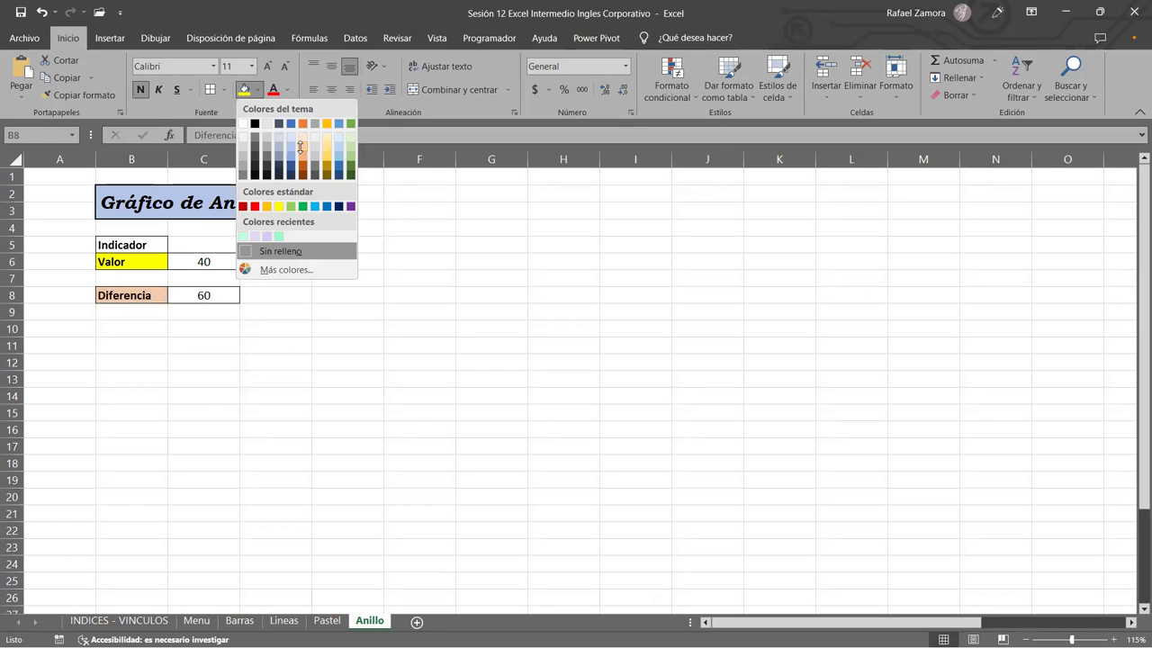
{"action": "left_click", "coordinate": [491, 412]}
{"action": "left_click", "coordinate": [160, 245]}
{"action": "left_click", "coordinate": [345, 397]}
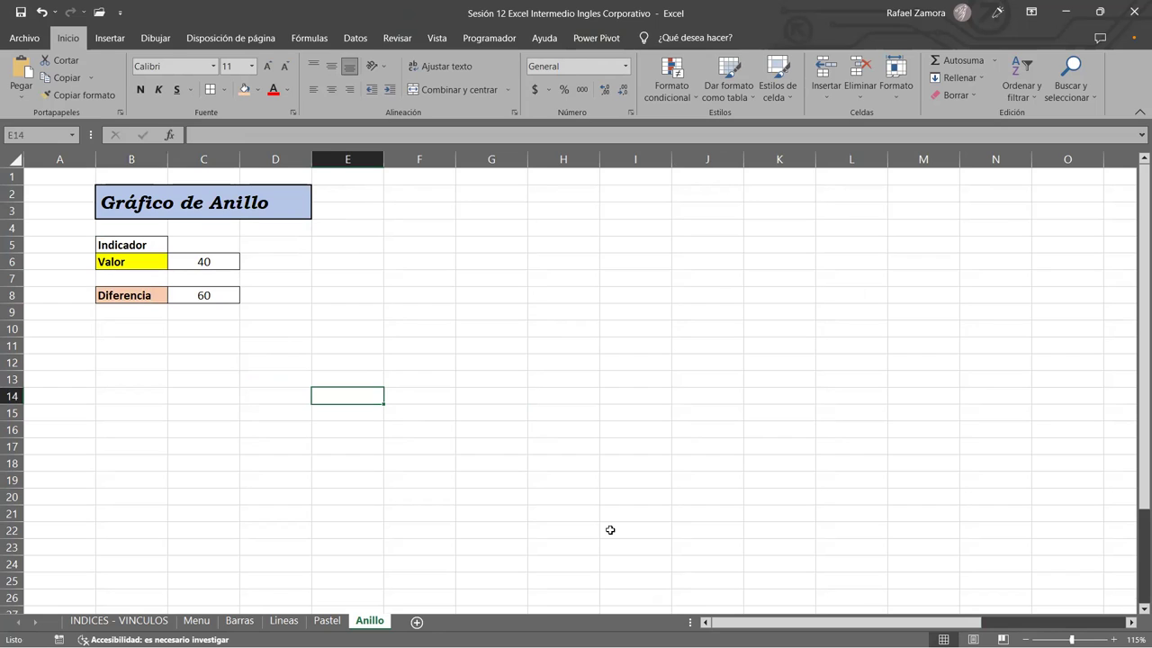
{"action": "left_click", "coordinate": [311, 622]}
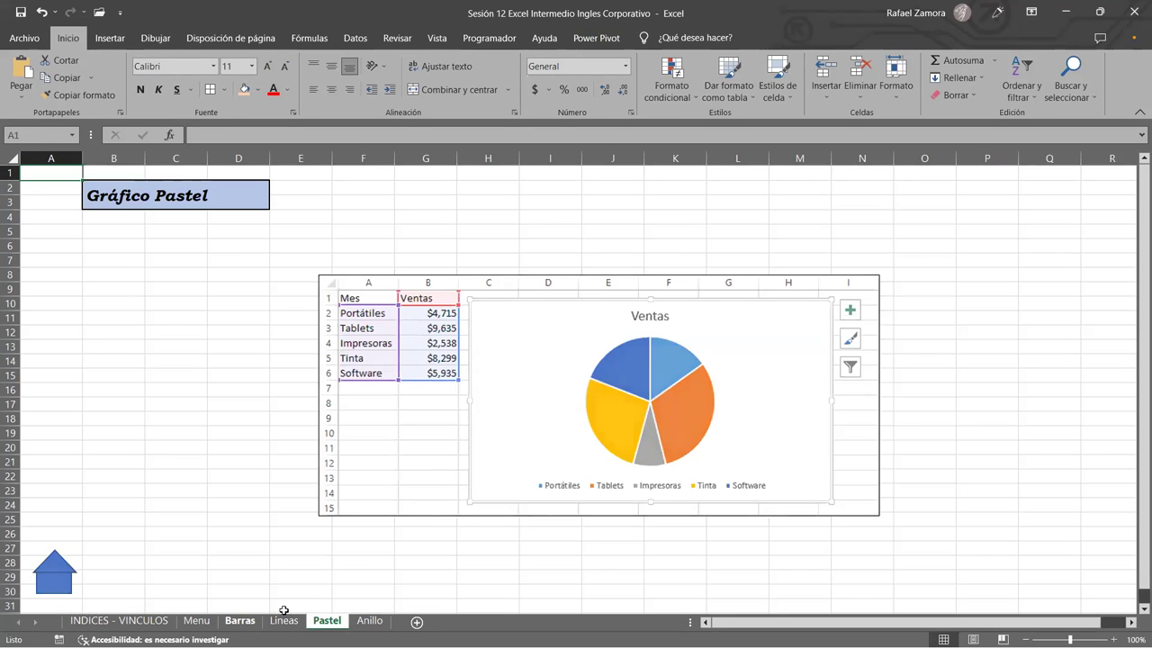
{"action": "left_click", "coordinate": [240, 620]}
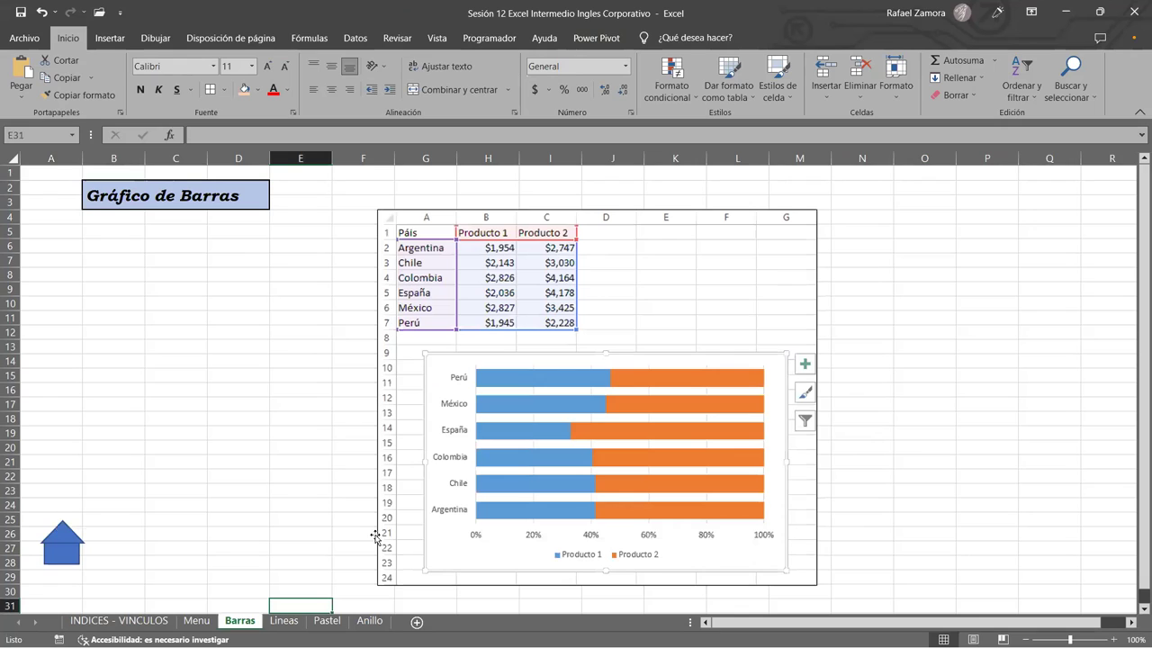
{"action": "left_click", "coordinate": [367, 620]}
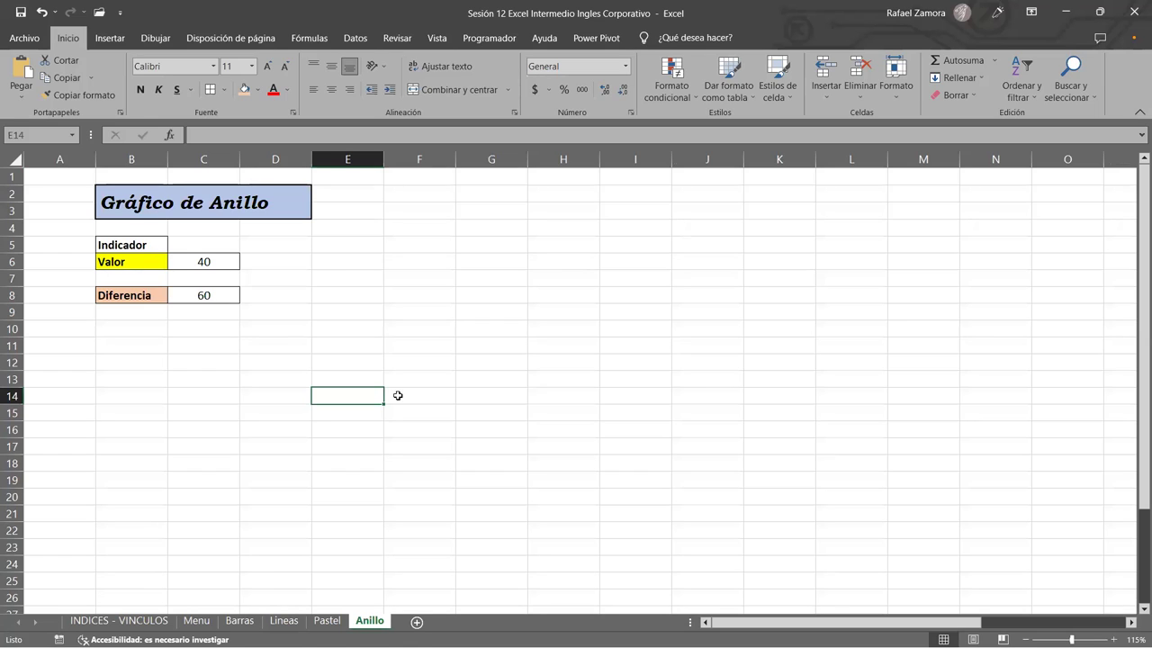
{"action": "left_click", "coordinate": [488, 364]}
{"action": "left_click", "coordinate": [327, 380]}
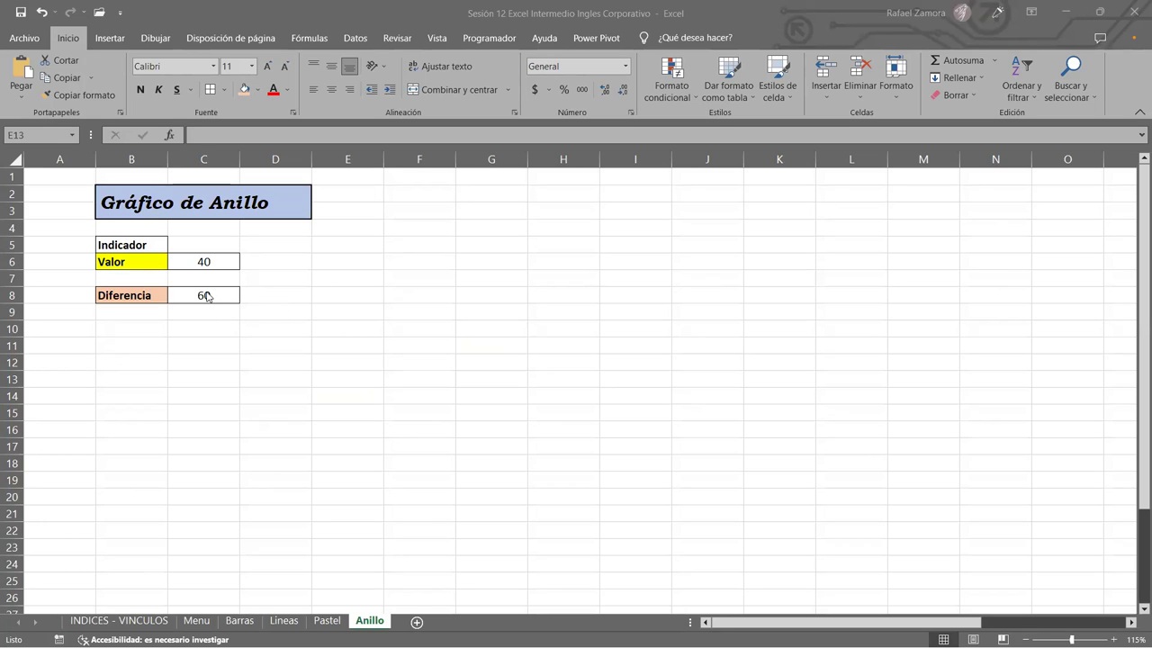
{"action": "left_click", "coordinate": [322, 381]}
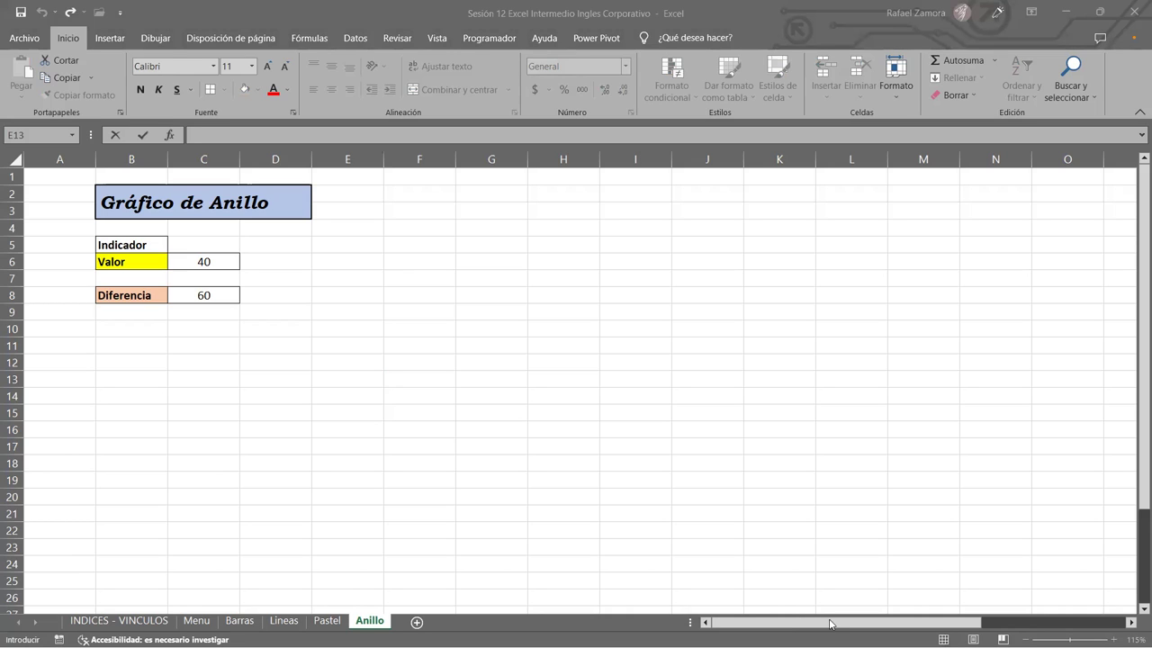
Select the 5–100 helper values in W3:W22, named porcen
{"action": "left_click_drag", "start_coordinate": [829, 623], "coordinate": [974, 624]}
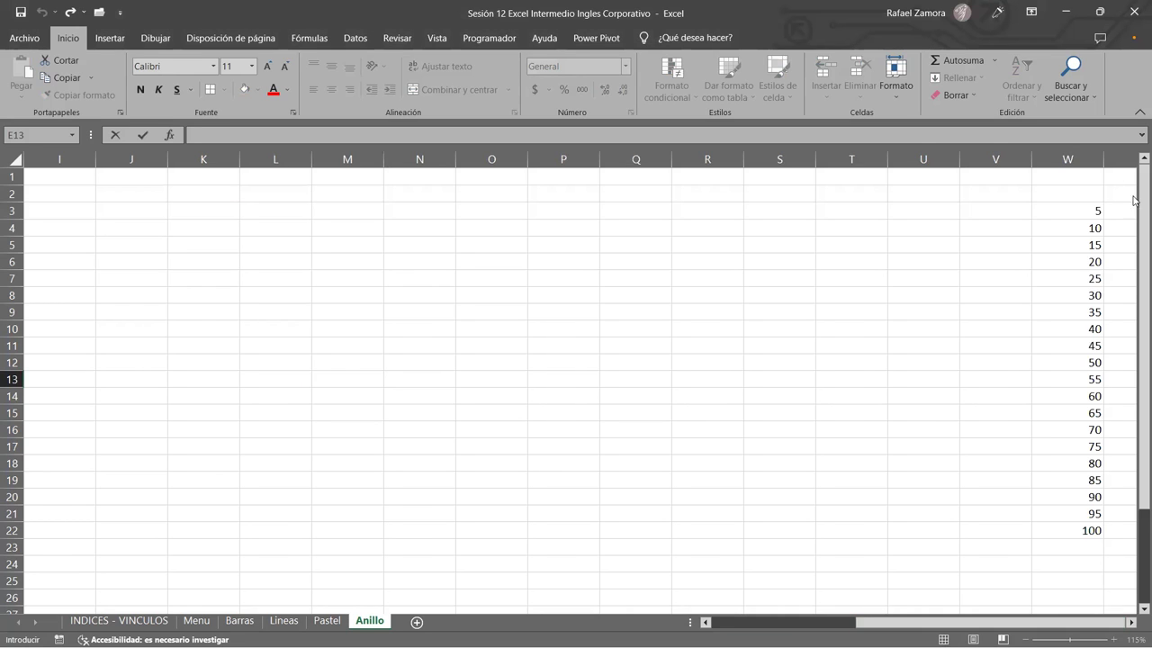
{"action": "left_click", "coordinate": [1058, 208]}
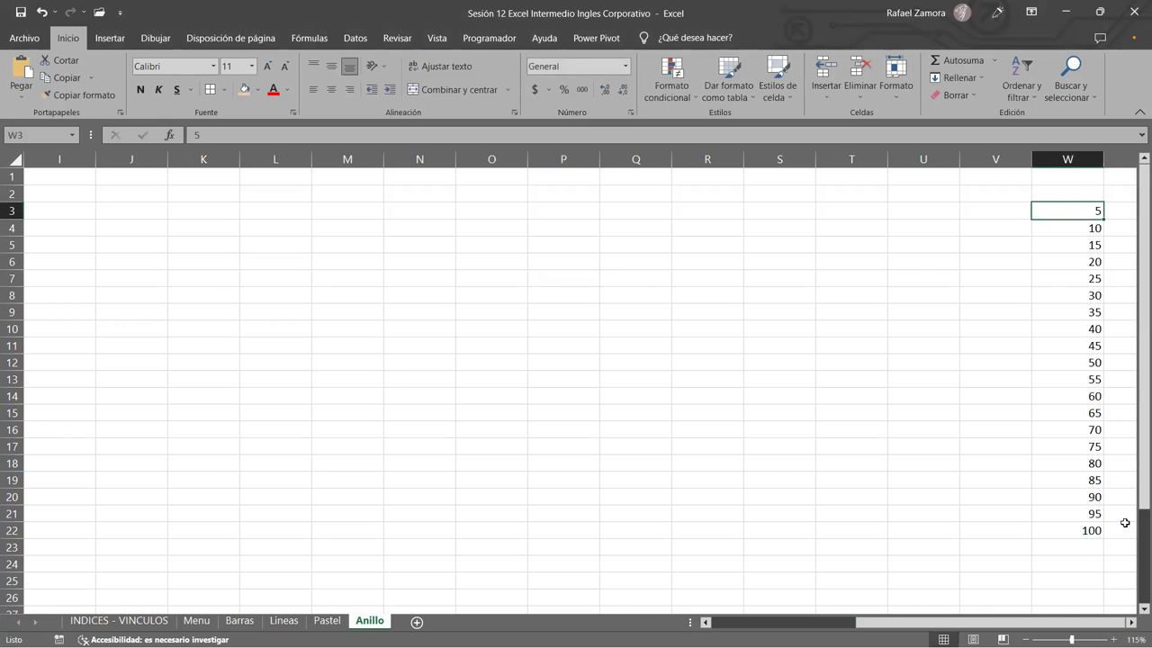
{"action": "left_click_drag", "start_coordinate": [1065, 216], "coordinate": [1091, 528]}
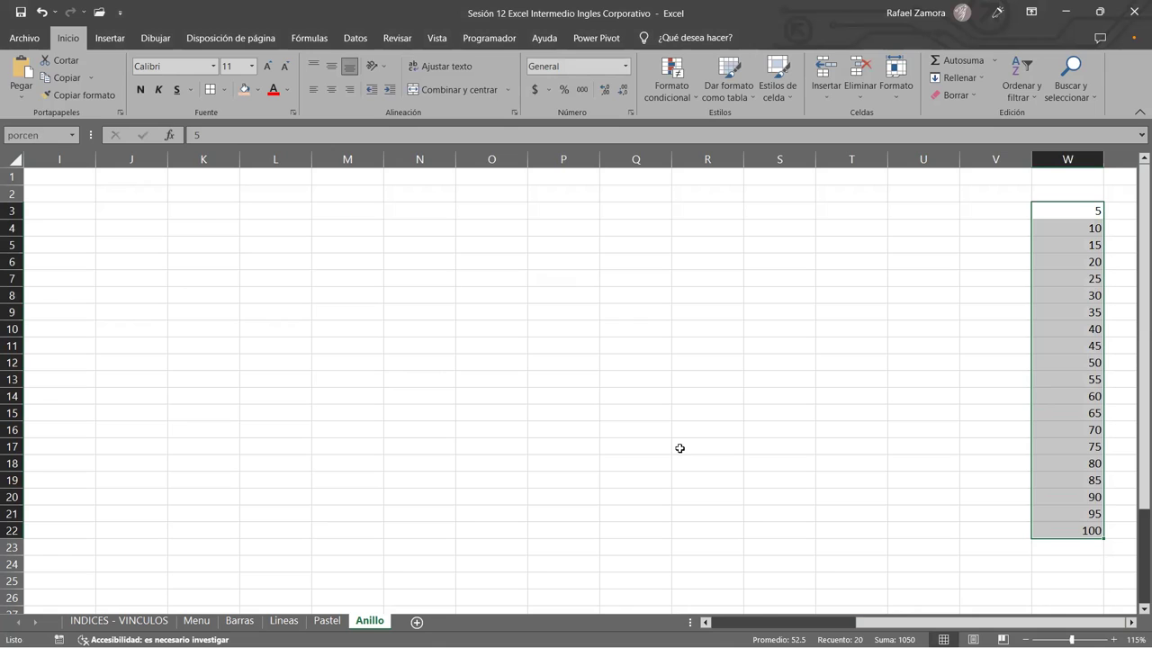
Choose 65 from C6's dropdown so Diferencia in C8 shows 35
{"action": "left_click_drag", "start_coordinate": [885, 624], "coordinate": [741, 624]}
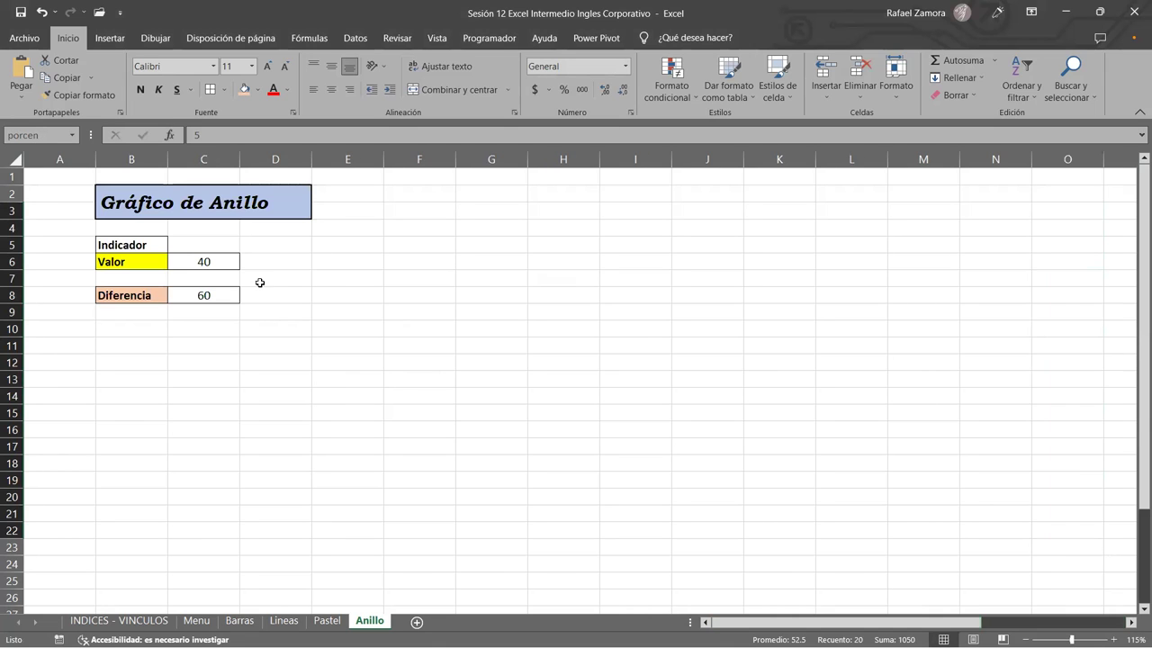
{"action": "left_click", "coordinate": [232, 259]}
{"action": "left_click", "coordinate": [246, 262]}
{"action": "left_click", "coordinate": [207, 337]}
{"action": "left_click", "coordinate": [220, 299]}
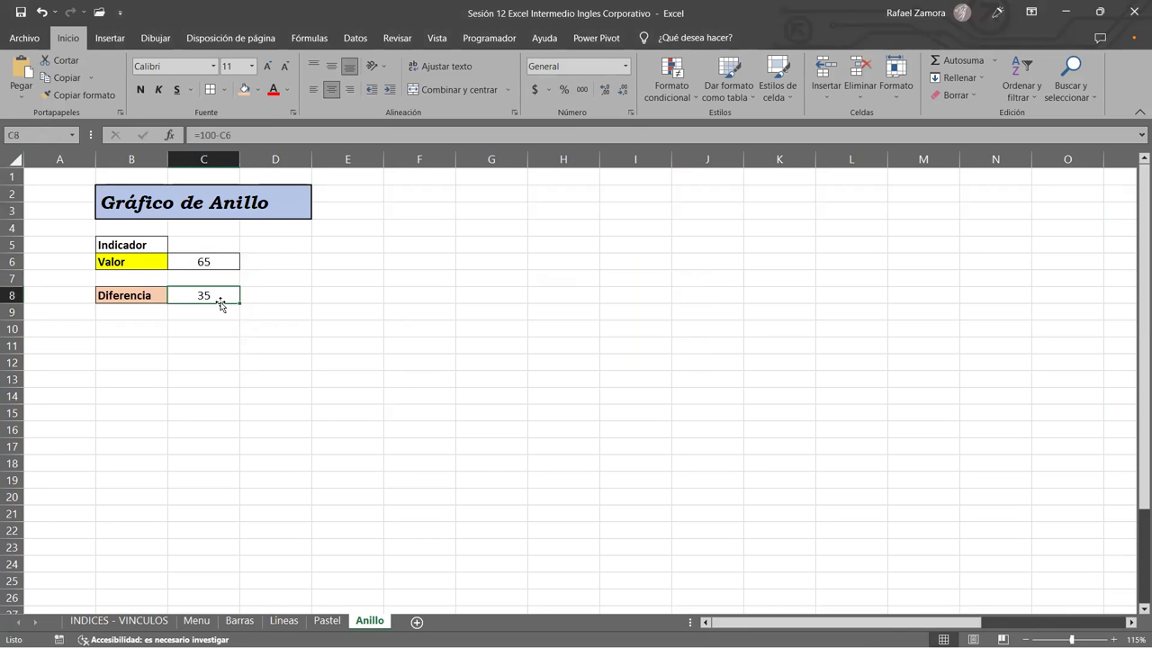
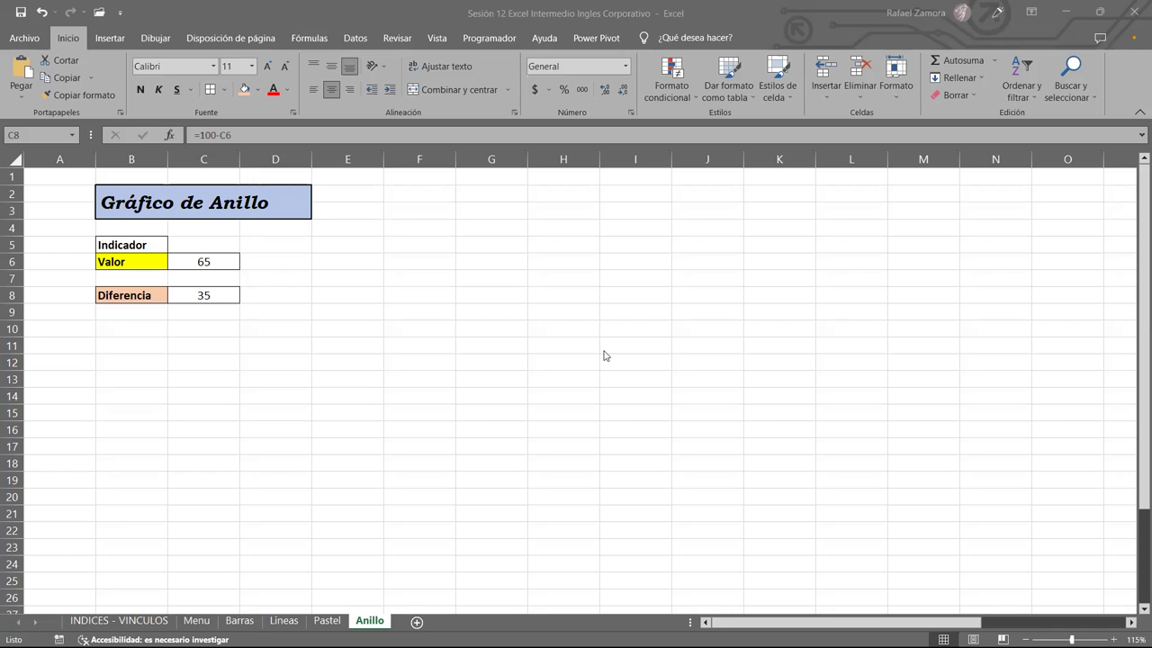
Select empty cell G8, away from the Valor data, for the chart
{"action": "left_click", "coordinate": [388, 359]}
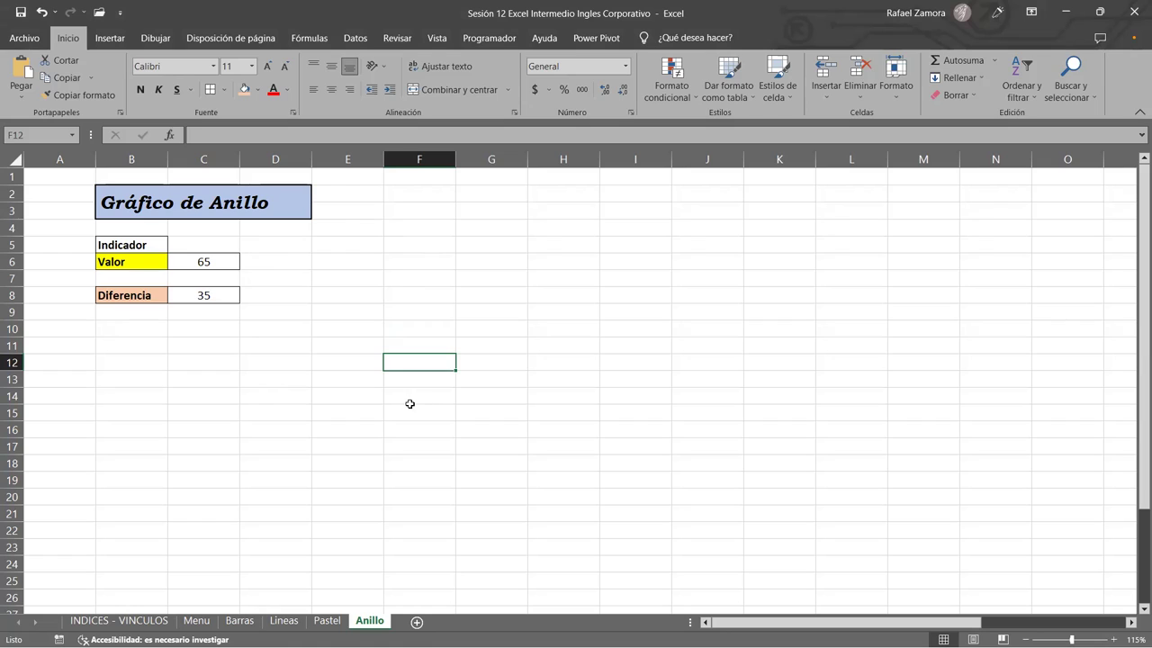
{"action": "left_click", "coordinate": [514, 302]}
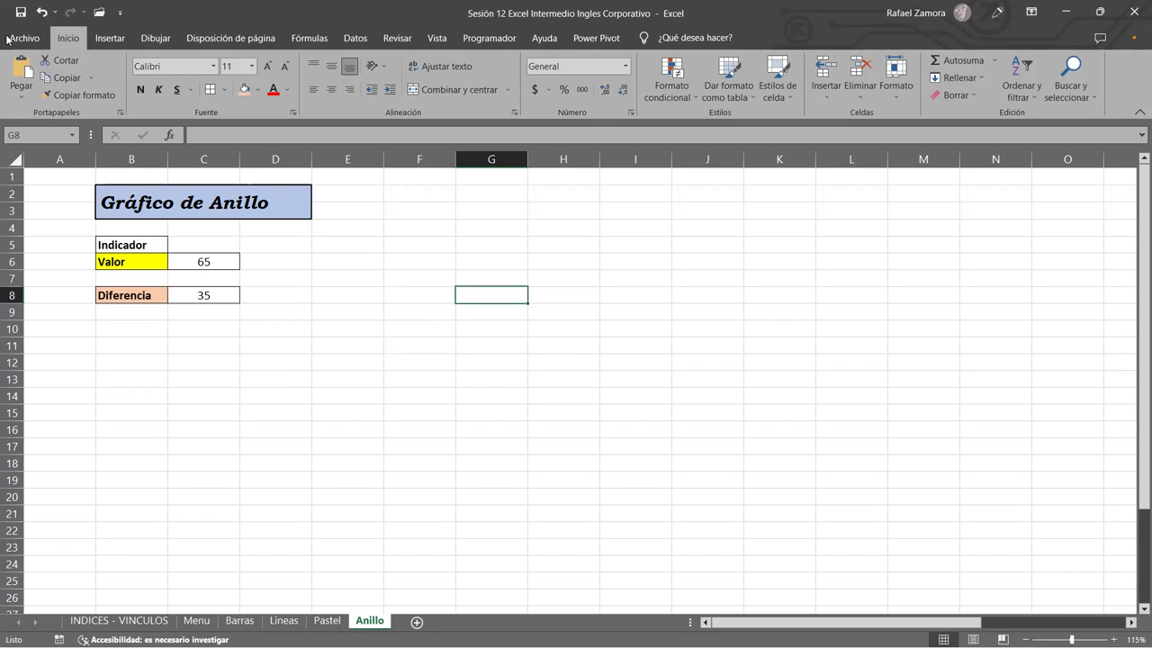
Insert an empty Anillos doughnut chart and drag it up beside the Valor table
{"action": "left_click", "coordinate": [109, 39]}
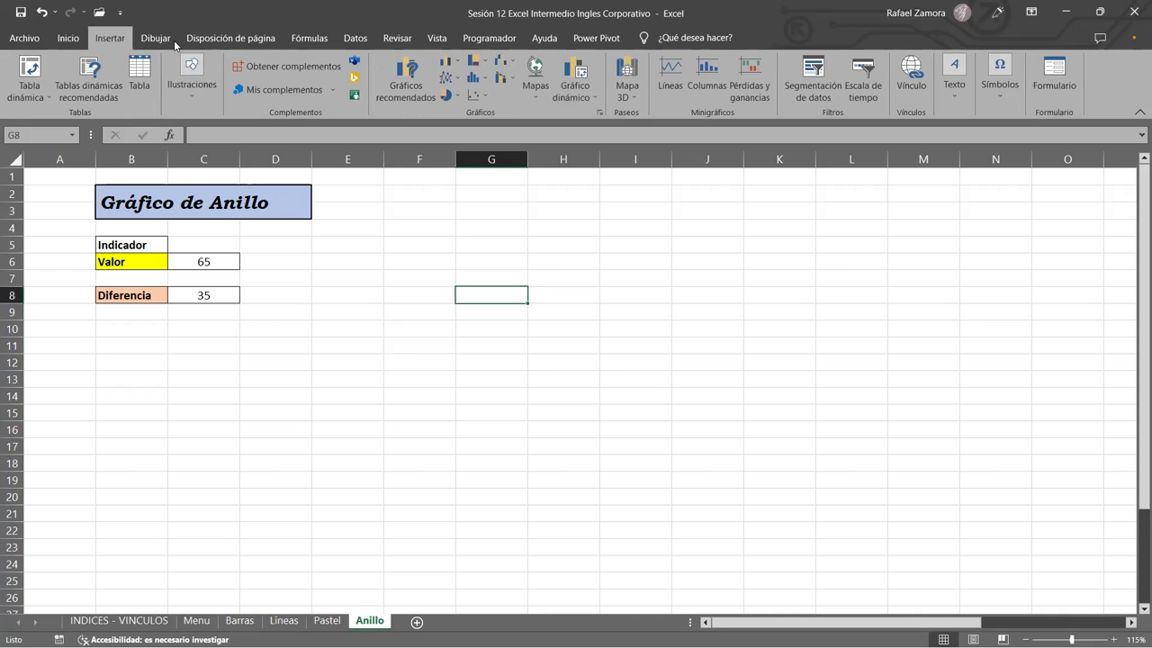
{"action": "left_click", "coordinate": [459, 97]}
{"action": "left_click", "coordinate": [458, 95]}
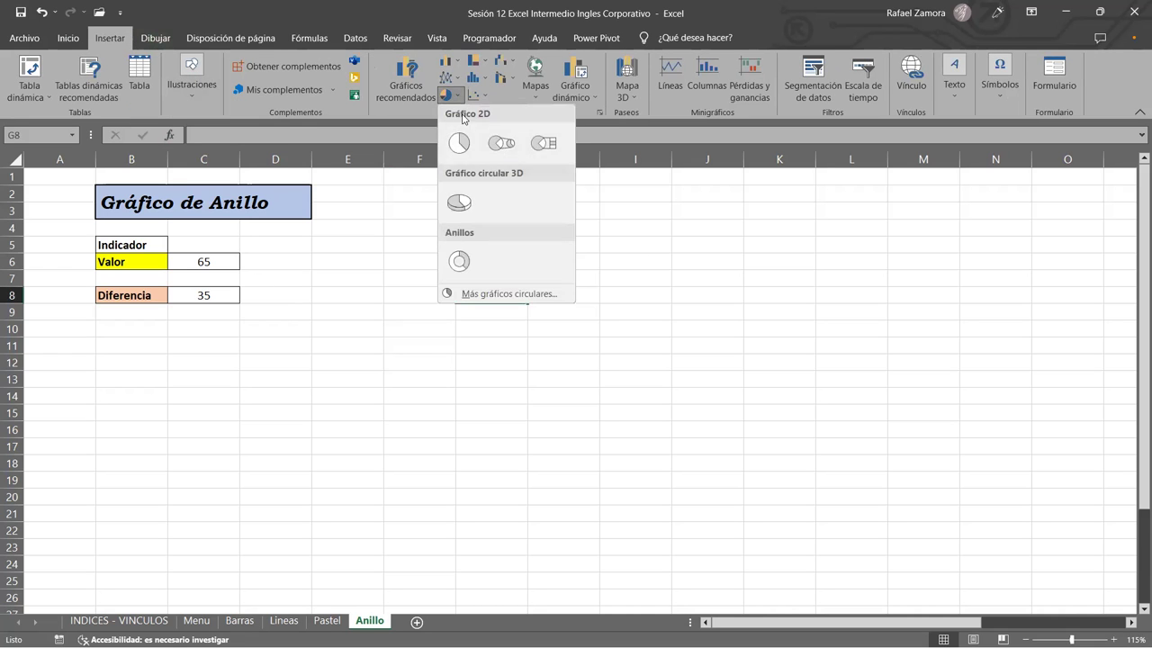
{"action": "left_click", "coordinate": [466, 269]}
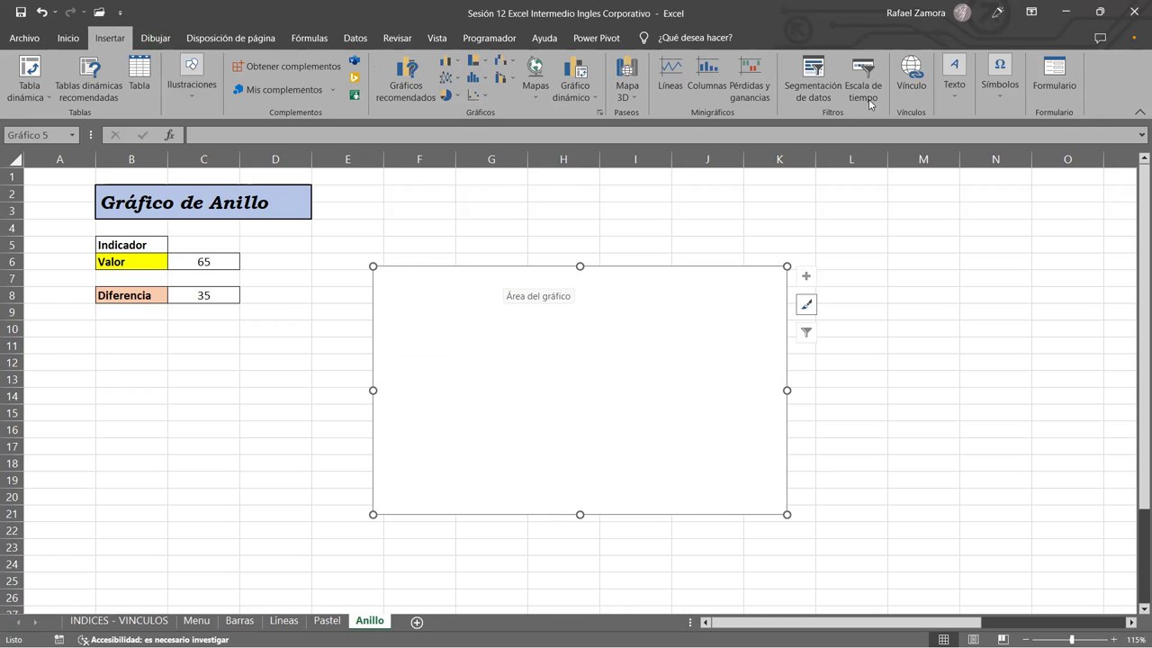
{"action": "mouse_move", "coordinate": [746, 330]}
{"action": "left_mouse_down"}
{"action": "mouse_move", "coordinate": [719, 278]}
{"action": "mouse_move", "coordinate": [730, 271]}
{"action": "left_mouse_up"}
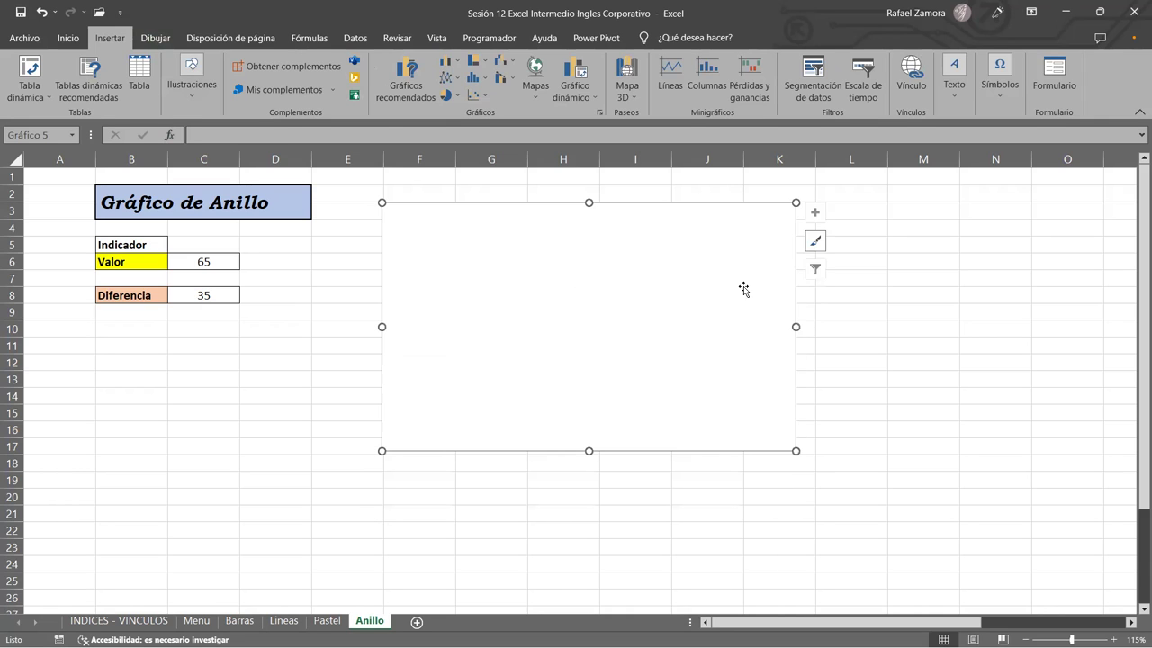
Open Seleccionar datos from the empty doughnut chart's right-click menu and nudge the dialog up
{"action": "right_click", "coordinate": [671, 315]}
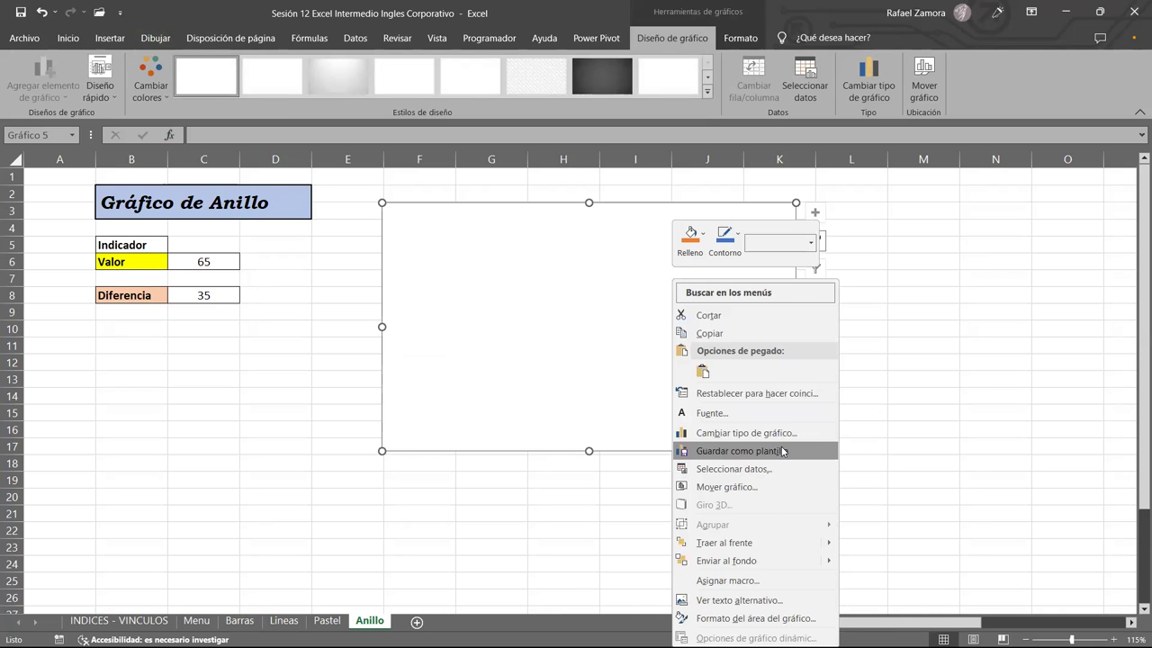
{"action": "left_click", "coordinate": [763, 472]}
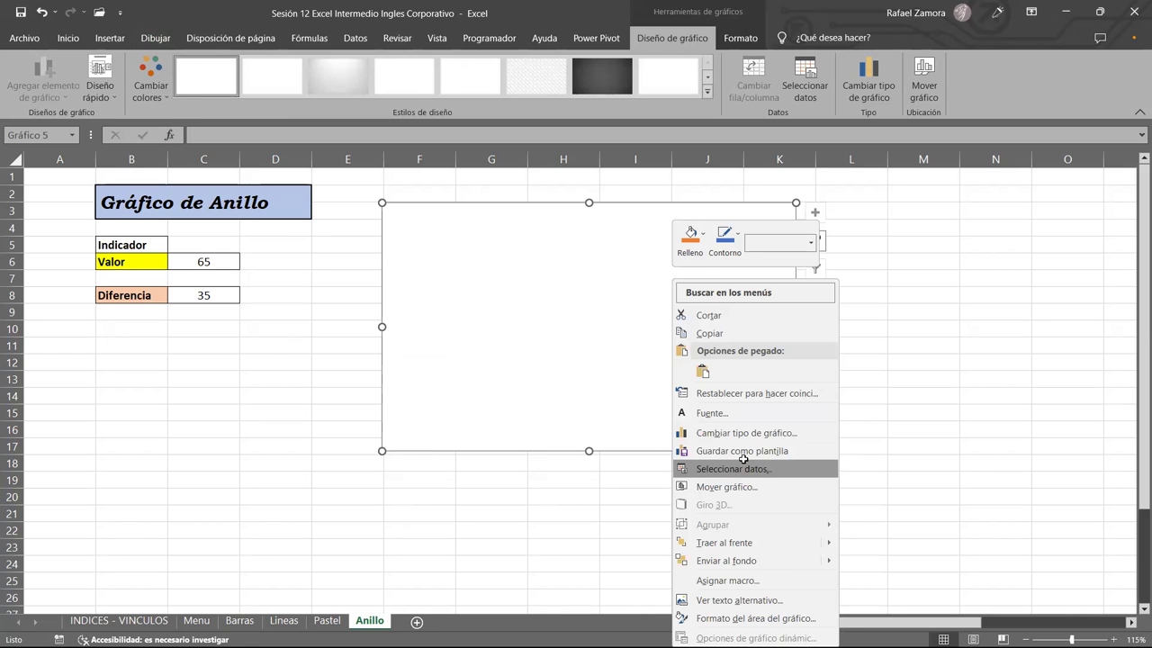
{"action": "left_click_drag", "start_coordinate": [635, 219], "coordinate": [637, 198]}
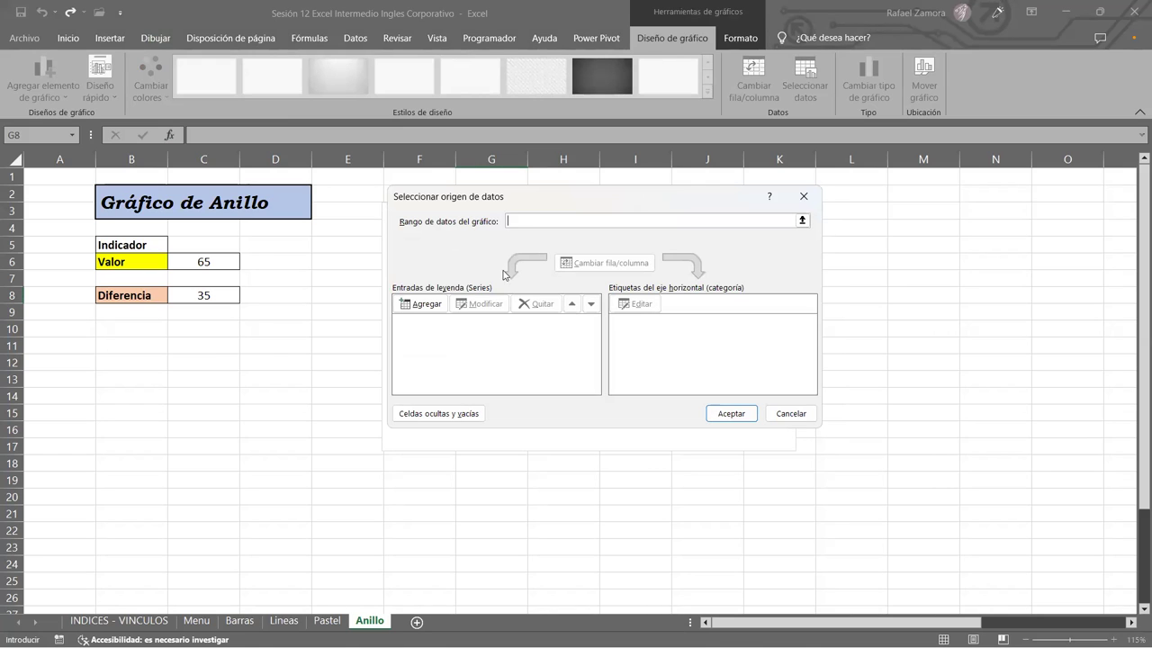
Add a new data series named Indicadores in the Modificar serie dialog
{"action": "left_click", "coordinate": [426, 303]}
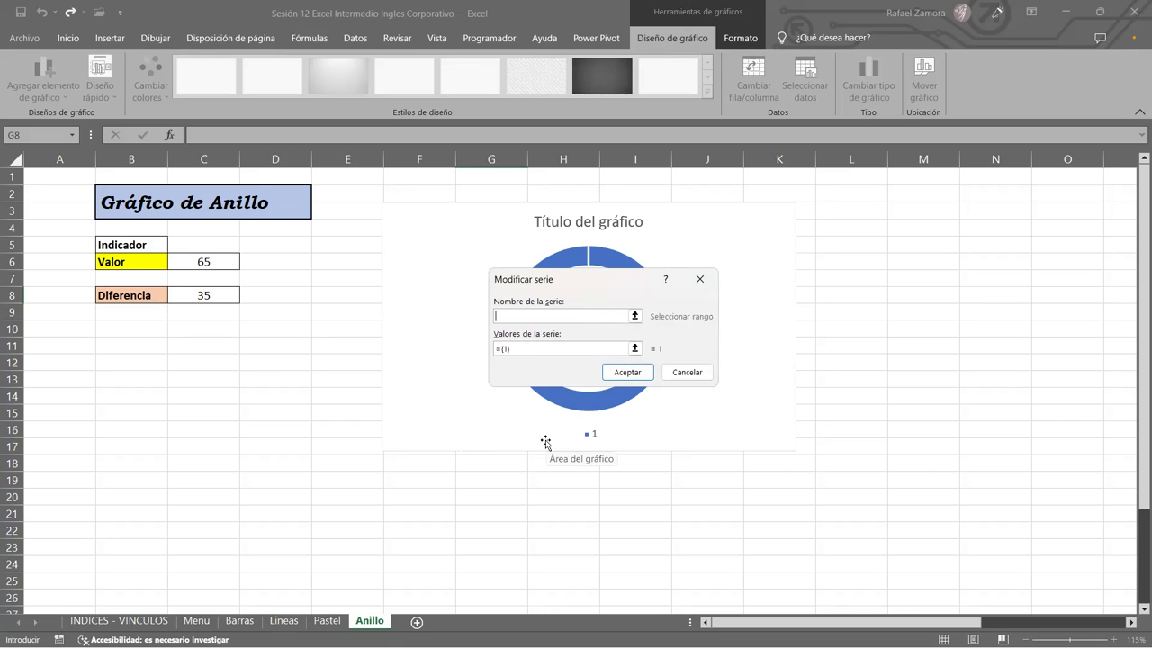
{"action": "type", "text": "Indicadores"}
{"action": "left_click", "coordinate": [536, 353]}
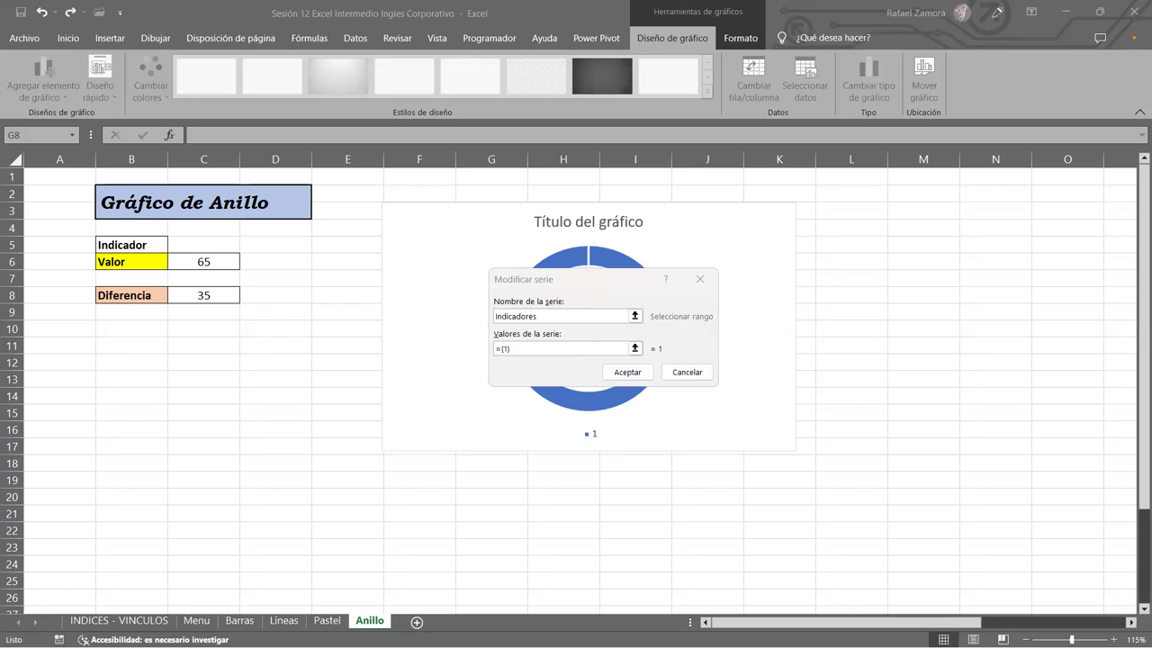
Set the Indicadores values to twenty 1s ={1,1,...,1}, confirm, and move the dialog aside
{"action": "left_click", "coordinate": [777, 606]}
{"action": "left_click", "coordinate": [507, 349]}
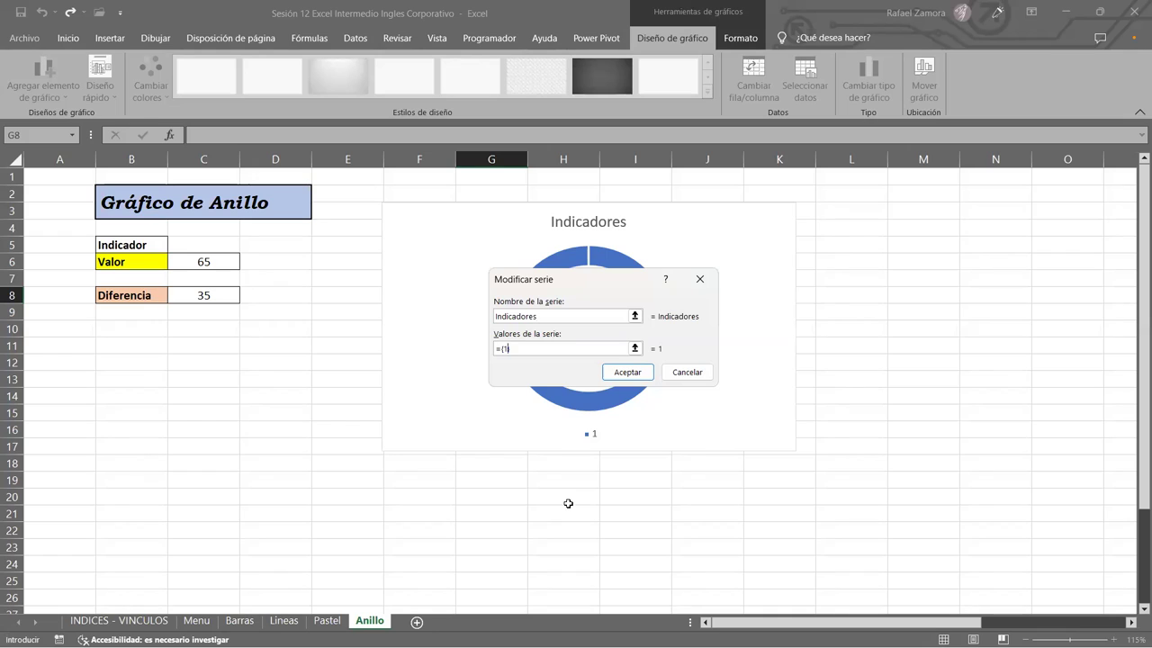
{"action": "type", "text": ",1,1,1,1,1,1,1,1,1,1,1,1,1,1,1,1,1,1,1,1"}
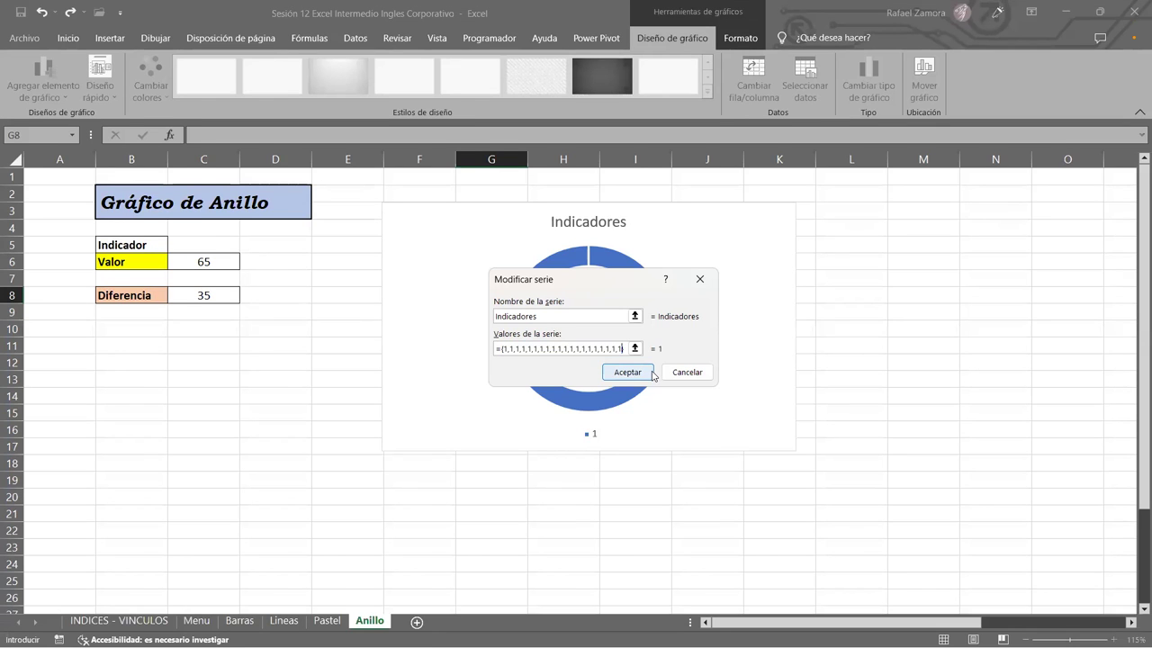
{"action": "left_click", "coordinate": [627, 372]}
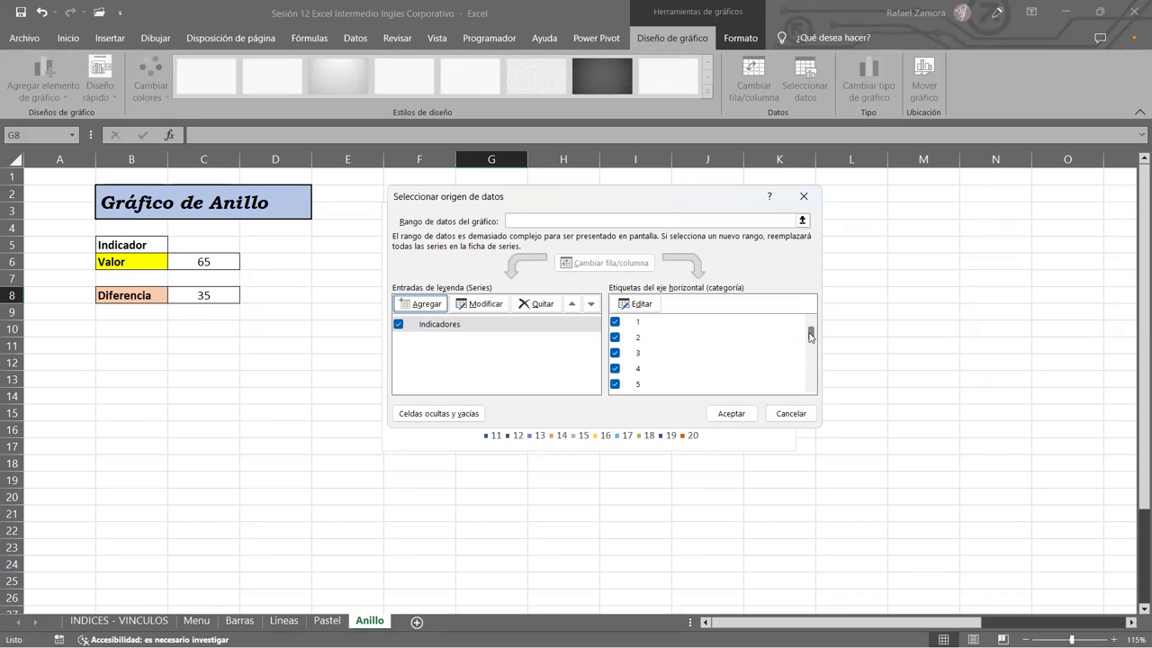
{"action": "left_click_drag", "start_coordinate": [811, 337], "coordinate": [809, 380]}
{"action": "left_click_drag", "start_coordinate": [809, 369], "coordinate": [809, 356]}
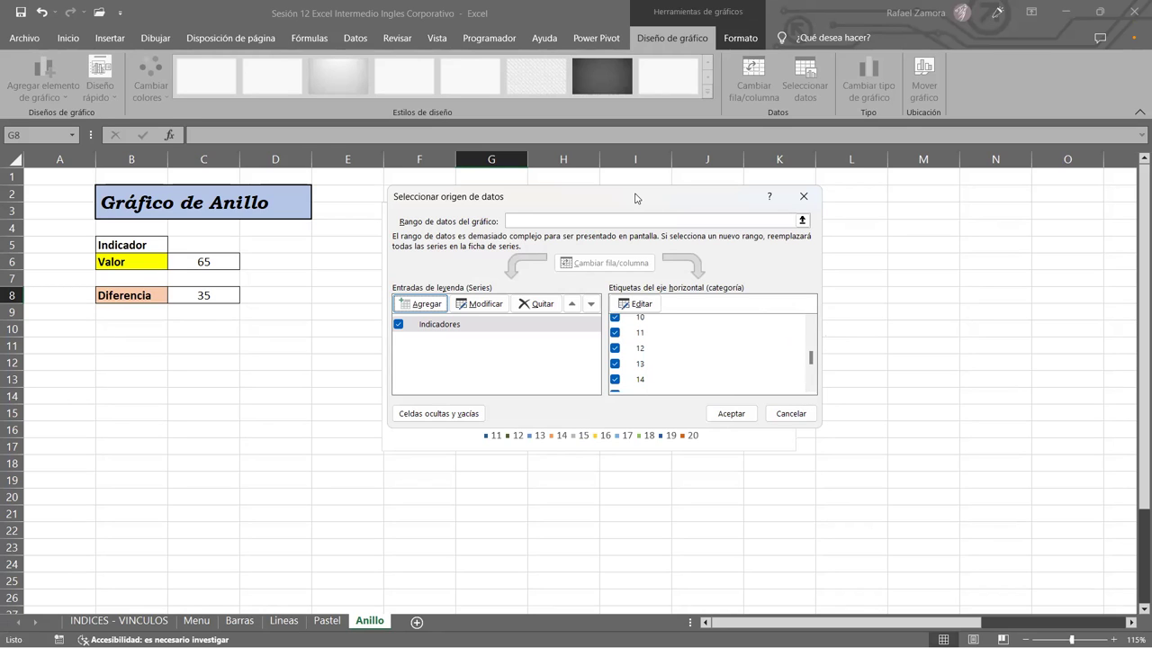
{"action": "left_click_drag", "start_coordinate": [635, 197], "coordinate": [933, 101]}
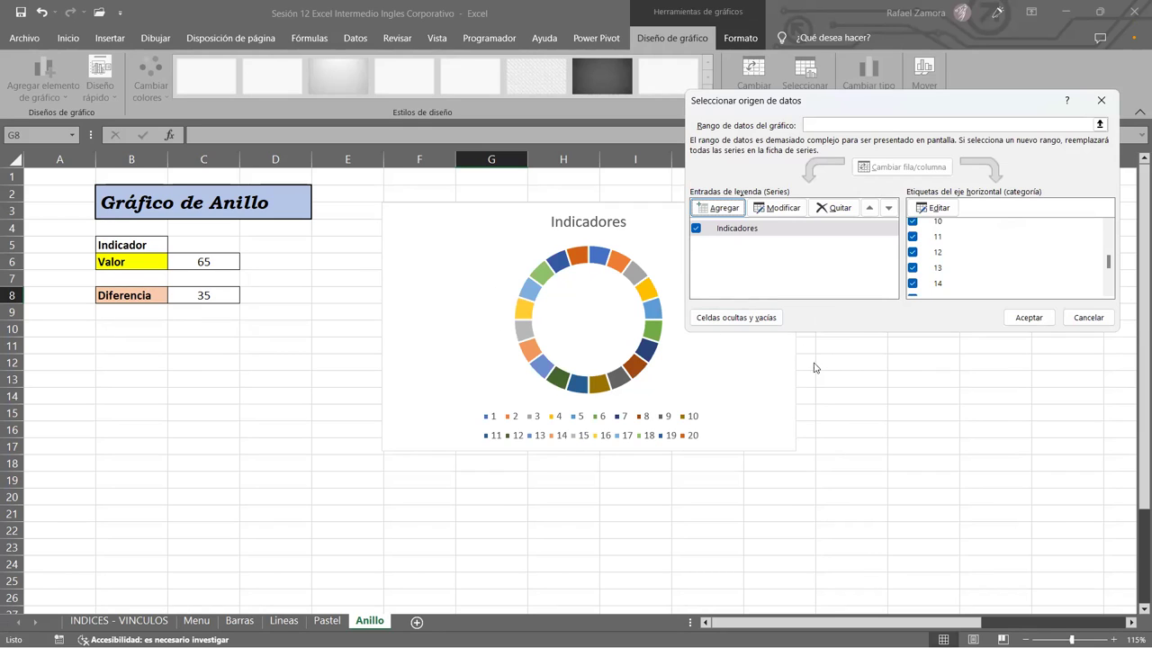
Close the data source dialog, then undo the 20-segment series to blank the chart
{"action": "left_click", "coordinate": [1044, 319]}
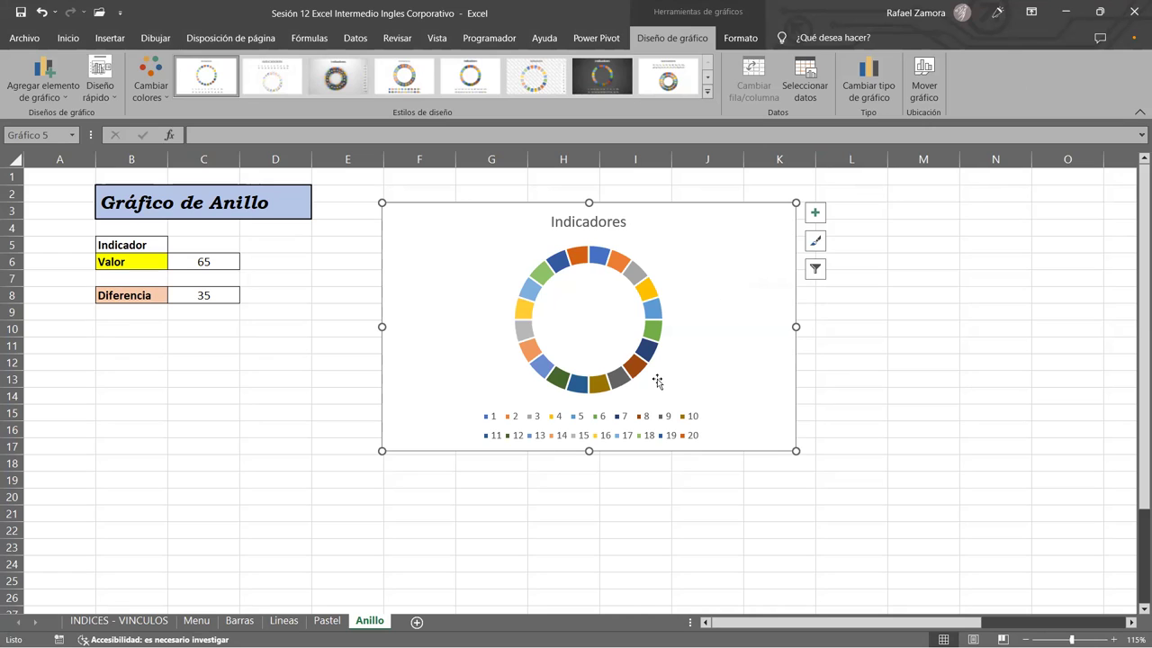
{"action": "key", "text": "Delete"}
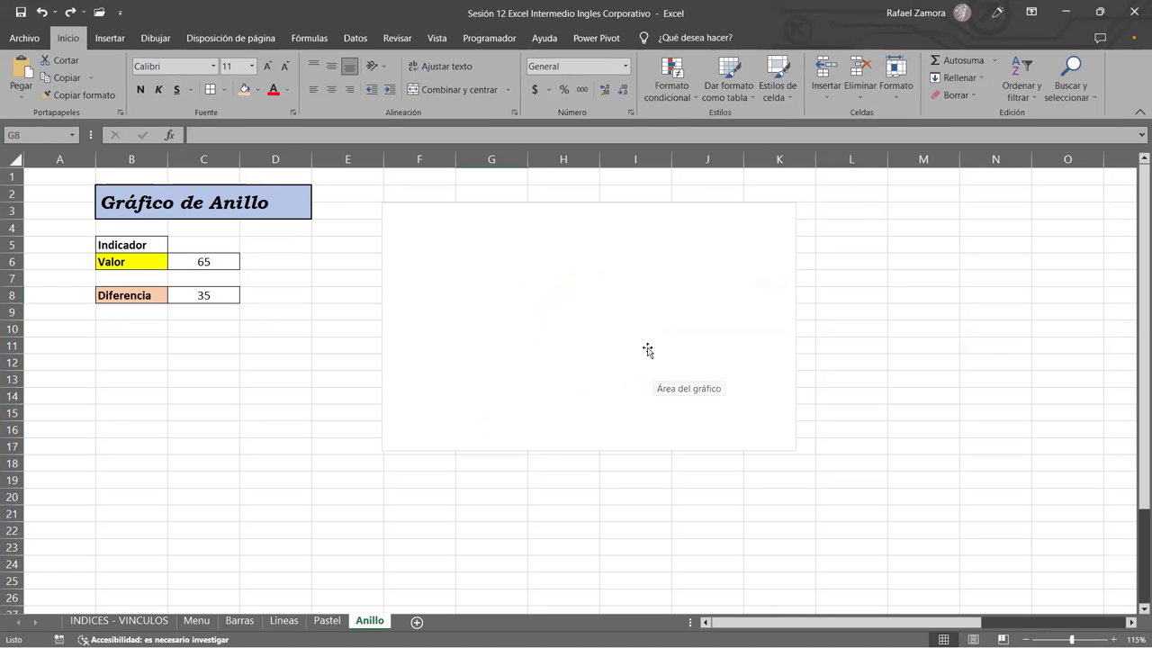
Open Seleccionar datos for the blank doughnut chart and start adding a new series
{"action": "left_click", "coordinate": [679, 288]}
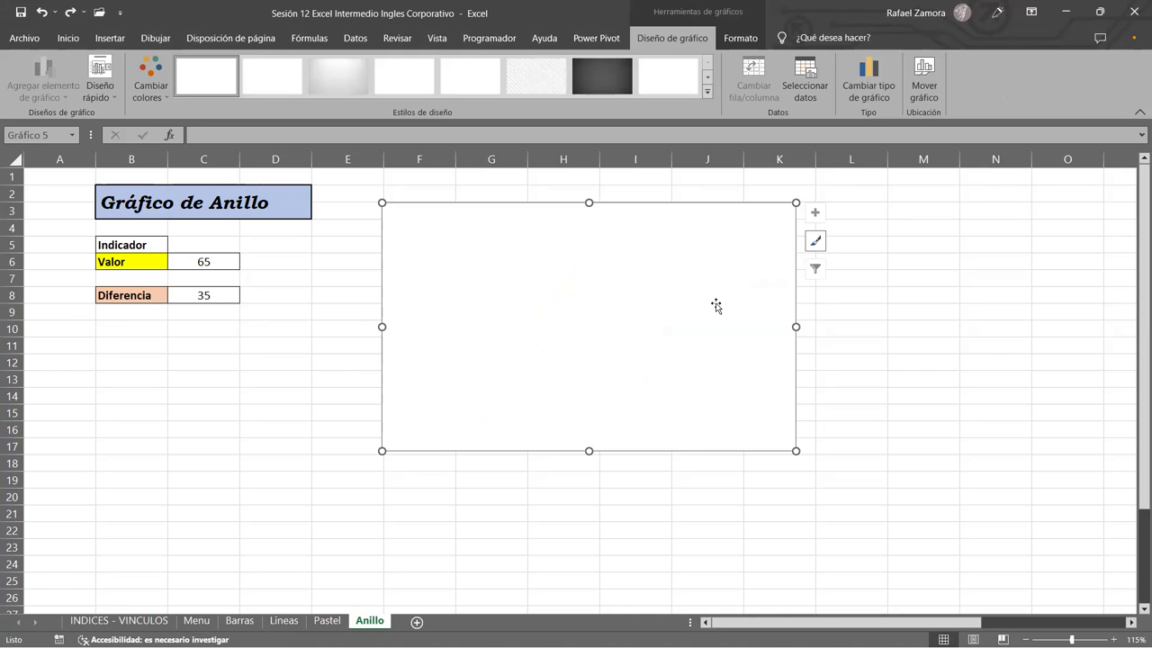
{"action": "right_click", "coordinate": [705, 273]}
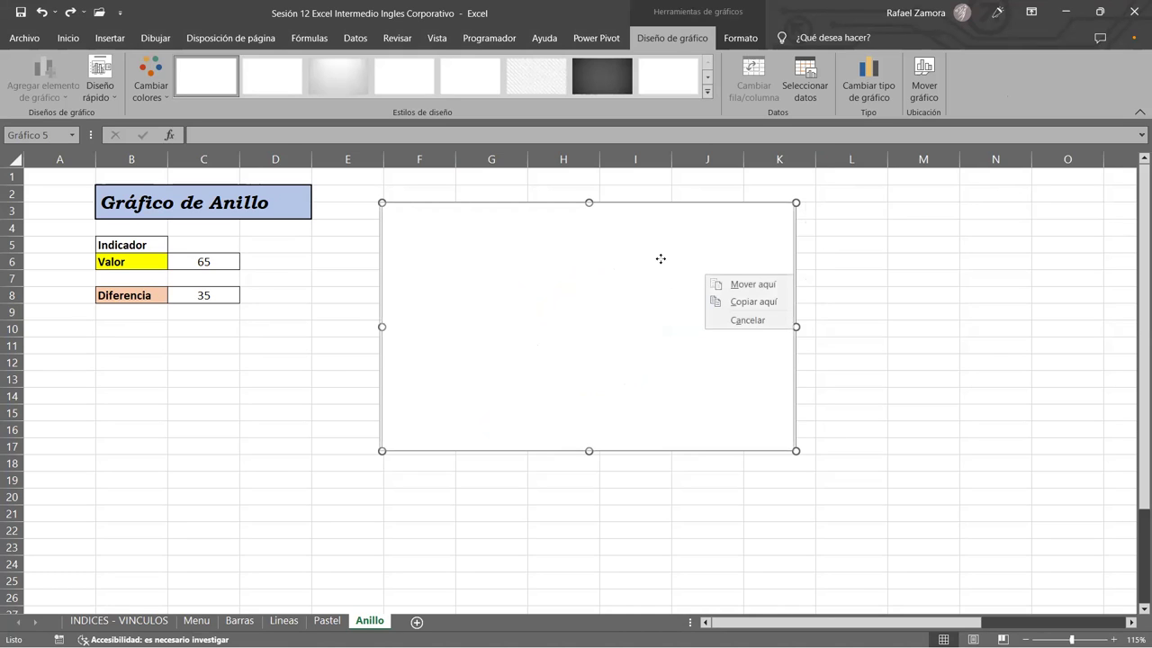
{"action": "left_click", "coordinate": [623, 250]}
{"action": "right_click", "coordinate": [622, 250]}
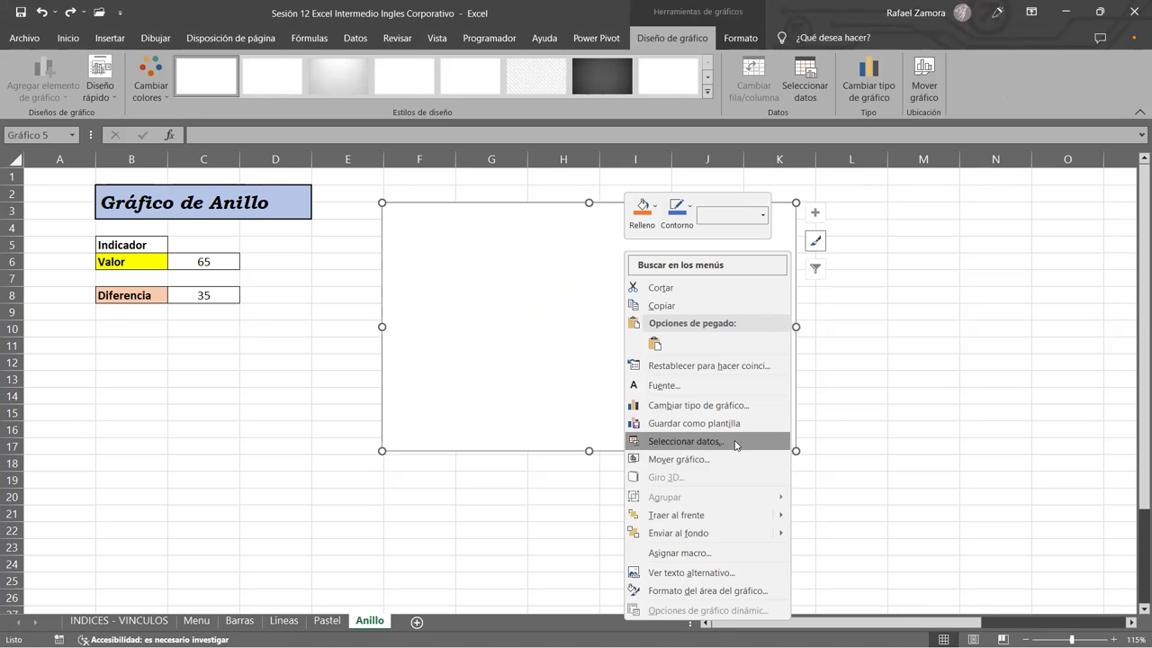
{"action": "left_click", "coordinate": [736, 442]}
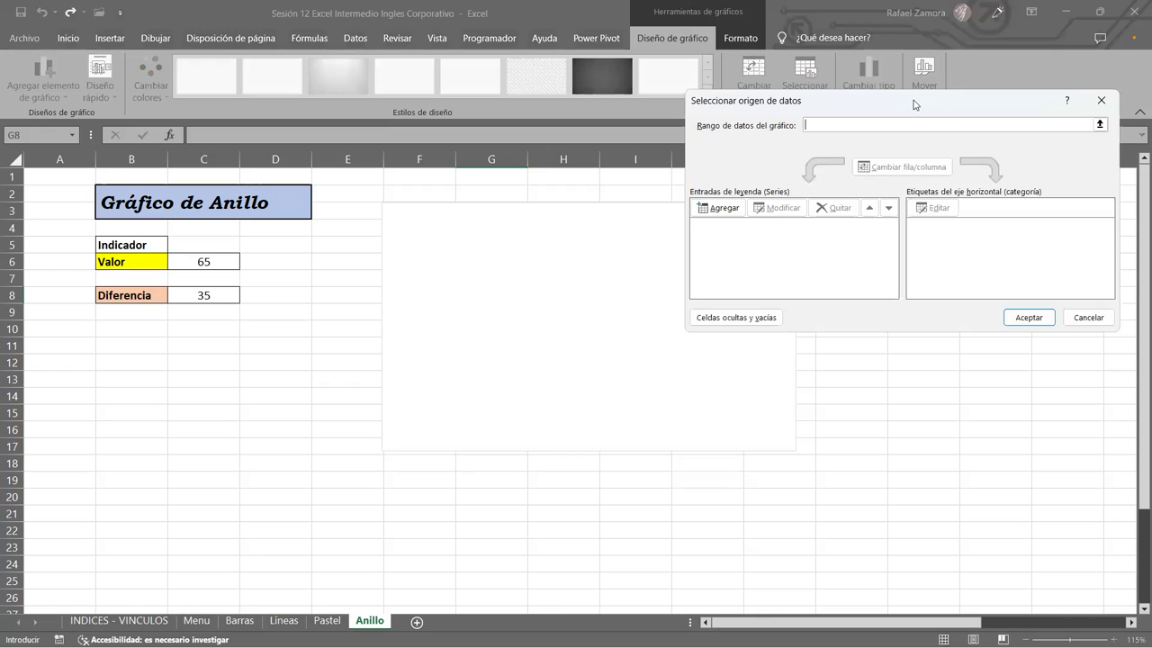
{"action": "left_click_drag", "start_coordinate": [914, 105], "coordinate": [621, 87]}
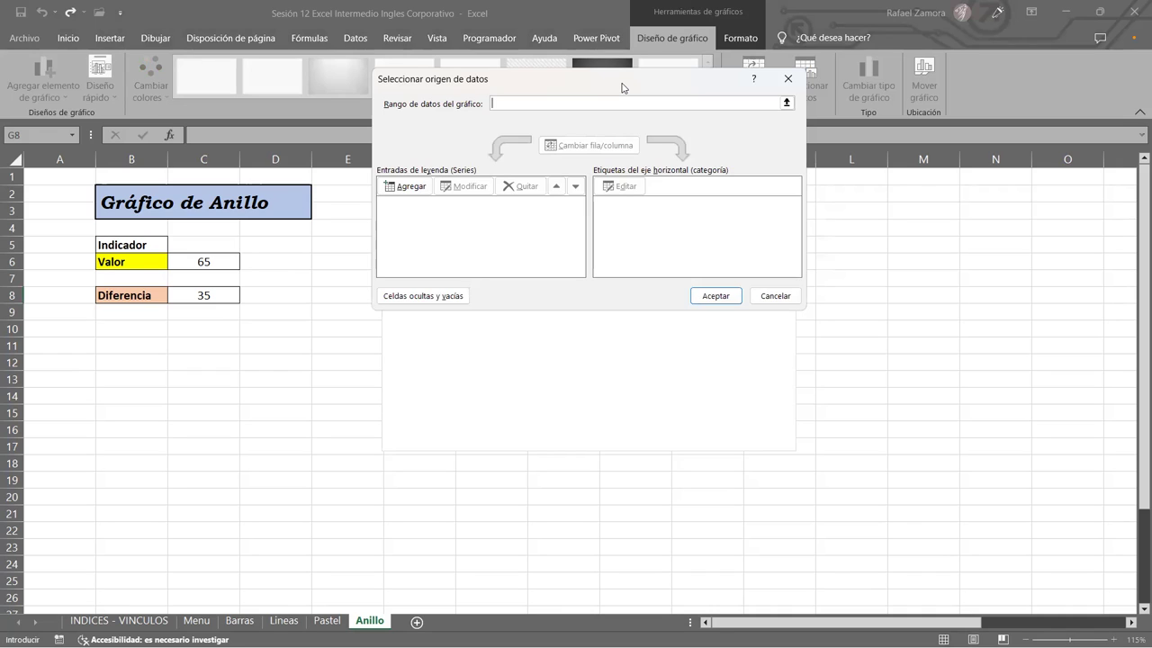
{"action": "left_click", "coordinate": [410, 186]}
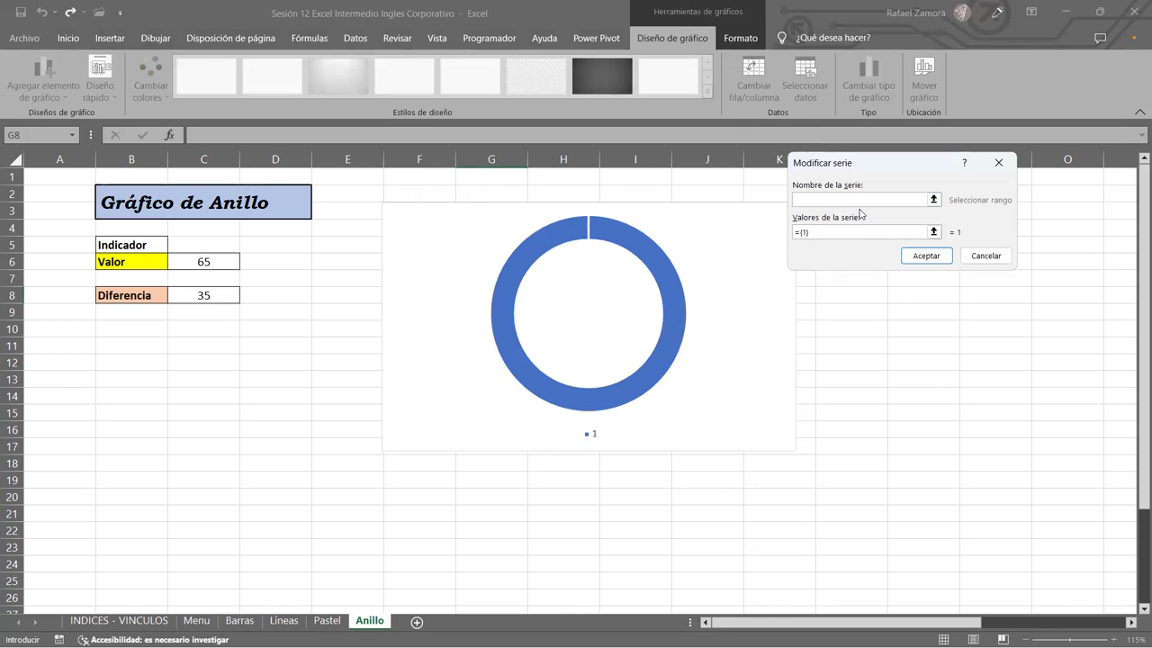
Name the series from =Anillo!$B$5 (Indicador), give it twenty values of 1, and confirm
{"action": "left_click", "coordinate": [119, 244]}
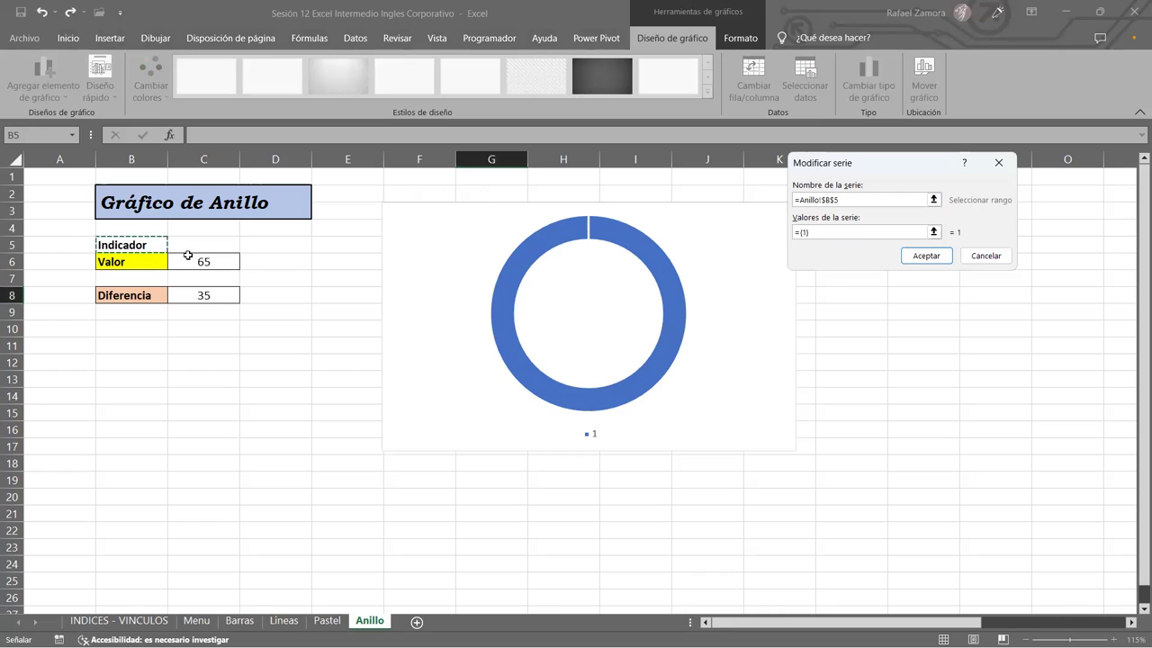
{"action": "left_click", "coordinate": [820, 231]}
{"action": "left_click", "coordinate": [806, 232]}
{"action": "type", "text": ",1,1,1,1,1,1,1,1,1,1,1,1,1,1,1,1,1,1,1"}
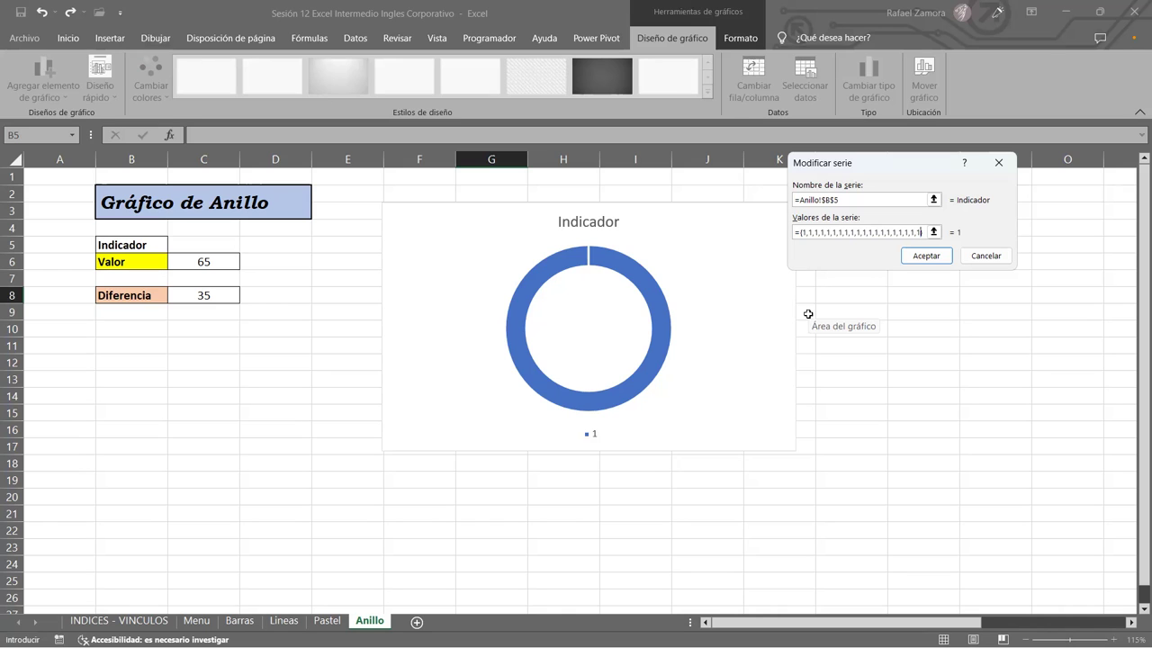
{"action": "left_click", "coordinate": [926, 256]}
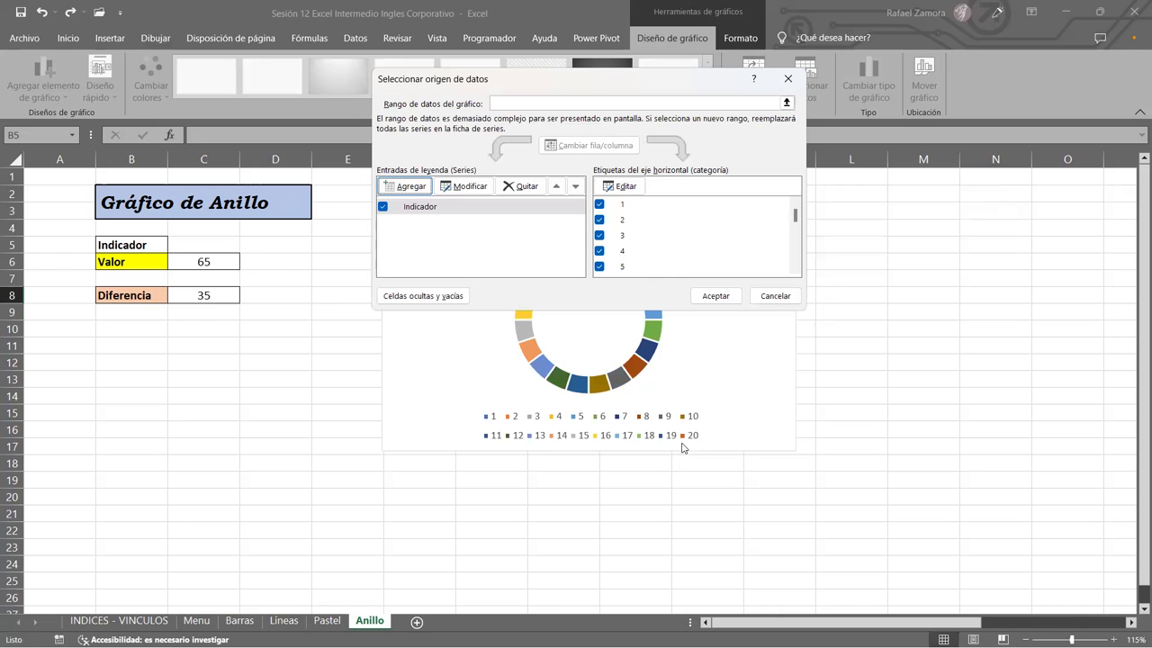
Apply the Indicador series and hide the doughnut chart's legend
{"action": "left_click", "coordinate": [724, 297]}
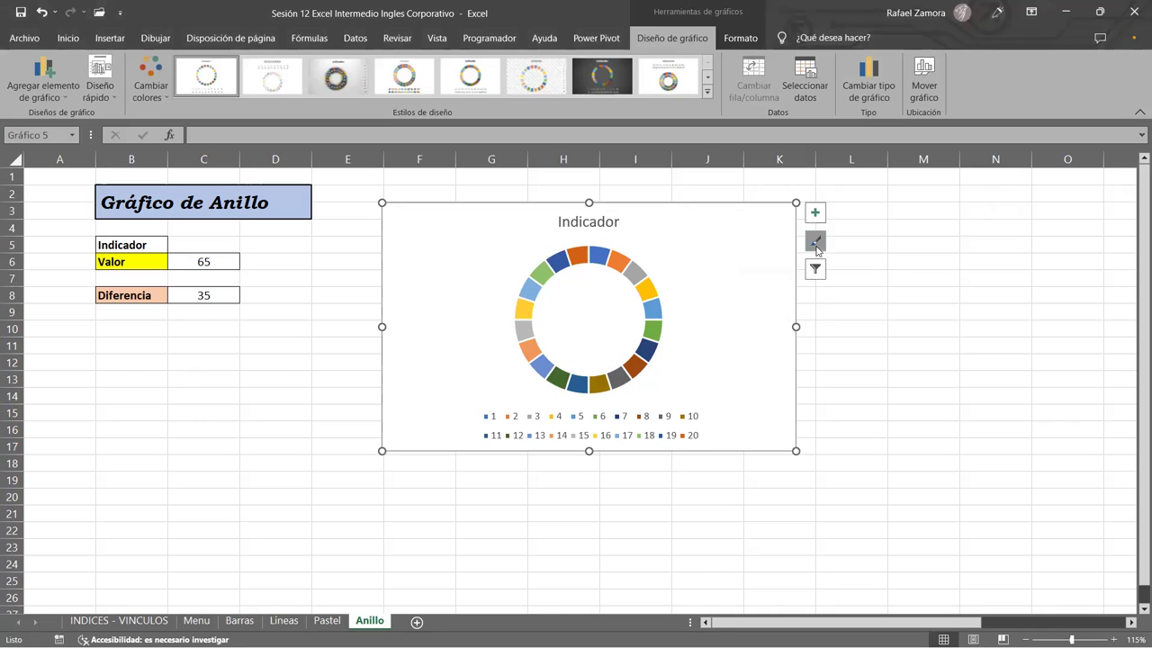
{"action": "left_click", "coordinate": [815, 212]}
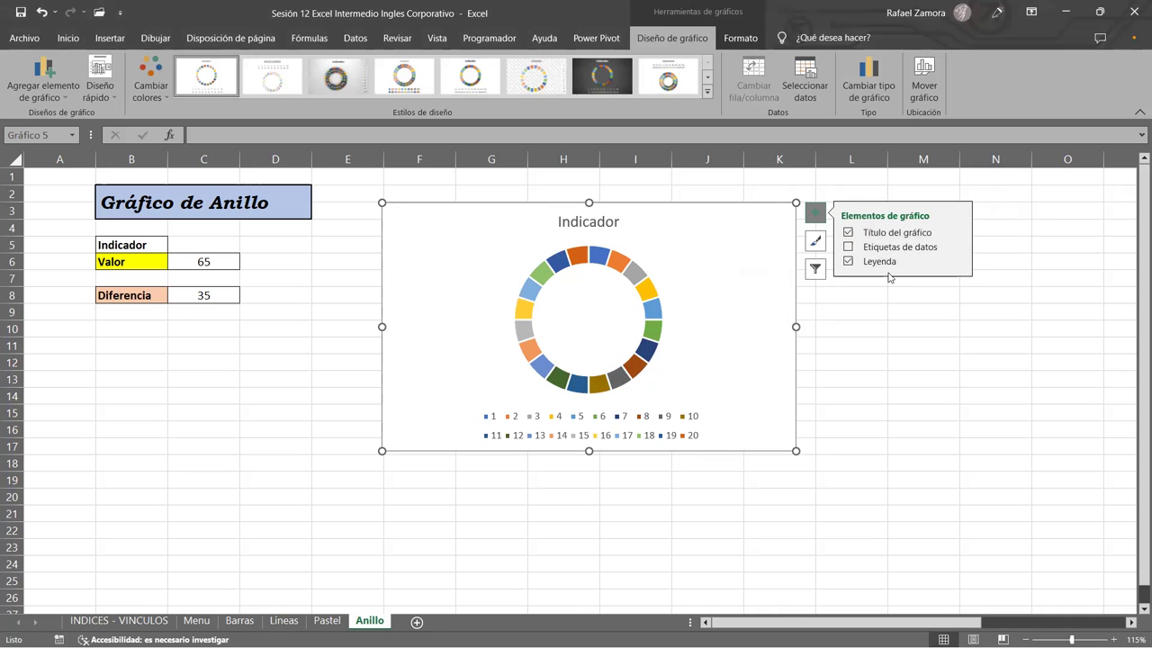
{"action": "left_click", "coordinate": [848, 261]}
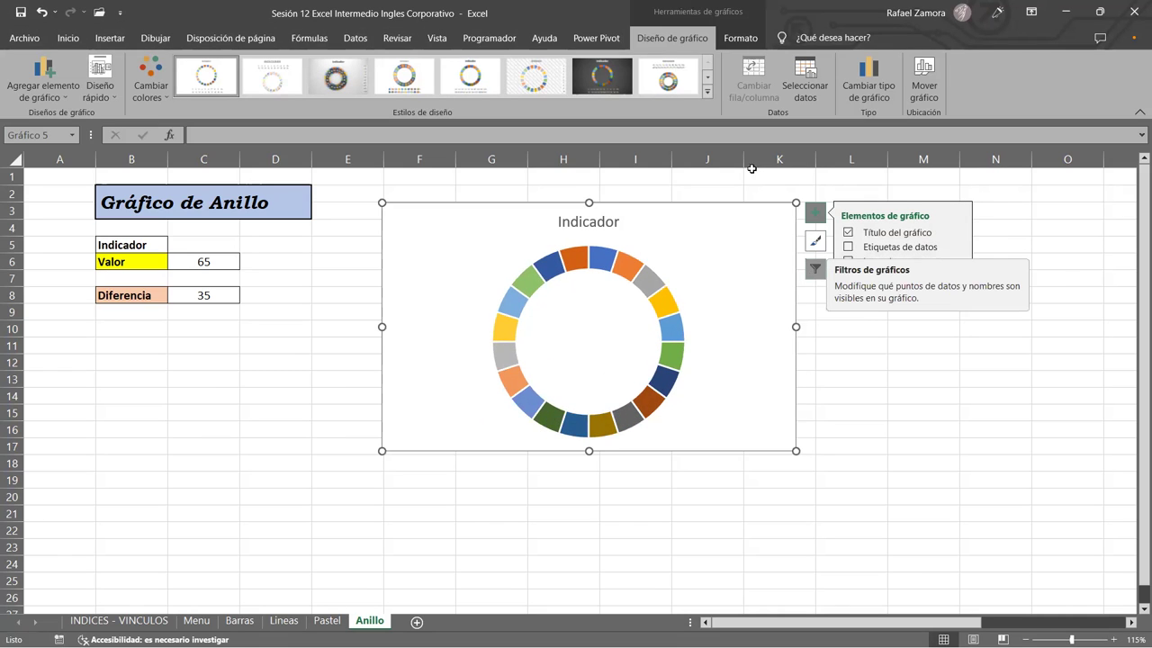
{"action": "left_click", "coordinate": [740, 38]}
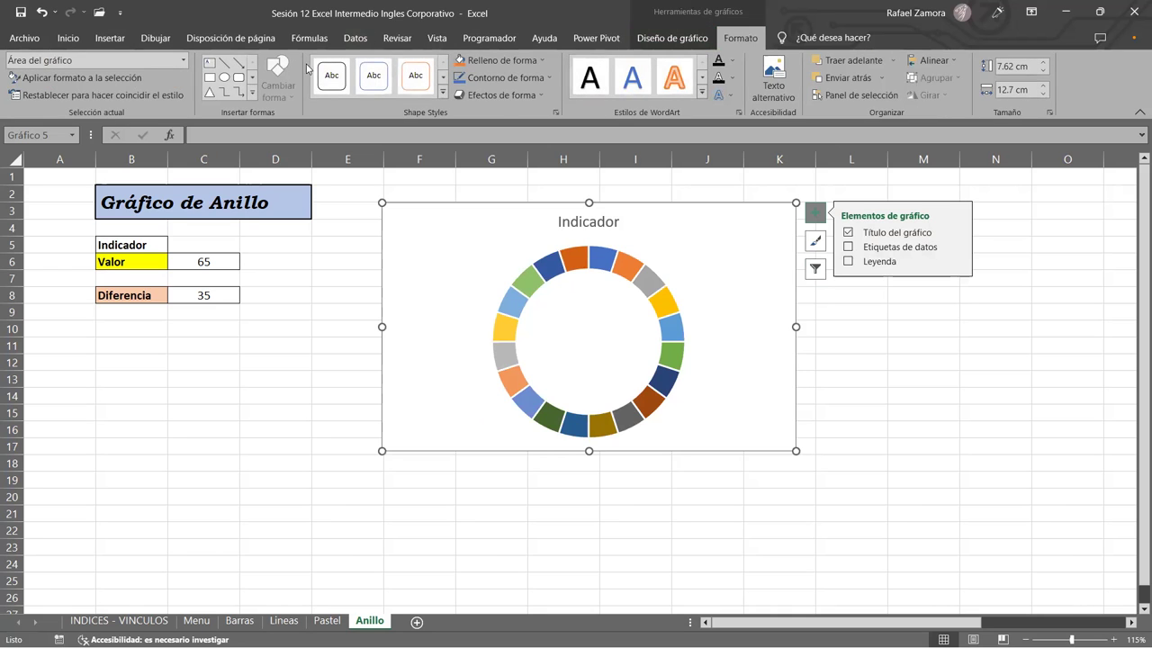
Give the chart area Sin relleno and Sin contorno, then shift the chart up and left
{"action": "left_click", "coordinate": [544, 61]}
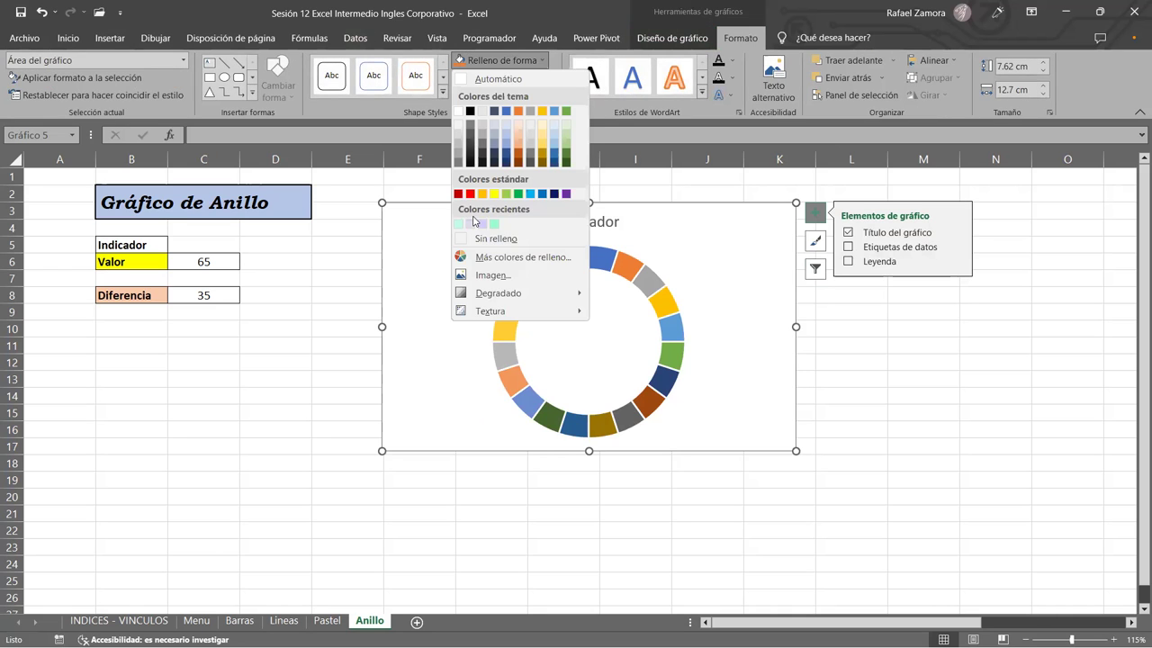
{"action": "left_click", "coordinate": [491, 239]}
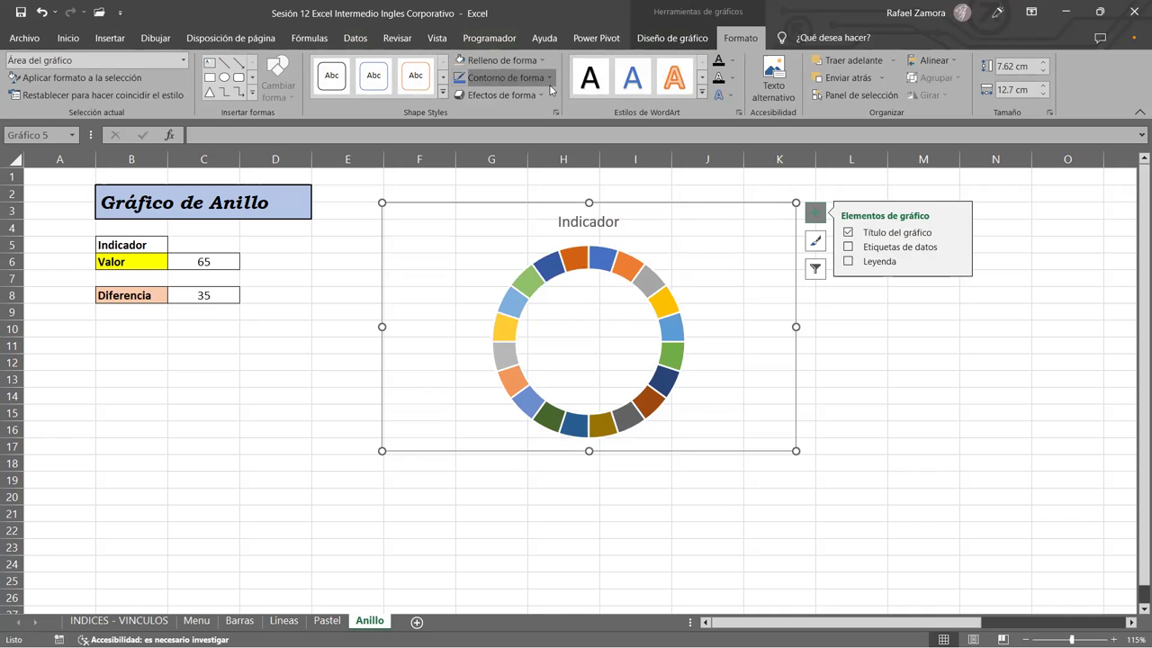
{"action": "left_click", "coordinate": [548, 78]}
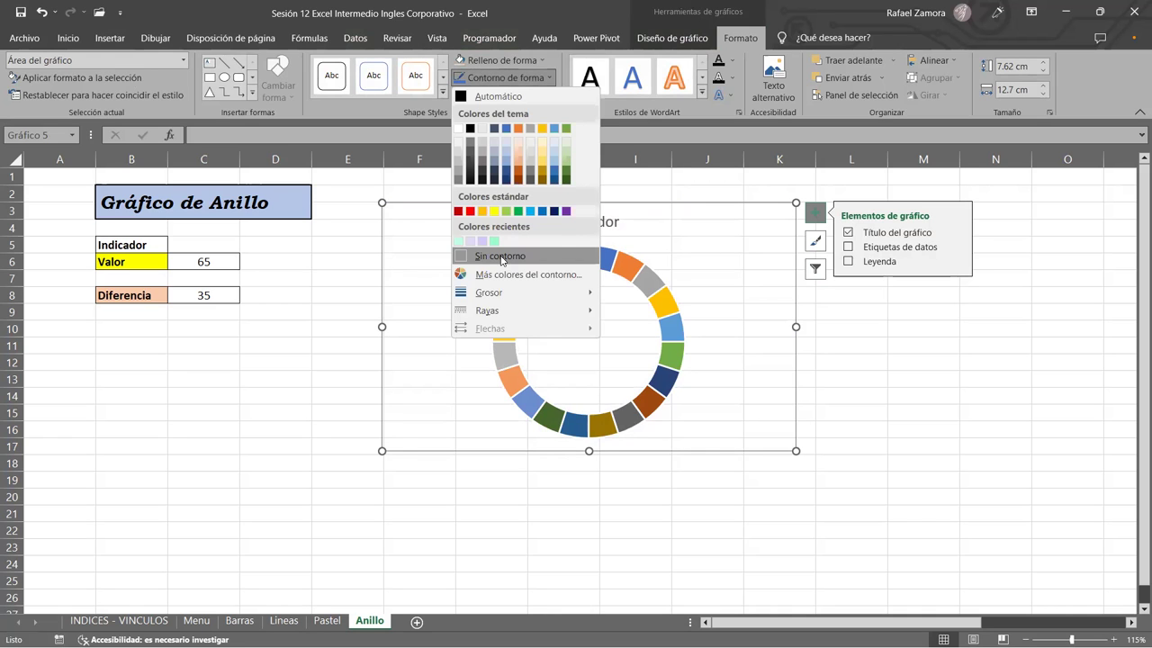
{"action": "left_click", "coordinate": [885, 328]}
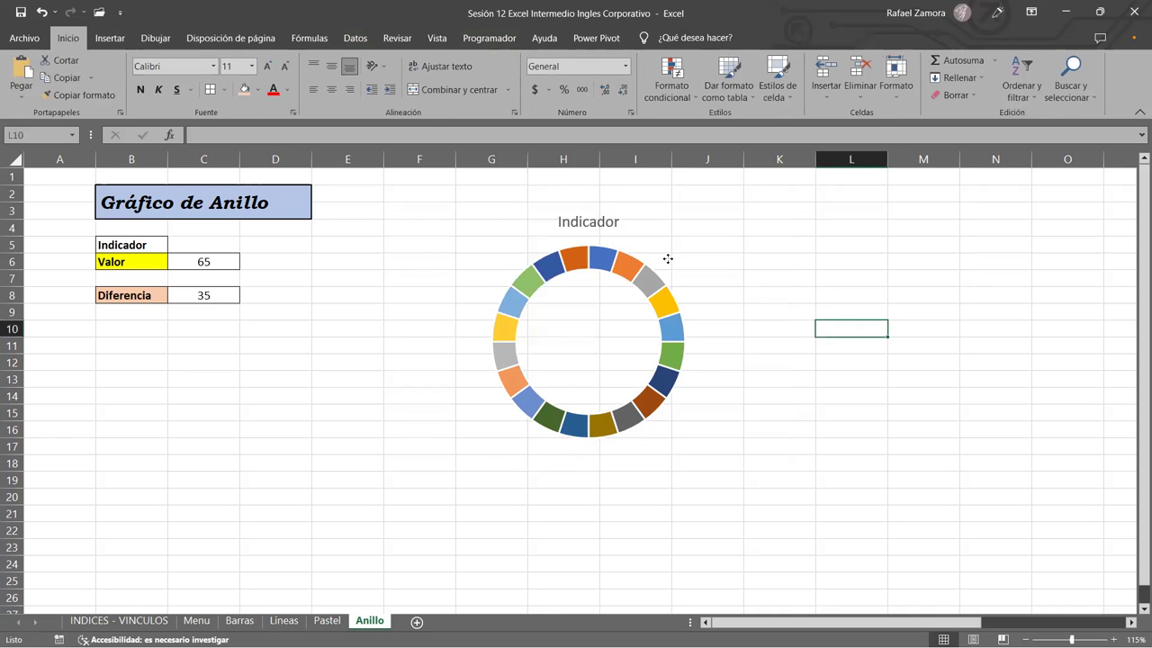
{"action": "left_click_drag", "start_coordinate": [667, 259], "coordinate": [655, 234]}
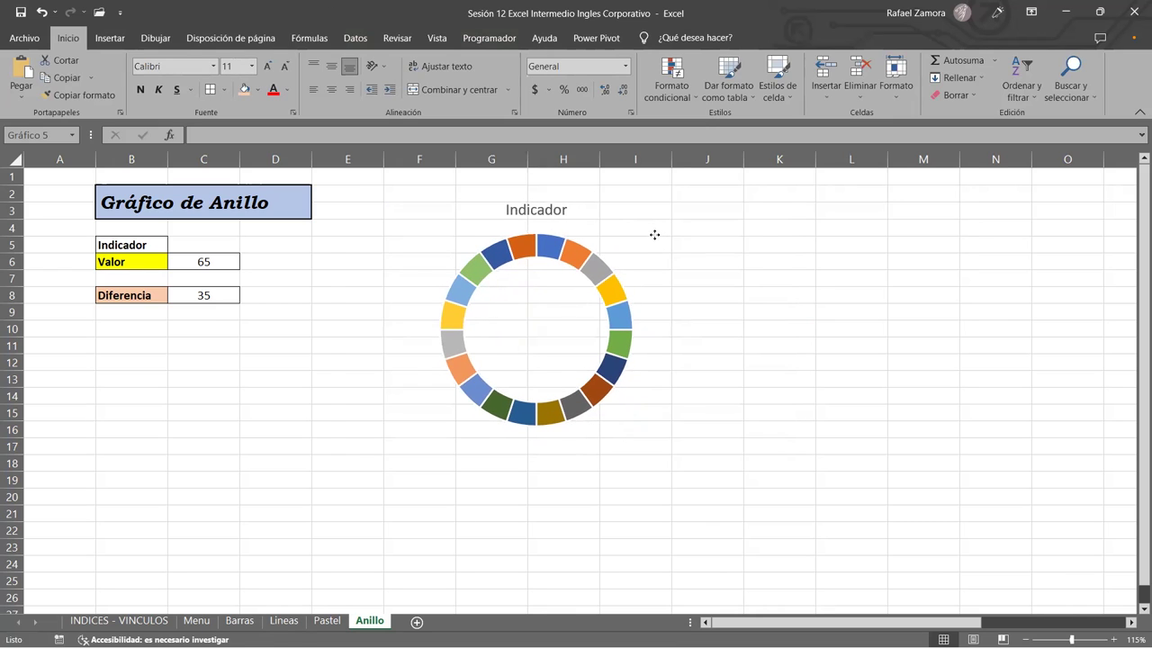
Change the B5 label from Indicador to Indicadores so the linked chart title updates
{"action": "left_click", "coordinate": [144, 247]}
{"action": "double_click", "coordinate": [159, 245]}
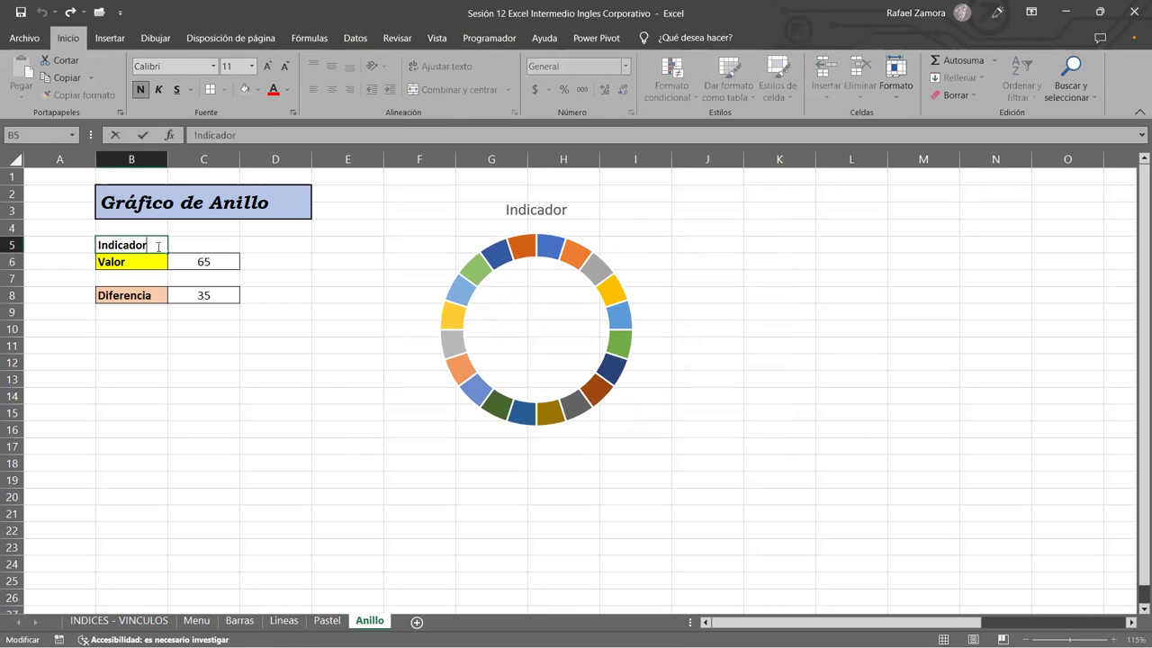
{"action": "type", "text": "es"}
{"action": "key", "text": "Return"}
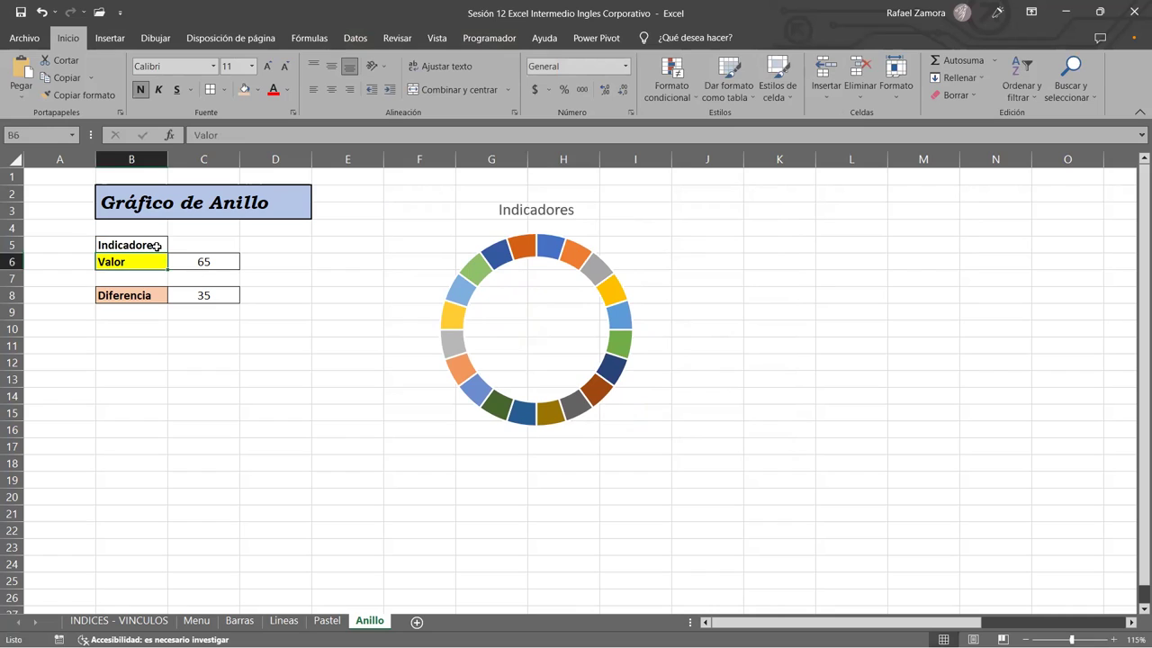
{"action": "left_click", "coordinate": [307, 365]}
{"action": "left_click", "coordinate": [319, 418]}
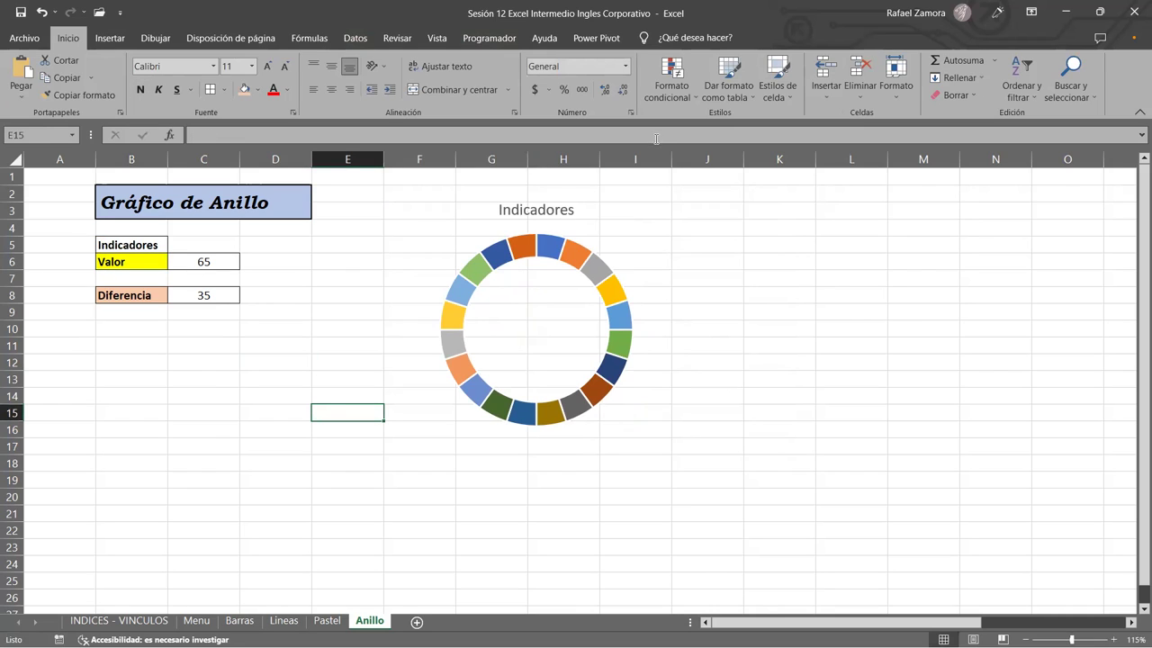
{"action": "left_click", "coordinate": [606, 225]}
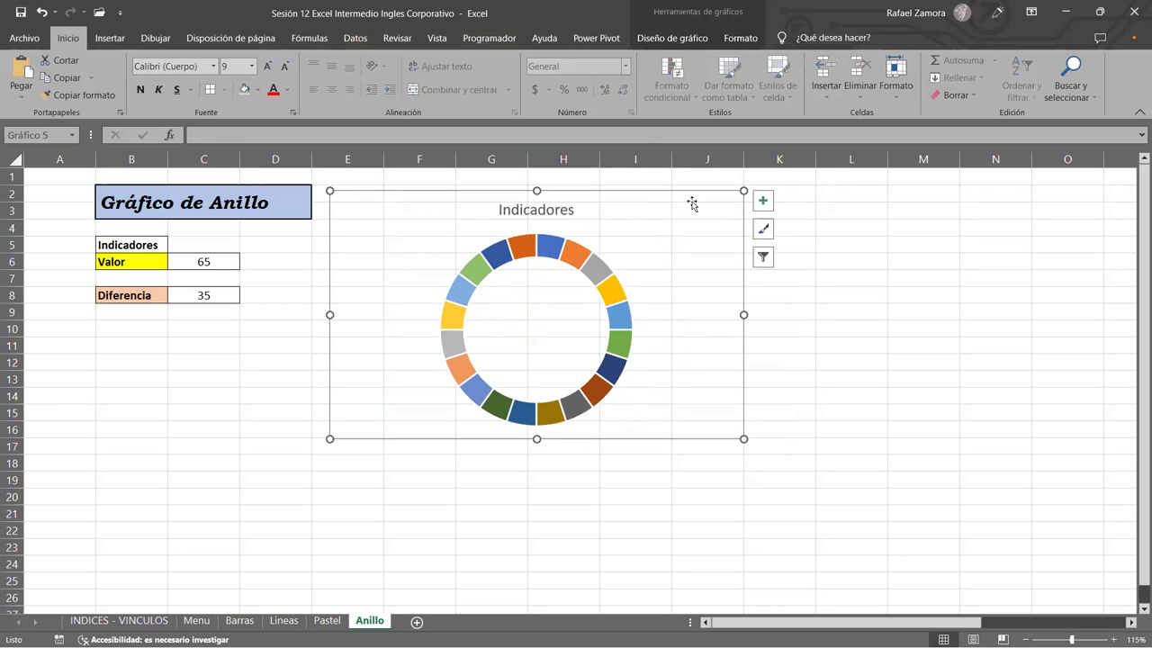
{"action": "left_click", "coordinate": [700, 43]}
{"action": "left_click", "coordinate": [726, 40]}
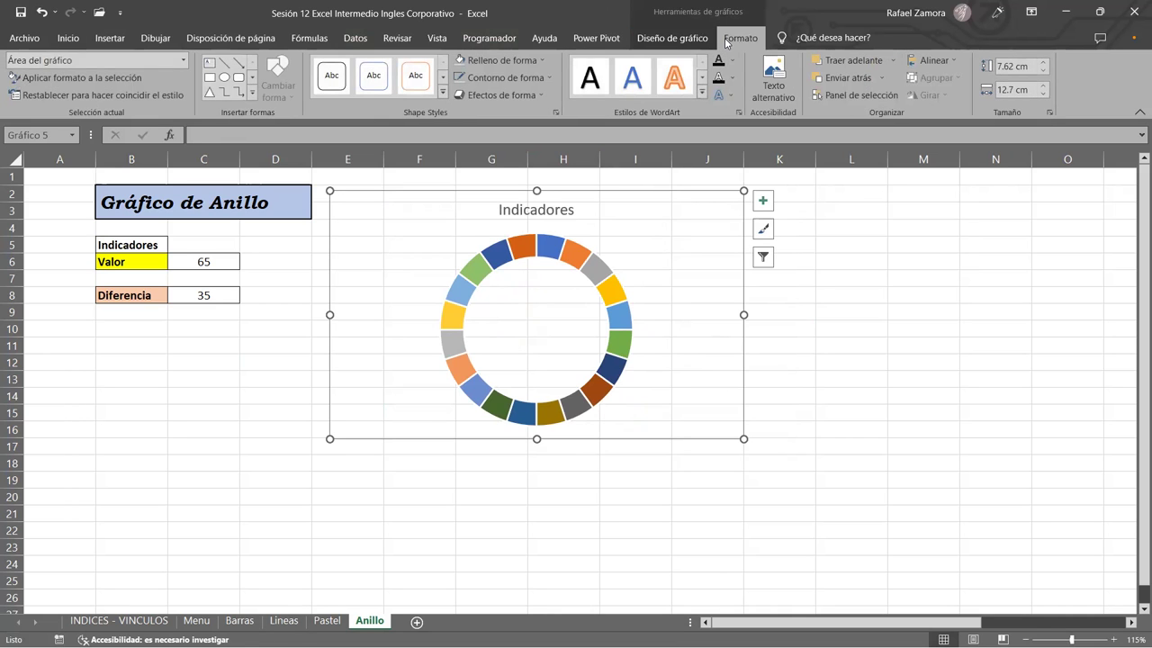
{"action": "left_click", "coordinate": [672, 37]}
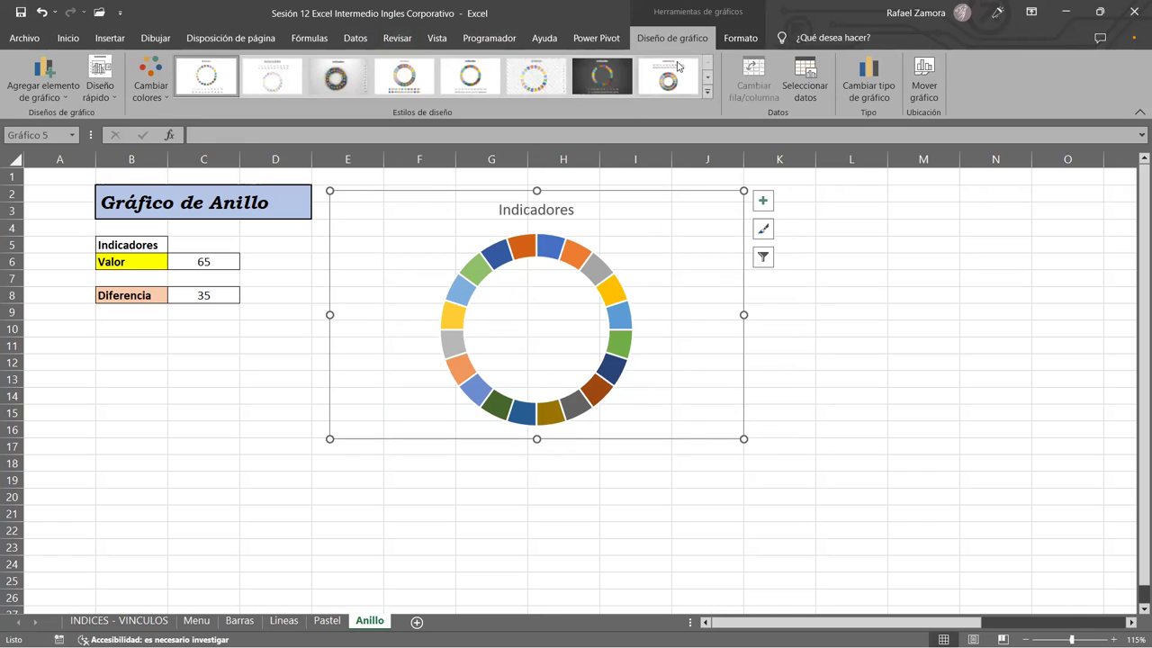
{"action": "left_click", "coordinate": [743, 36]}
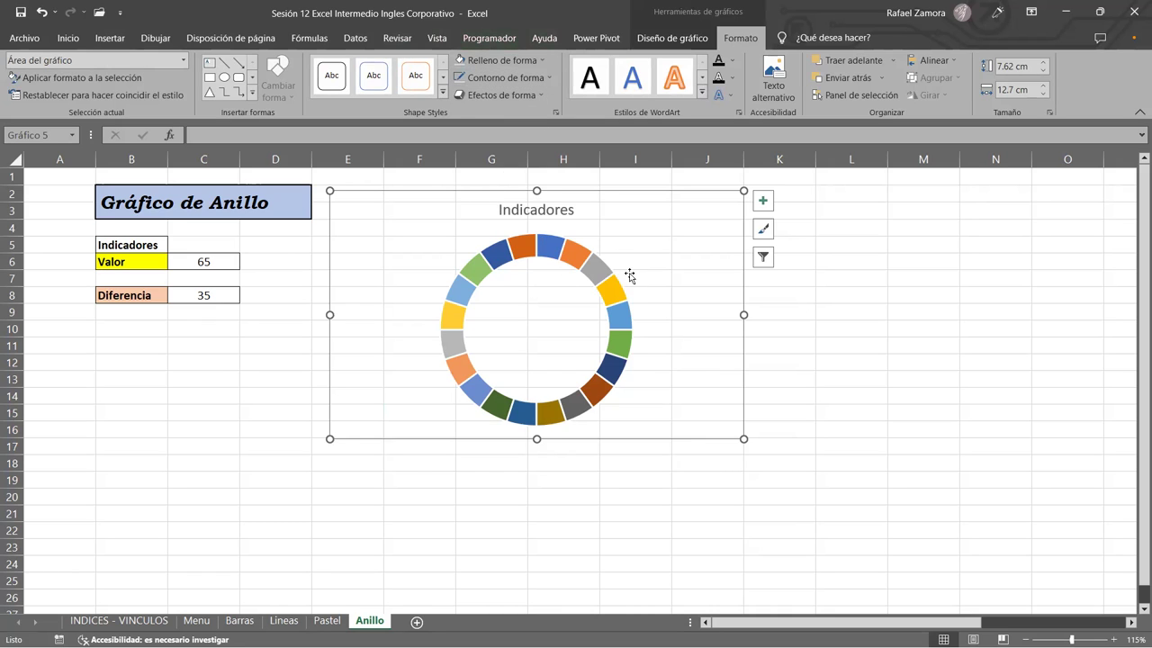
{"action": "left_click", "coordinate": [1027, 344]}
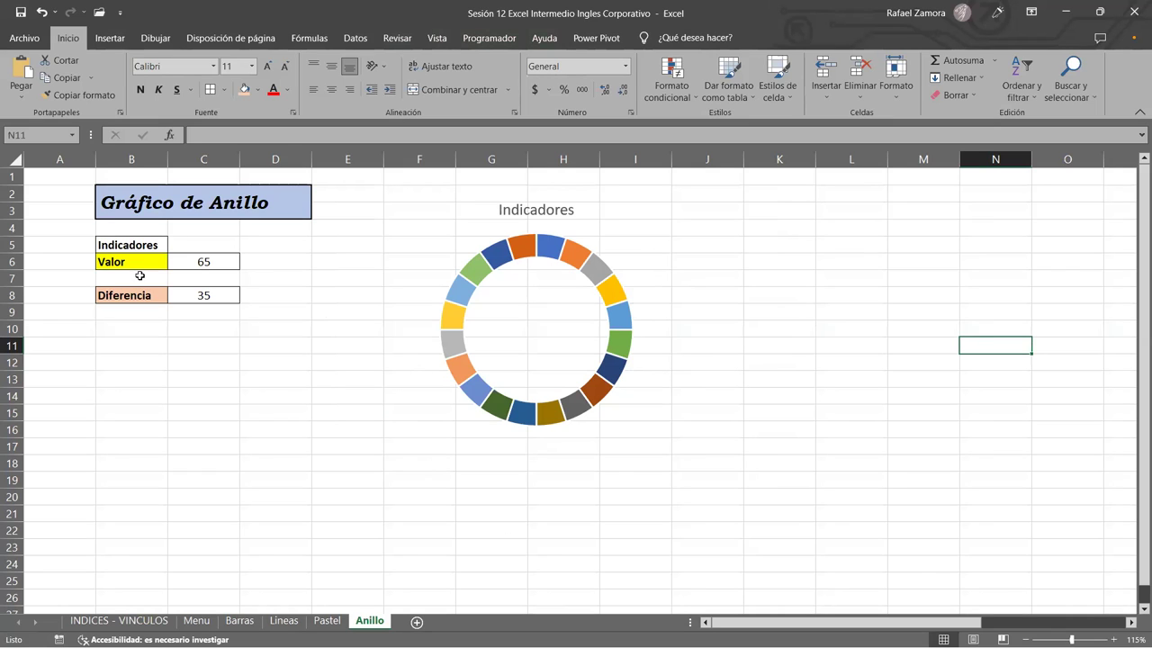
{"action": "left_click", "coordinate": [127, 245]}
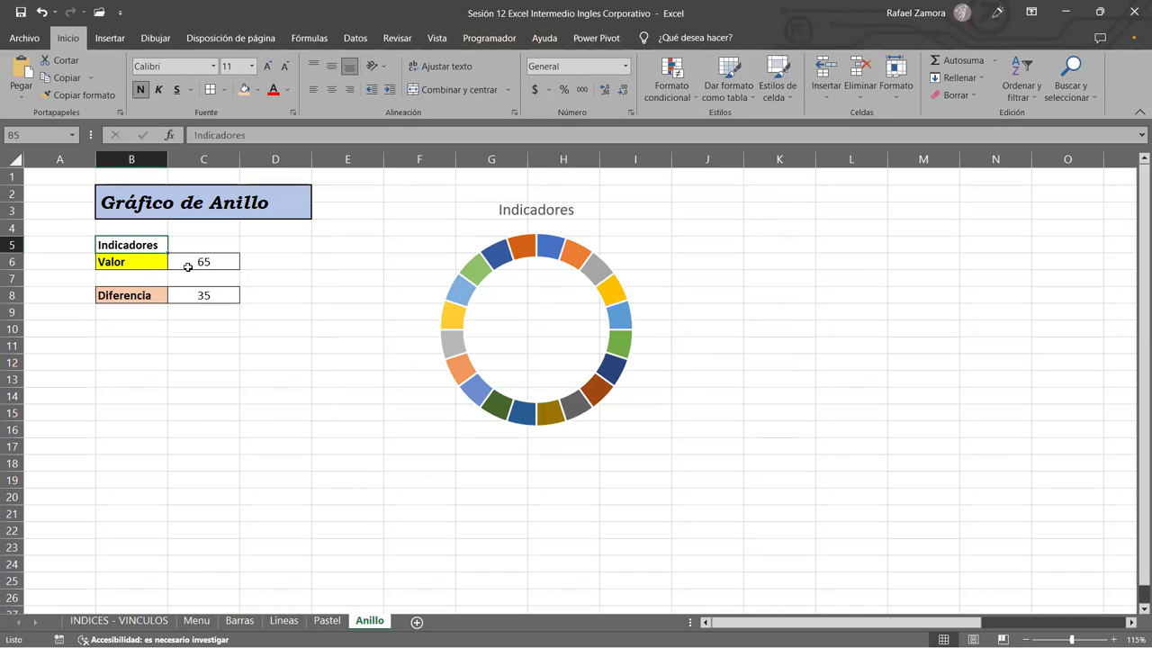
{"action": "left_click", "coordinate": [187, 265]}
{"action": "left_click", "coordinate": [215, 290]}
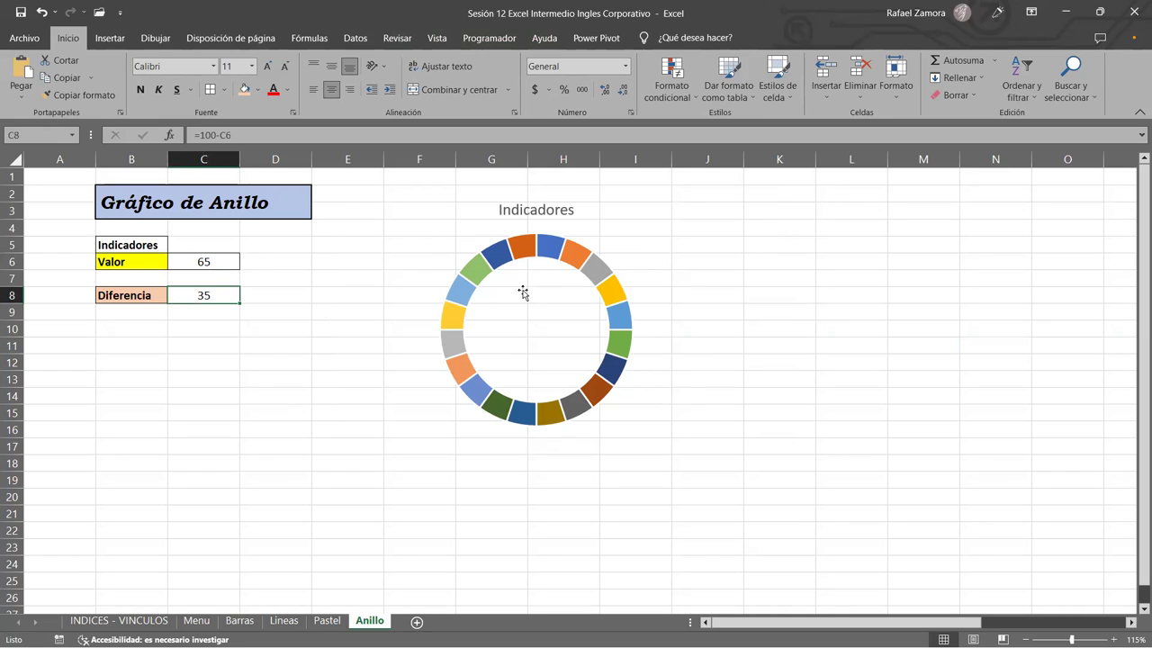
{"action": "left_click", "coordinate": [544, 314]}
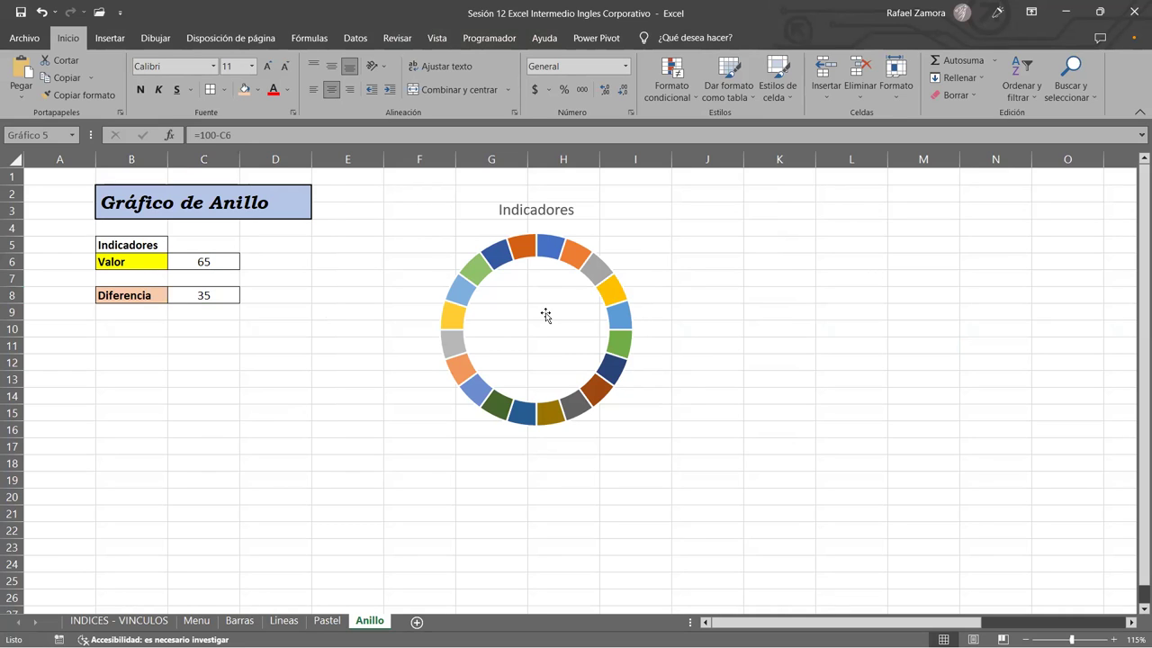
{"action": "left_click", "coordinate": [669, 271]}
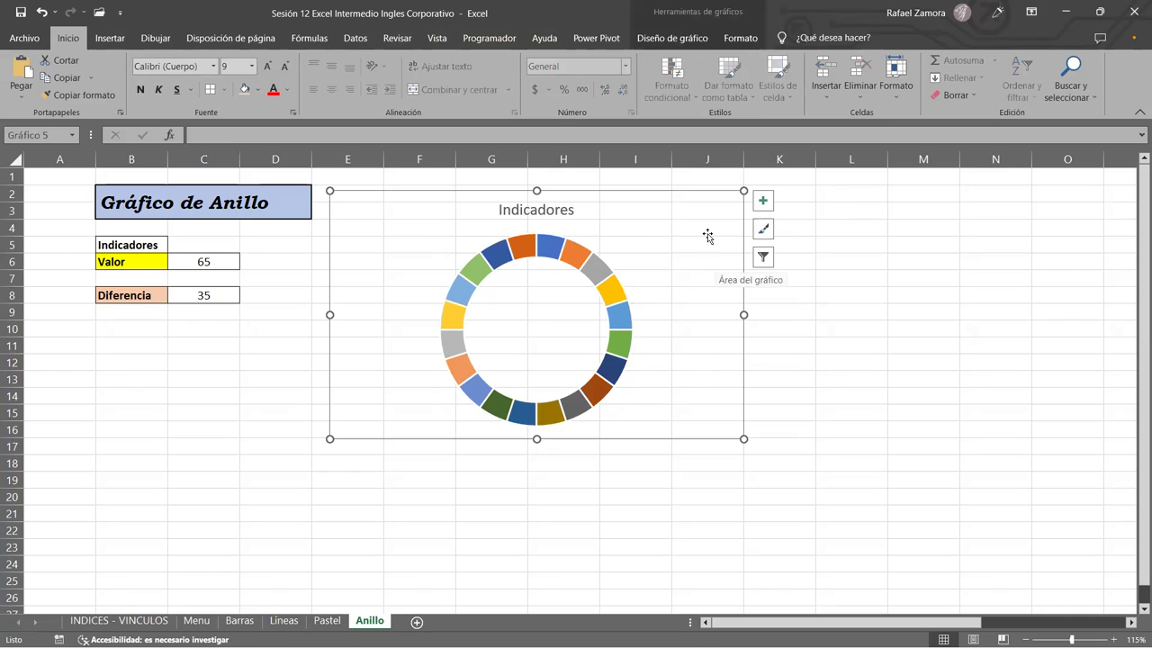
{"action": "left_click", "coordinate": [862, 279]}
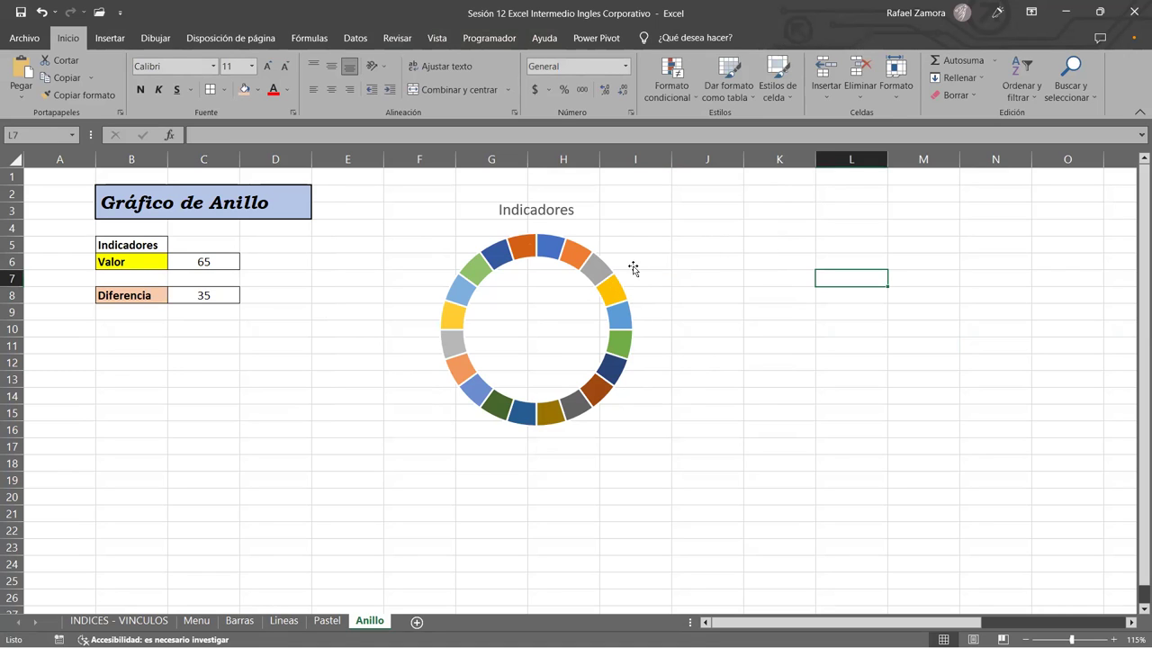
{"action": "left_click", "coordinate": [689, 228]}
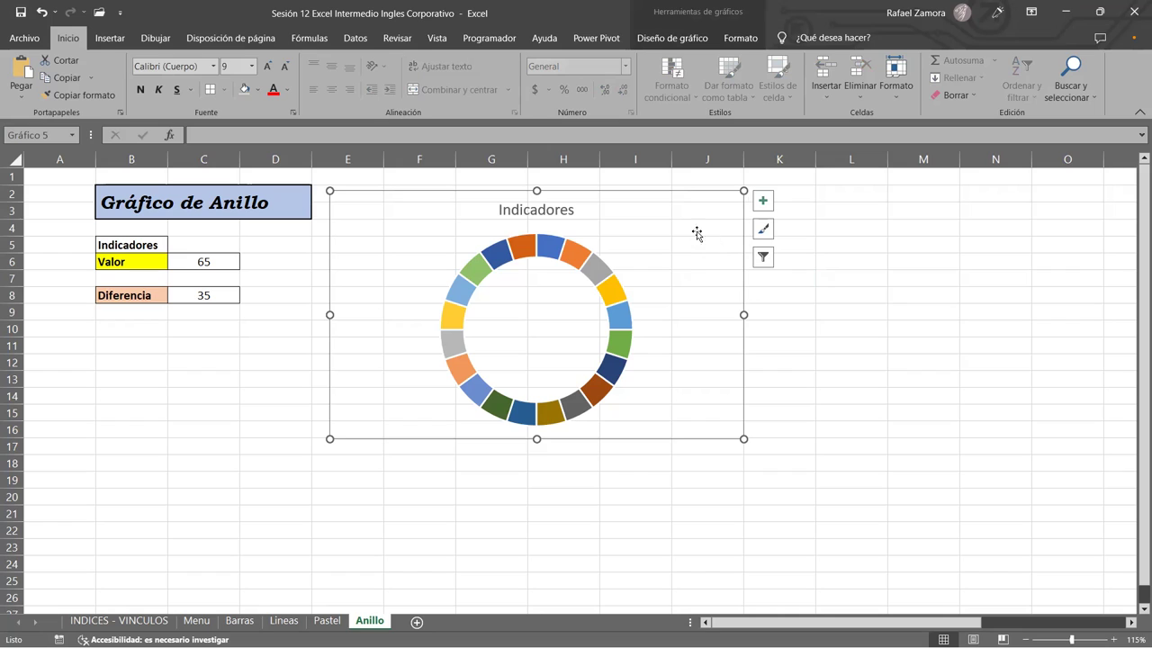
{"action": "left_click", "coordinate": [573, 249]}
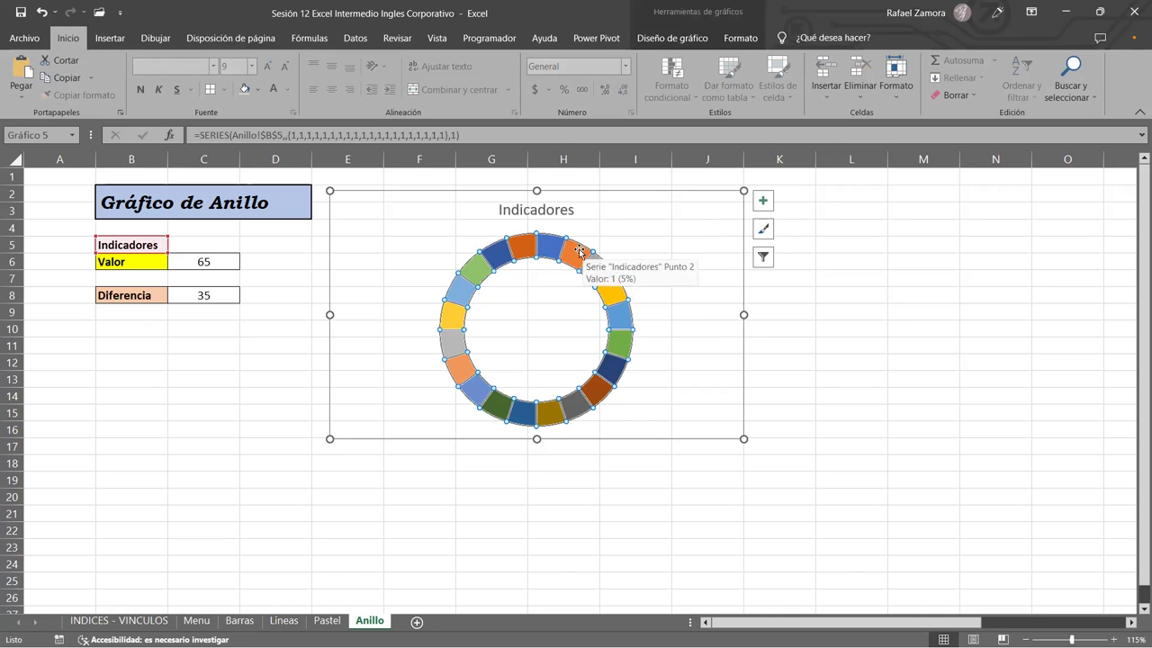
In the series formatting settings, change Tamaño del agujero del anillo from 75% to 45%
{"action": "right_click", "coordinate": [579, 251]}
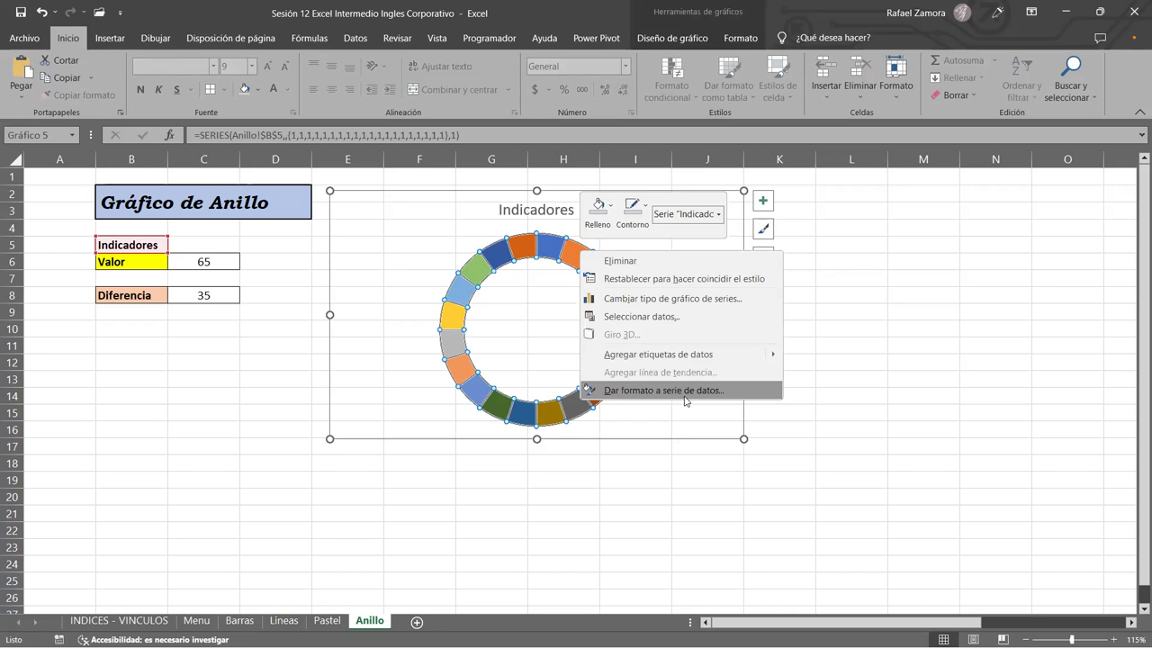
{"action": "left_click", "coordinate": [684, 400]}
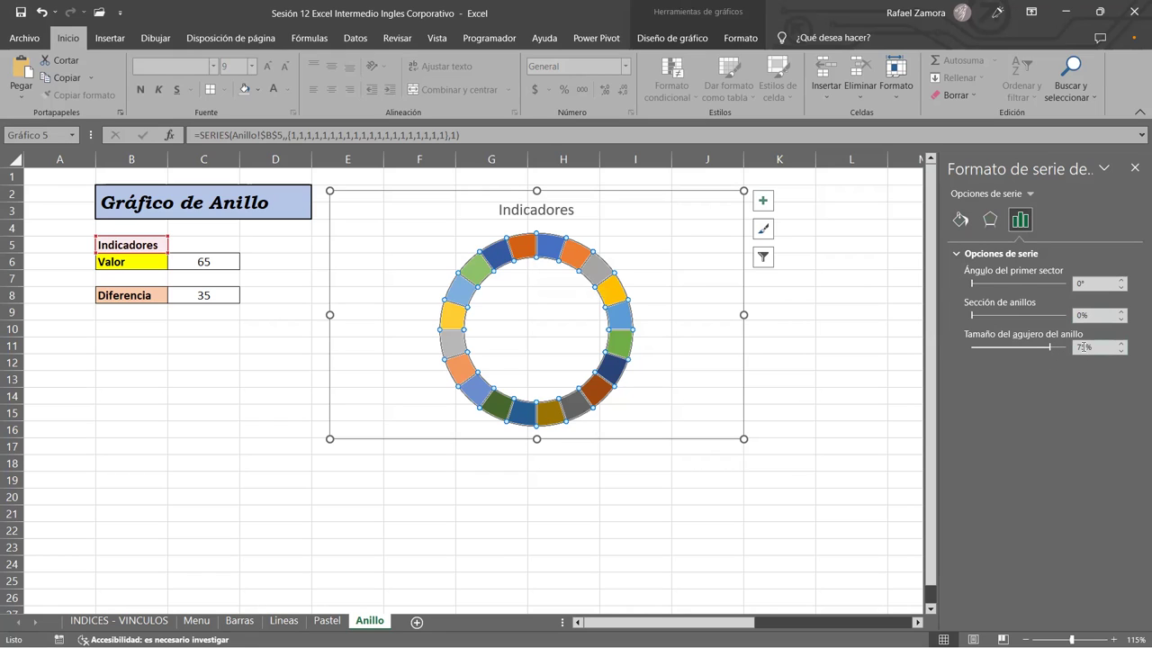
{"action": "left_click_drag", "start_coordinate": [1084, 349], "coordinate": [1024, 350]}
{"action": "type", "text": "4"}
{"action": "key", "text": "Return"}
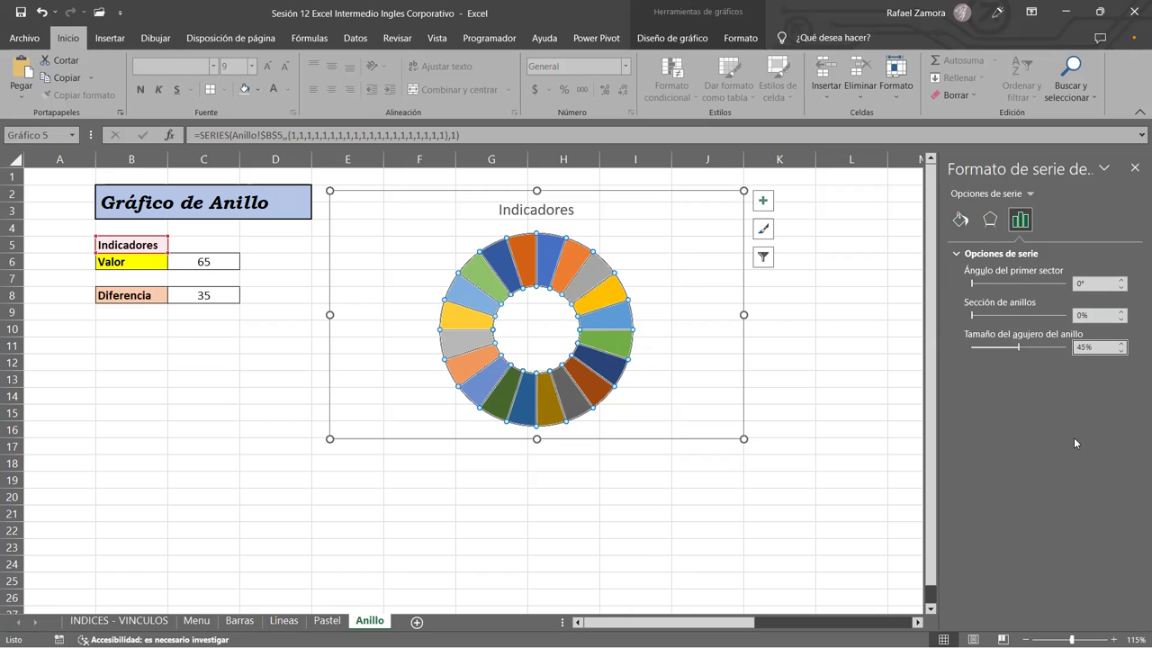
{"action": "left_click", "coordinate": [1080, 355]}
Give all doughnut segments one solid light-blue fill
{"action": "left_click", "coordinate": [960, 219]}
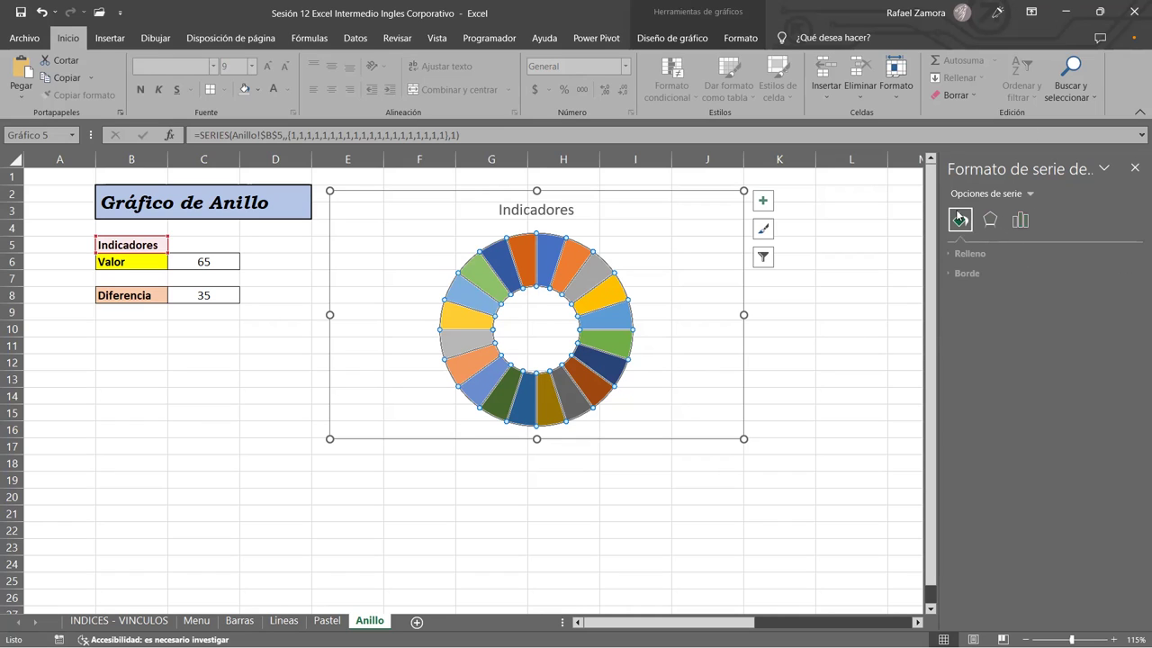
{"action": "left_click", "coordinate": [965, 254]}
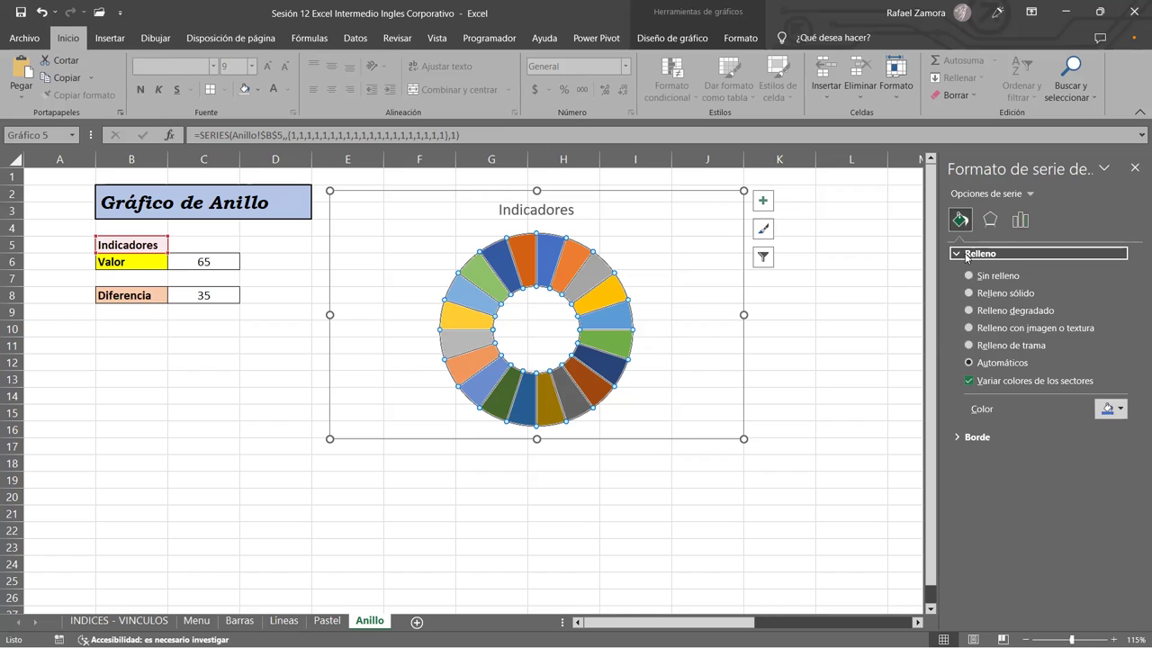
{"action": "left_click", "coordinate": [994, 300]}
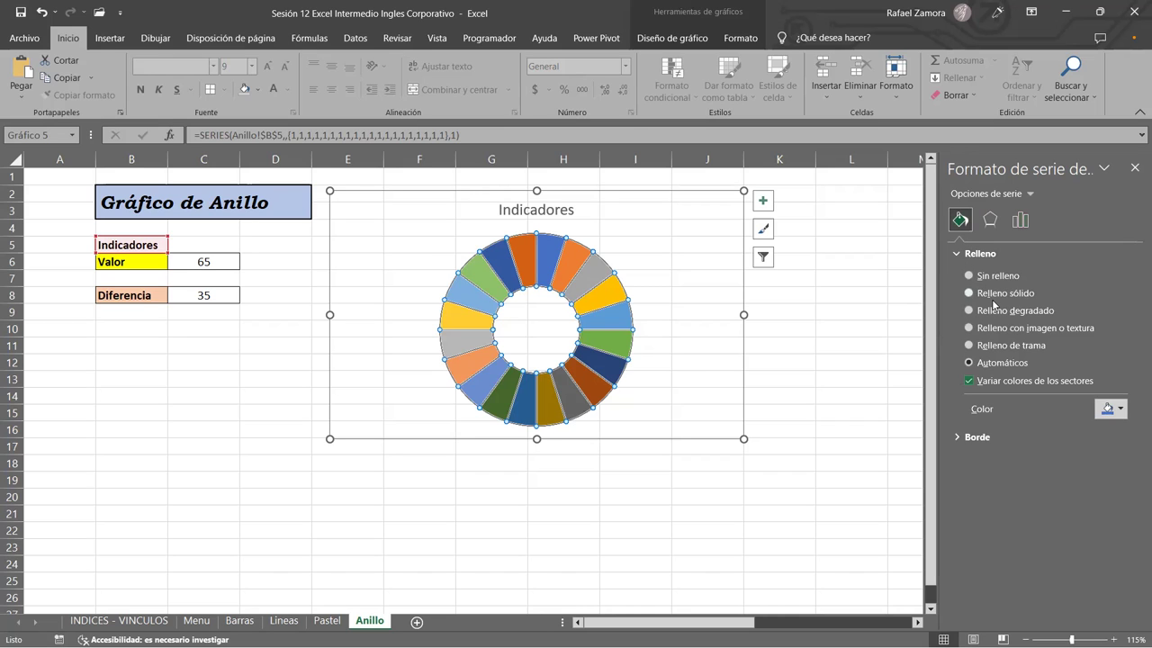
{"action": "left_click", "coordinate": [1110, 409]}
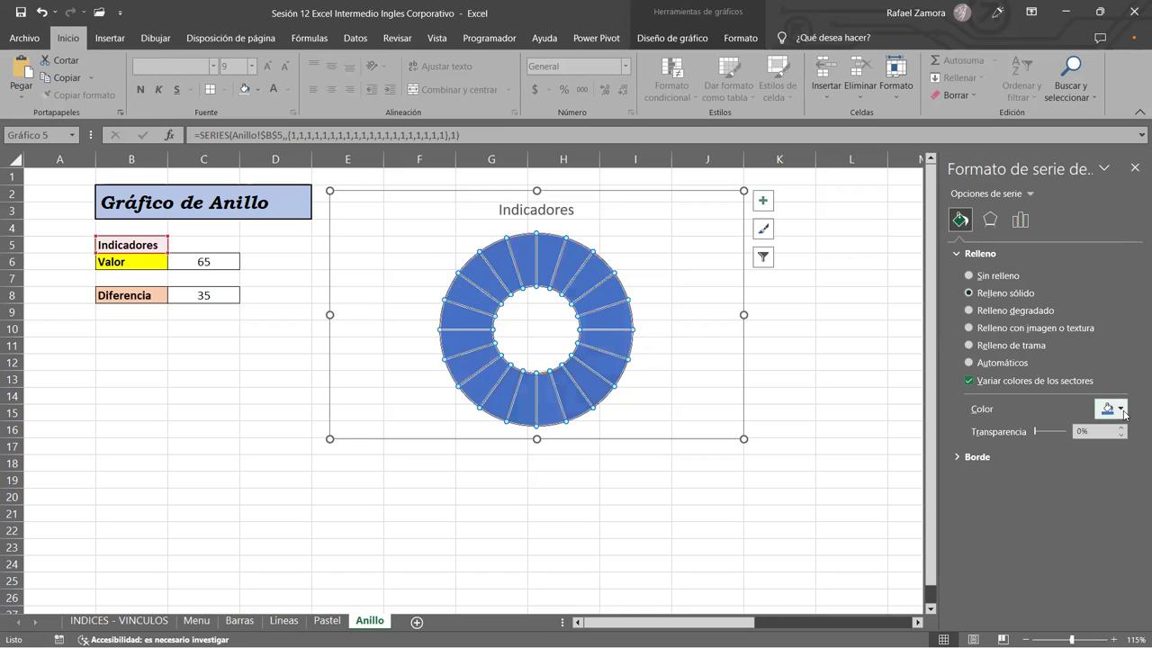
{"action": "left_click", "coordinate": [1110, 527]}
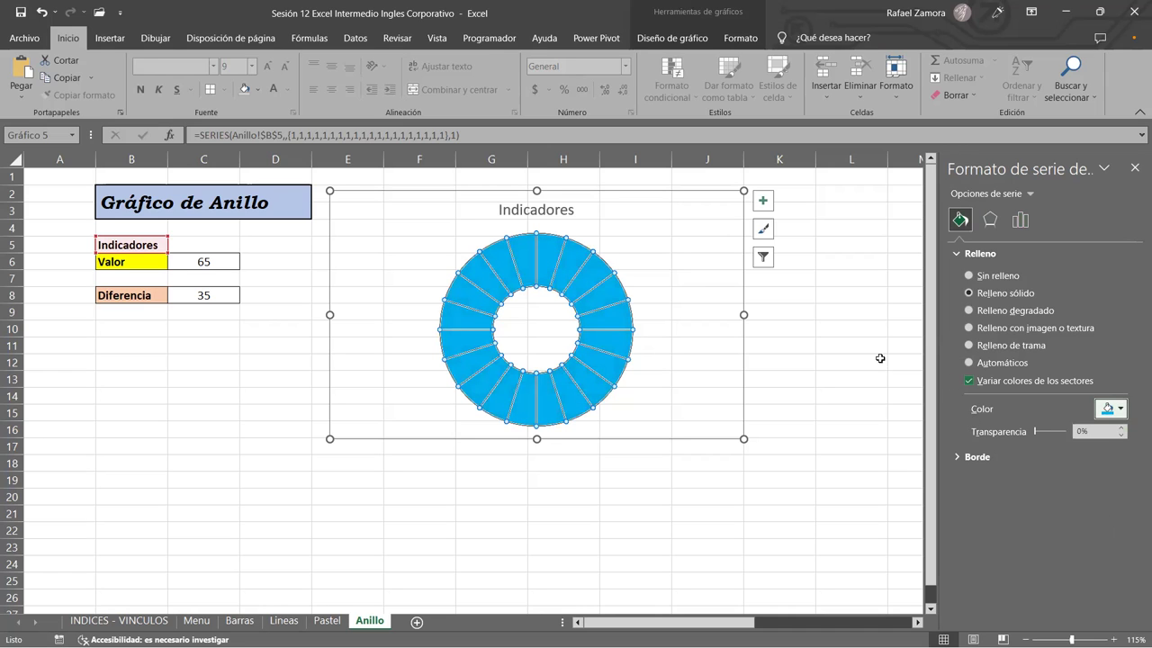
Deselect and then reselect the doughnut chart to show its chart-area formatting
{"action": "left_click", "coordinate": [805, 348]}
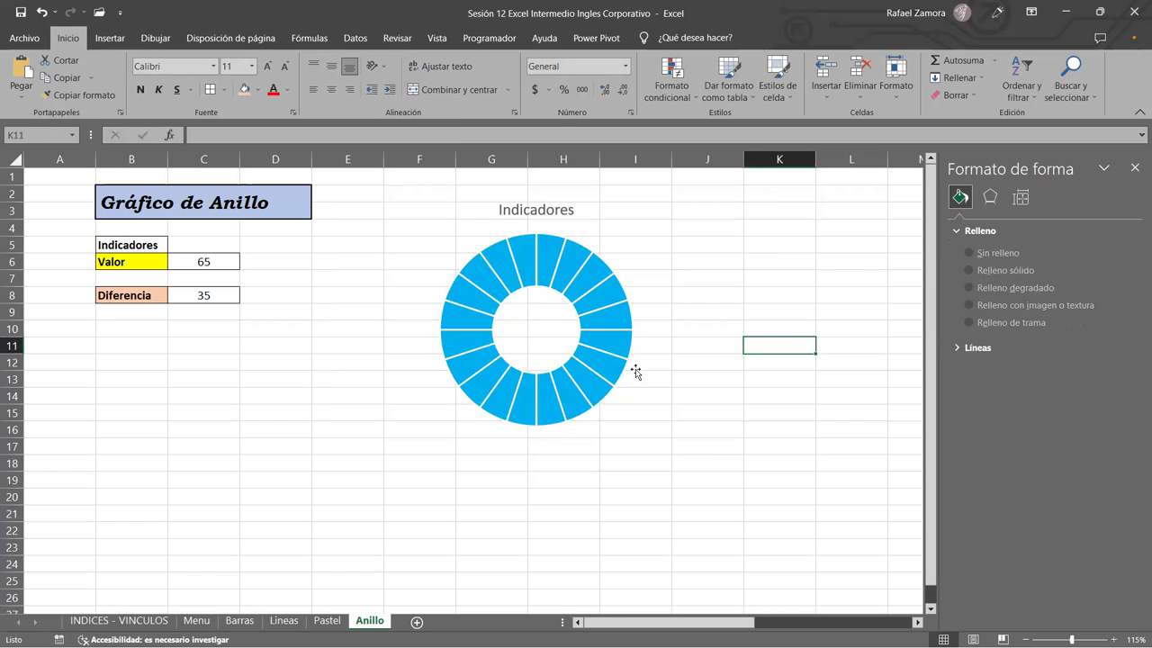
{"action": "mouse_move", "coordinate": [616, 368]}
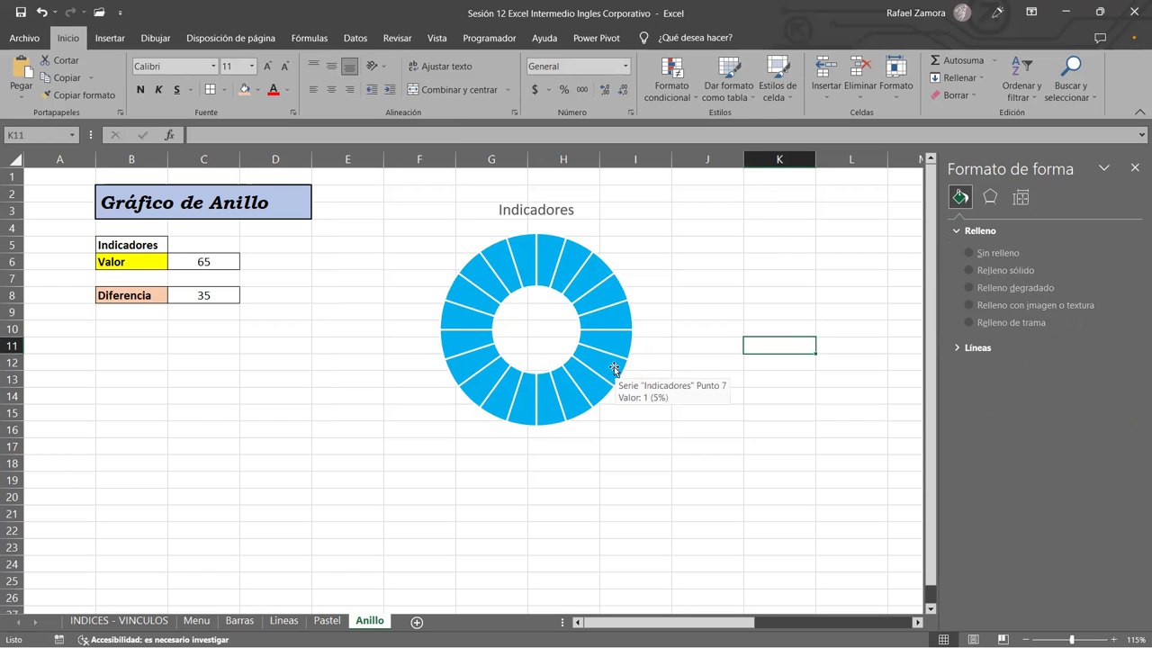
{"action": "left_click", "coordinate": [740, 317]}
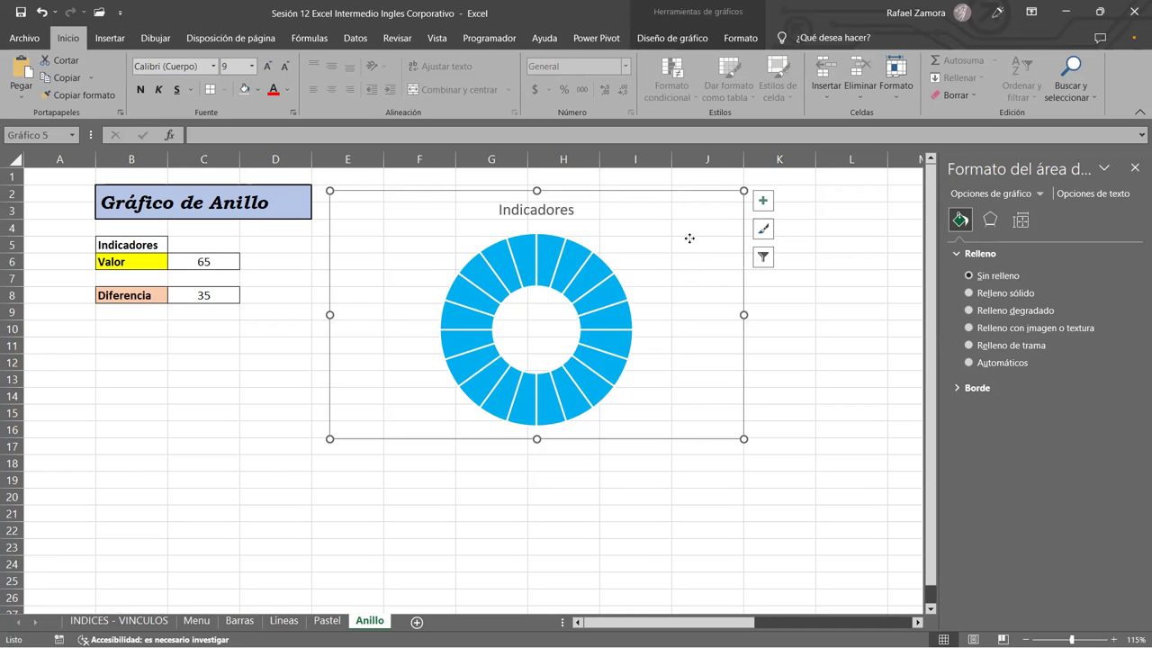
Define a trial series named =Anillo!$B$5 with values =Anillo!$C$6:$C$7, then cancel it
{"action": "right_click", "coordinate": [690, 238]}
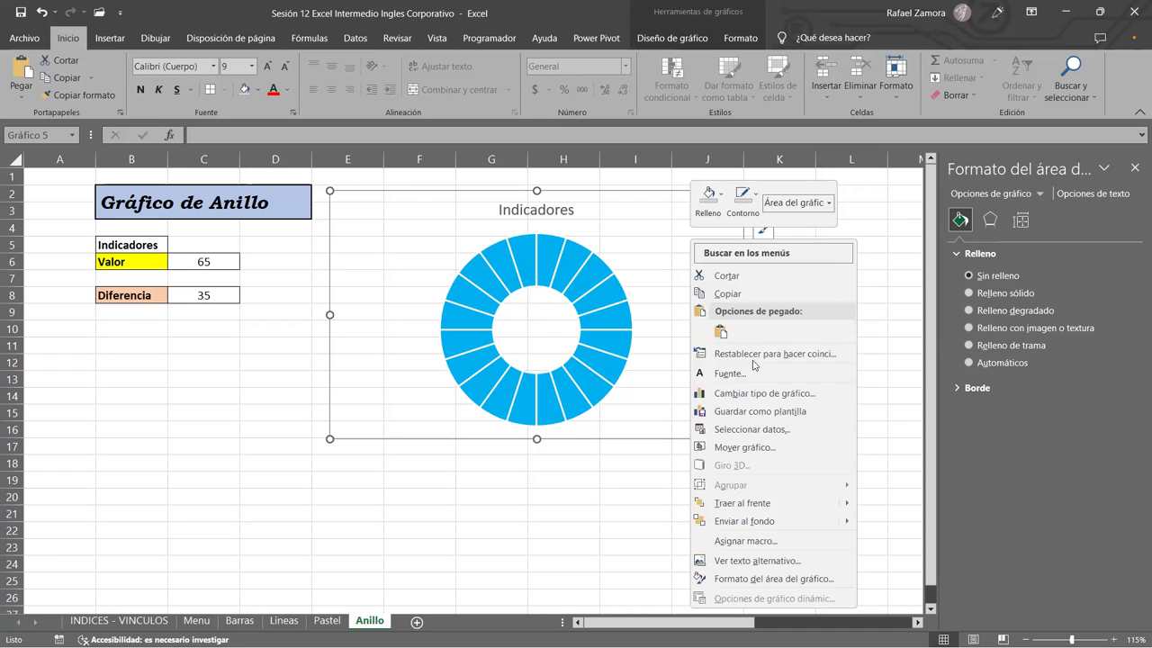
{"action": "left_click", "coordinate": [778, 430]}
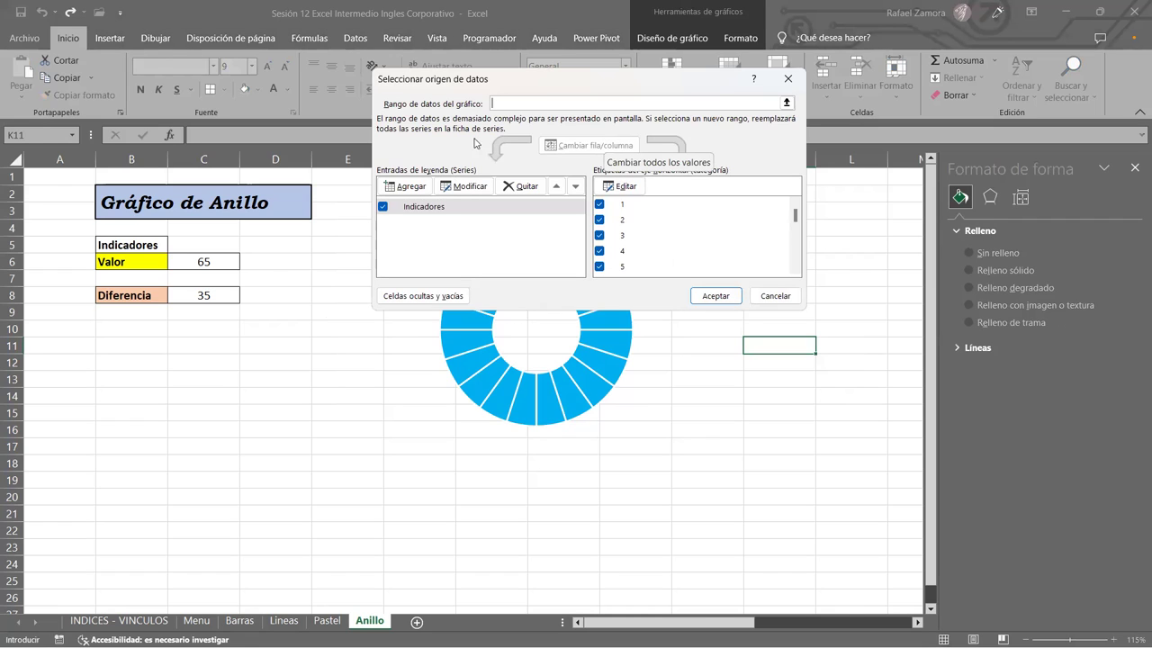
{"action": "left_click", "coordinate": [411, 187]}
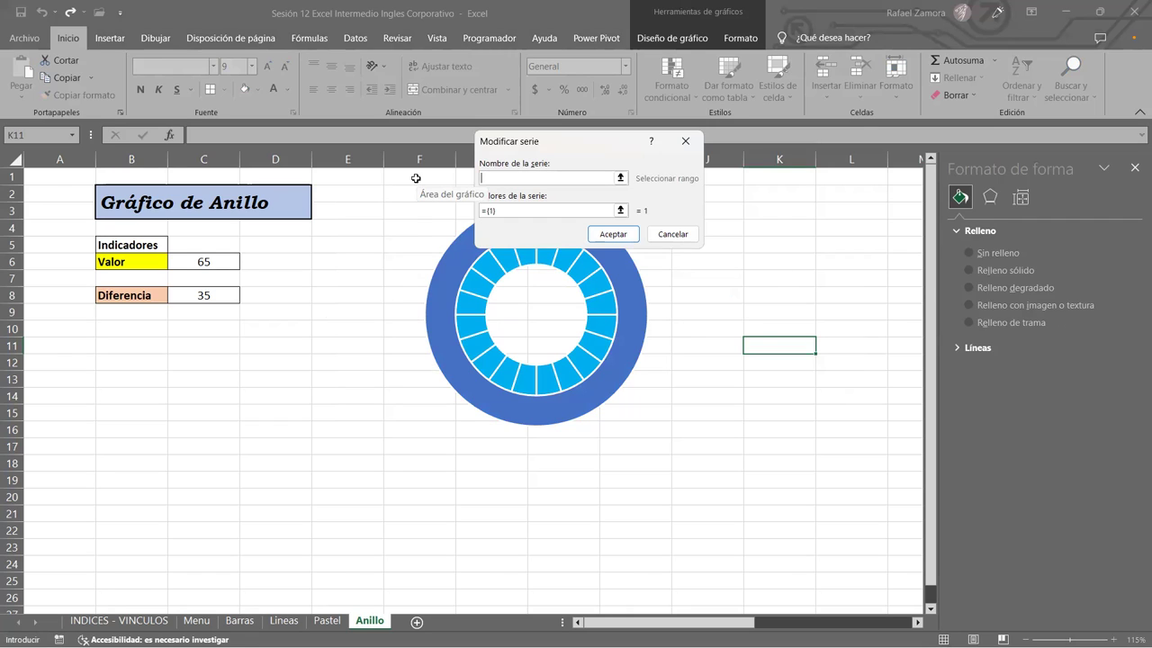
{"action": "left_click", "coordinate": [127, 247]}
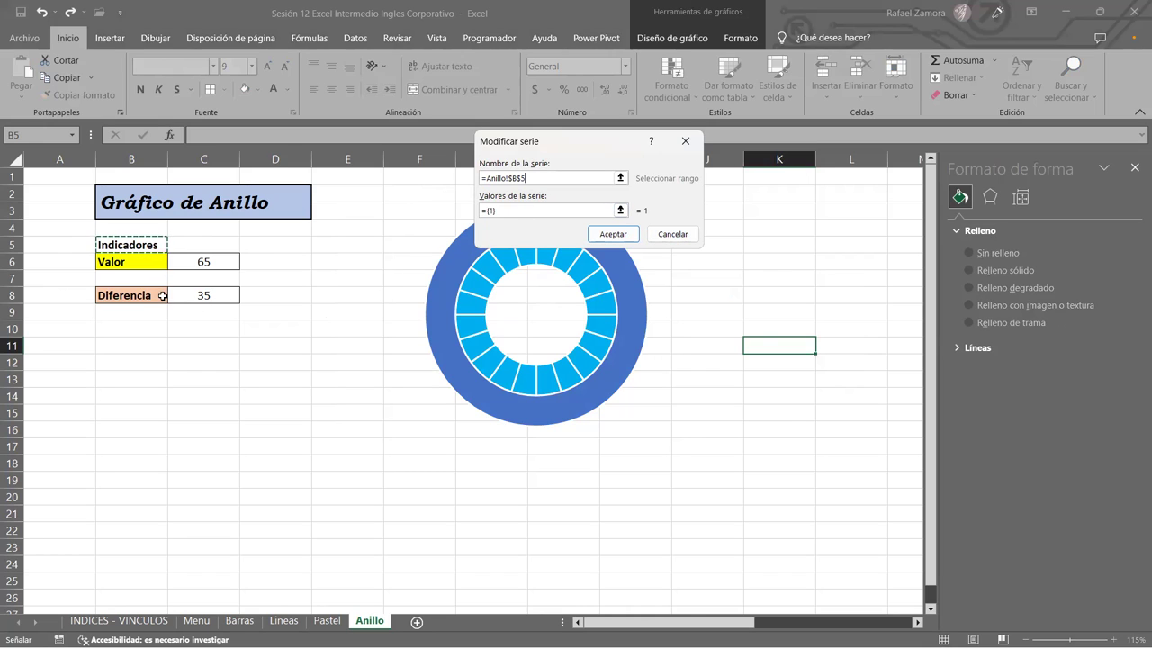
{"action": "left_click", "coordinate": [525, 211]}
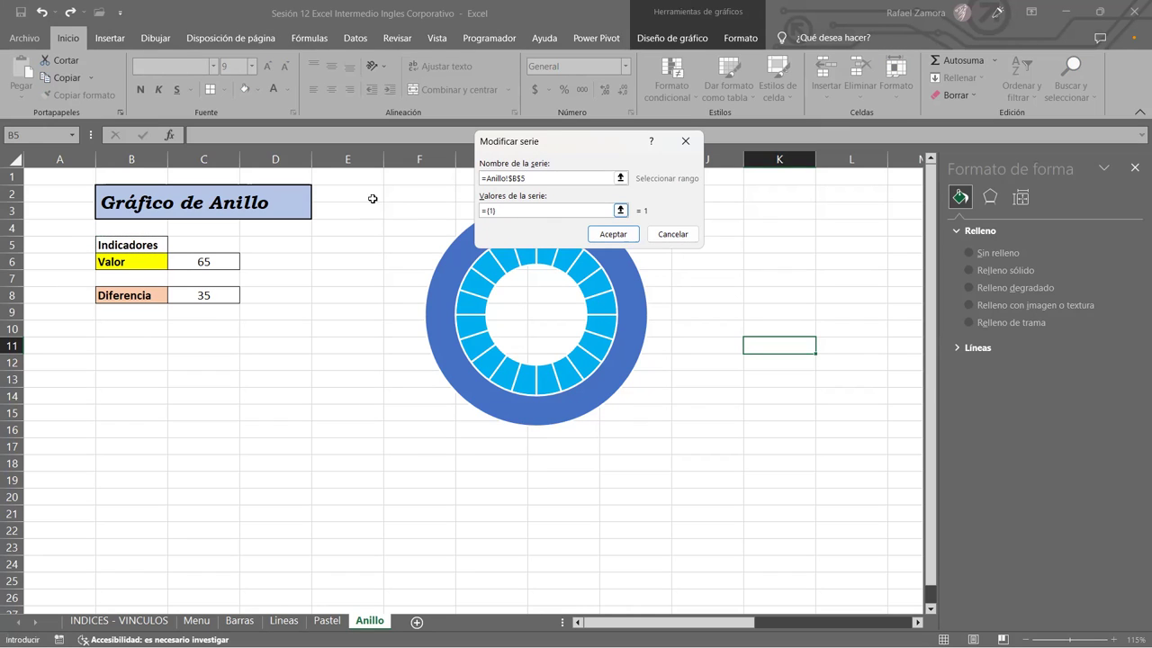
{"action": "key", "text": "BackSpace"}
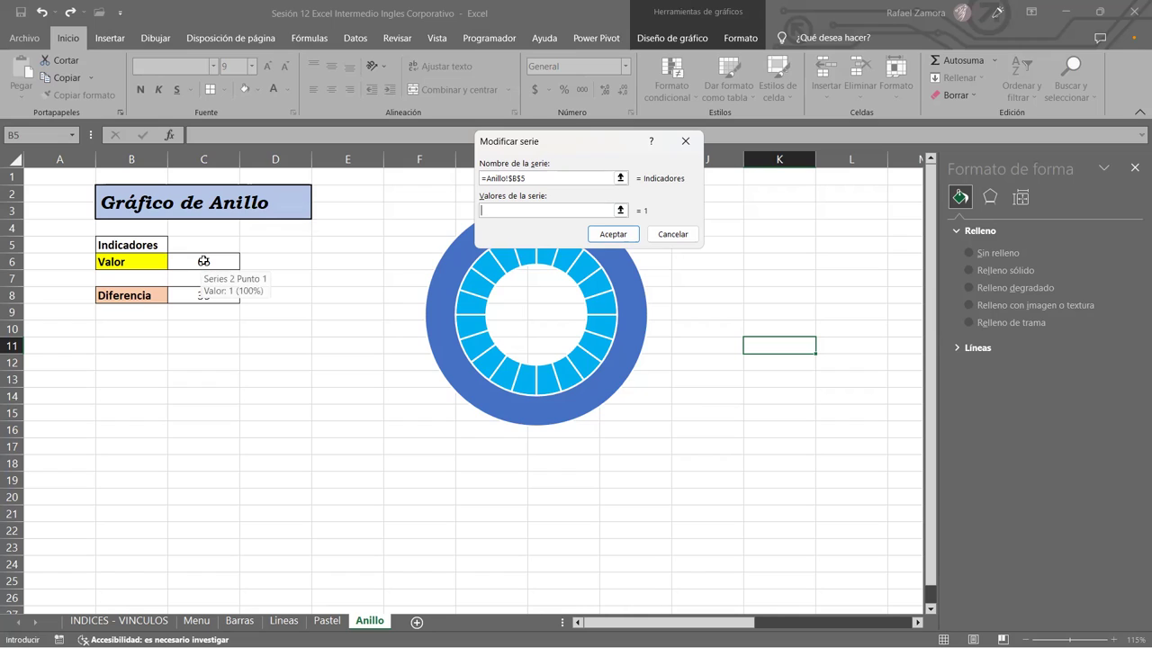
{"action": "left_click_drag", "start_coordinate": [204, 261], "coordinate": [203, 279]}
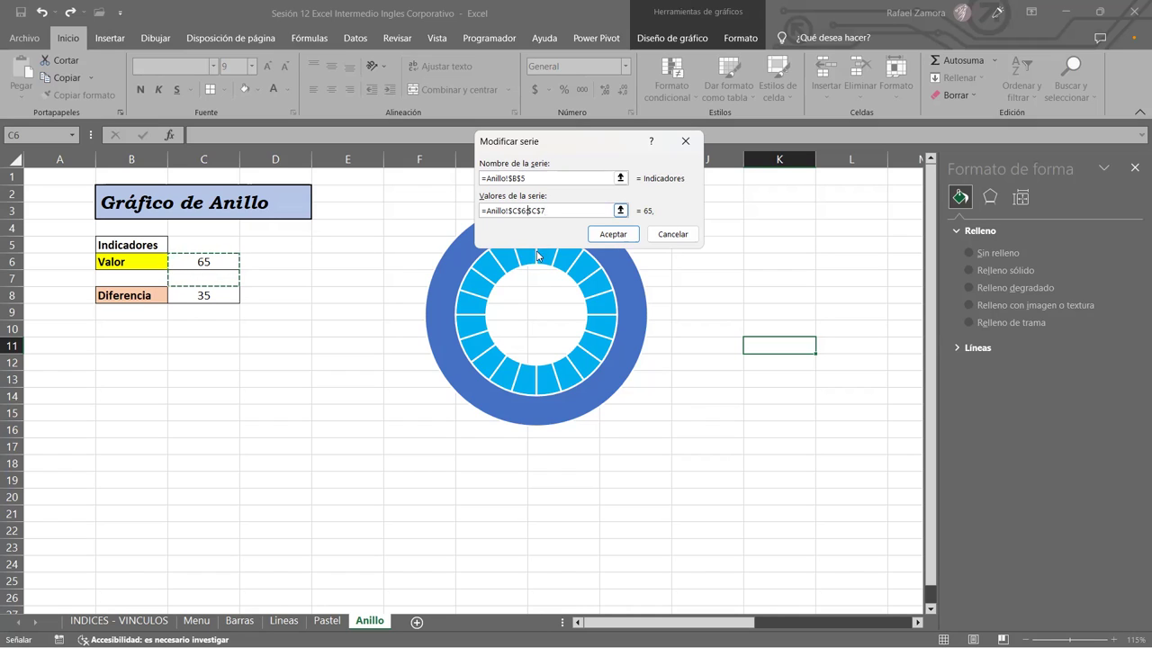
{"action": "mouse_move", "coordinate": [534, 268]}
{"action": "key", "text": "F2"}
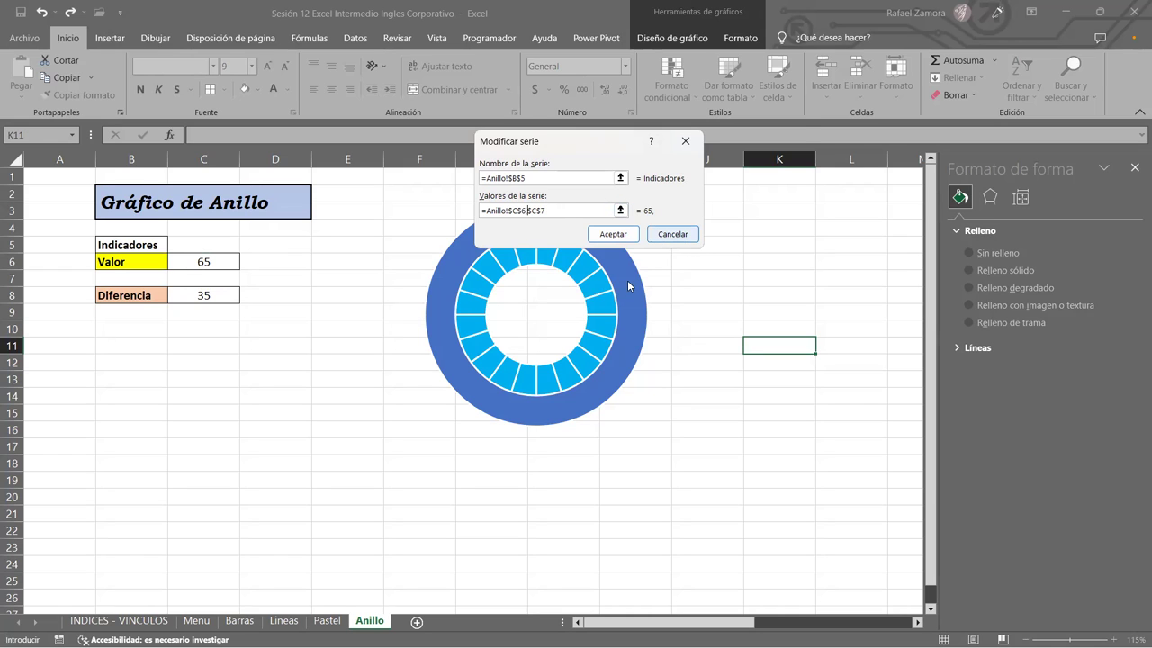
{"action": "left_click", "coordinate": [669, 236]}
Close the data dialog and move Diferencia and 35 from row 8 up to B7:C7
{"action": "left_click", "coordinate": [769, 299]}
{"action": "left_click", "coordinate": [157, 295]}
{"action": "mouse_move", "coordinate": [172, 289]}
{"action": "left_mouse_down"}
{"action": "mouse_move", "coordinate": [204, 295]}
{"action": "mouse_move", "coordinate": [184, 271]}
{"action": "left_mouse_up"}
{"action": "left_click", "coordinate": [228, 381]}
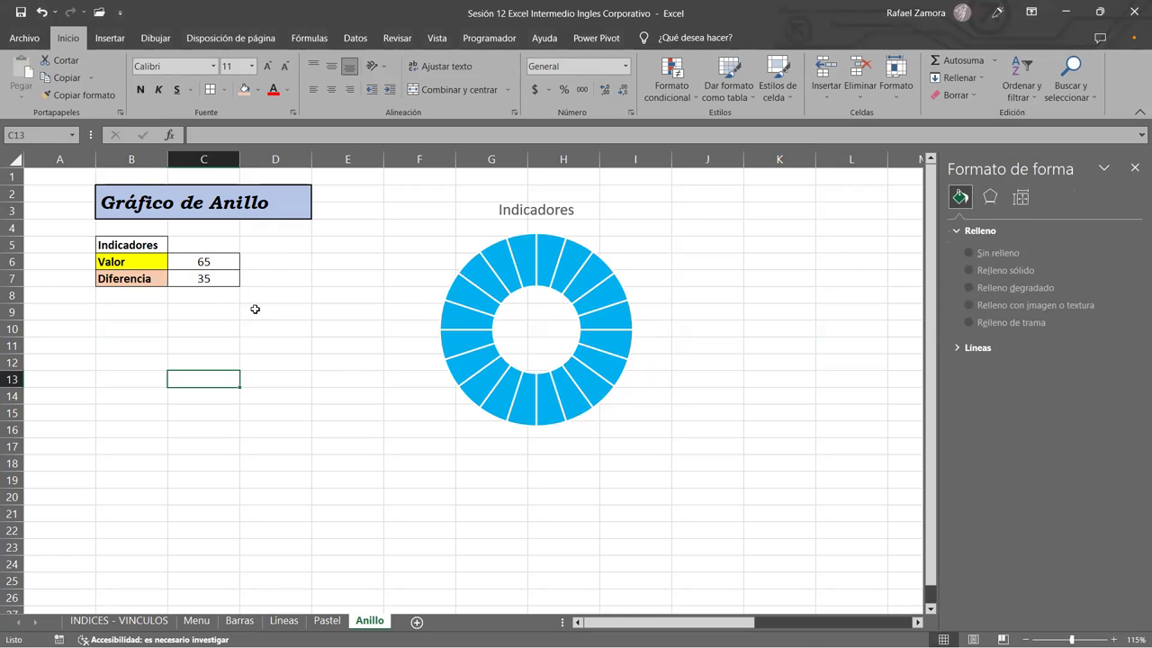
Add a new chart series named from B5 with values C6:C7
{"action": "left_click", "coordinate": [682, 253]}
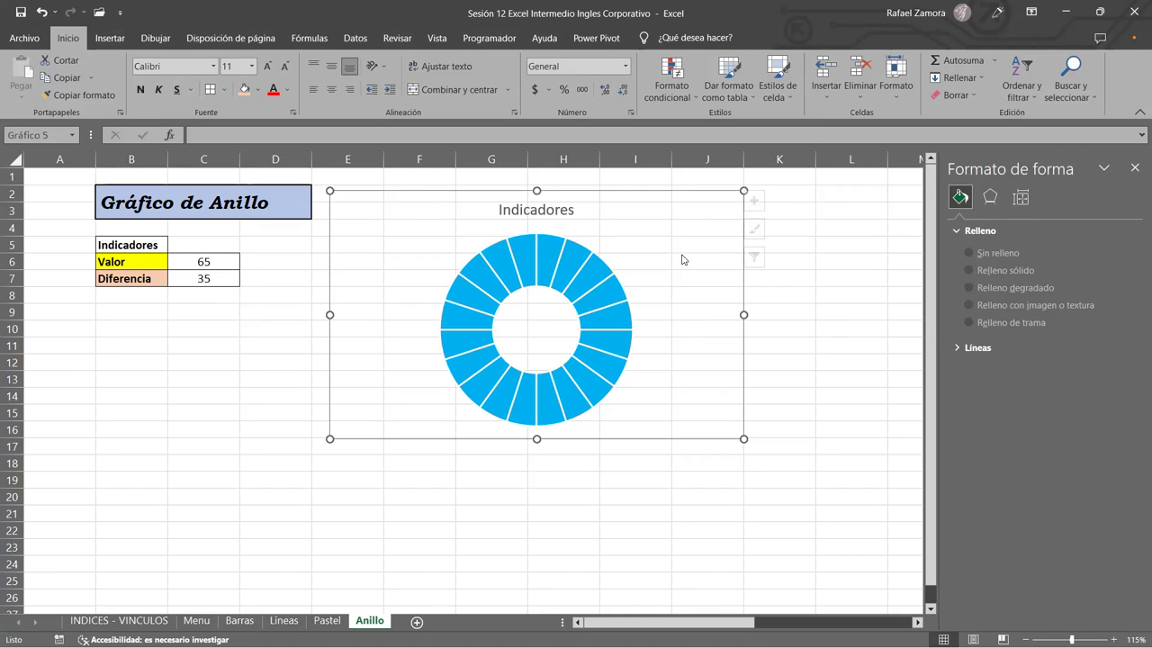
{"action": "right_click", "coordinate": [682, 253]}
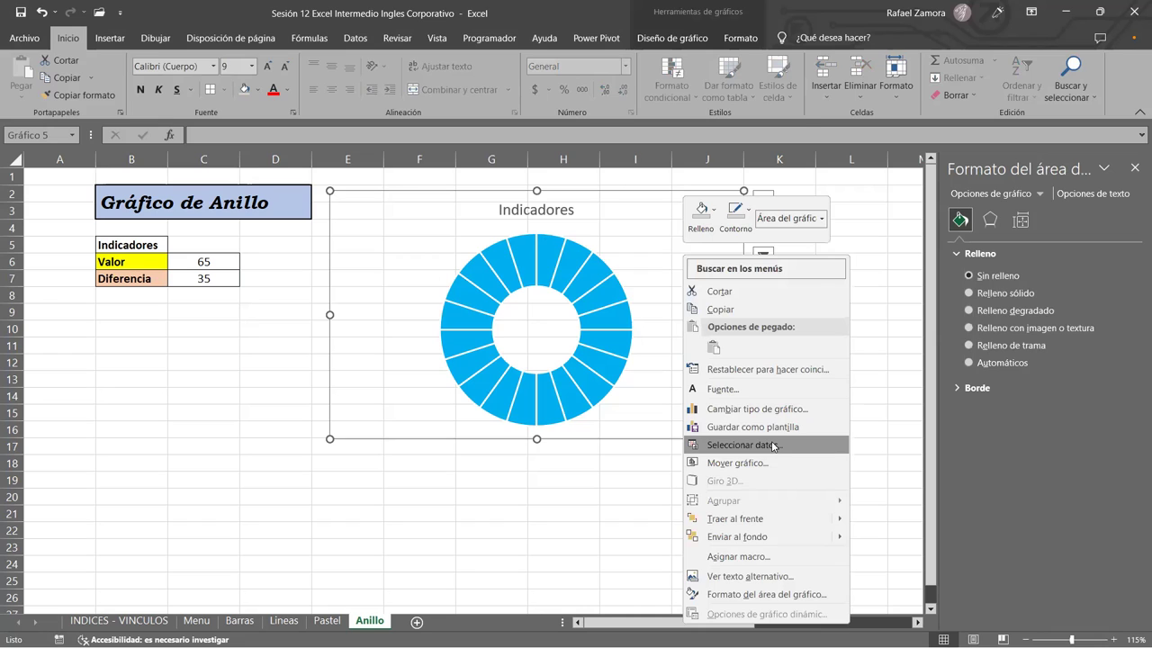
{"action": "left_click", "coordinate": [773, 447]}
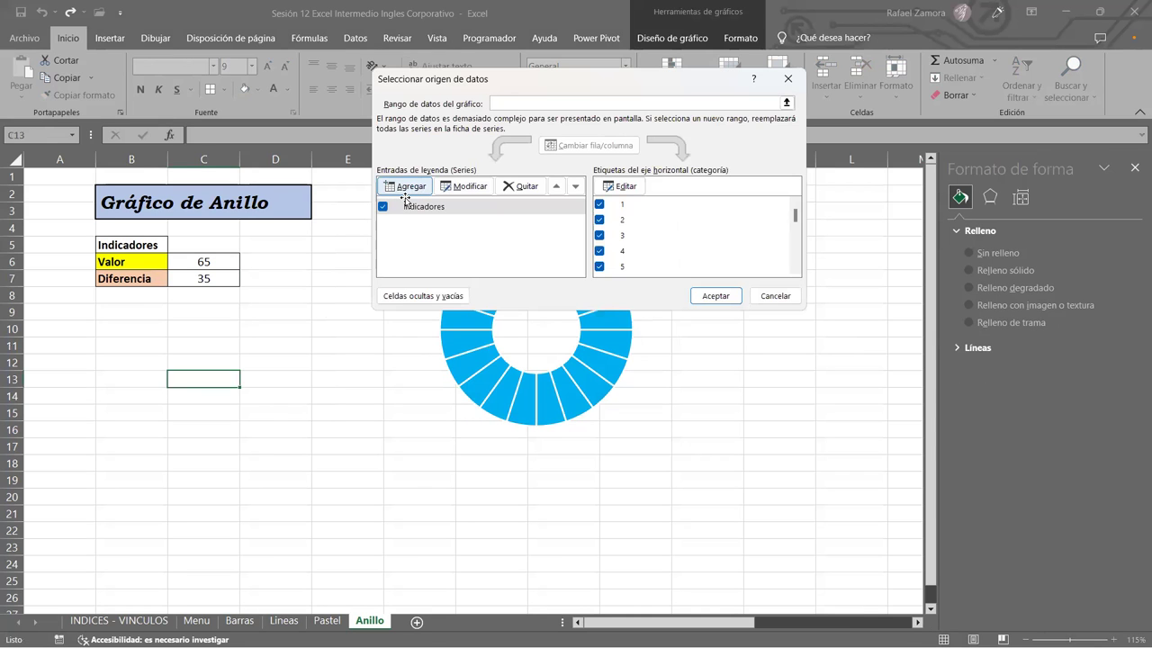
{"action": "left_click", "coordinate": [404, 187]}
{"action": "left_click", "coordinate": [149, 241]}
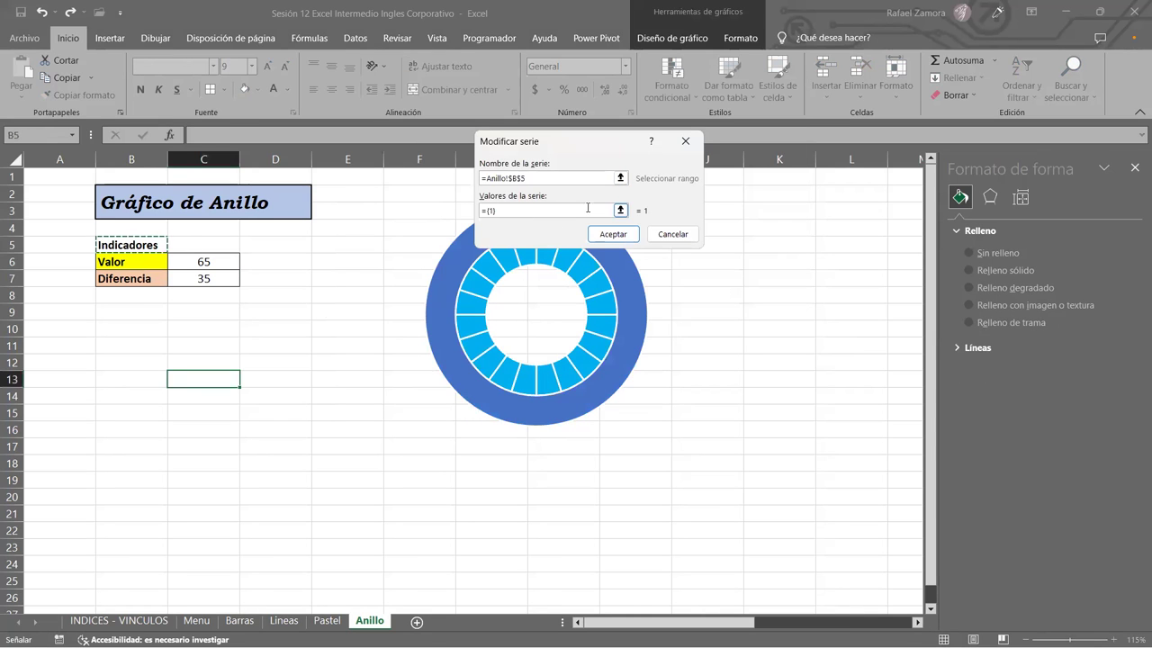
{"action": "key", "text": "ctrl+a"}
{"action": "key", "text": "BackSpace"}
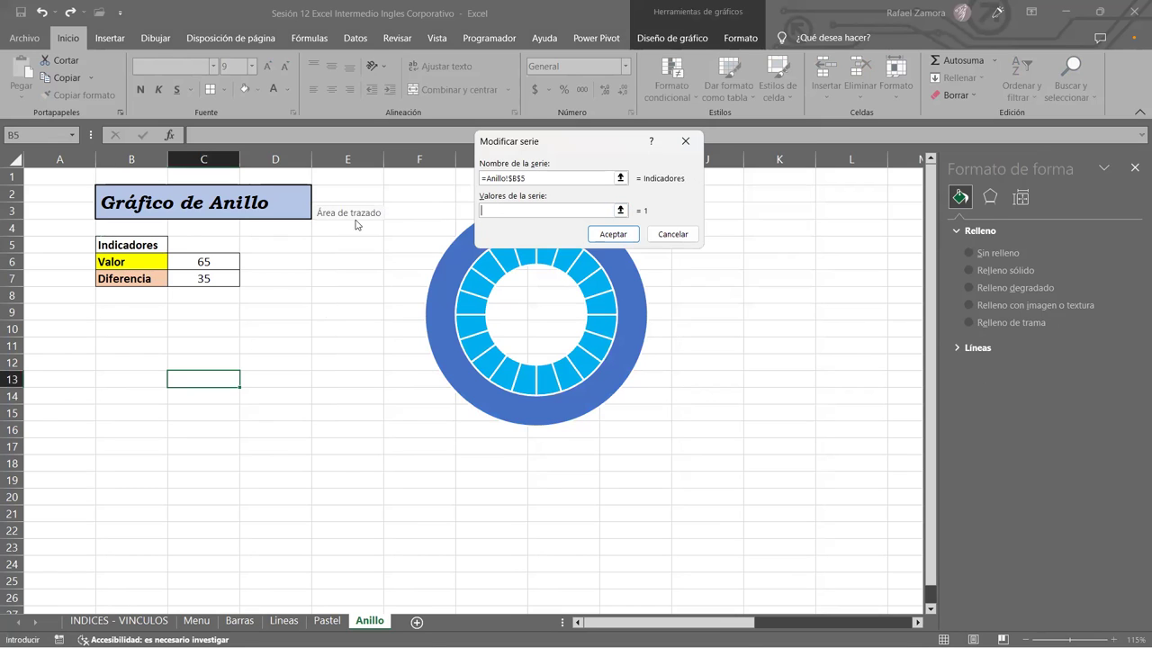
{"action": "left_click", "coordinate": [209, 261]}
{"action": "left_click_drag", "start_coordinate": [209, 261], "coordinate": [205, 277]}
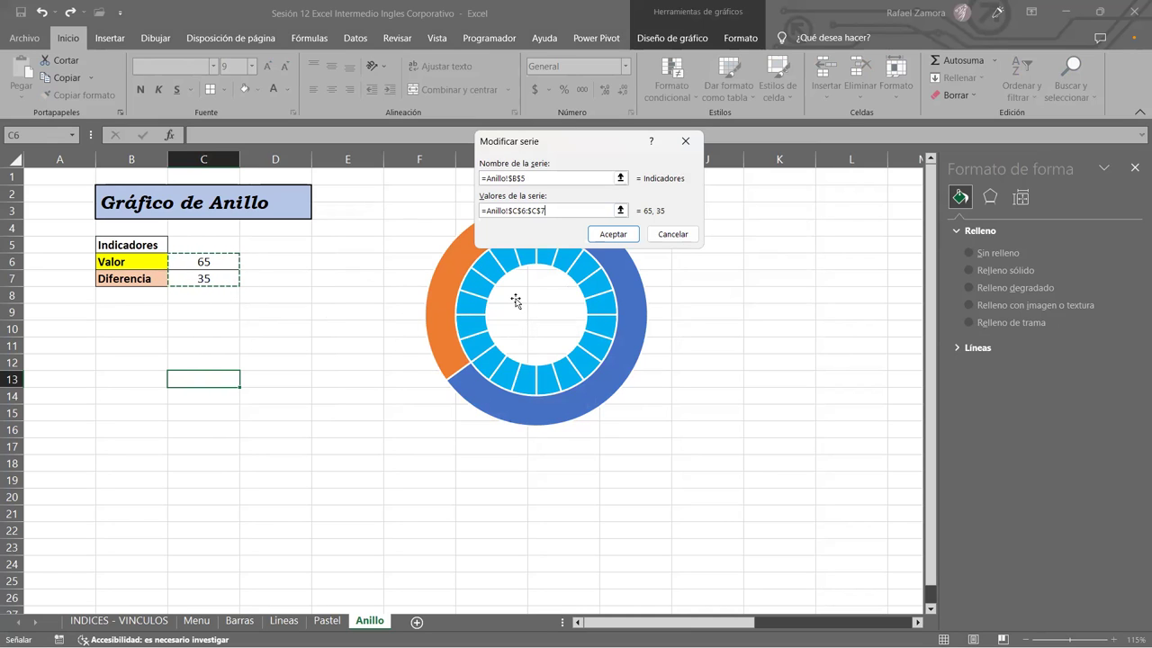
{"action": "left_click", "coordinate": [602, 239]}
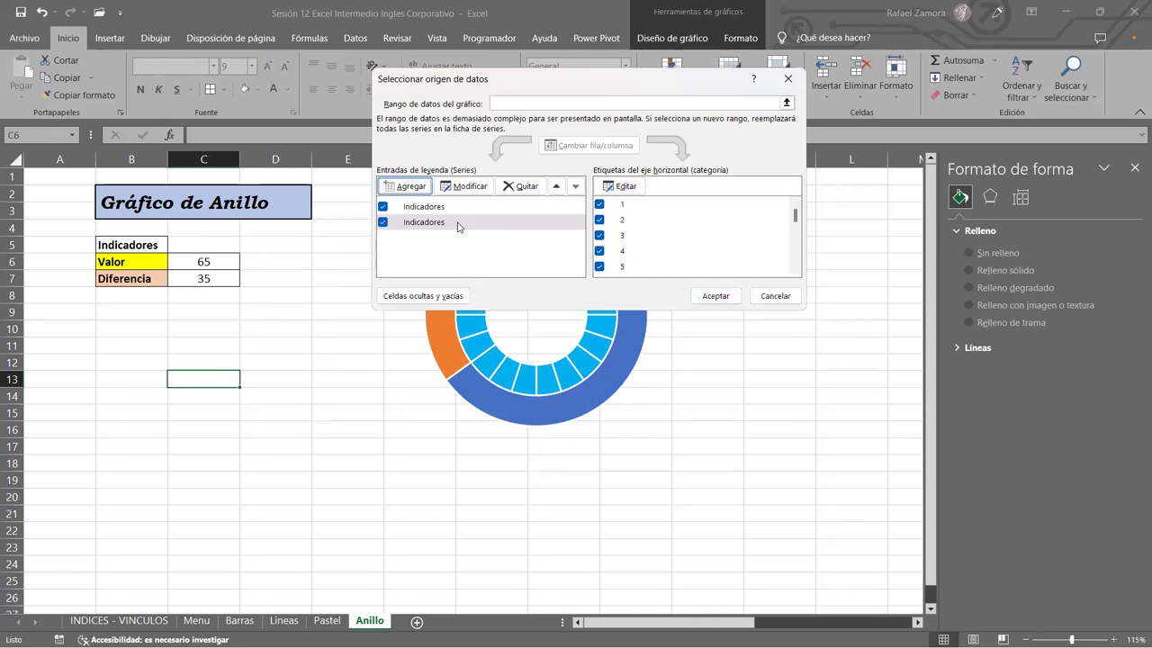
Apply the data source changes and select the new outer ring series
{"action": "left_click", "coordinate": [468, 209]}
{"action": "left_click", "coordinate": [443, 222]}
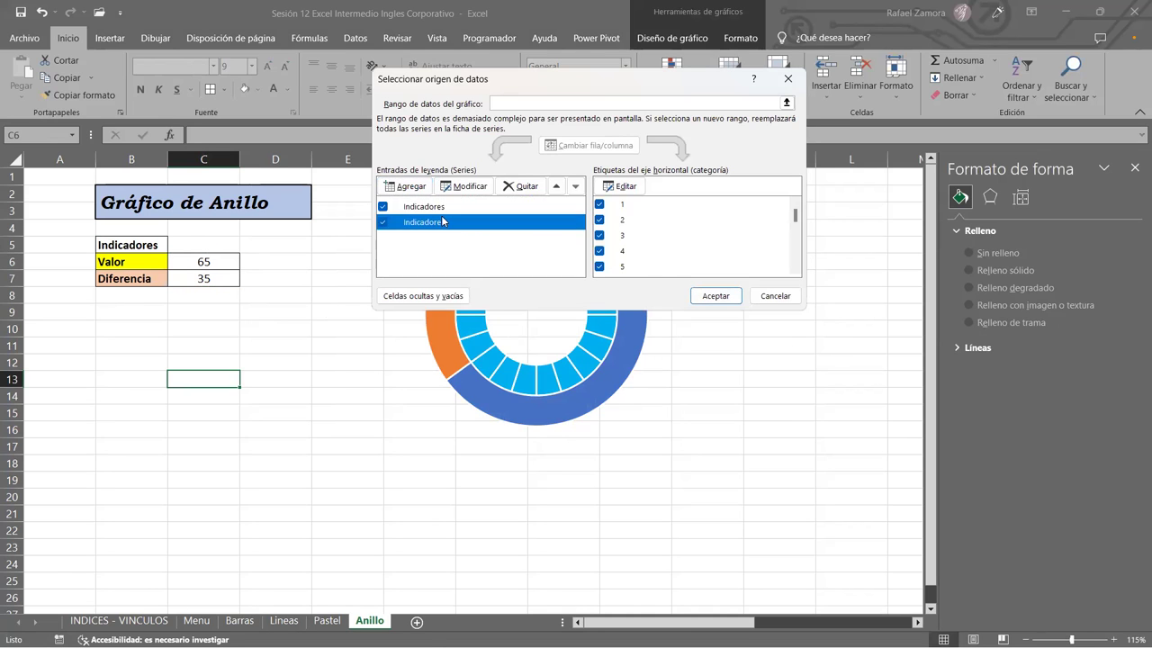
{"action": "left_click", "coordinate": [716, 297]}
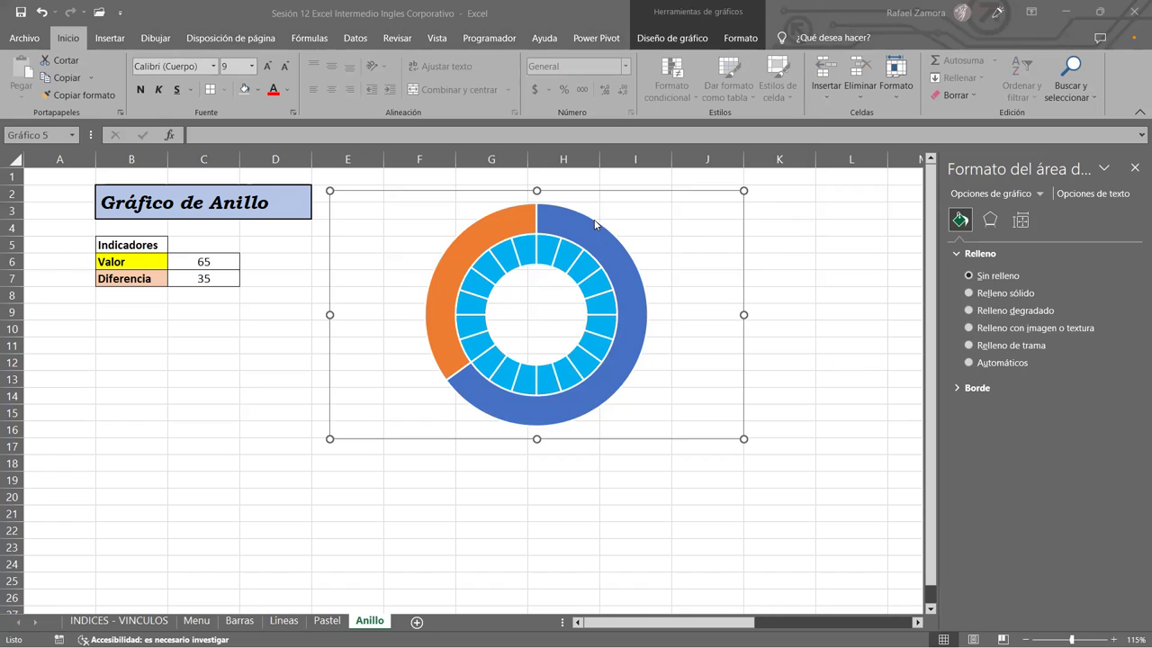
{"action": "mouse_move", "coordinate": [596, 223]}
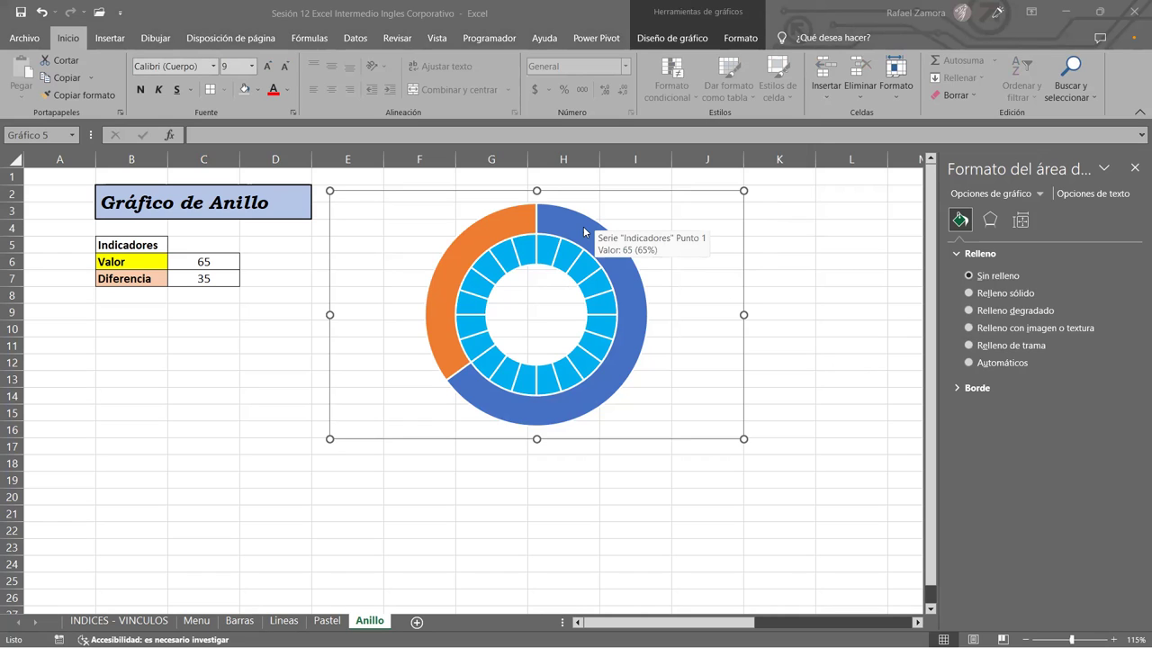
{"action": "left_click", "coordinate": [584, 232]}
{"action": "left_click", "coordinate": [587, 233]}
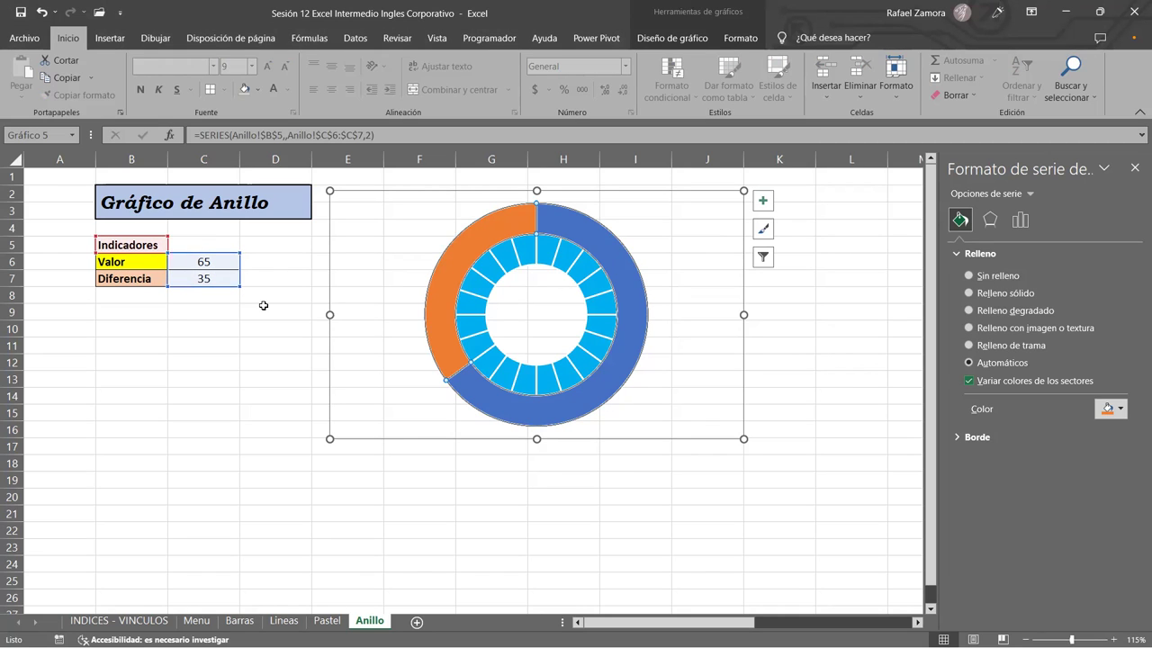
{"action": "mouse_move", "coordinate": [604, 254]}
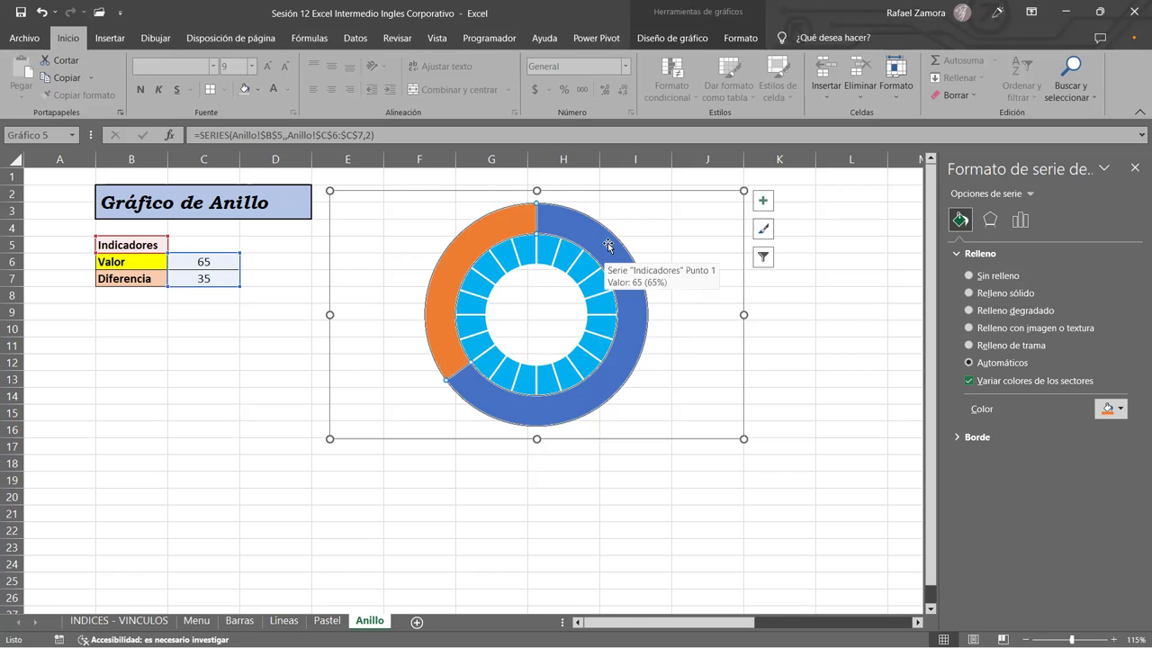
Change the series chart type so the second Indicadores series uses Eje secundario
{"action": "right_click", "coordinate": [609, 246]}
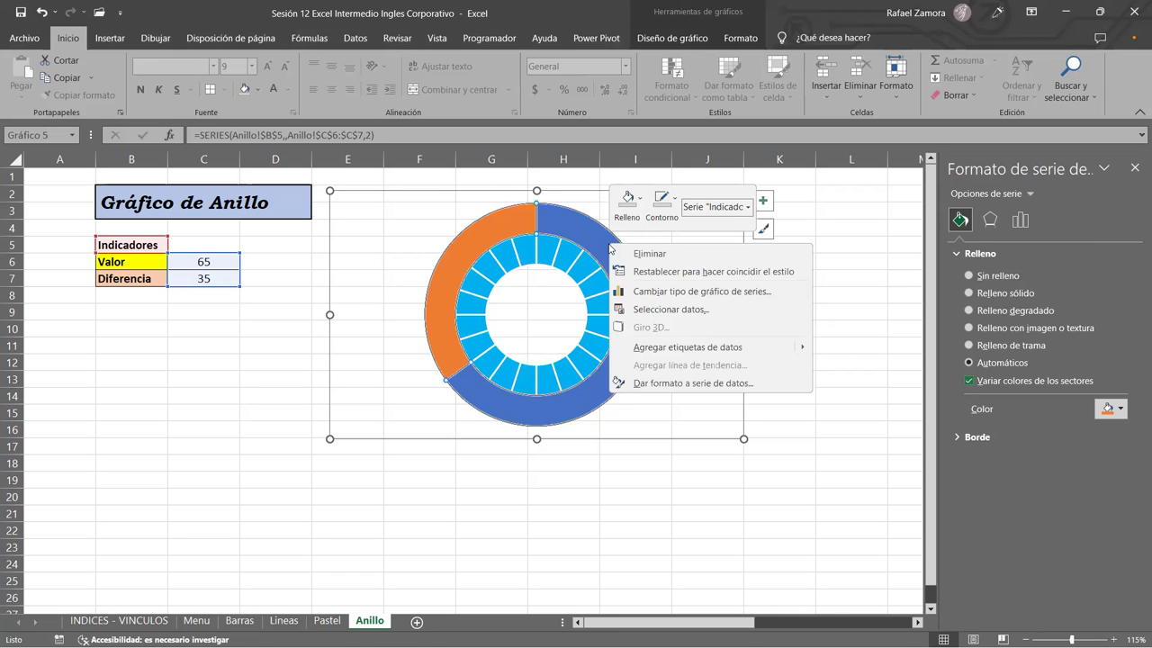
{"action": "right_click", "coordinate": [563, 221]}
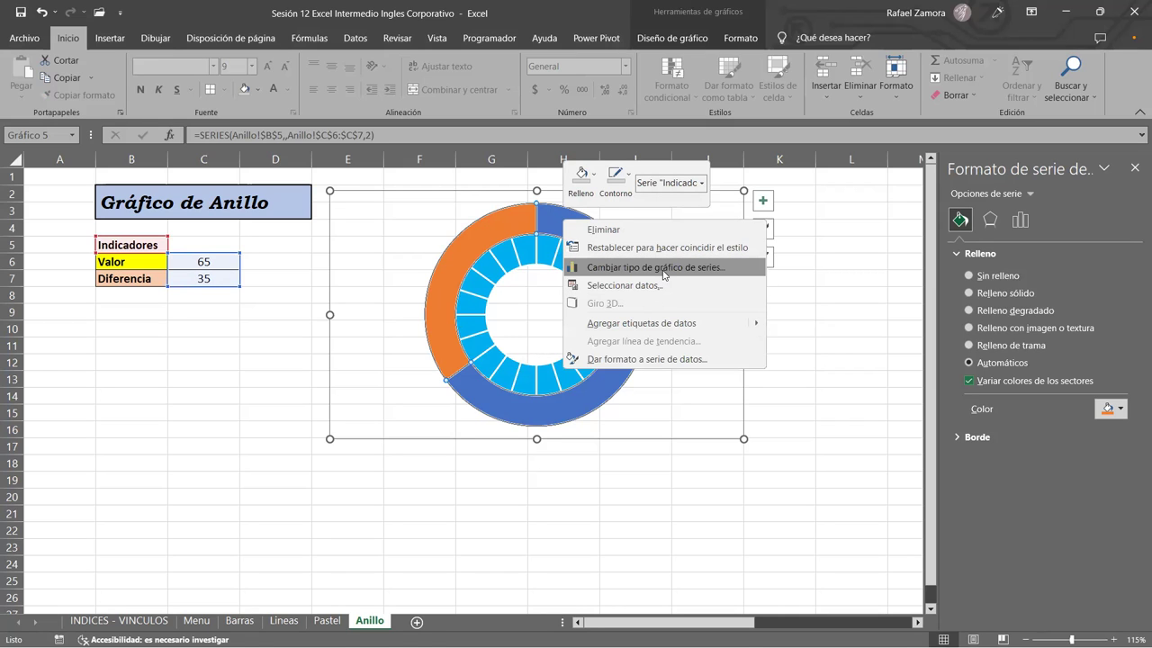
{"action": "left_click", "coordinate": [664, 270]}
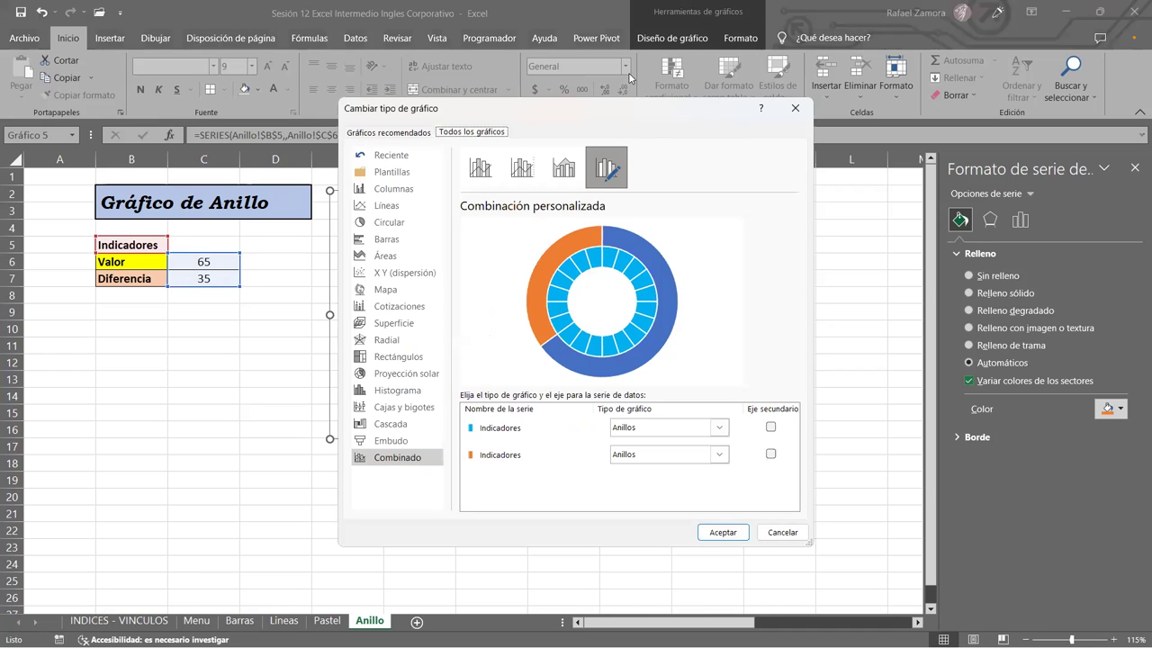
{"action": "left_click_drag", "start_coordinate": [695, 117], "coordinate": [629, 78]}
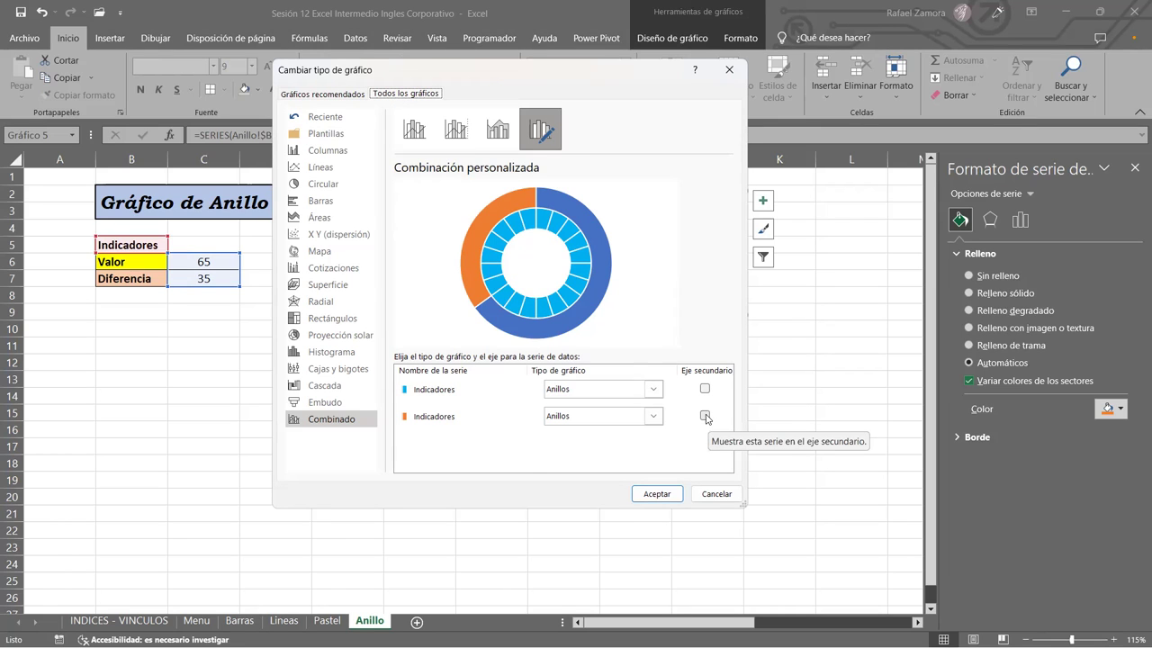
{"action": "left_click", "coordinate": [705, 416]}
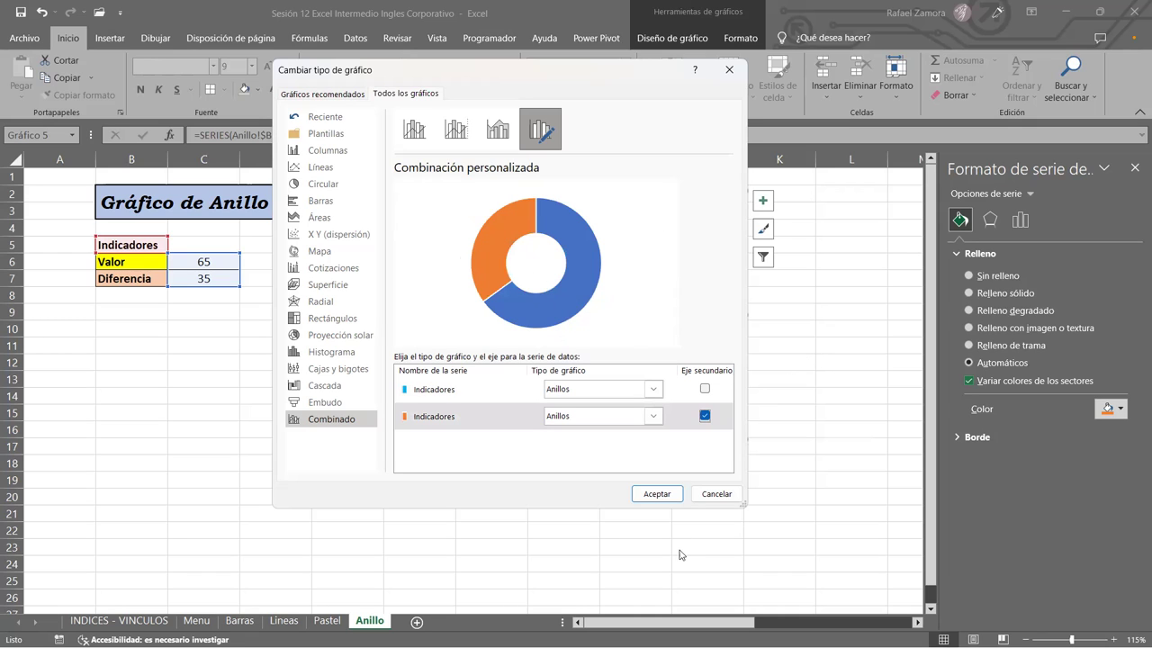
{"action": "left_click", "coordinate": [658, 494]}
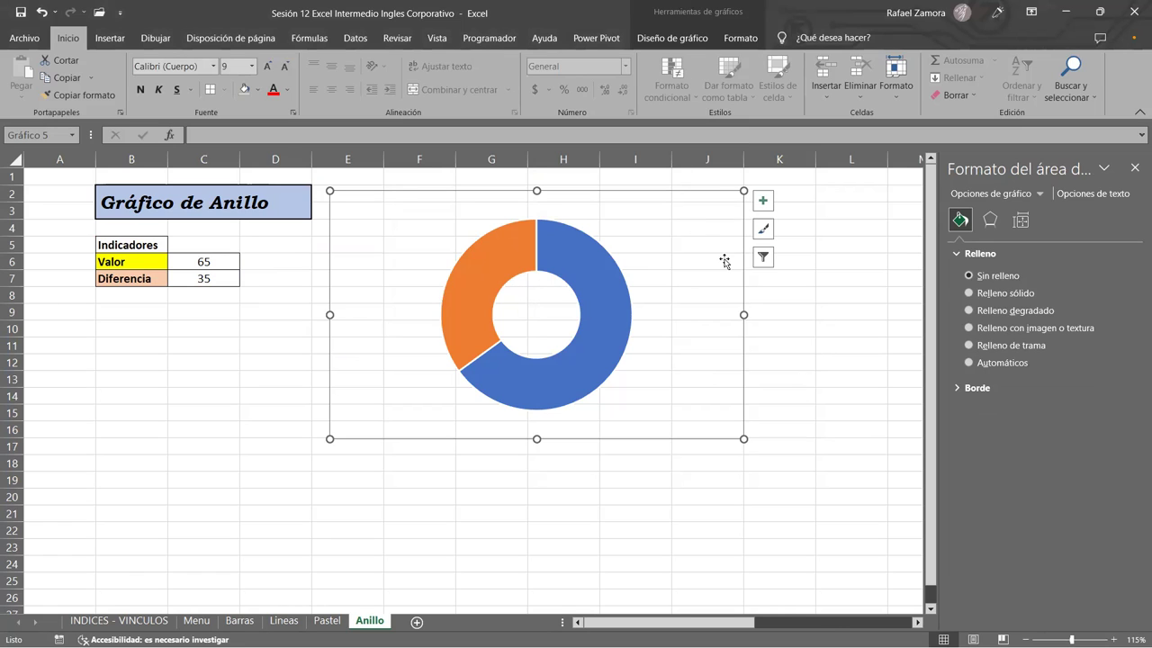
Select only the blue 65 Valor slice and show its Fill & Line options
{"action": "left_click", "coordinate": [588, 258]}
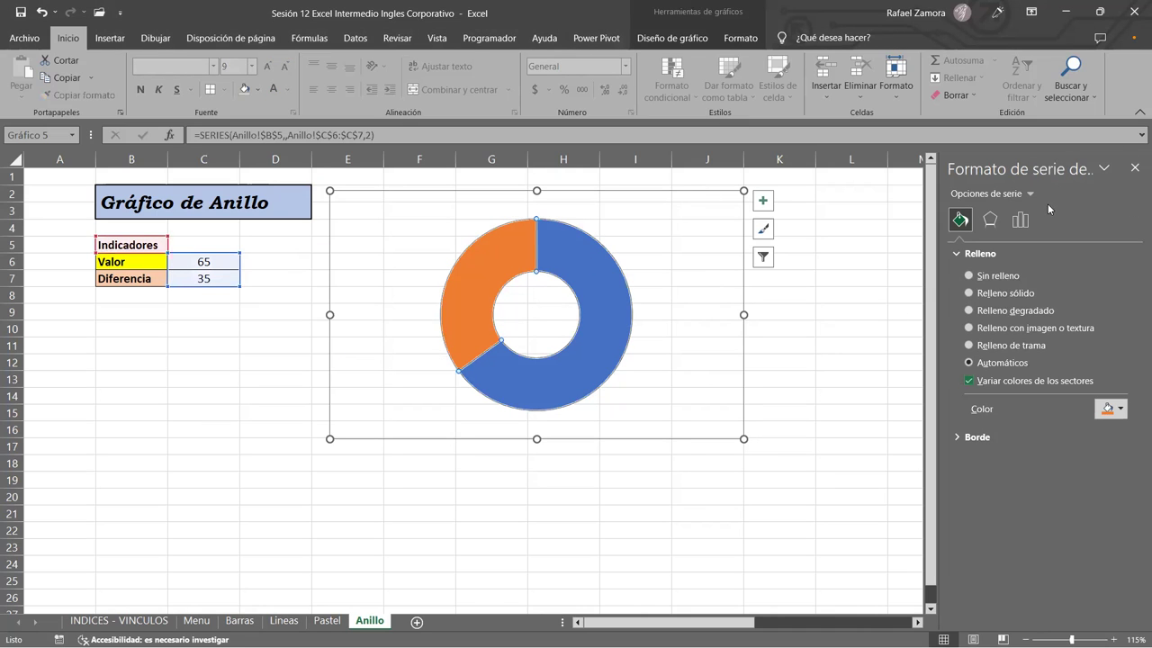
{"action": "left_click", "coordinate": [598, 272]}
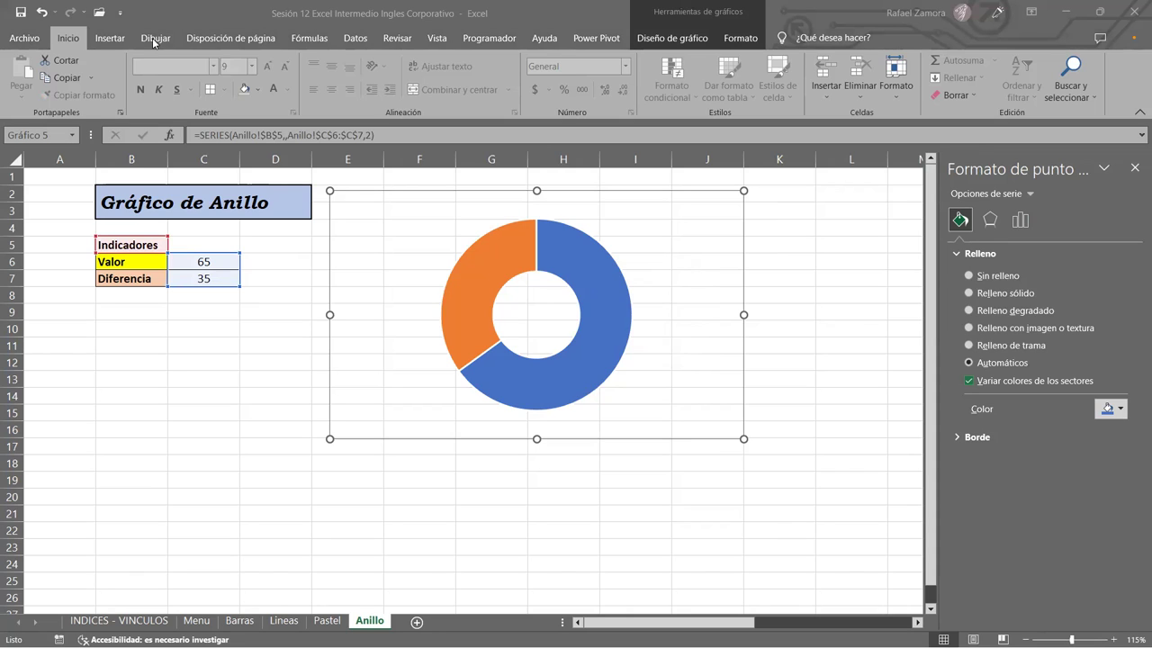
{"action": "left_click", "coordinate": [575, 253]}
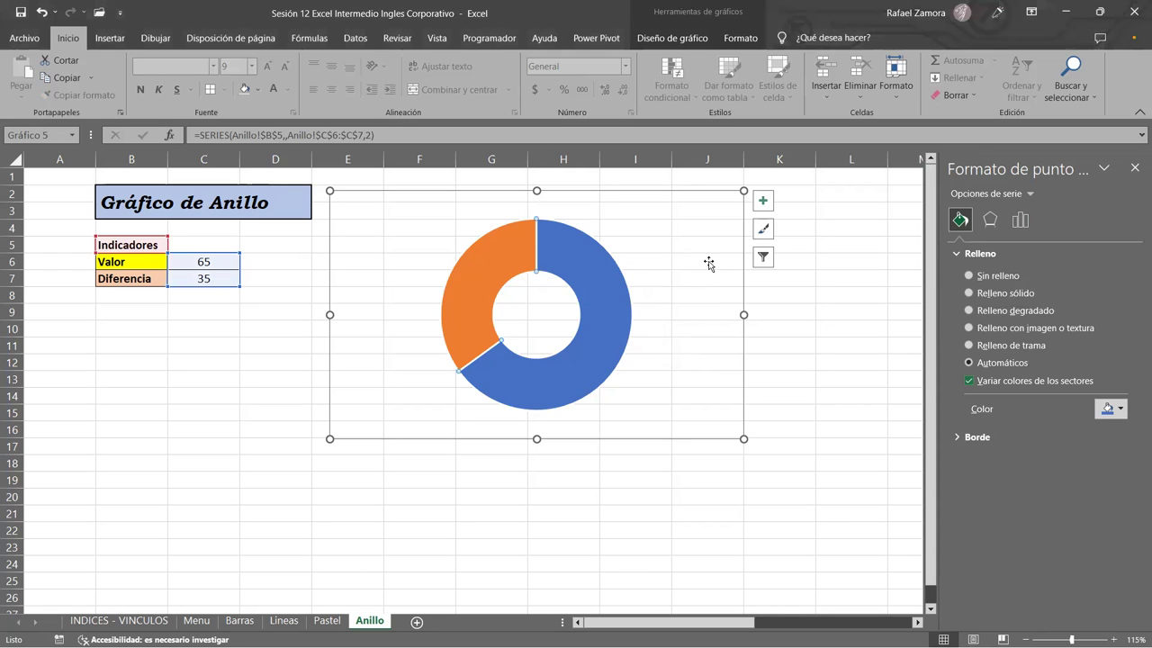
{"action": "left_click", "coordinate": [882, 314]}
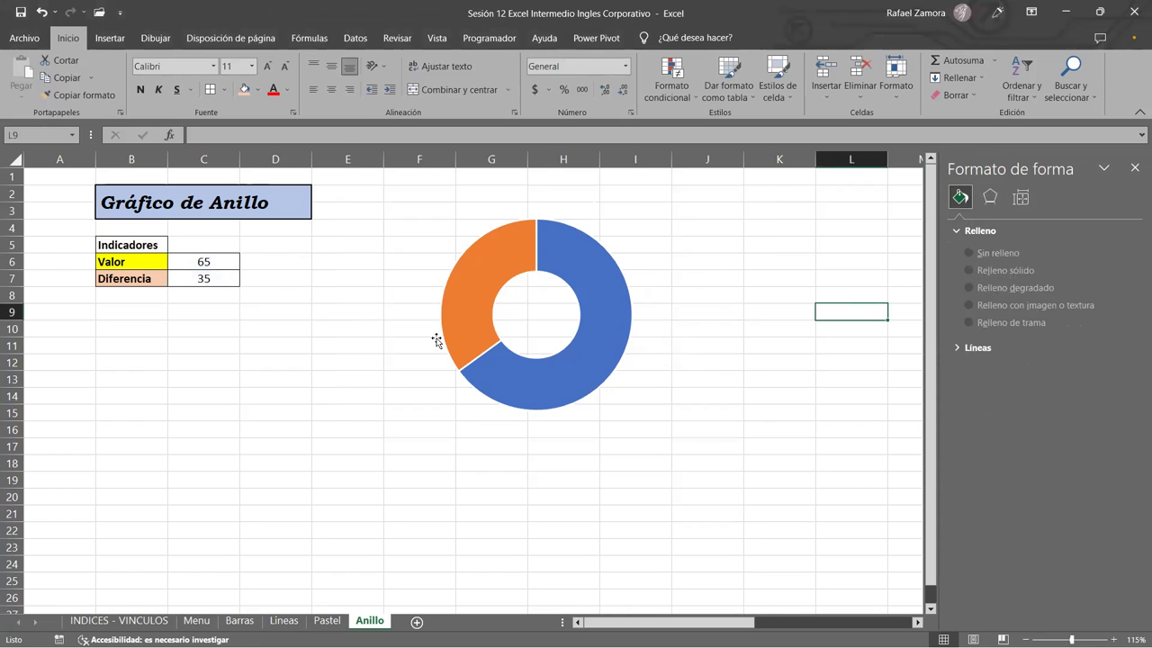
{"action": "left_click", "coordinate": [880, 232]}
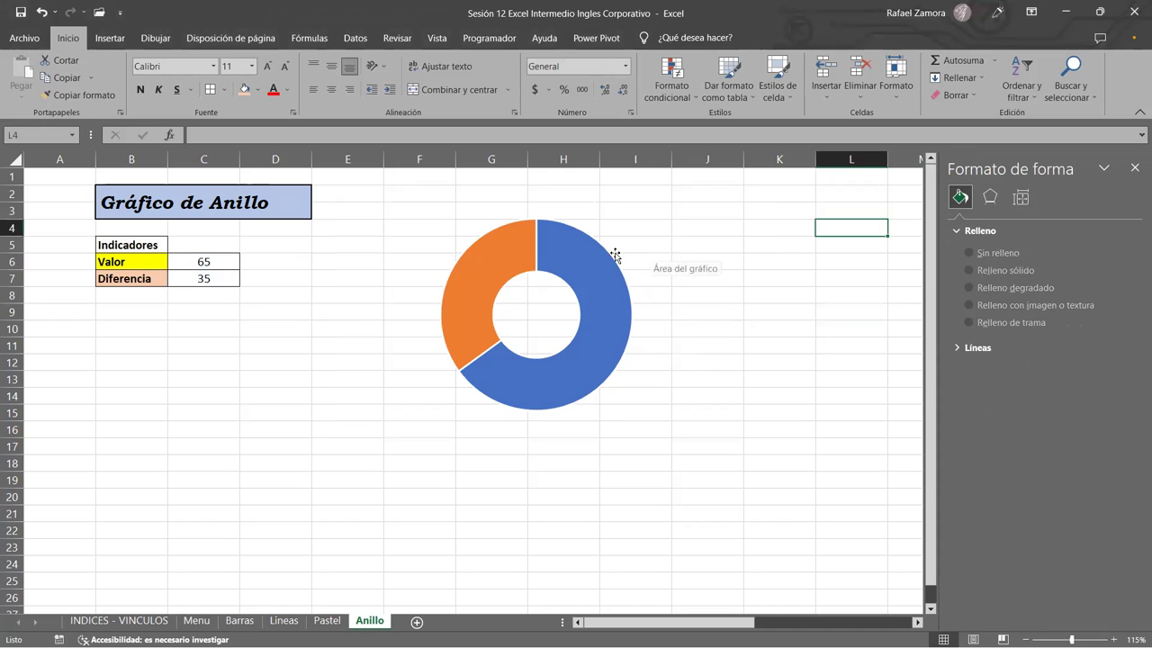
{"action": "left_click", "coordinate": [588, 267]}
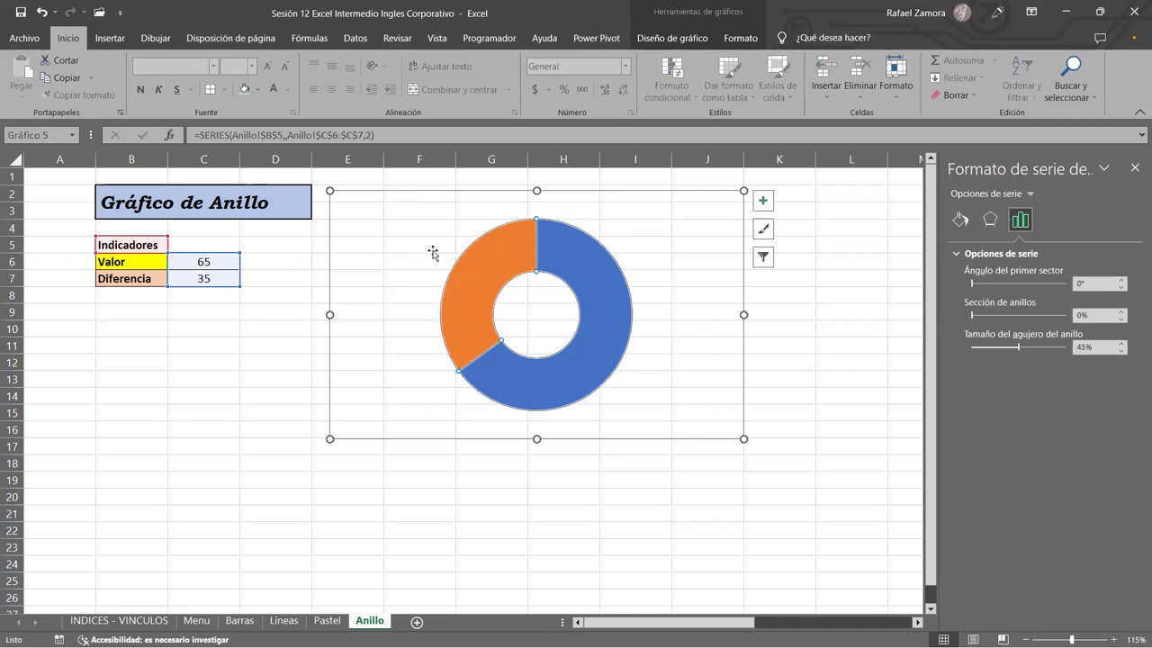
{"action": "left_click", "coordinate": [577, 262]}
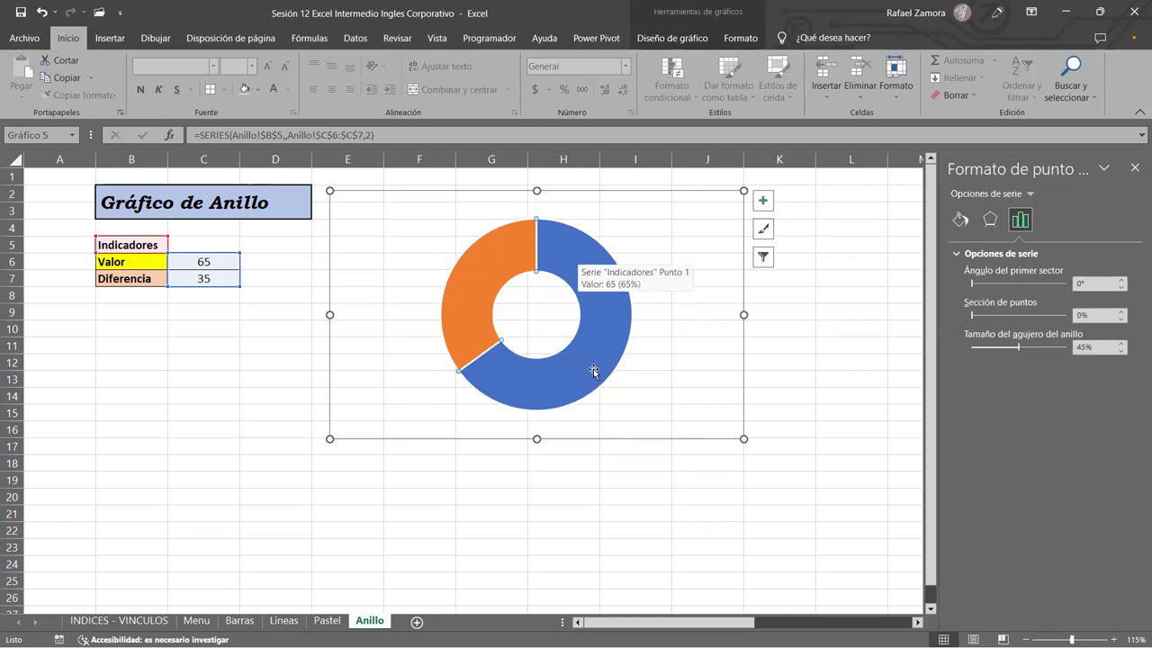
{"action": "mouse_move", "coordinate": [555, 259]}
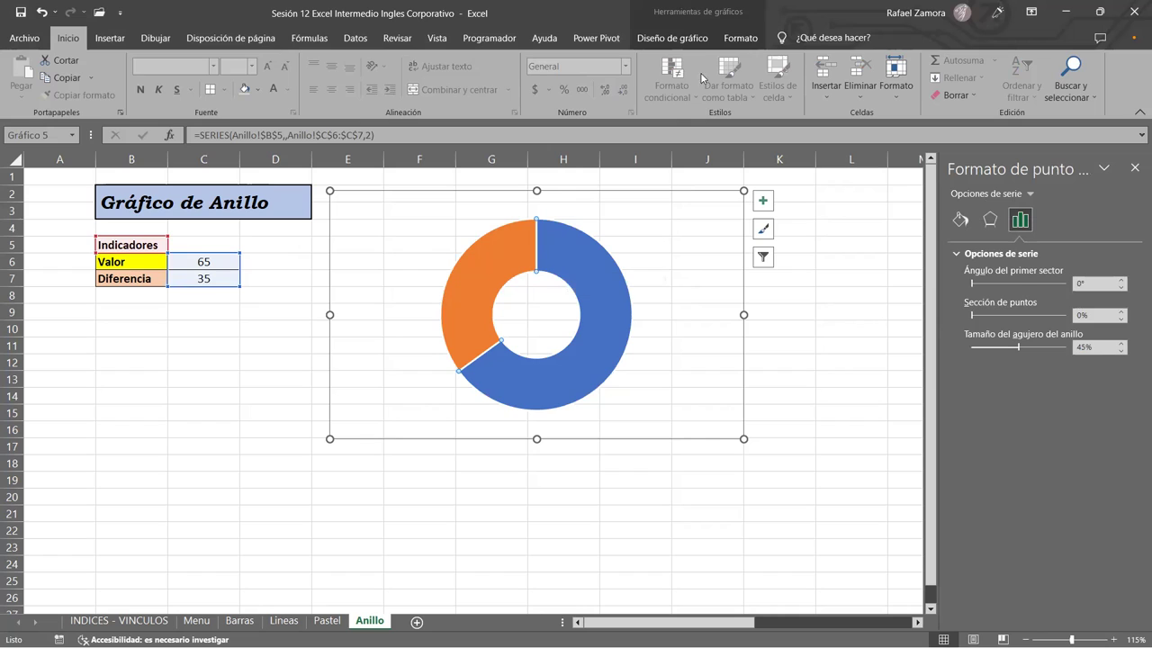
{"action": "left_click", "coordinate": [960, 220]}
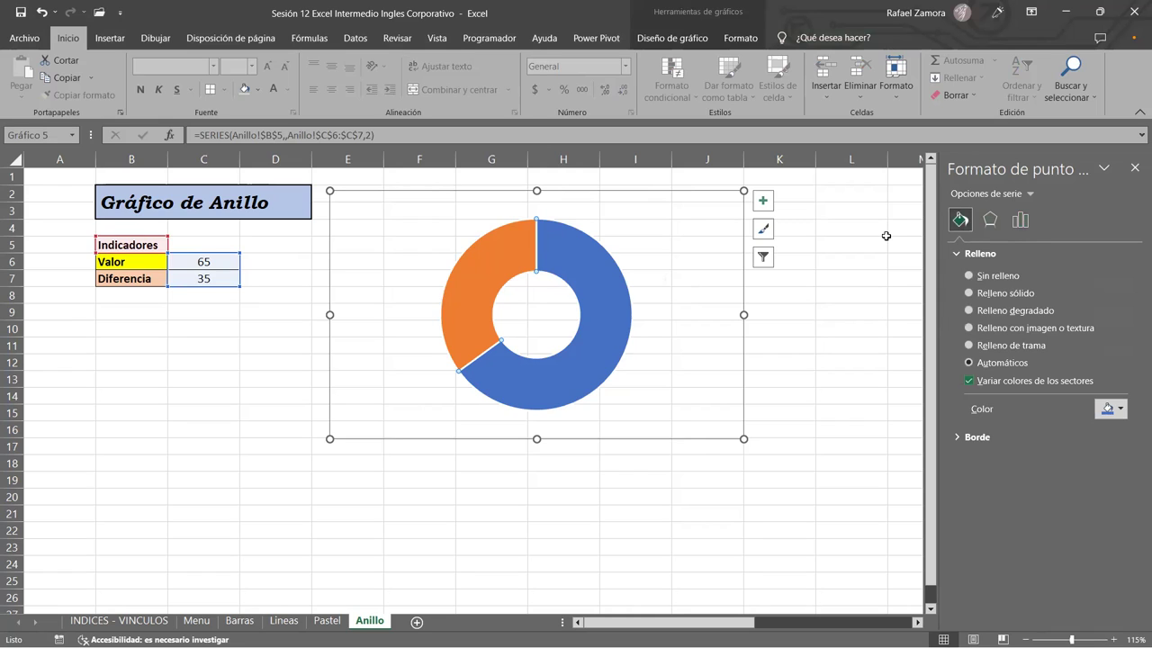
Set the blue Valor slice's fill to Sin relleno
{"action": "left_click", "coordinate": [969, 275]}
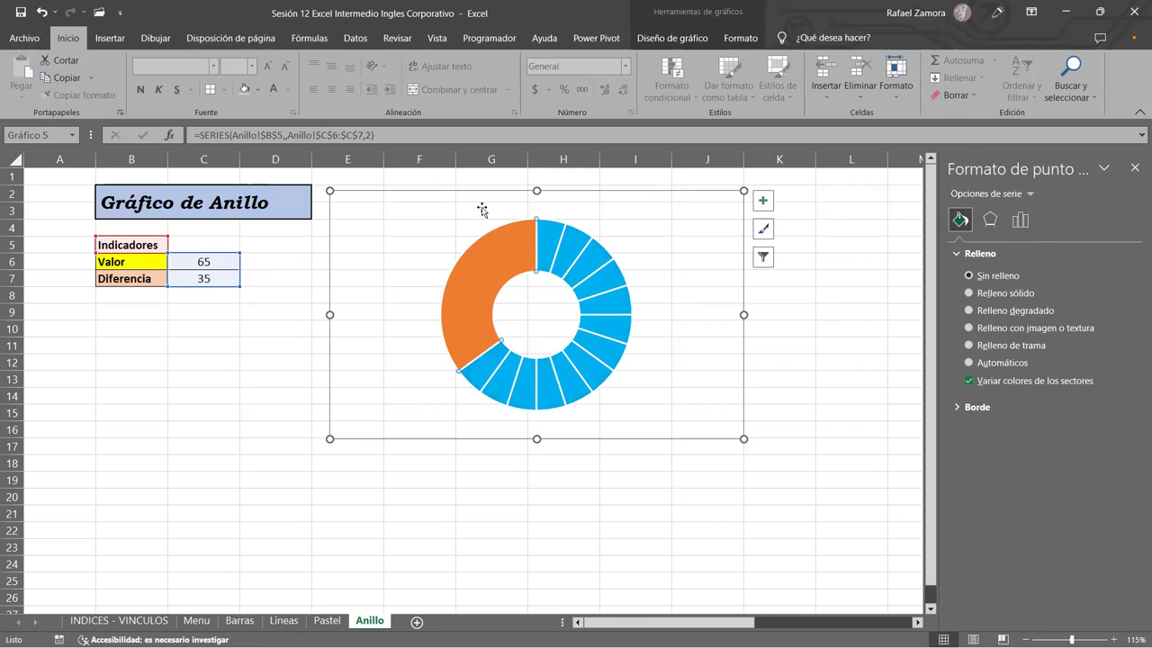
{"action": "mouse_move", "coordinate": [524, 381]}
{"action": "mouse_move", "coordinate": [491, 258]}
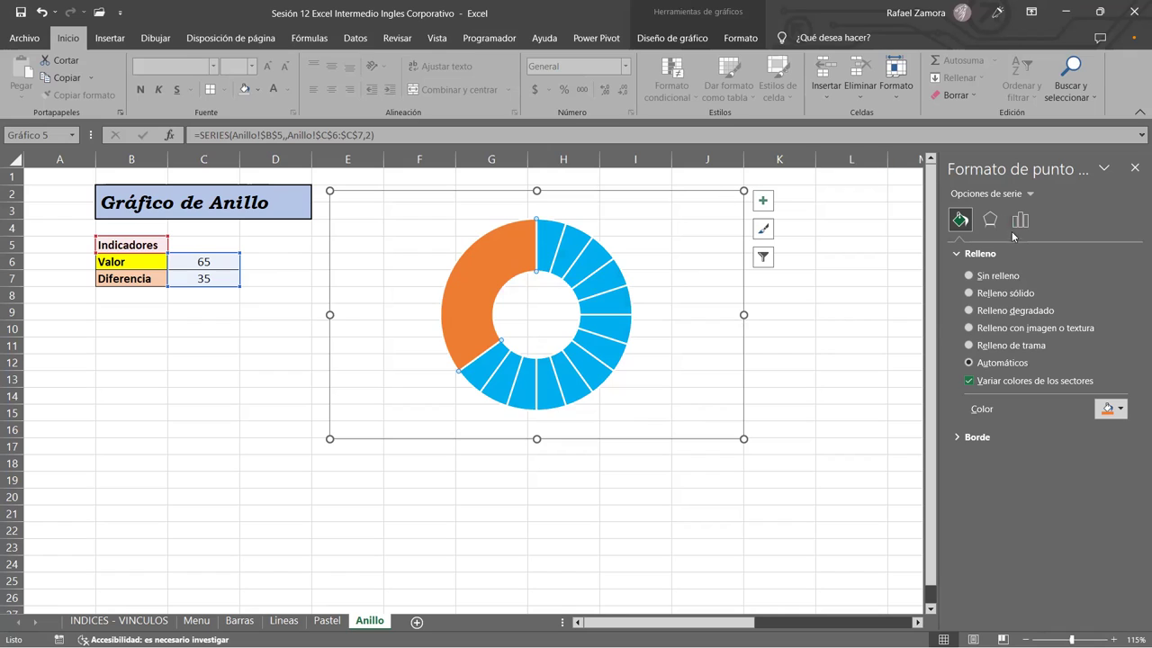
Fill the Diferencia slice solid white at 25% transparency, then close the formatting pane
{"action": "left_click", "coordinate": [988, 296]}
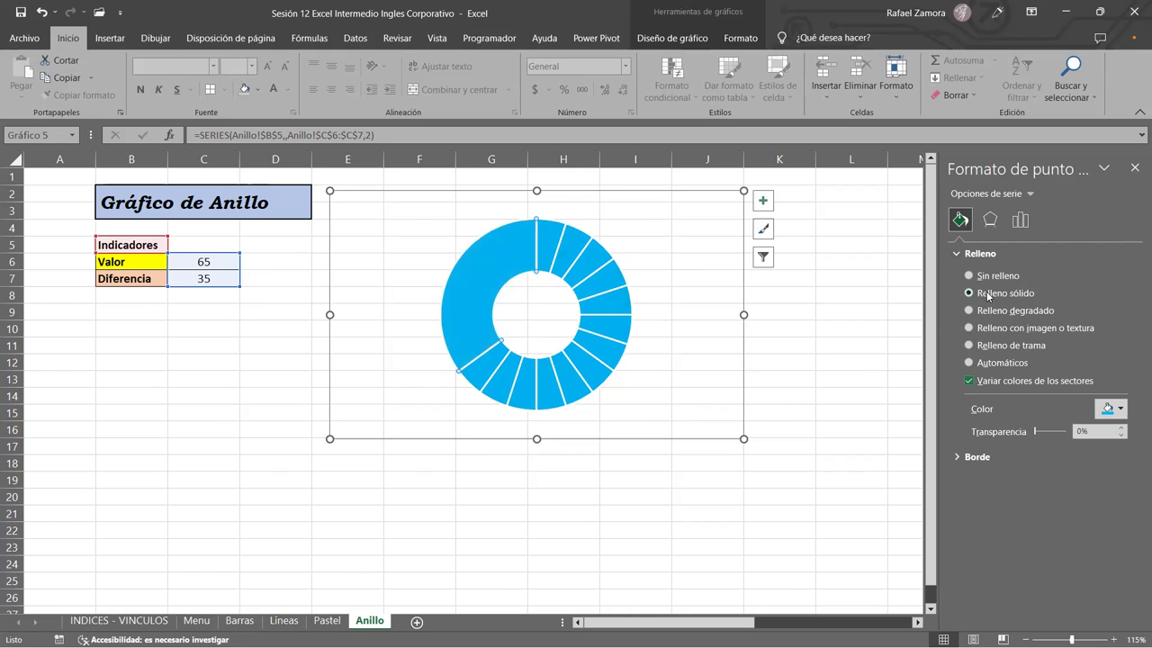
{"action": "left_click", "coordinate": [1121, 411]}
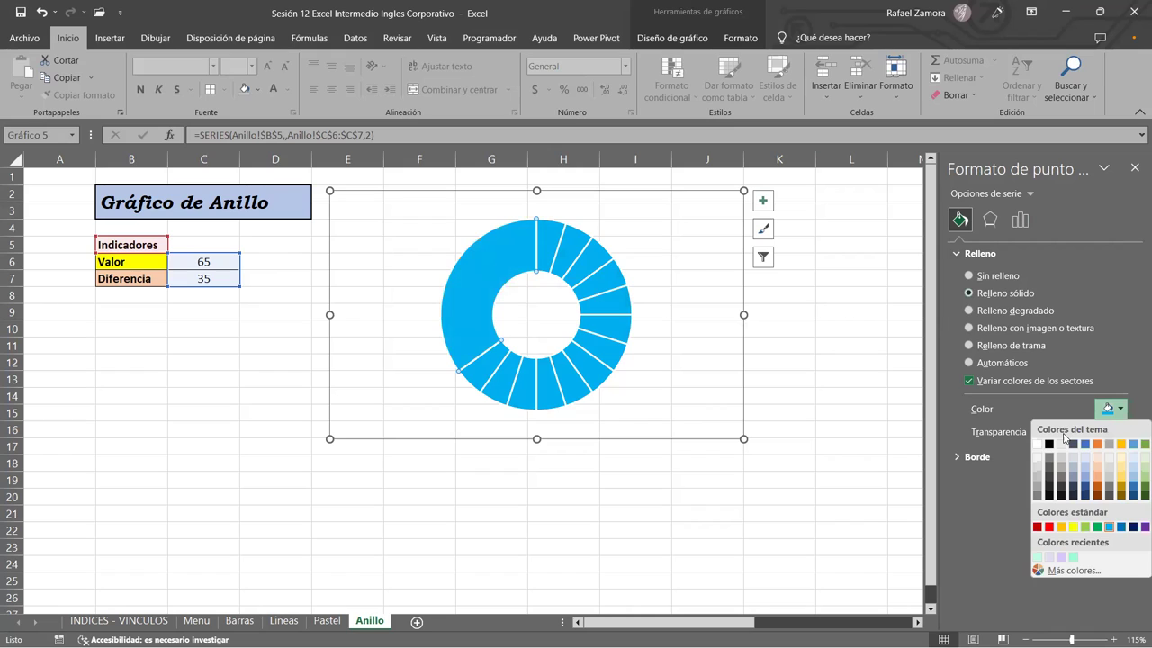
{"action": "left_click", "coordinate": [1035, 447]}
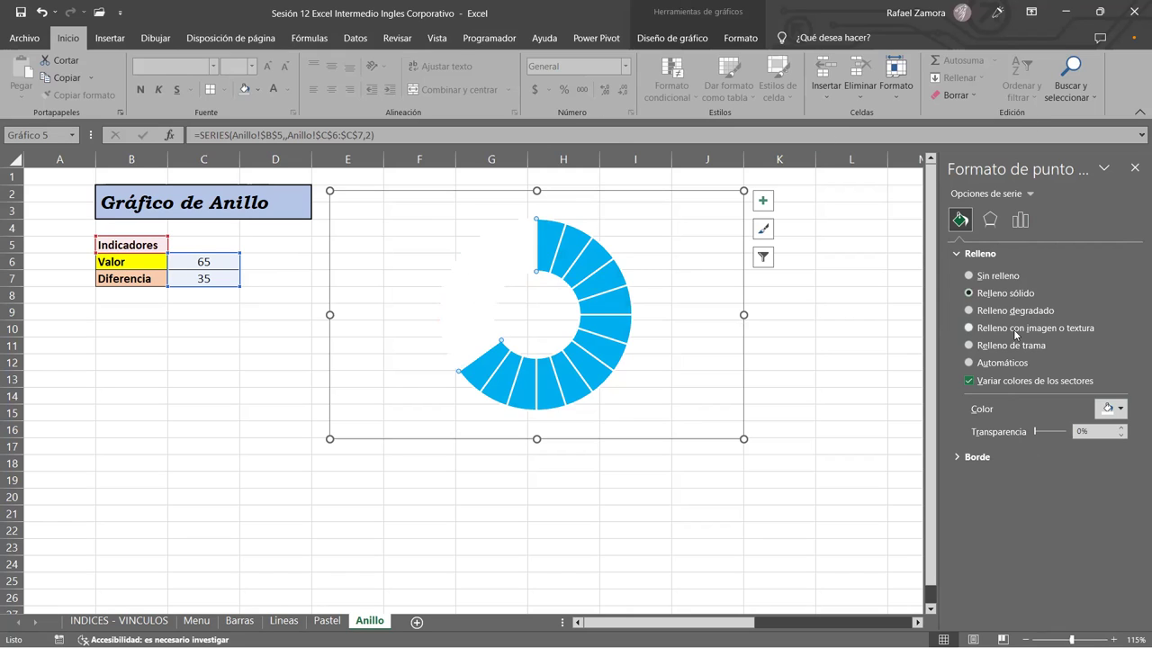
{"action": "double_click", "coordinate": [1082, 431]}
{"action": "type", "text": "25"}
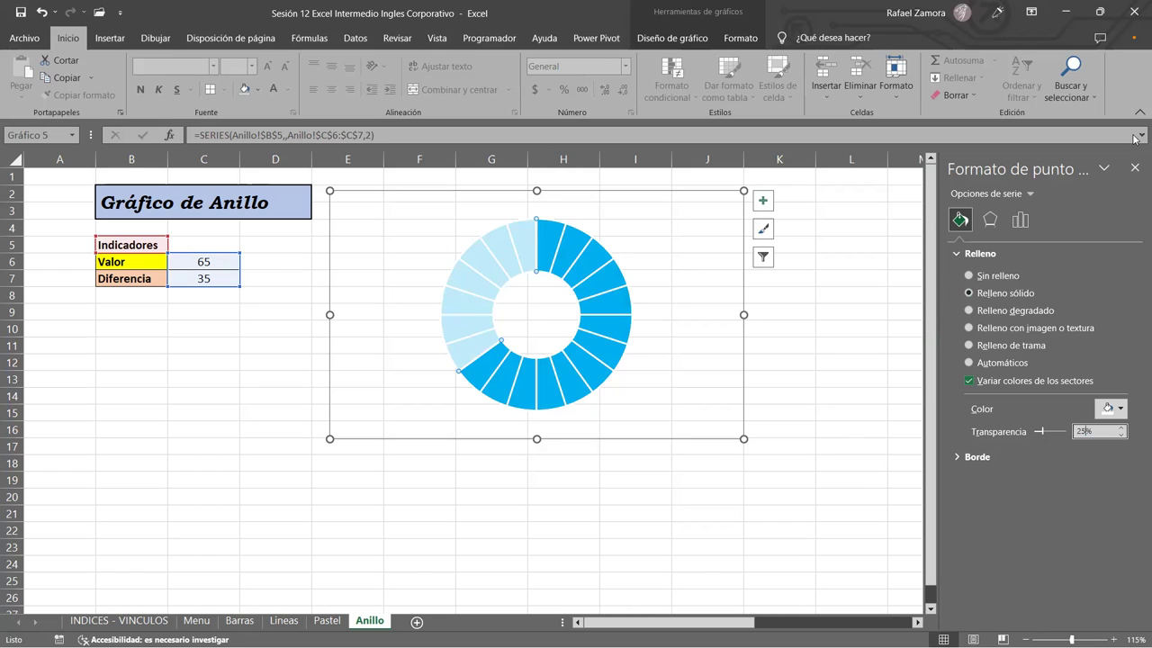
{"action": "left_click", "coordinate": [1135, 168]}
{"action": "left_click", "coordinate": [891, 388]}
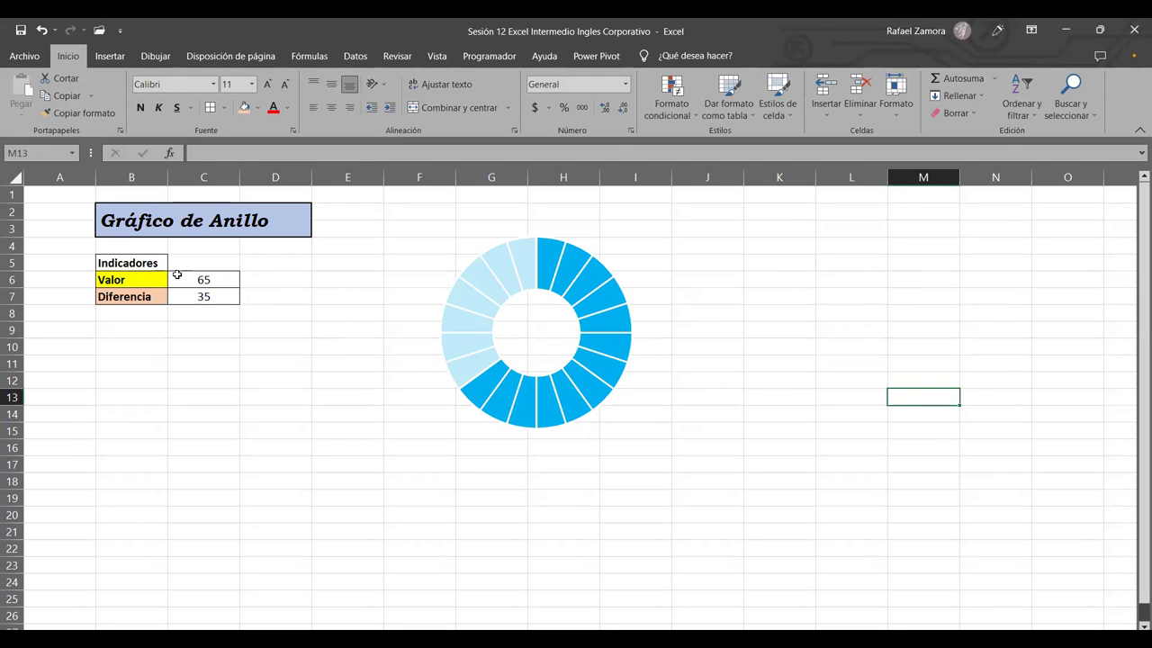
Pick Valor values 90, then 70, then 75 from C6's dropdown and check Diferencia in C7
{"action": "left_click", "coordinate": [223, 282]}
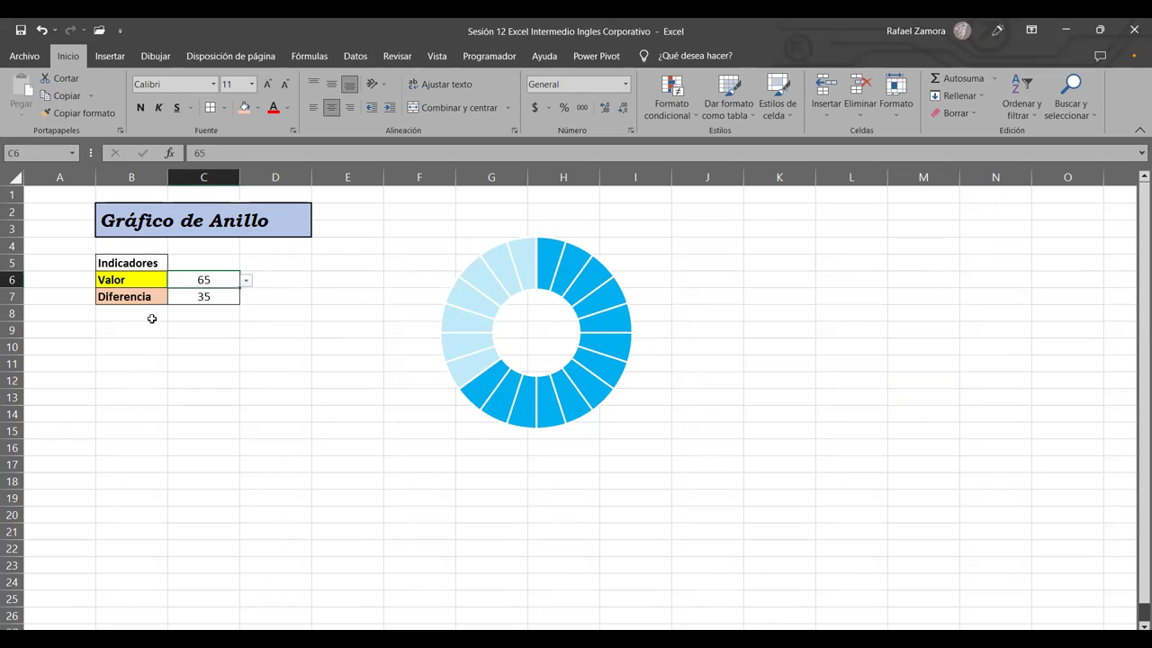
{"action": "left_click", "coordinate": [246, 281]}
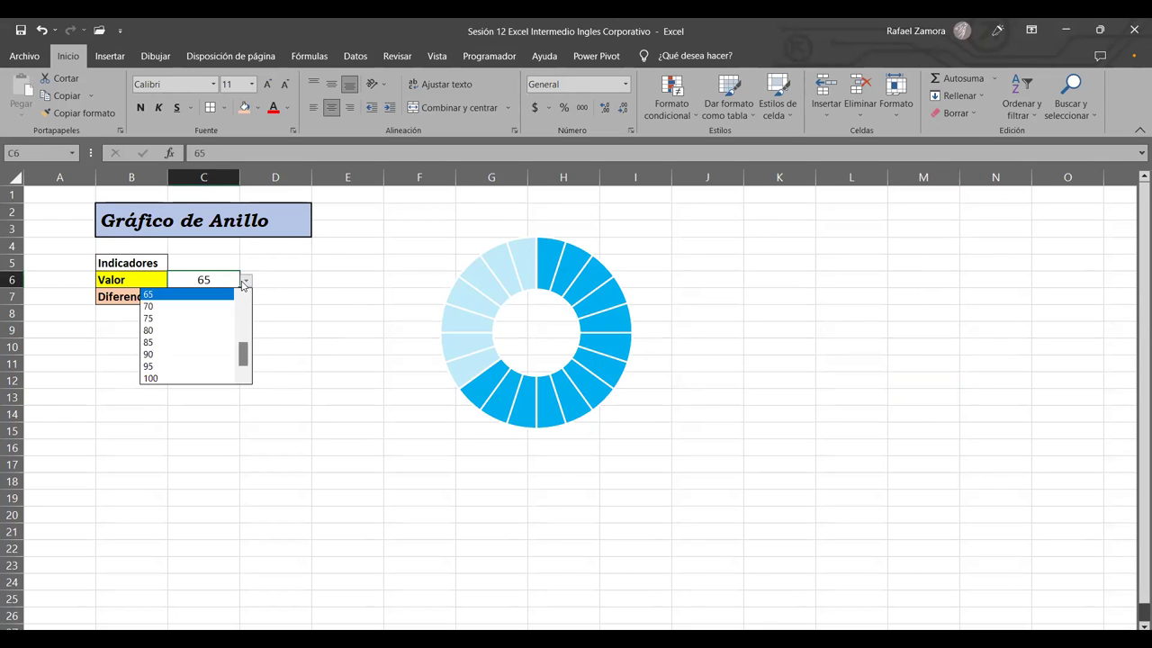
{"action": "left_click", "coordinate": [177, 354]}
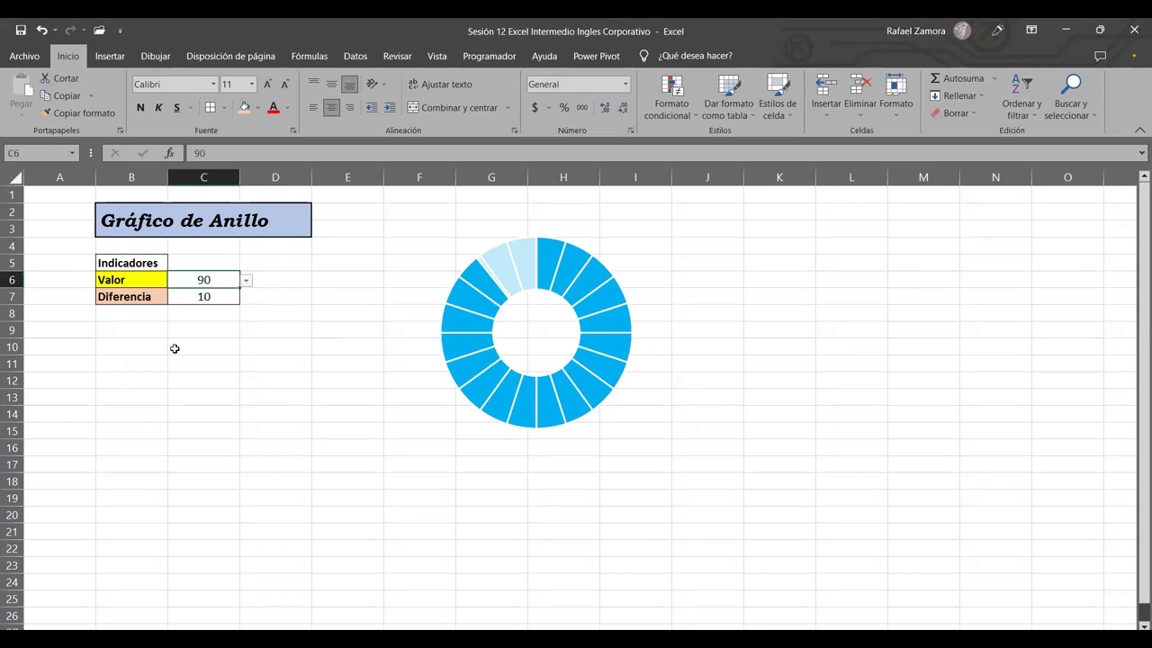
{"action": "left_click", "coordinate": [245, 280]}
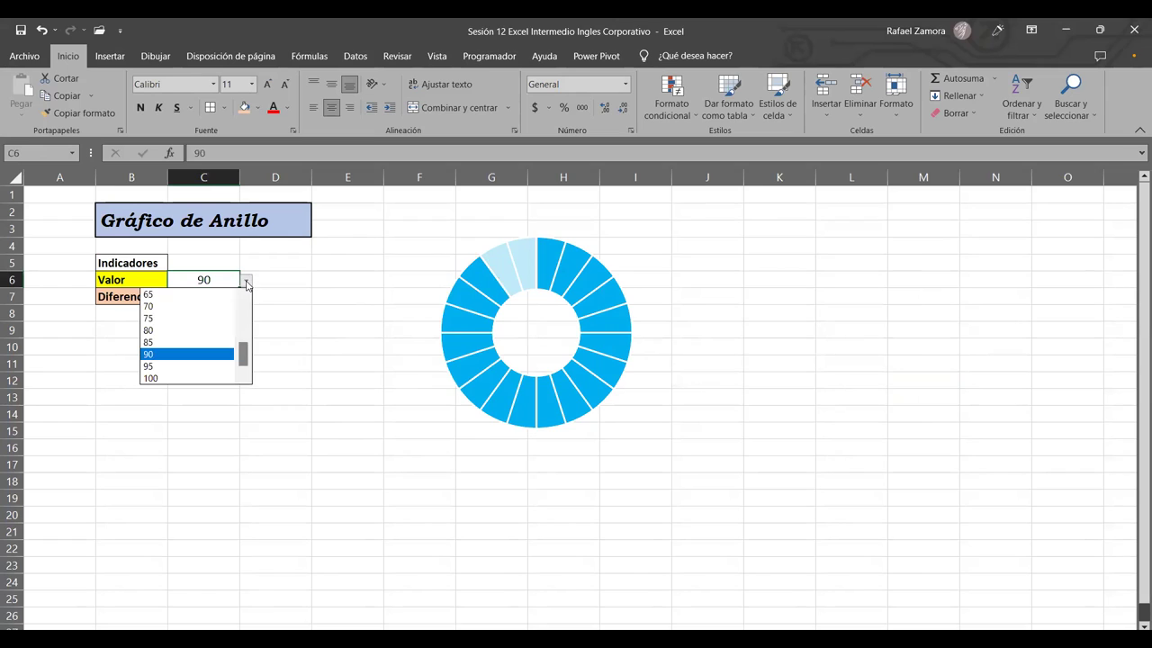
{"action": "left_click", "coordinate": [210, 307]}
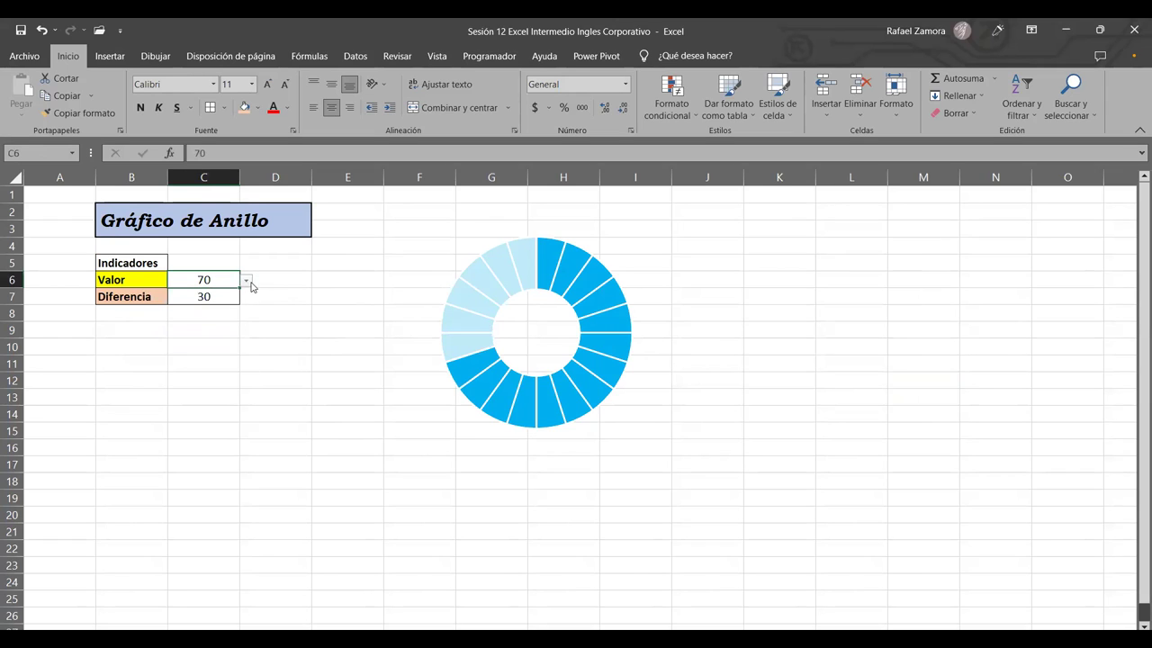
{"action": "left_click", "coordinate": [246, 280]}
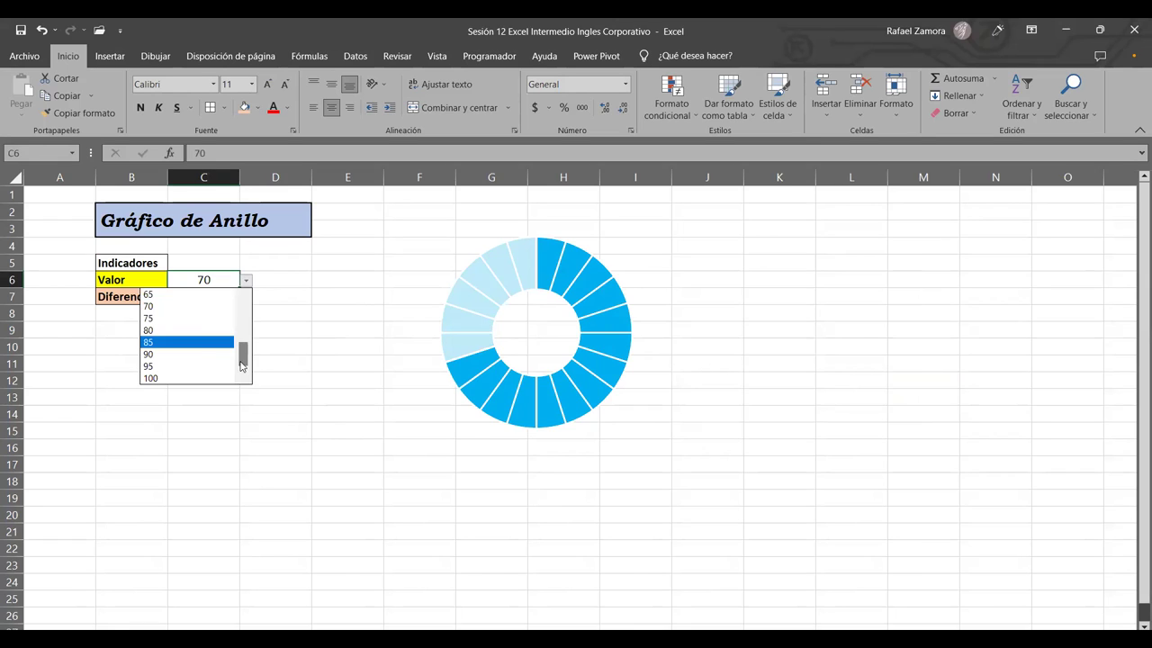
{"action": "key", "text": "Escape"}
{"action": "left_click", "coordinate": [245, 281]}
{"action": "left_click", "coordinate": [206, 328]}
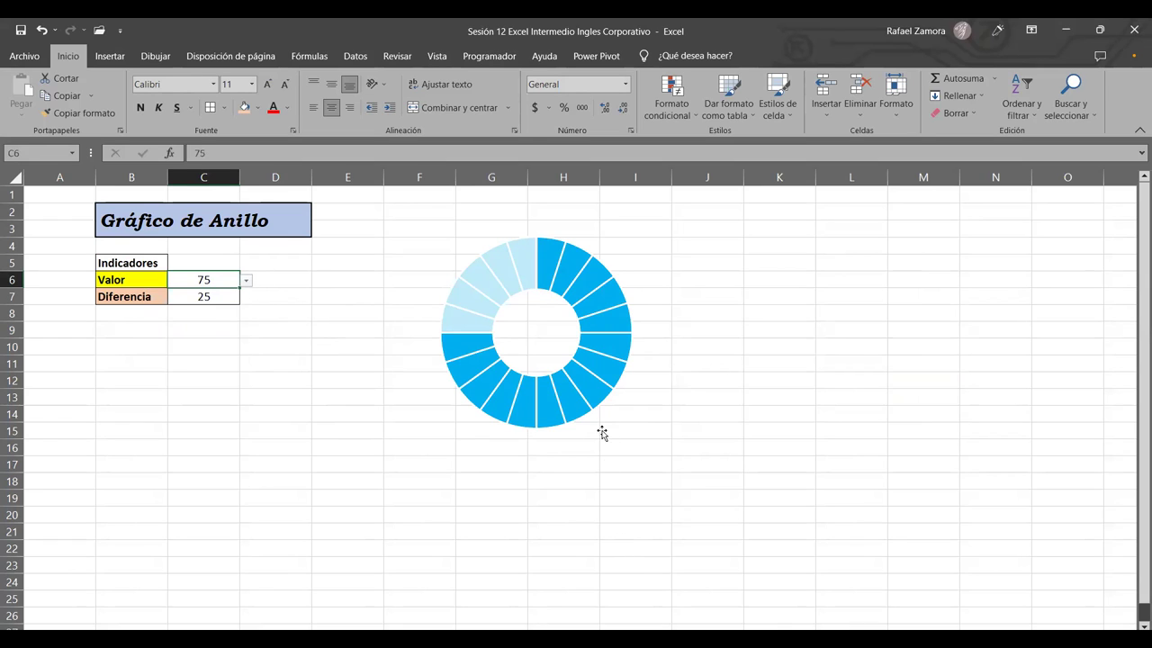
{"action": "left_click", "coordinate": [214, 295]}
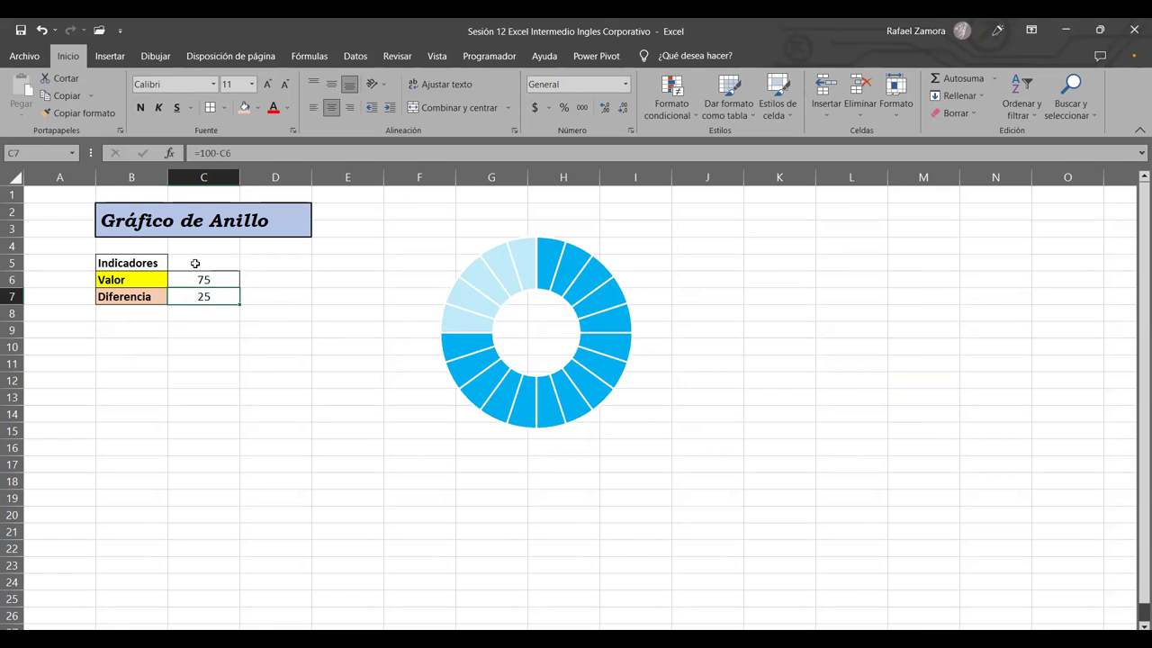
Drag the ring chart a little lower on the sheet and select cell F6
{"action": "left_click", "coordinate": [148, 263]}
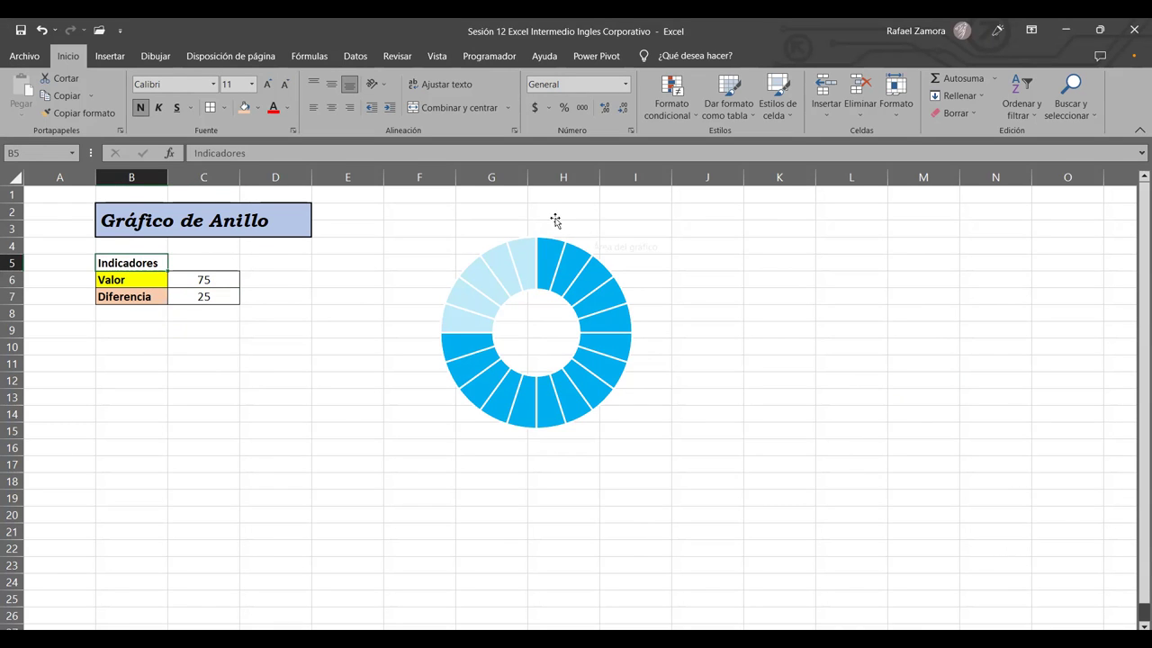
{"action": "left_click_drag", "start_coordinate": [555, 218], "coordinate": [549, 287]}
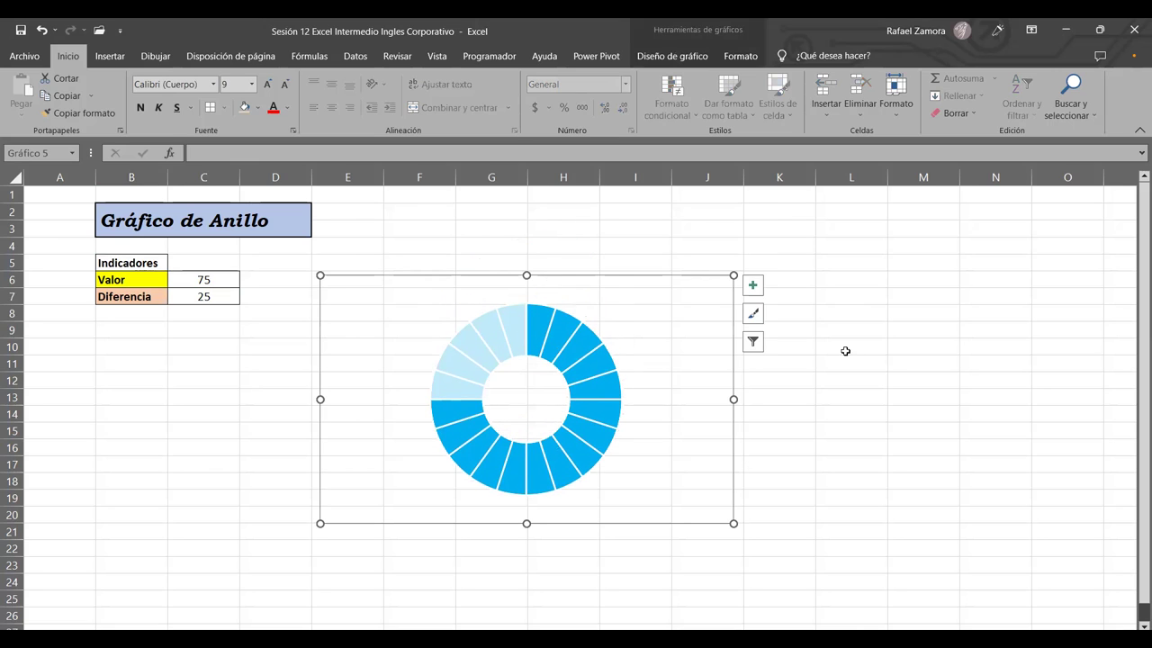
{"action": "left_click", "coordinate": [880, 434]}
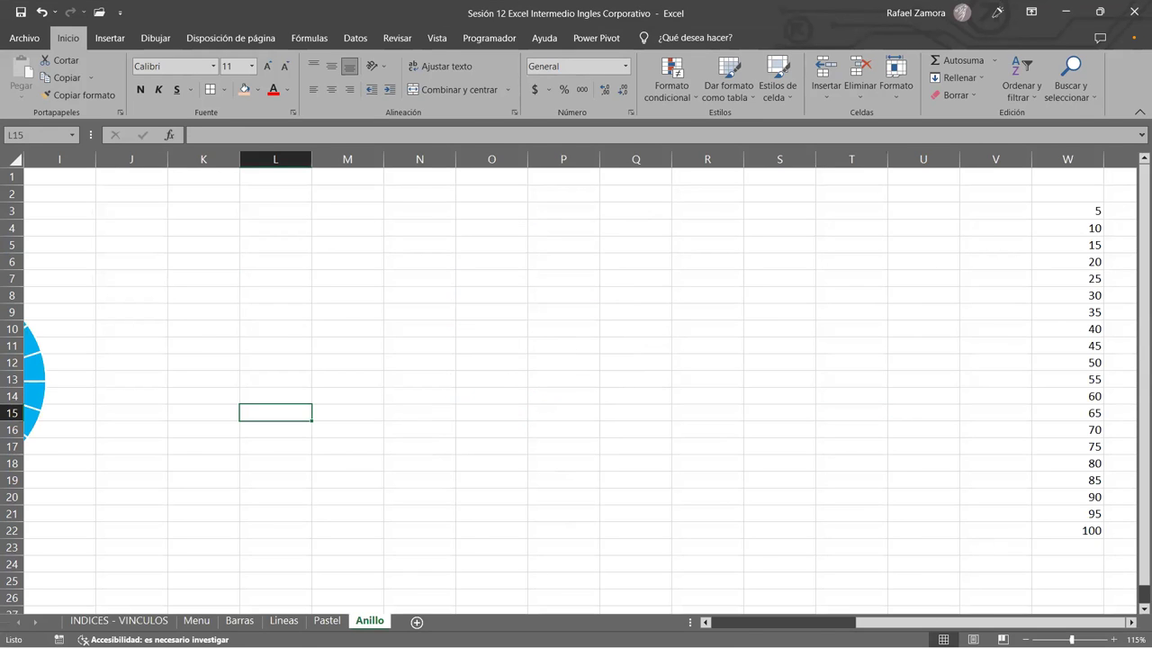
{"action": "left_click_drag", "start_coordinate": [784, 625], "coordinate": [747, 626]}
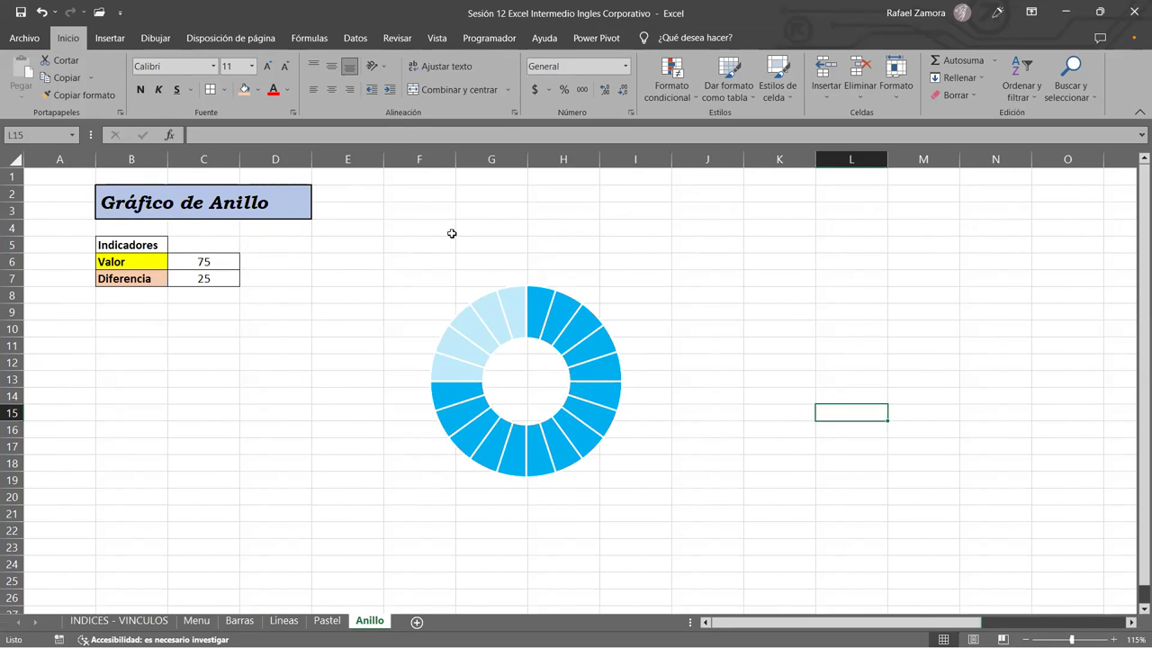
{"action": "left_click", "coordinate": [412, 260]}
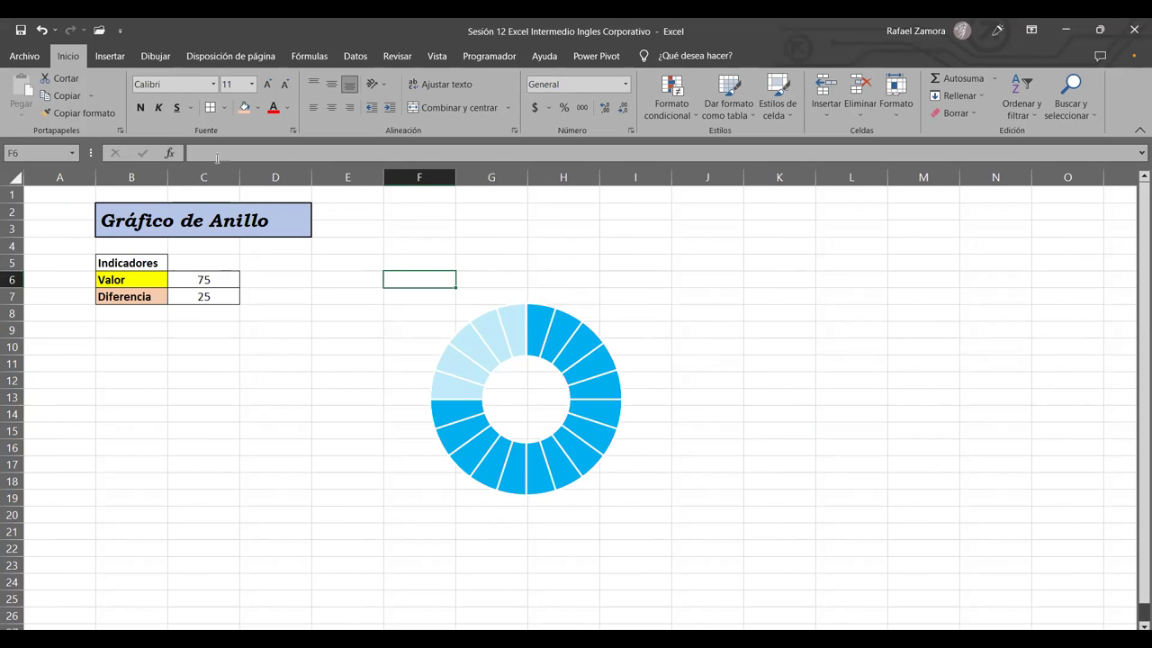
Draw a Rectangle shape, about 1.45 by 2.32 cm, in the doughnut chart's centre hole
{"action": "left_click", "coordinate": [110, 56]}
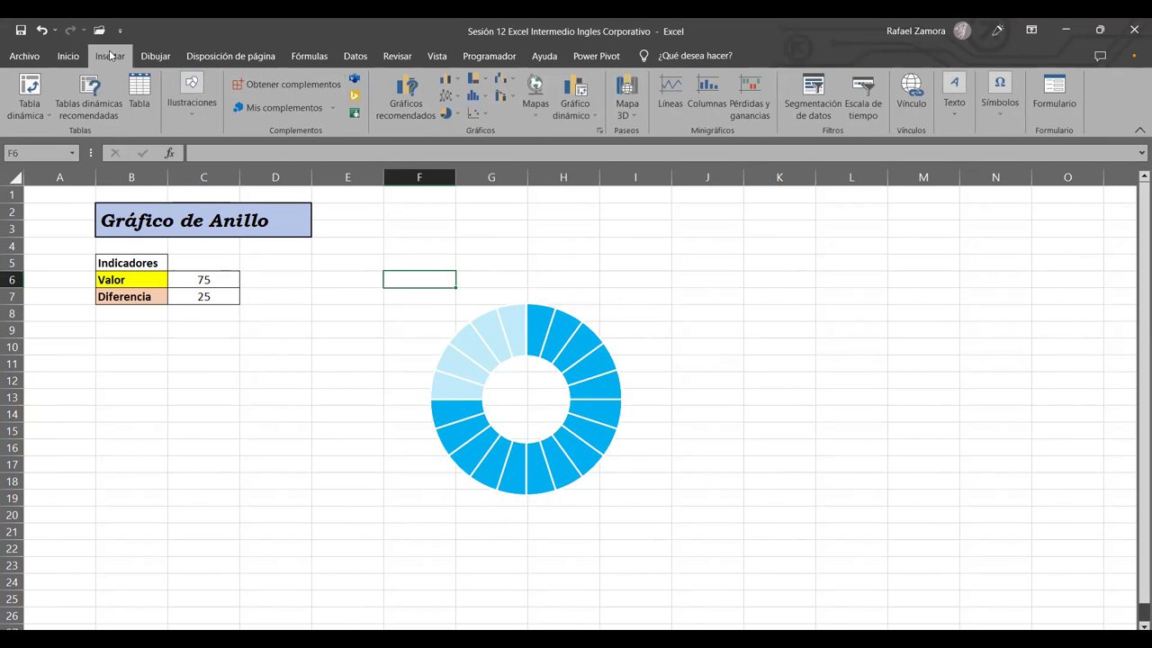
{"action": "left_click", "coordinate": [193, 106]}
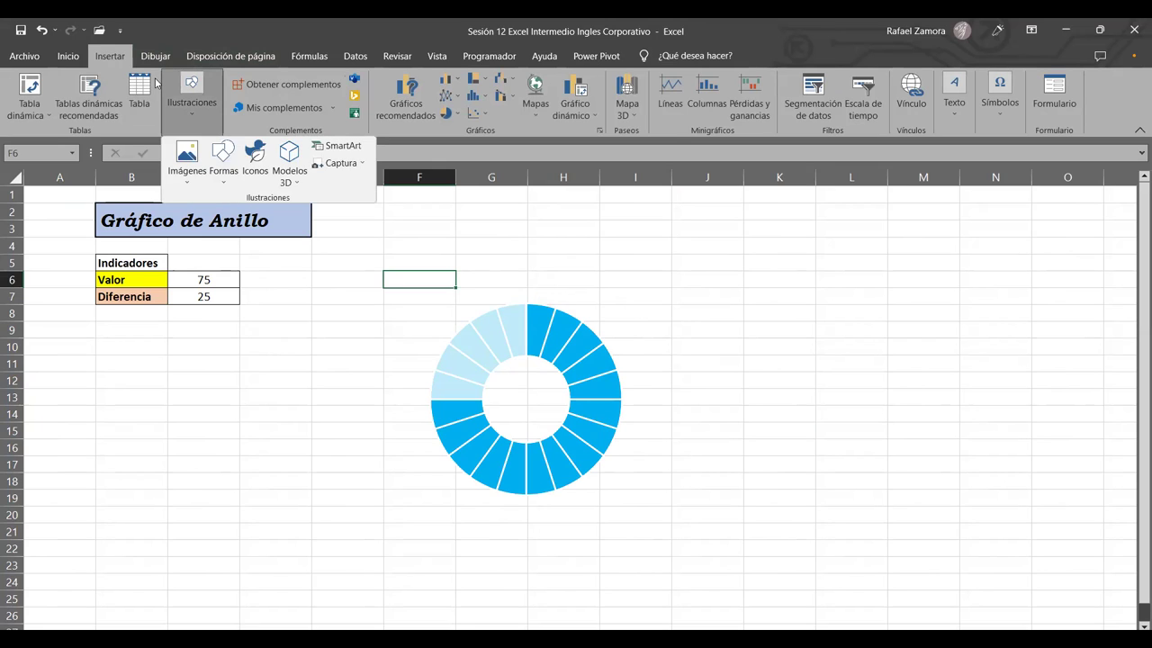
{"action": "left_click", "coordinate": [217, 176]}
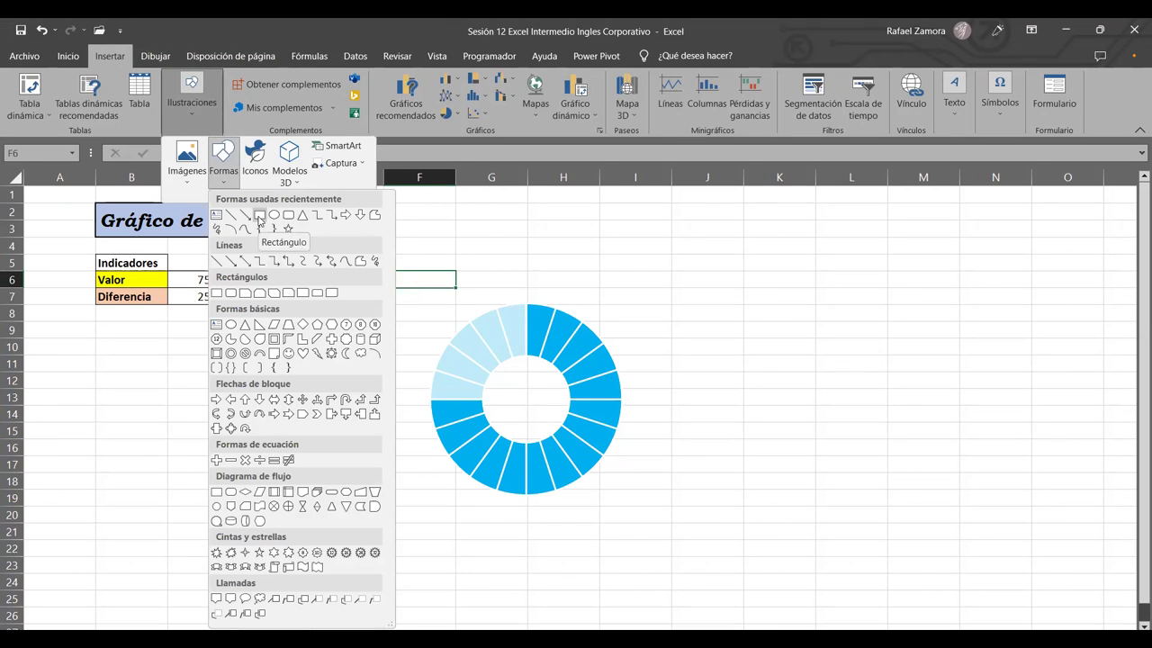
{"action": "left_click", "coordinate": [258, 214]}
{"action": "left_click_drag", "start_coordinate": [488, 374], "coordinate": [562, 422]}
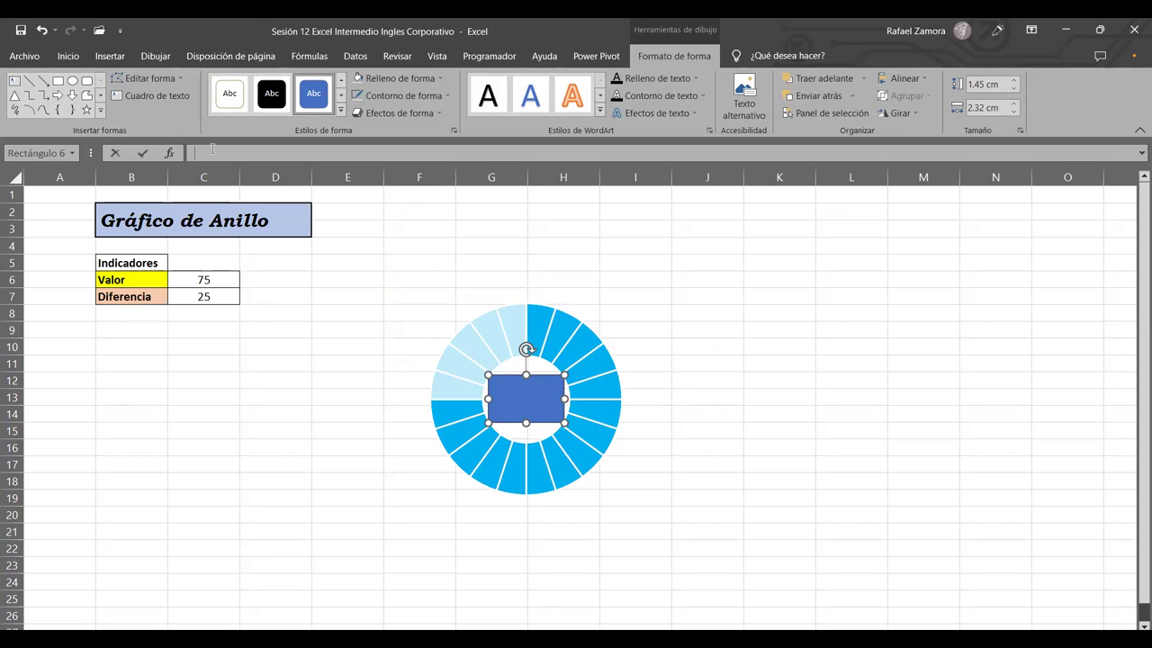
{"action": "left_click", "coordinate": [273, 152]}
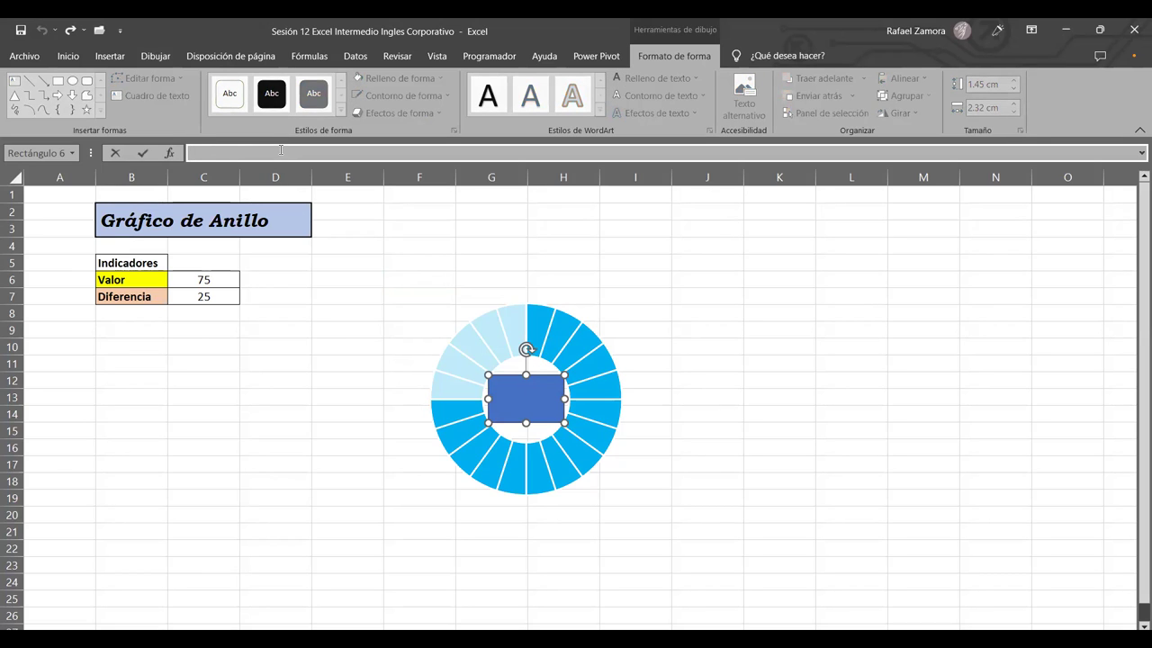
{"action": "type", "text": "="}
Set the rectangle's text formula to =$C$6 so it displays the Valor 75
{"action": "left_click", "coordinate": [222, 277]}
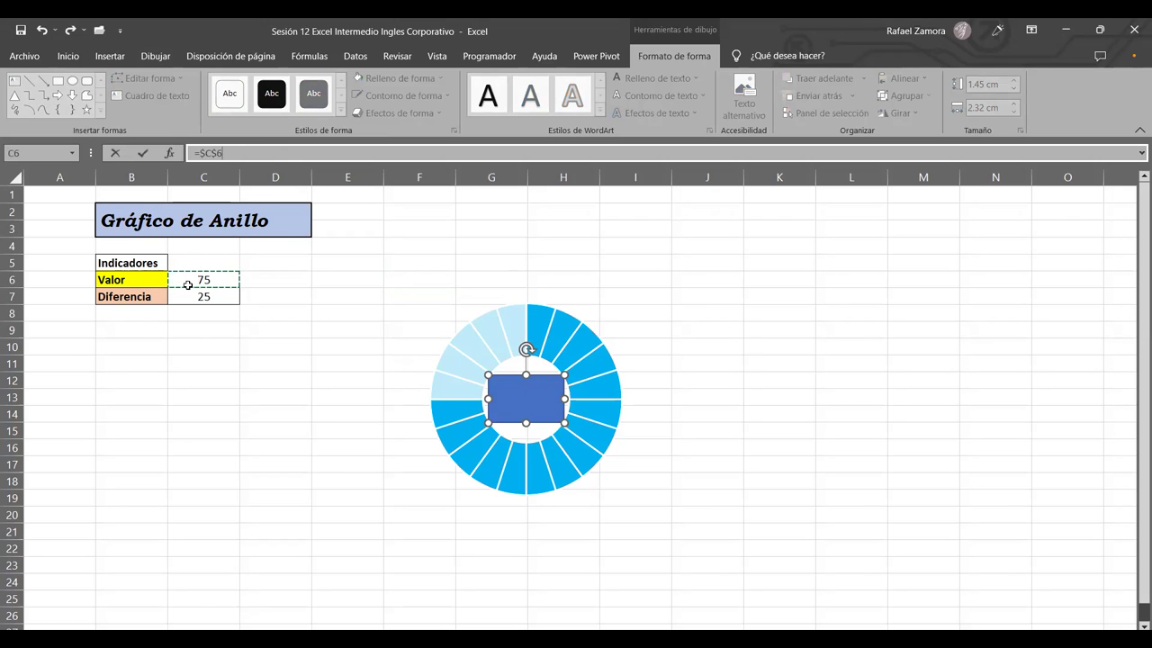
{"action": "key", "text": "Return"}
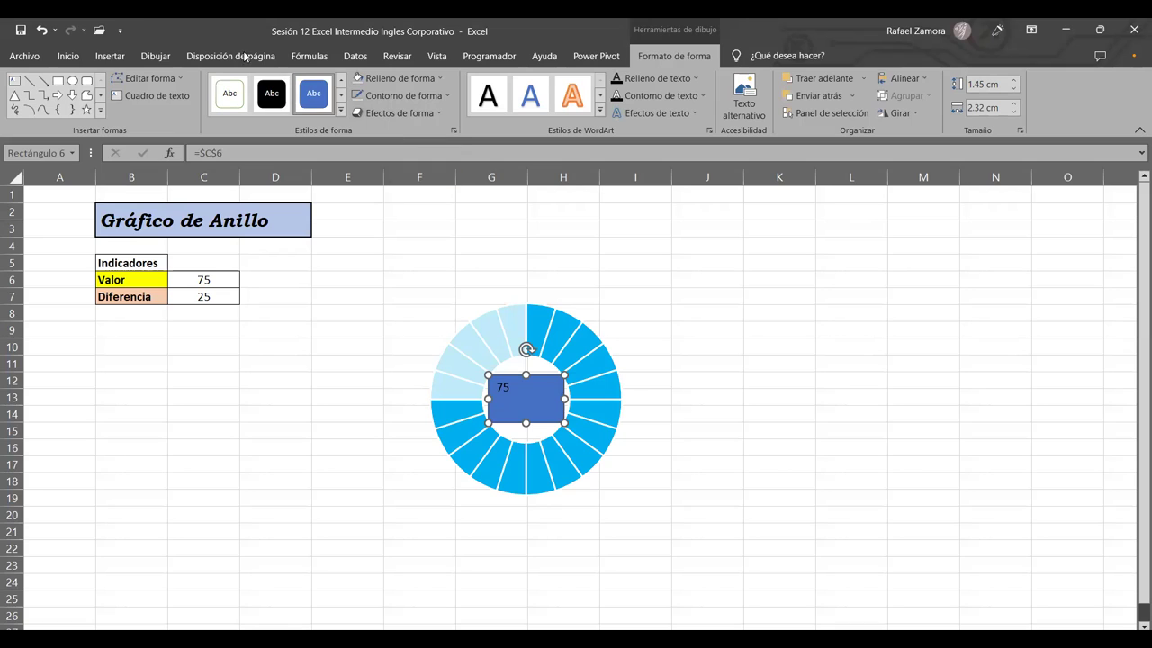
Middle-align the rectangle's 75 and format it in 32-point Boulodrome
{"action": "left_click", "coordinate": [68, 56]}
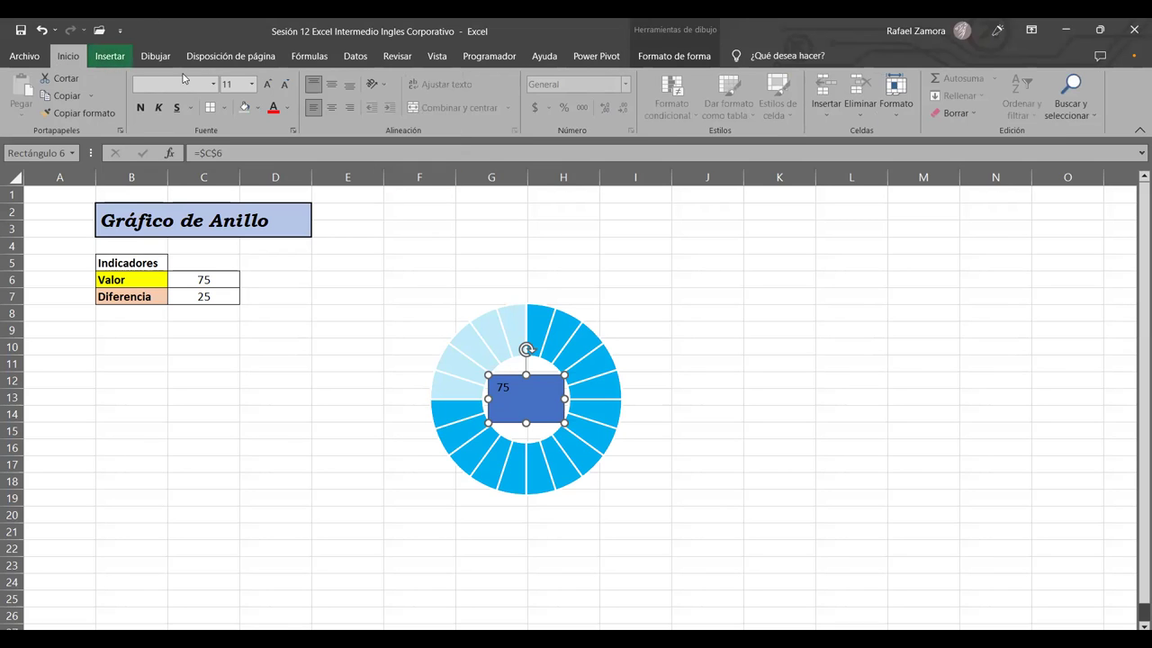
{"action": "left_click", "coordinate": [333, 83]}
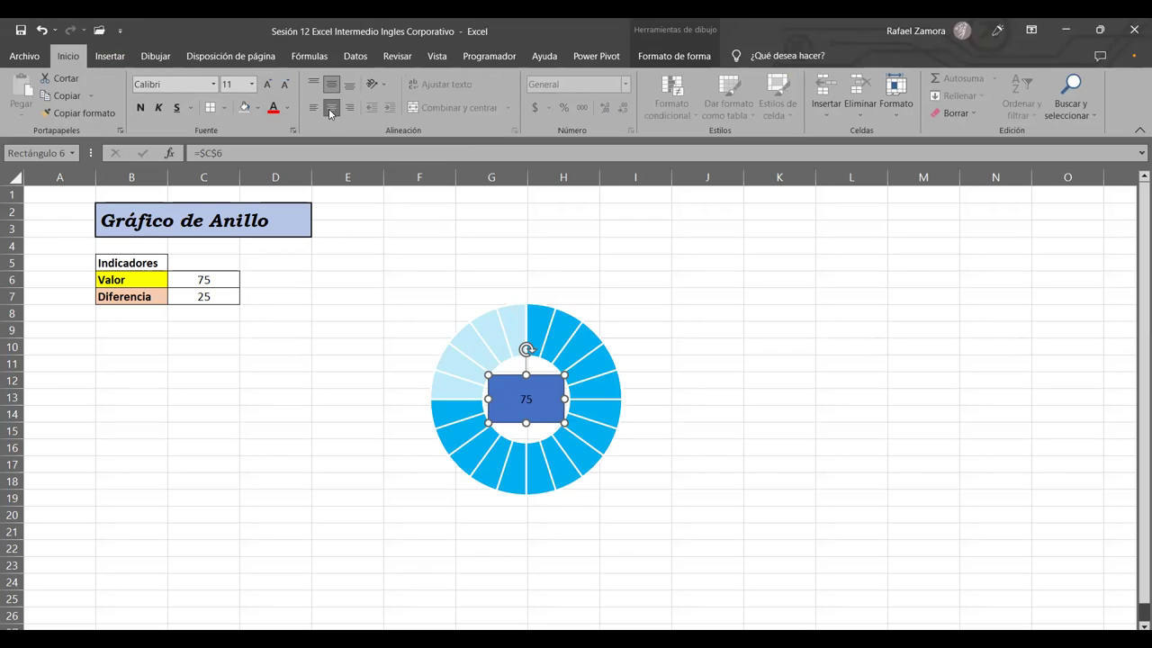
{"action": "left_click", "coordinate": [252, 83]}
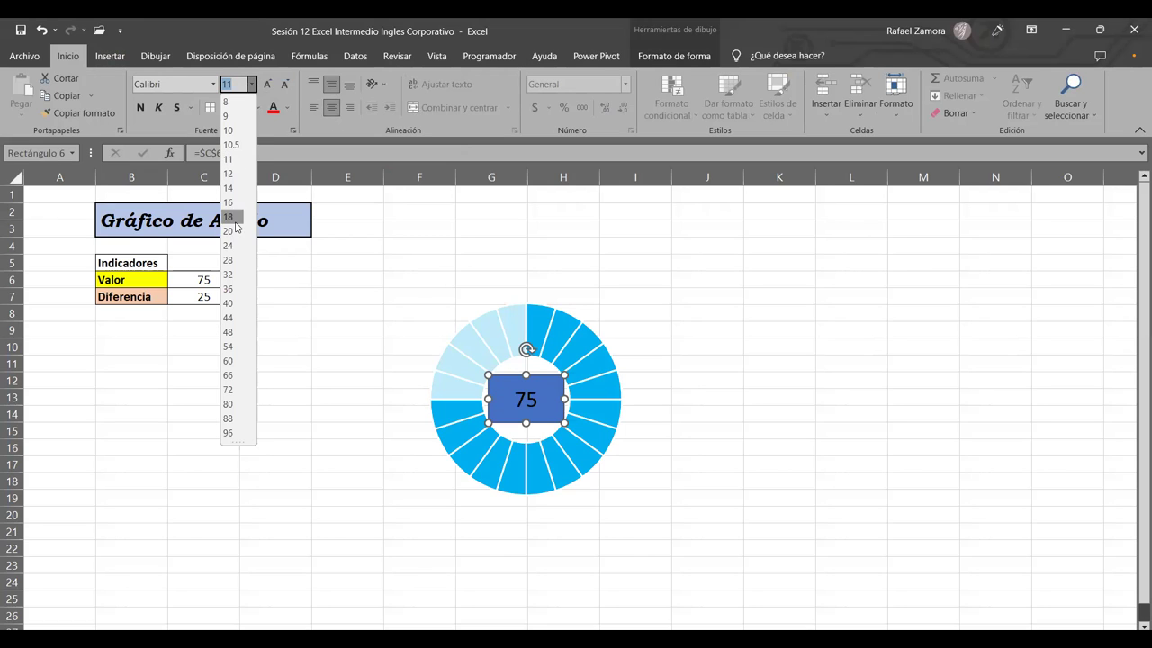
{"action": "left_click", "coordinate": [228, 275]}
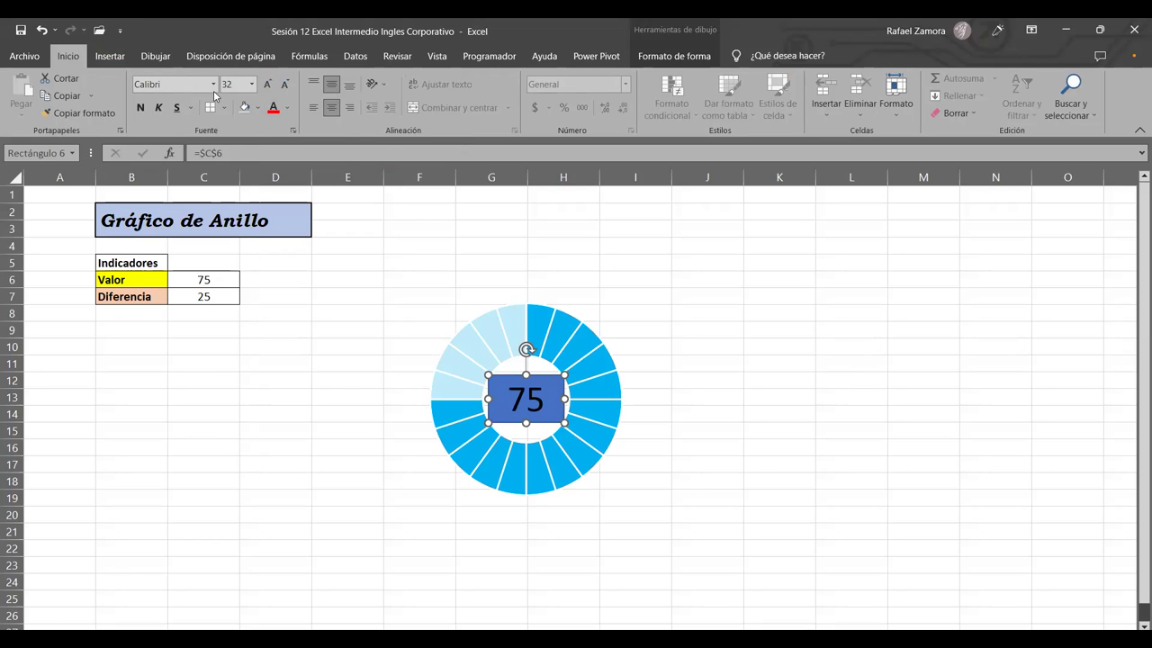
{"action": "left_click", "coordinate": [213, 84]}
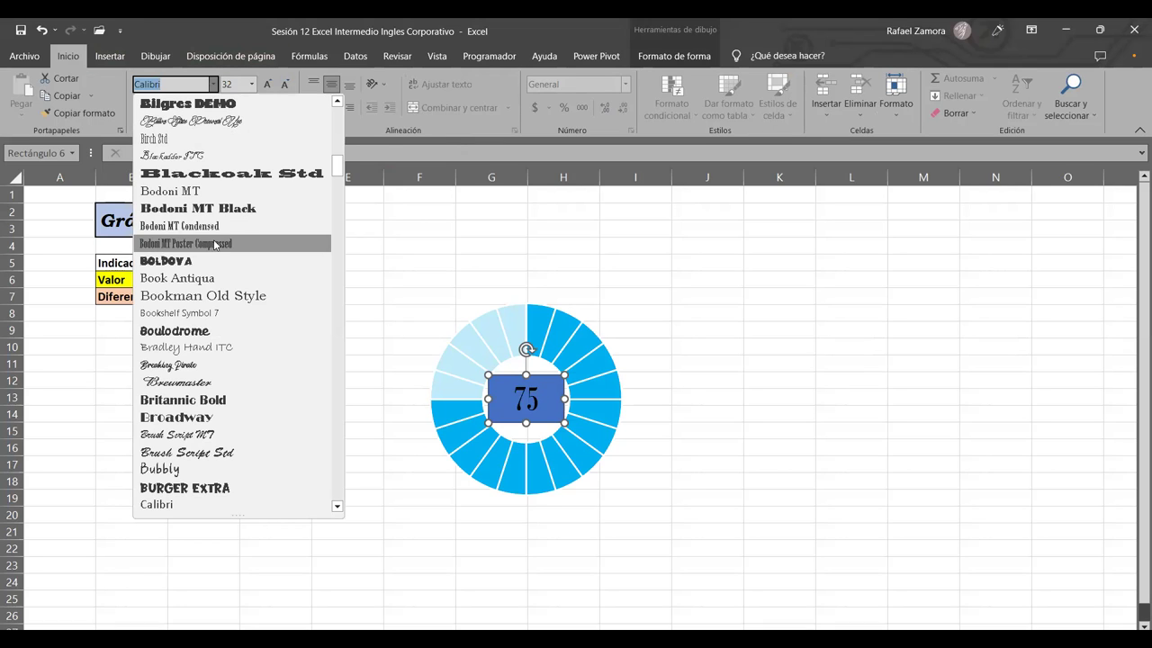
{"action": "left_click", "coordinate": [190, 333]}
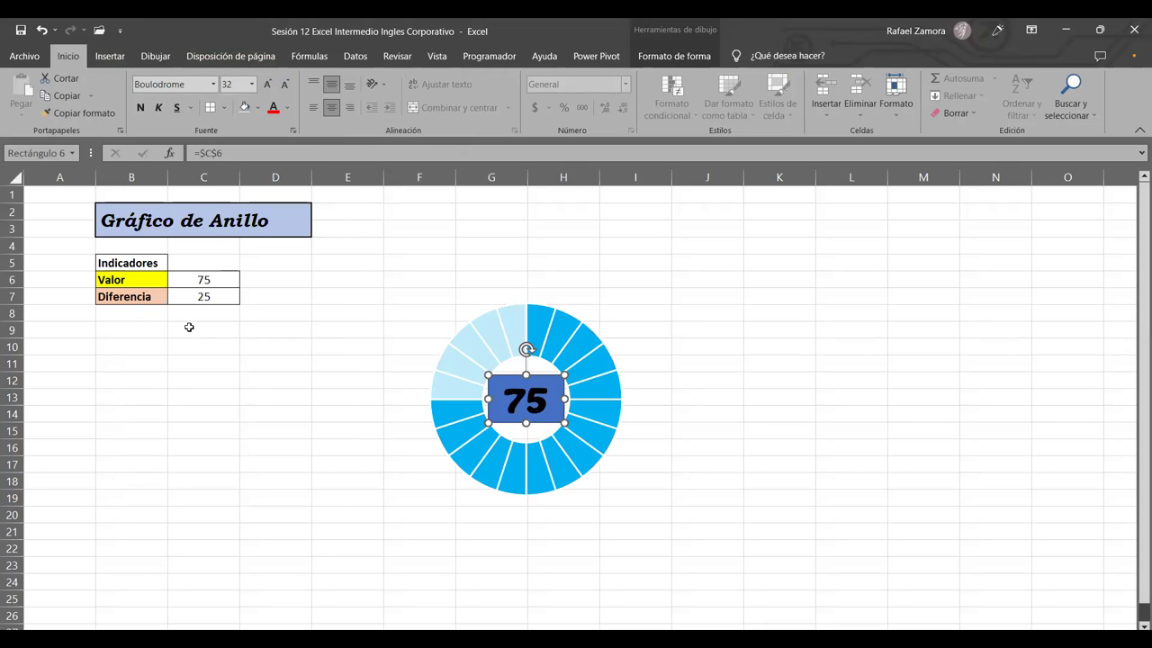
{"action": "left_click", "coordinate": [675, 56]}
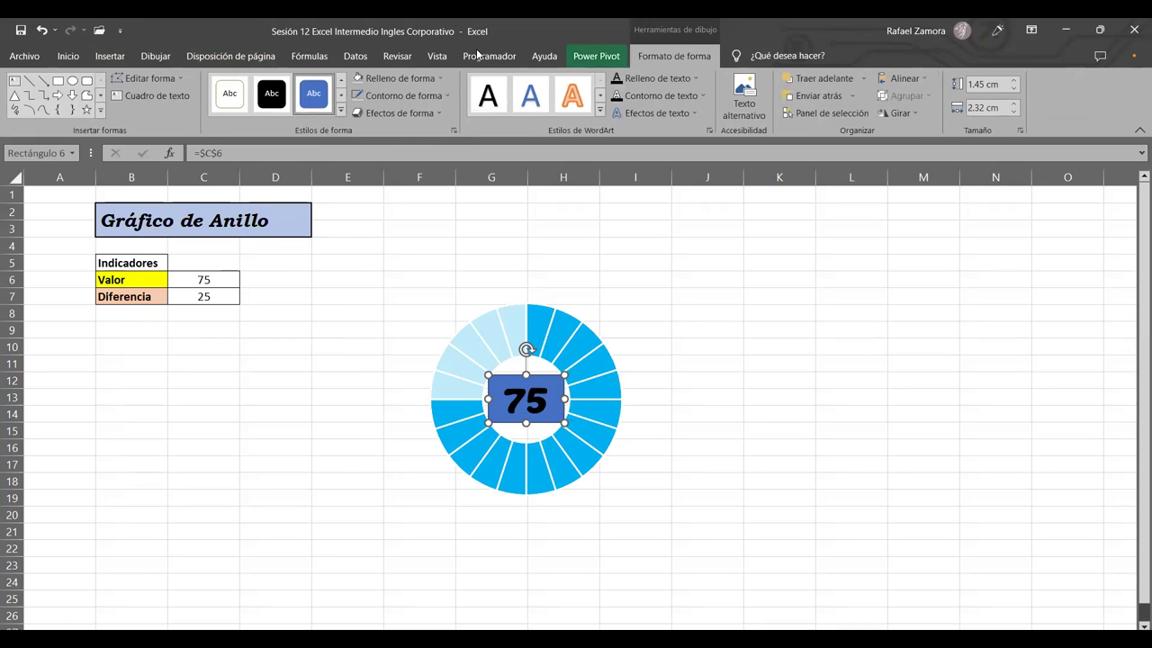
Give the label rectangle a white shape fill and make its 75 text red
{"action": "left_click", "coordinate": [356, 81]}
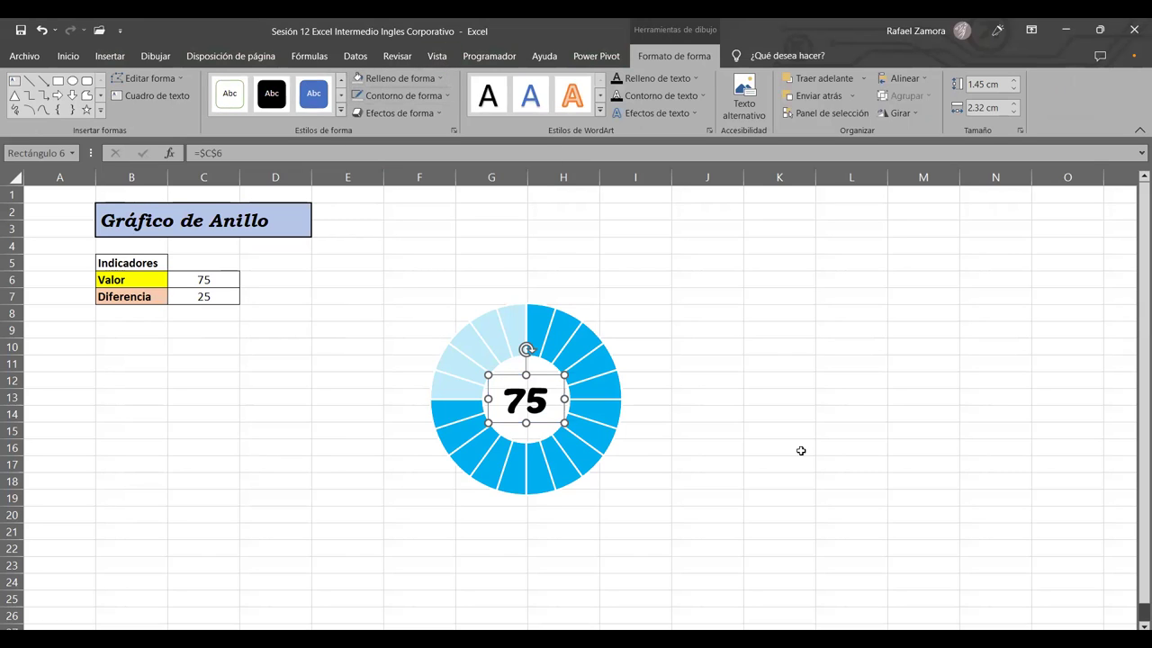
{"action": "left_click", "coordinate": [68, 56]}
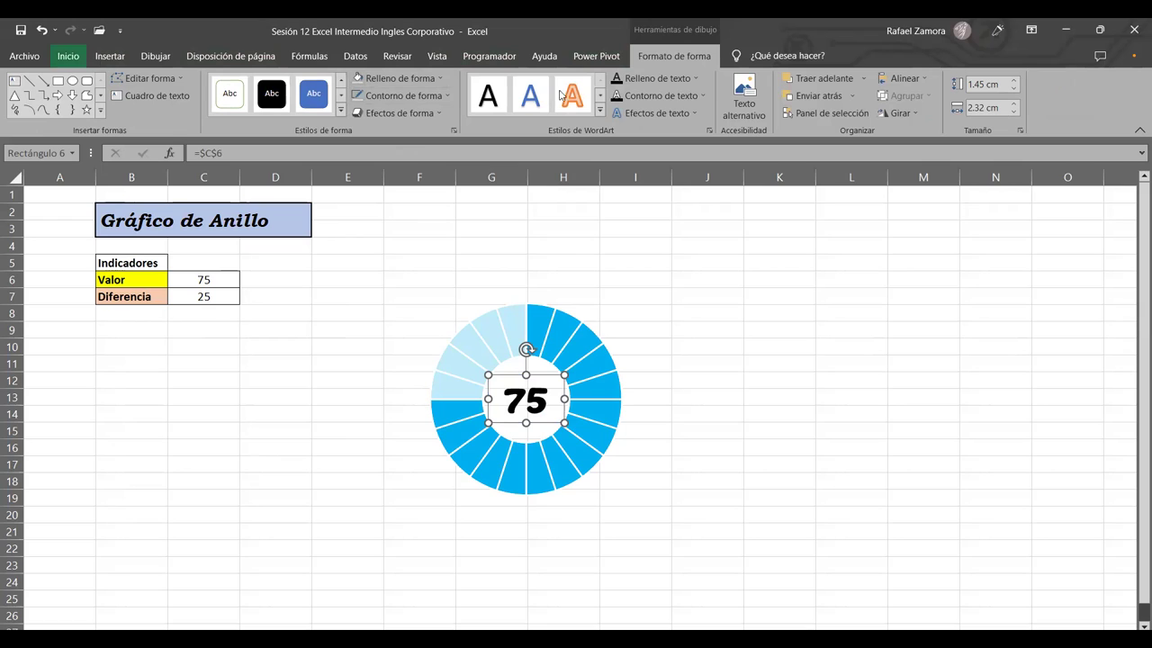
{"action": "left_click", "coordinate": [692, 86]}
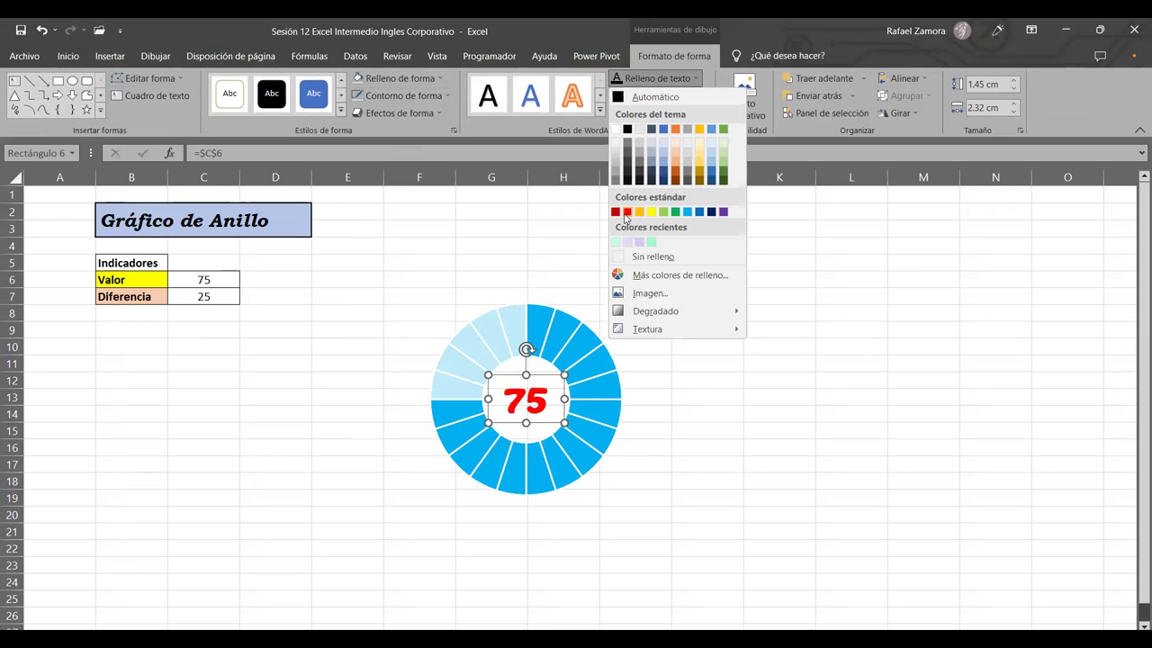
{"action": "left_click", "coordinate": [626, 212]}
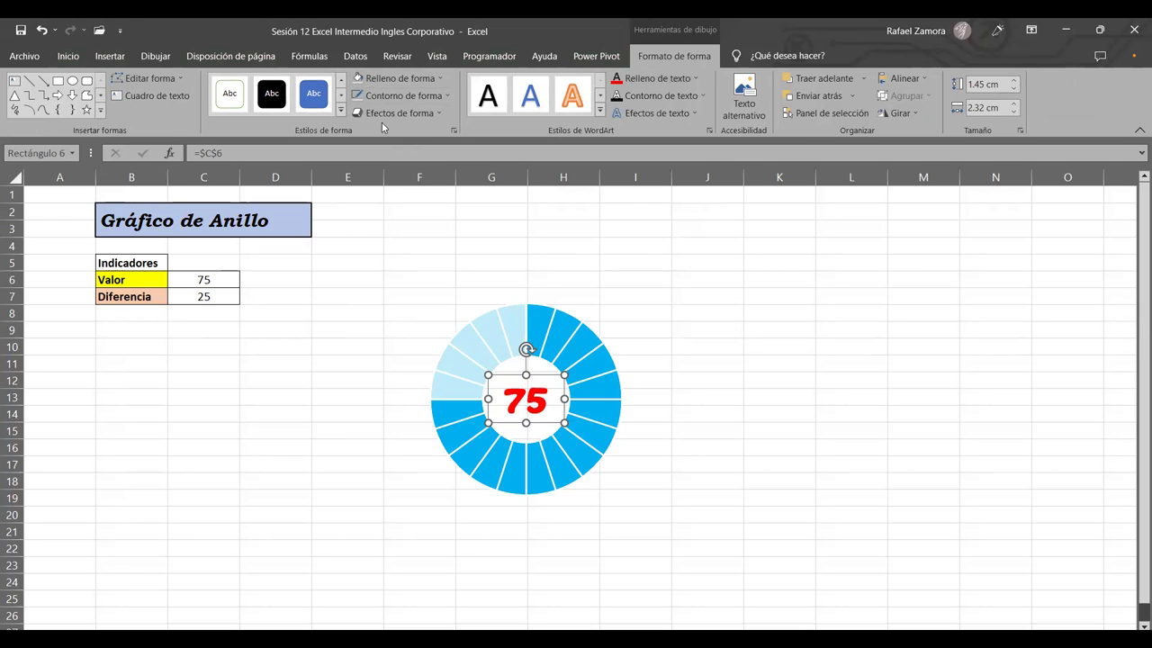
Enlarge the label text to 40 points and nudge the box into the ring's centre
{"action": "left_click", "coordinate": [79, 56]}
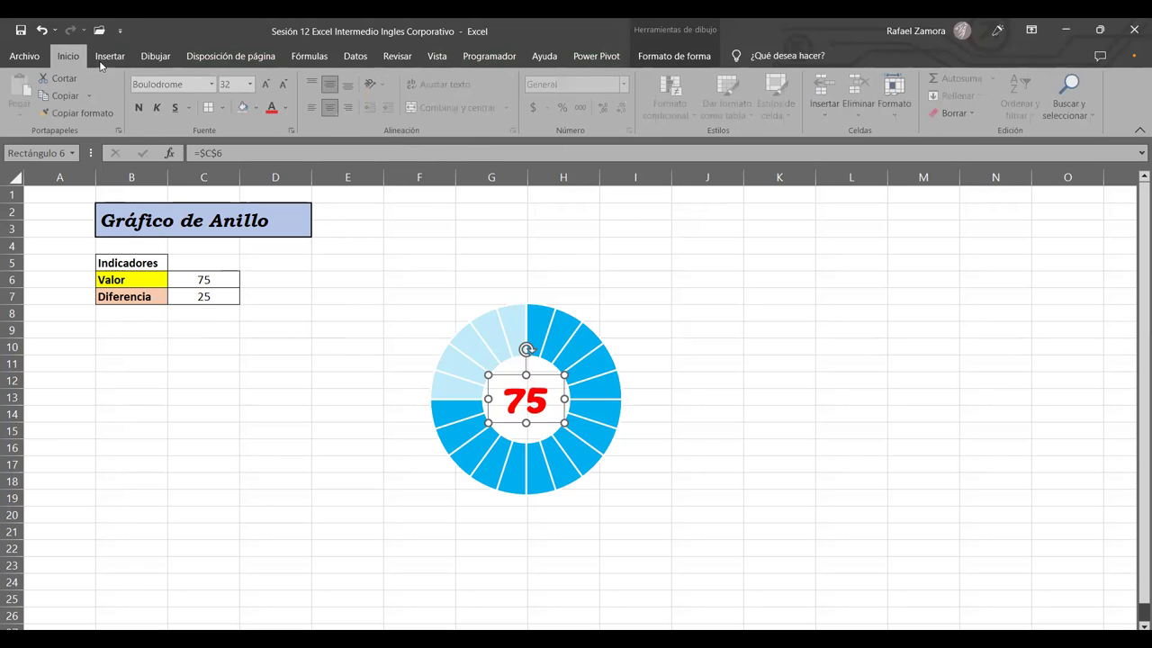
{"action": "left_click", "coordinate": [266, 85]}
{"action": "left_click", "coordinate": [266, 85]}
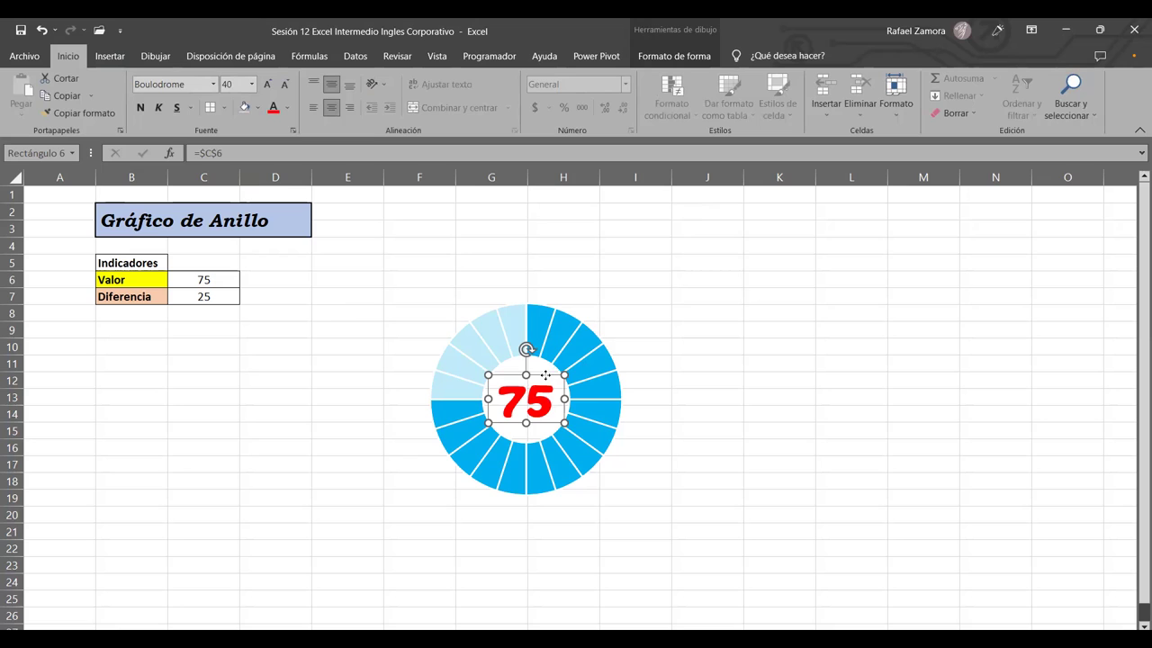
{"action": "left_click_drag", "start_coordinate": [556, 373], "coordinate": [555, 369]}
{"action": "left_click", "coordinate": [801, 313]}
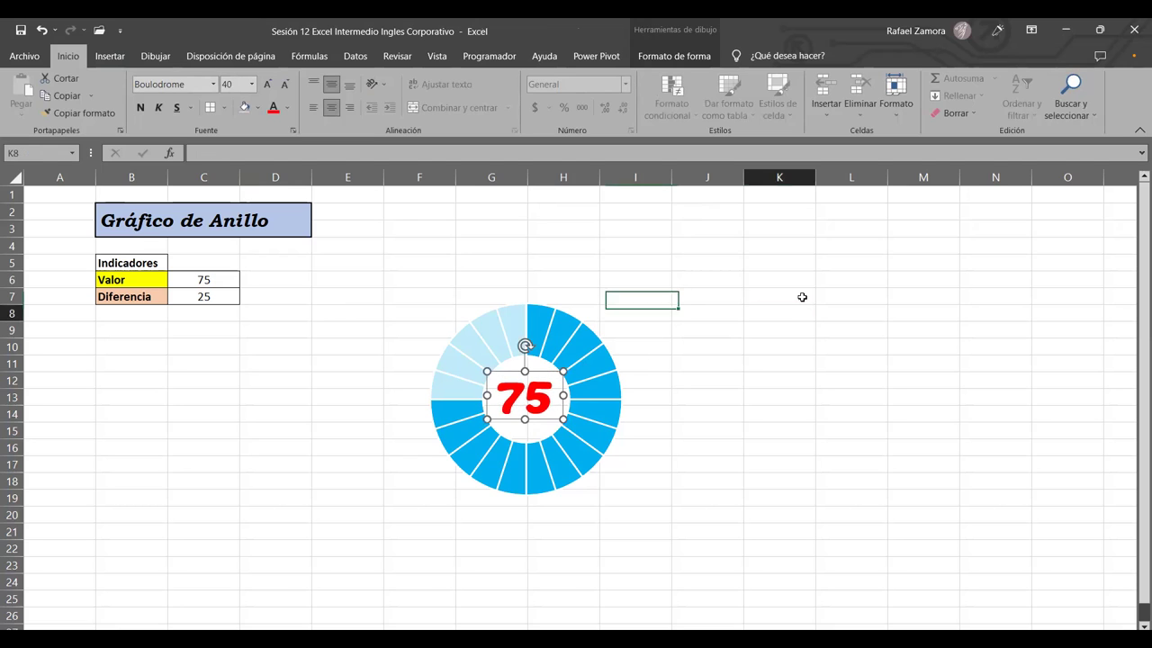
{"action": "left_click", "coordinate": [229, 278]}
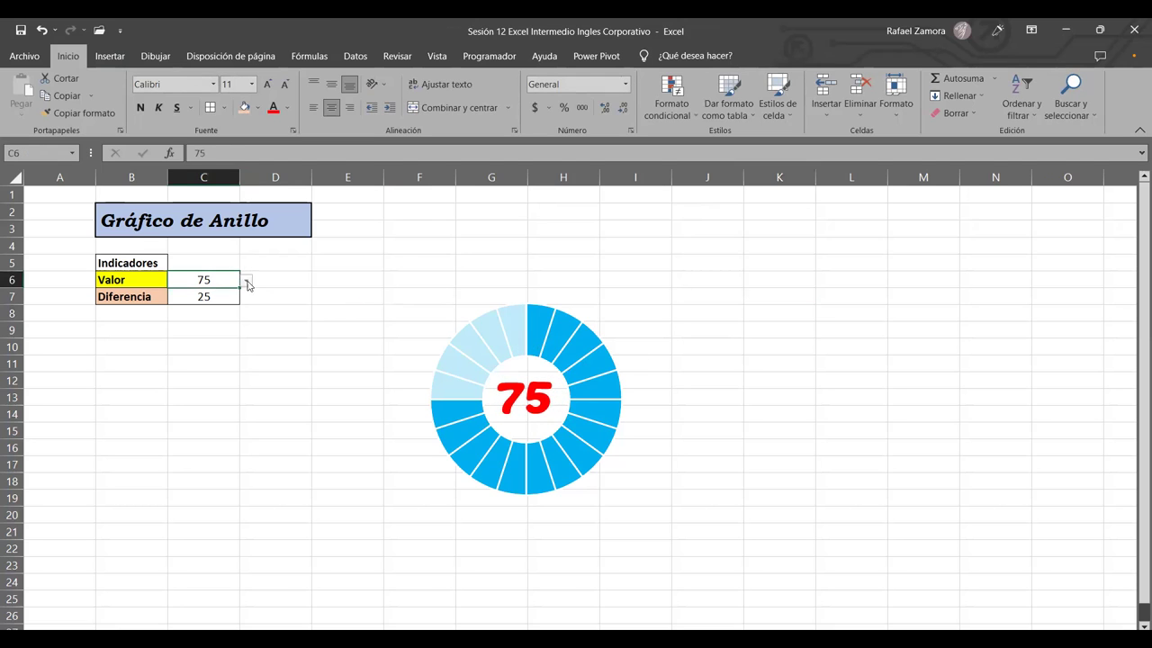
Pick Valor 85, then 65, then 85 again from C6's dropdown; select Diferencia row B7:C7
{"action": "left_click", "coordinate": [246, 280]}
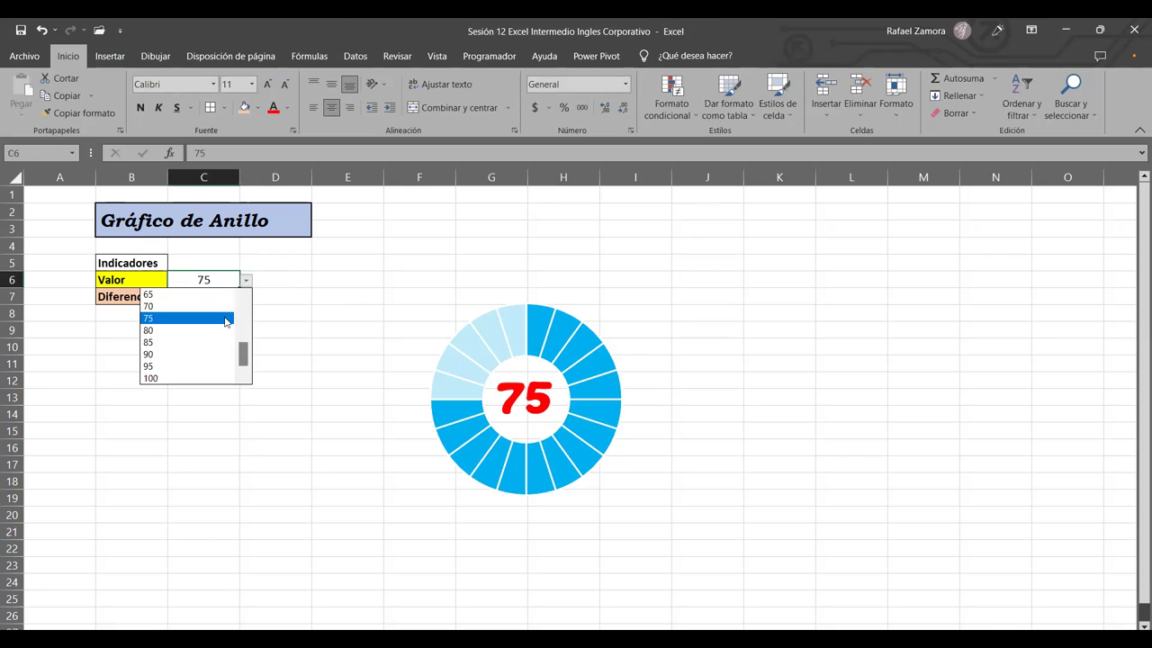
{"action": "left_click", "coordinate": [180, 342]}
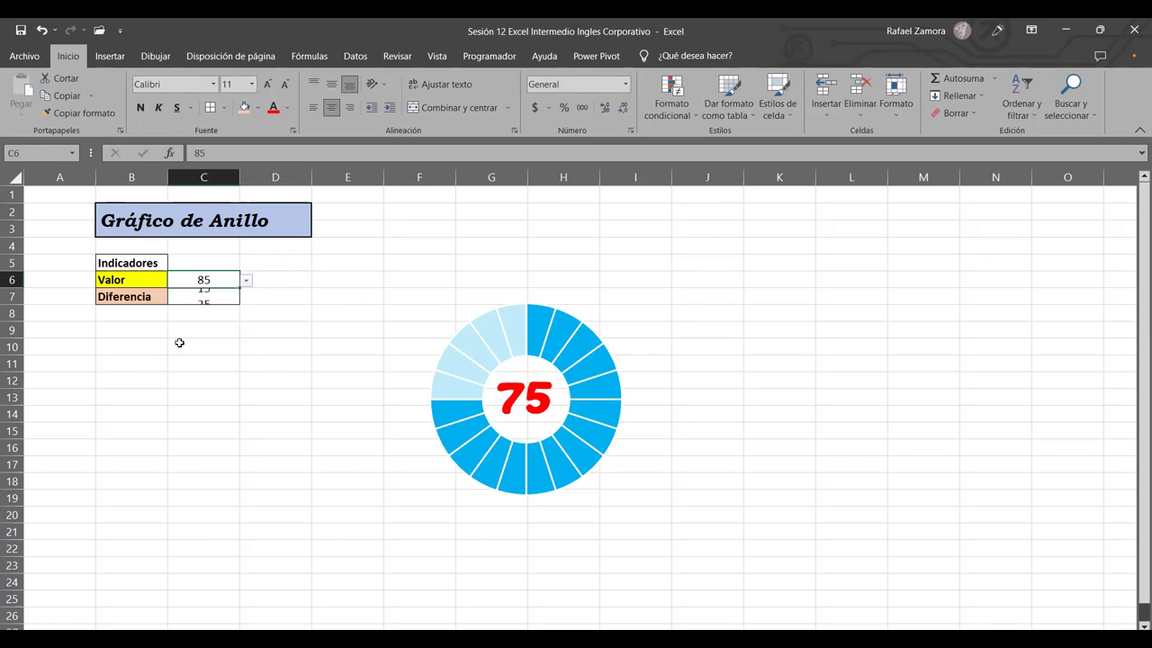
{"action": "left_click", "coordinate": [246, 280]}
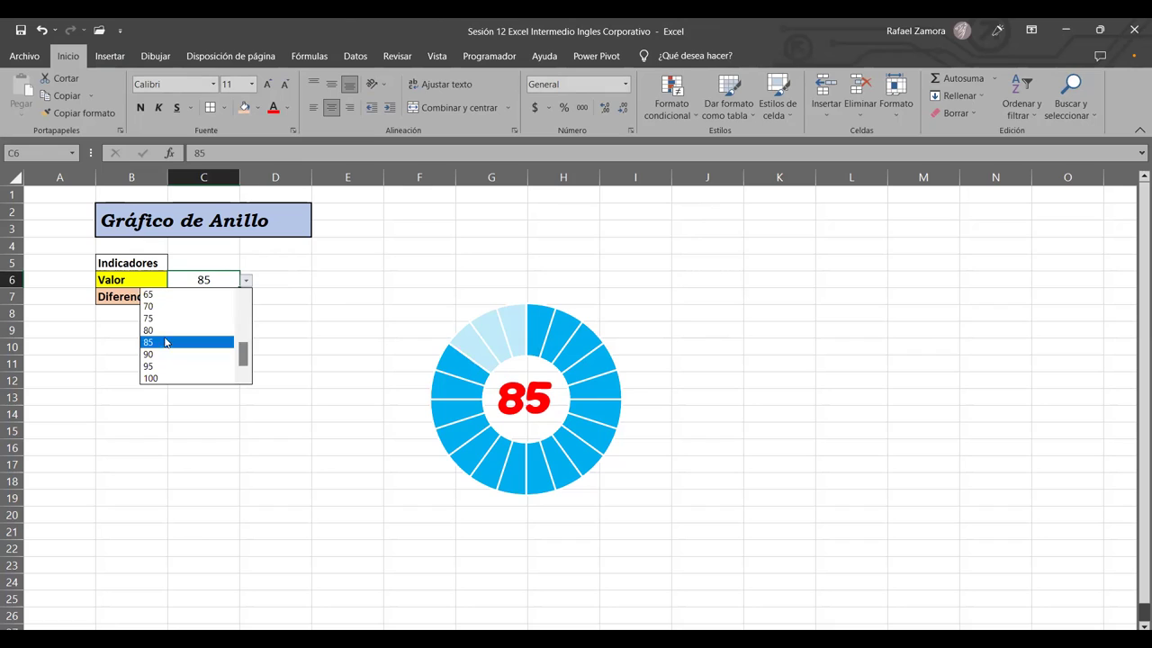
{"action": "left_click", "coordinate": [179, 294]}
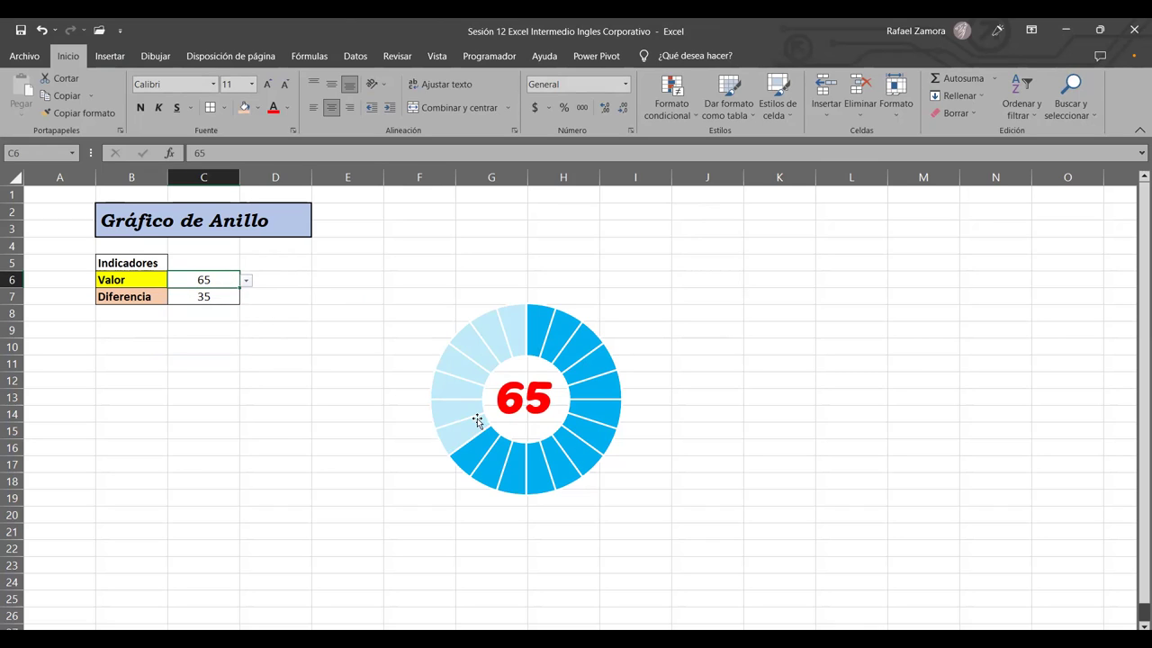
{"action": "left_click", "coordinate": [246, 280]}
{"action": "left_click", "coordinate": [159, 352]}
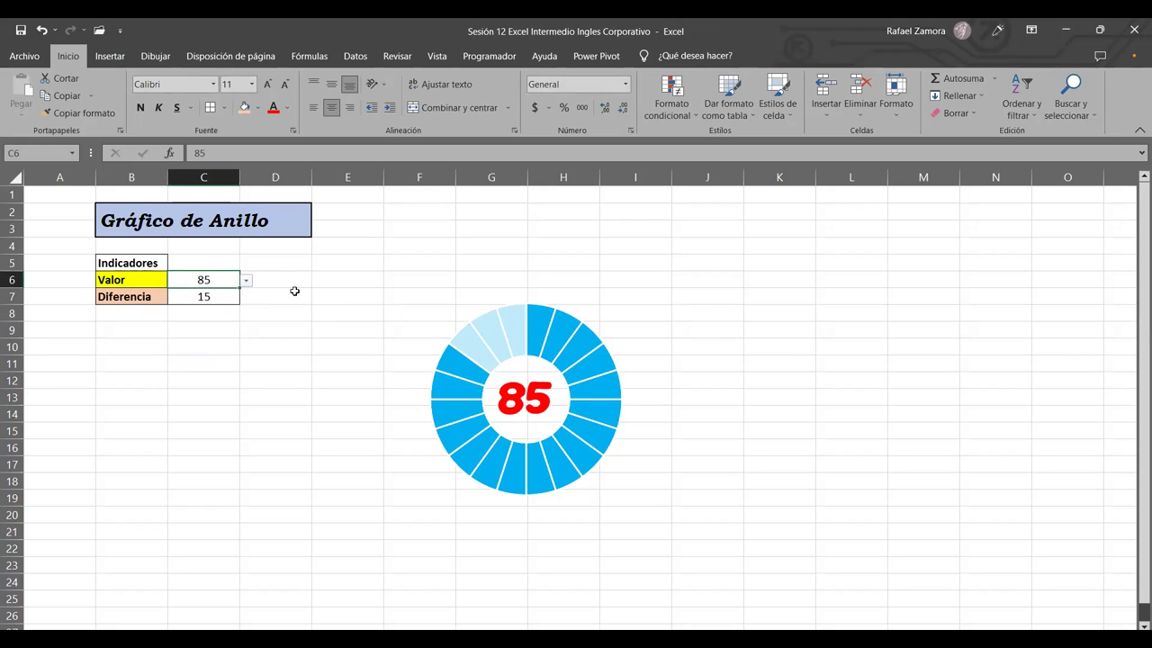
{"action": "mouse_move", "coordinate": [108, 295]}
{"action": "left_mouse_down"}
{"action": "mouse_move", "coordinate": [251, 308]}
{"action": "mouse_move", "coordinate": [201, 299]}
{"action": "left_mouse_up"}
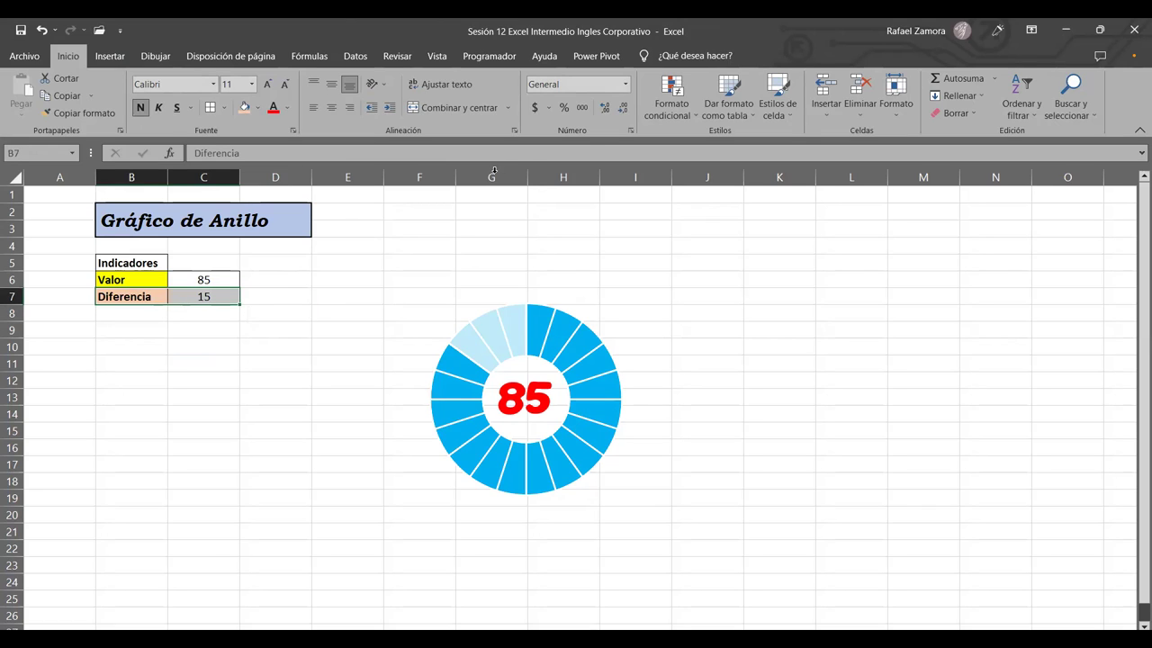
{"action": "left_click", "coordinate": [287, 109]}
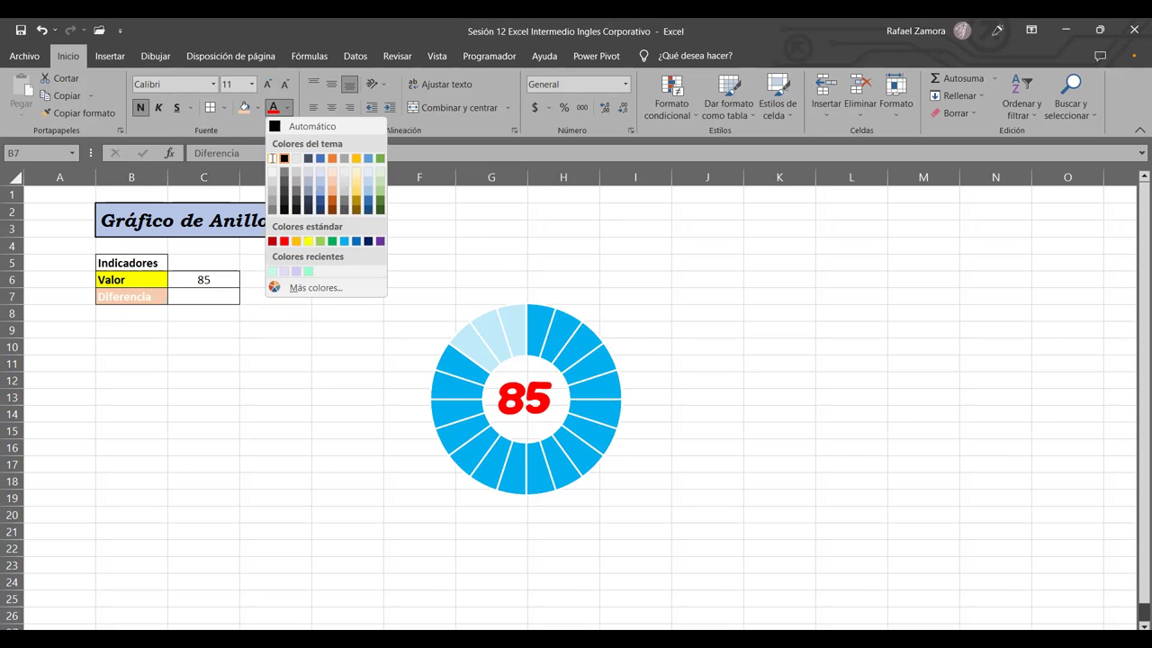
{"action": "left_click", "coordinate": [272, 158]}
{"action": "left_click", "coordinate": [257, 108]}
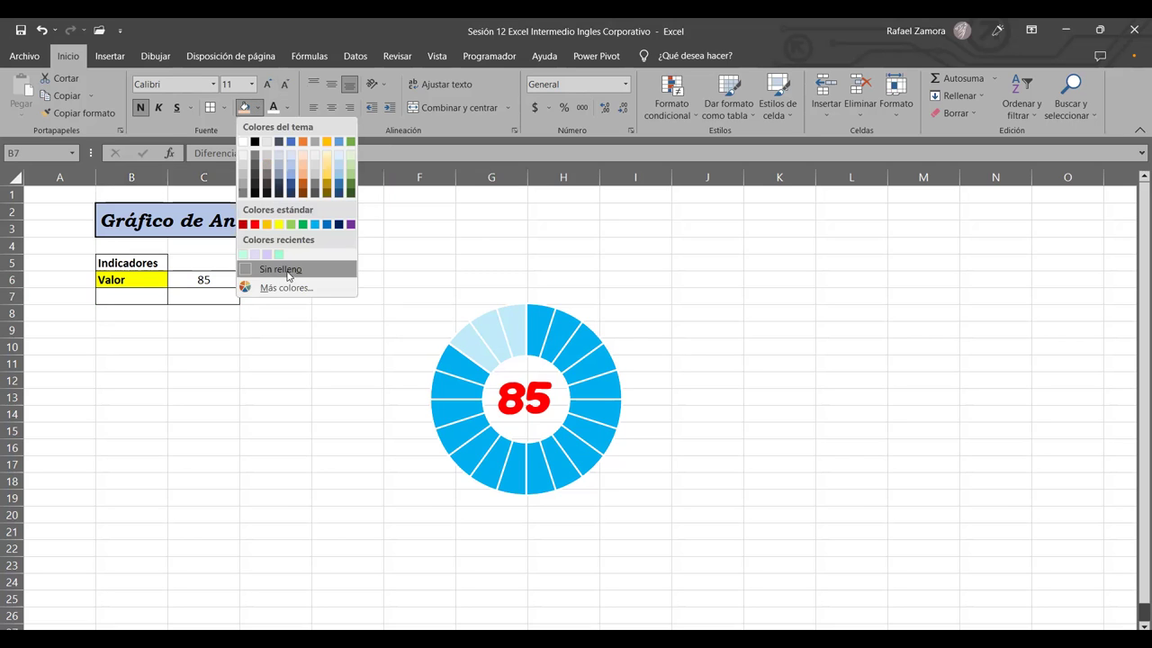
{"action": "left_click", "coordinate": [288, 269]}
{"action": "left_click", "coordinate": [224, 107]}
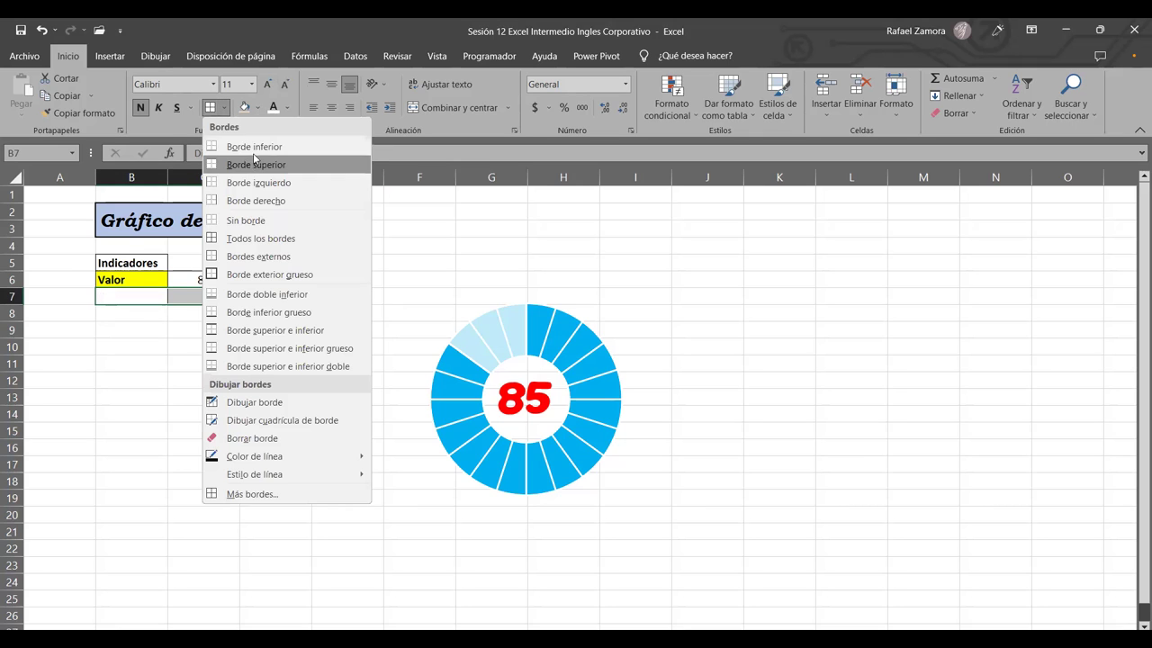
{"action": "left_click", "coordinate": [295, 219]}
{"action": "left_click", "coordinate": [201, 445]}
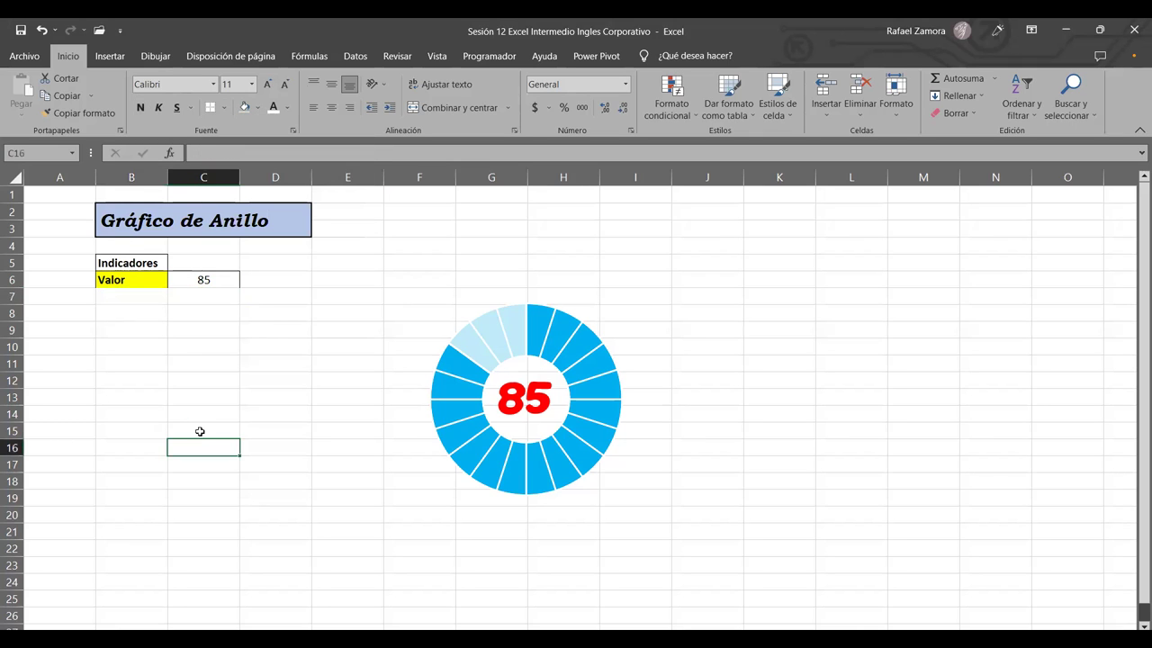
{"action": "left_click_drag", "start_coordinate": [159, 277], "coordinate": [198, 283]}
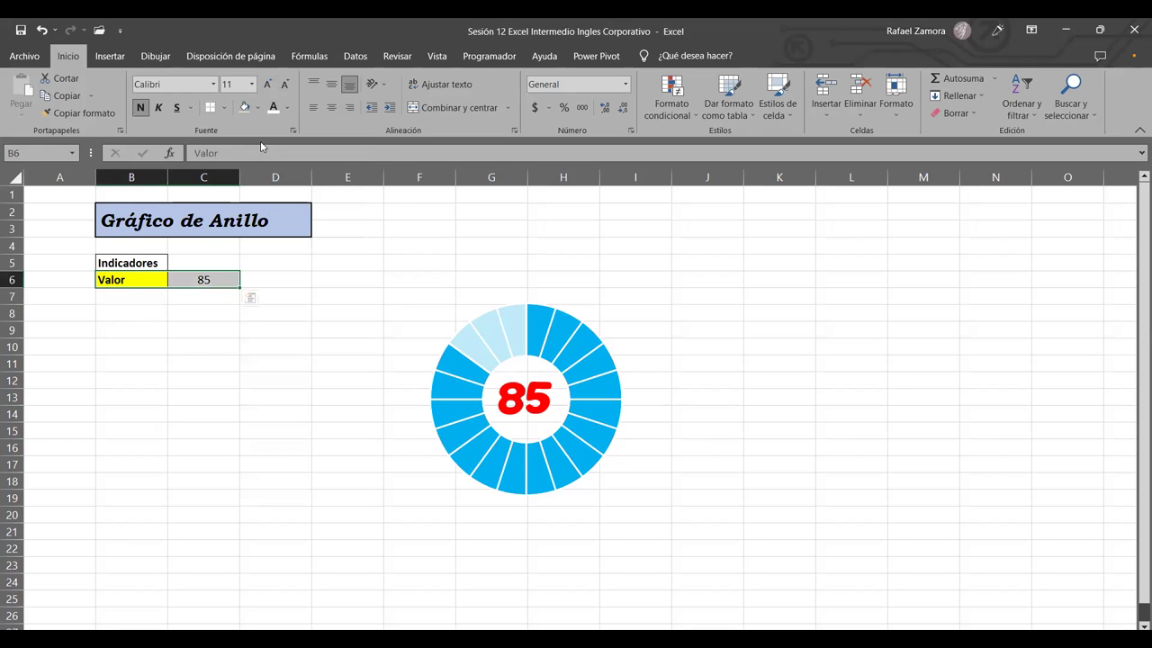
{"action": "left_click", "coordinate": [225, 107]}
{"action": "left_click", "coordinate": [245, 236]}
{"action": "left_click", "coordinate": [275, 413]}
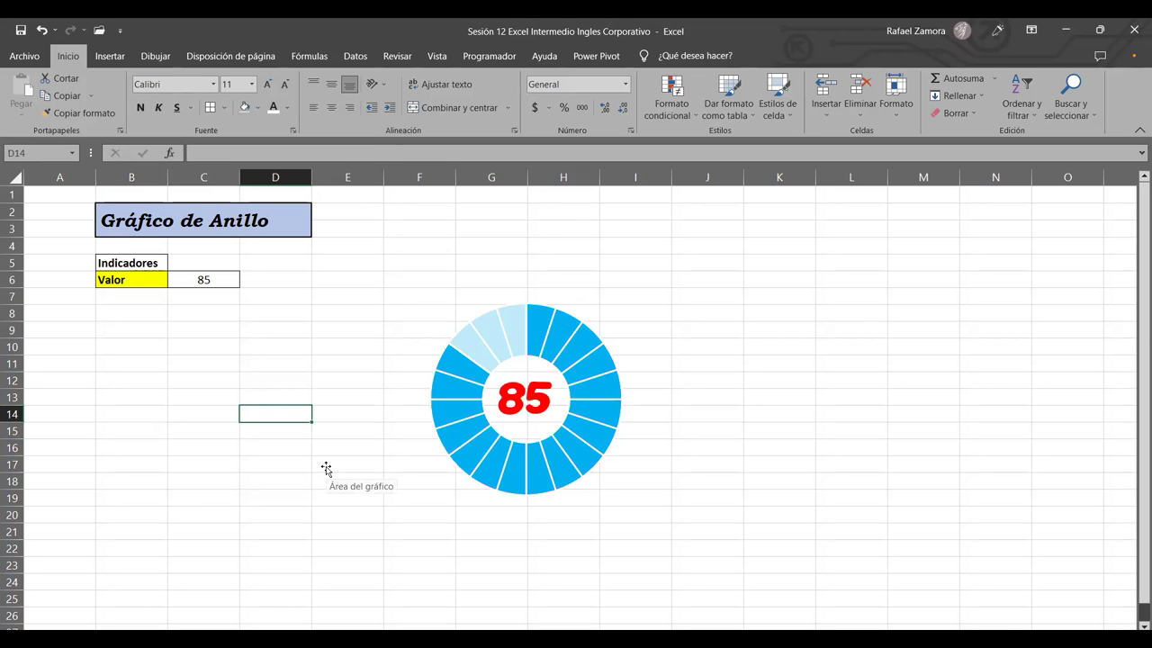
{"action": "left_click", "coordinate": [143, 296]}
{"action": "left_click", "coordinate": [178, 302]}
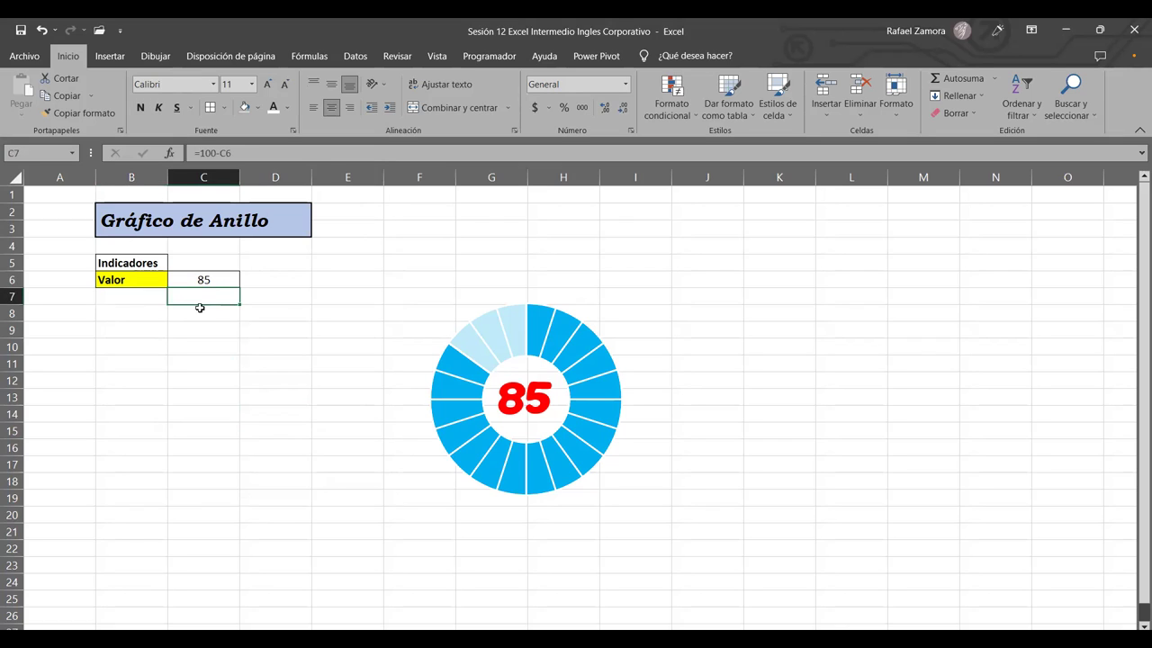
{"action": "left_click", "coordinate": [165, 333]}
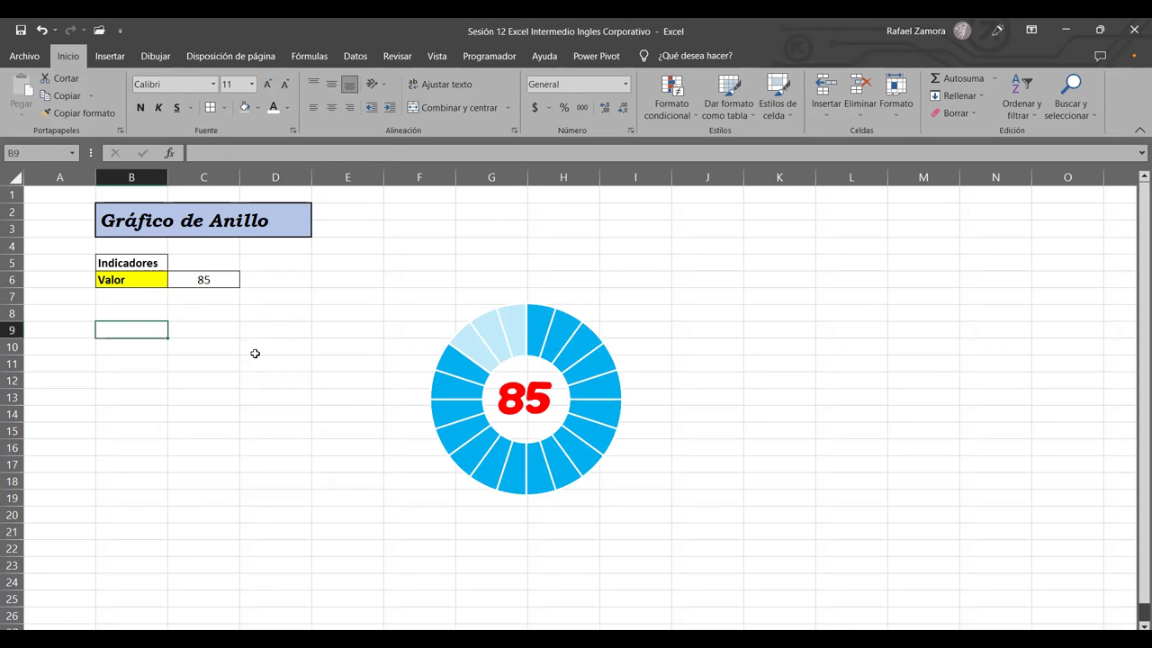
{"action": "left_click", "coordinate": [284, 392]}
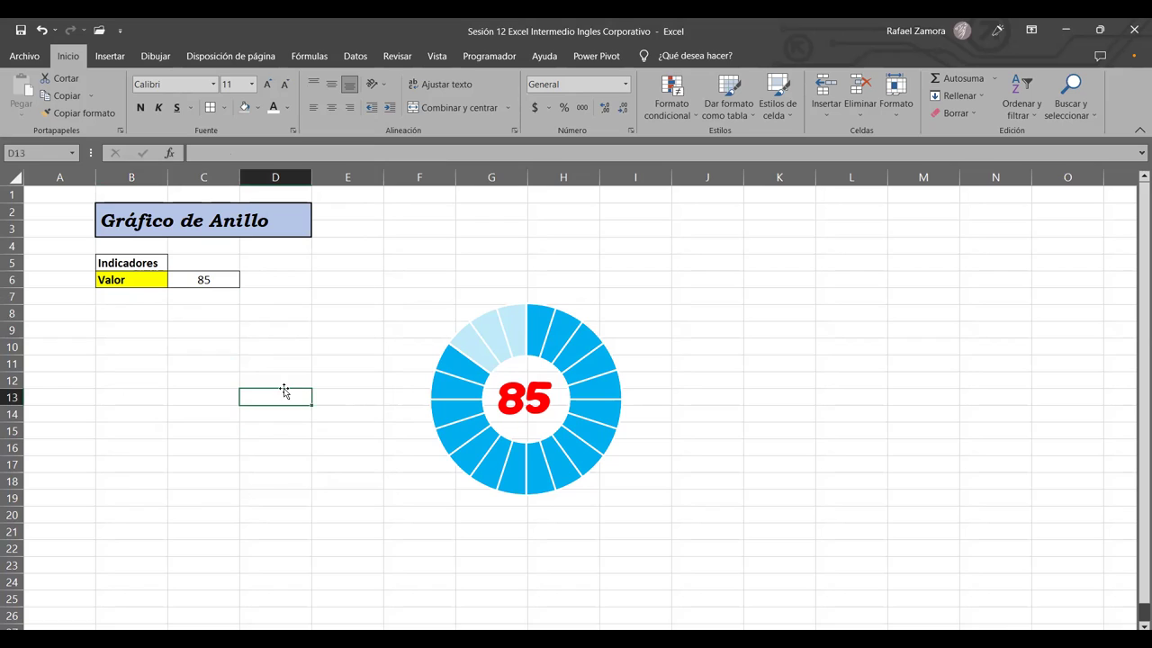
{"action": "left_click", "coordinate": [258, 362]}
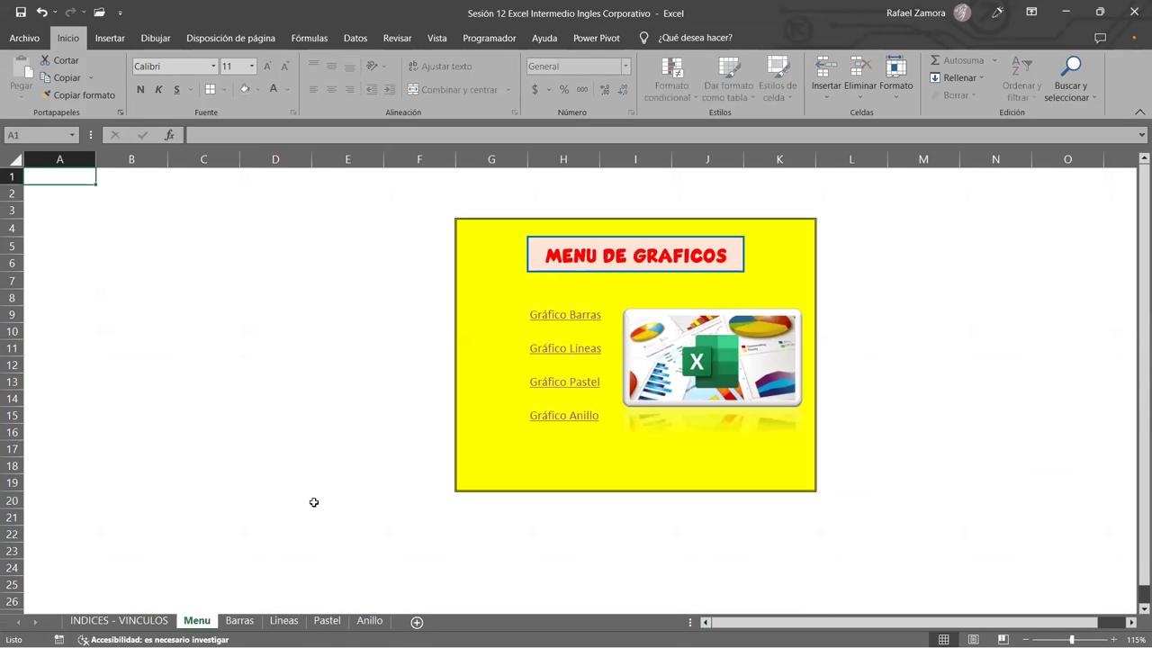
Follow the Menu's Gráfico Anillo hyperlink to the Anillo sheet and click off the chart
{"action": "left_click", "coordinate": [570, 418]}
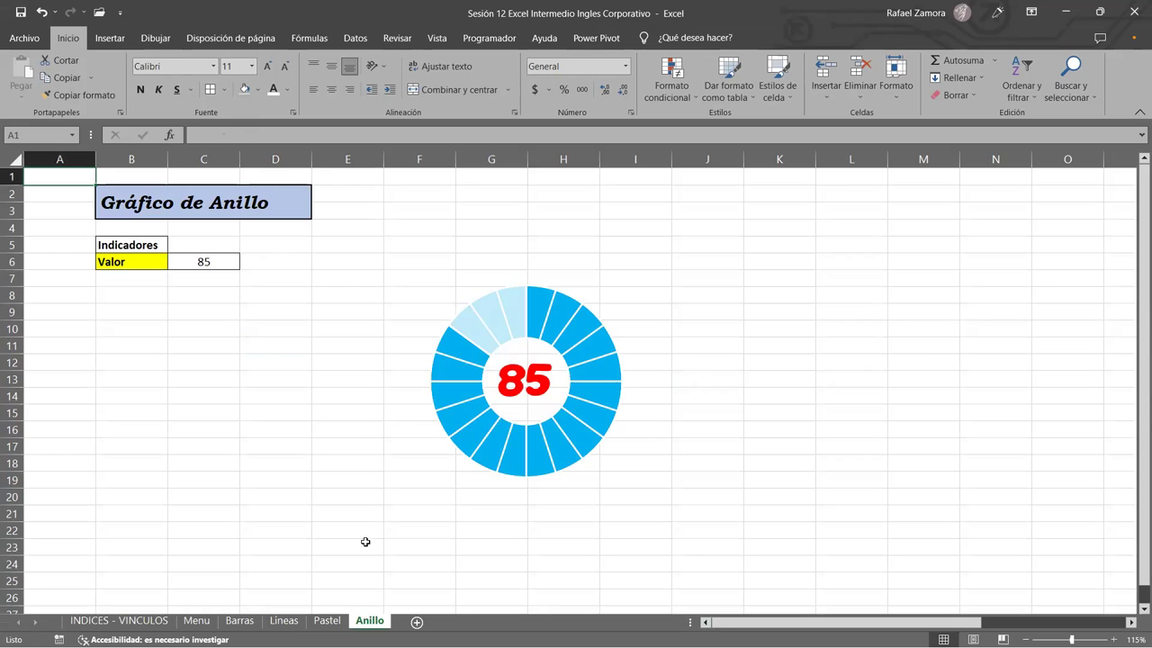
{"action": "left_click", "coordinate": [345, 322]}
{"action": "left_click", "coordinate": [372, 224]}
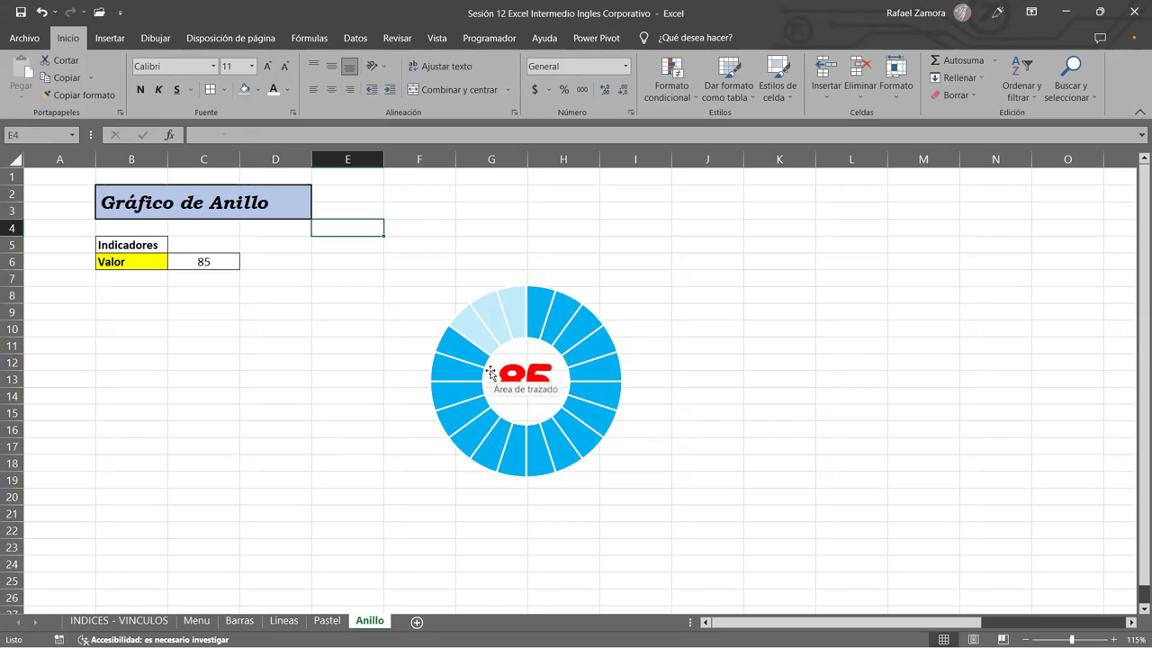
{"action": "left_click", "coordinate": [235, 135]}
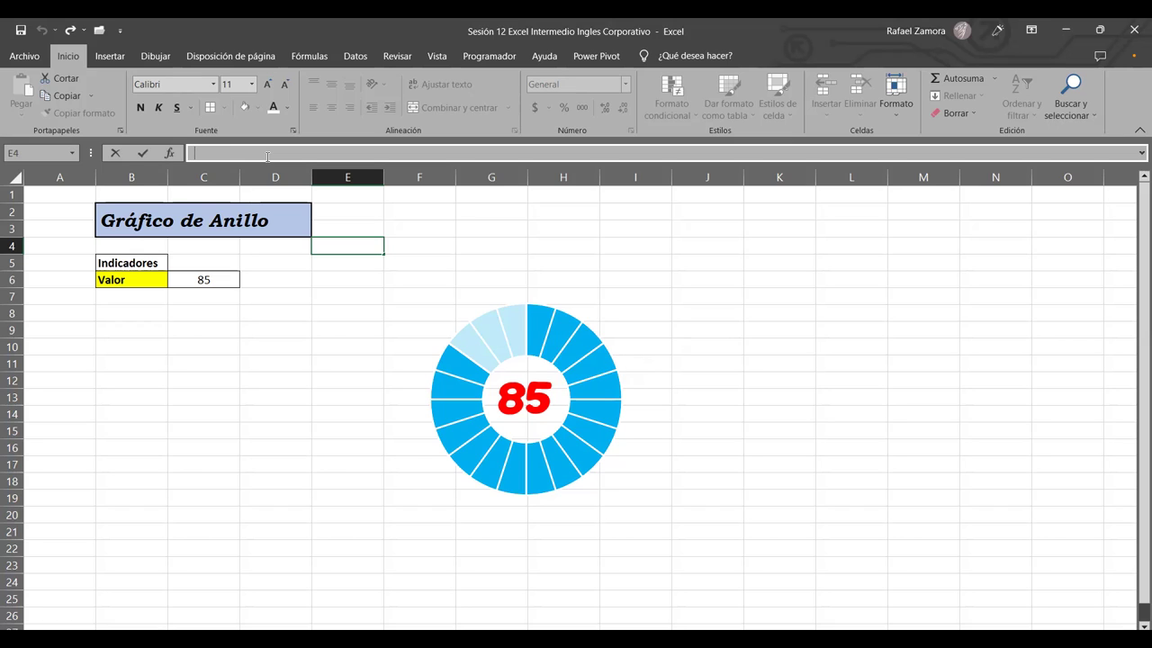
{"action": "mouse_move", "coordinate": [572, 411]}
{"action": "left_click", "coordinate": [538, 366]}
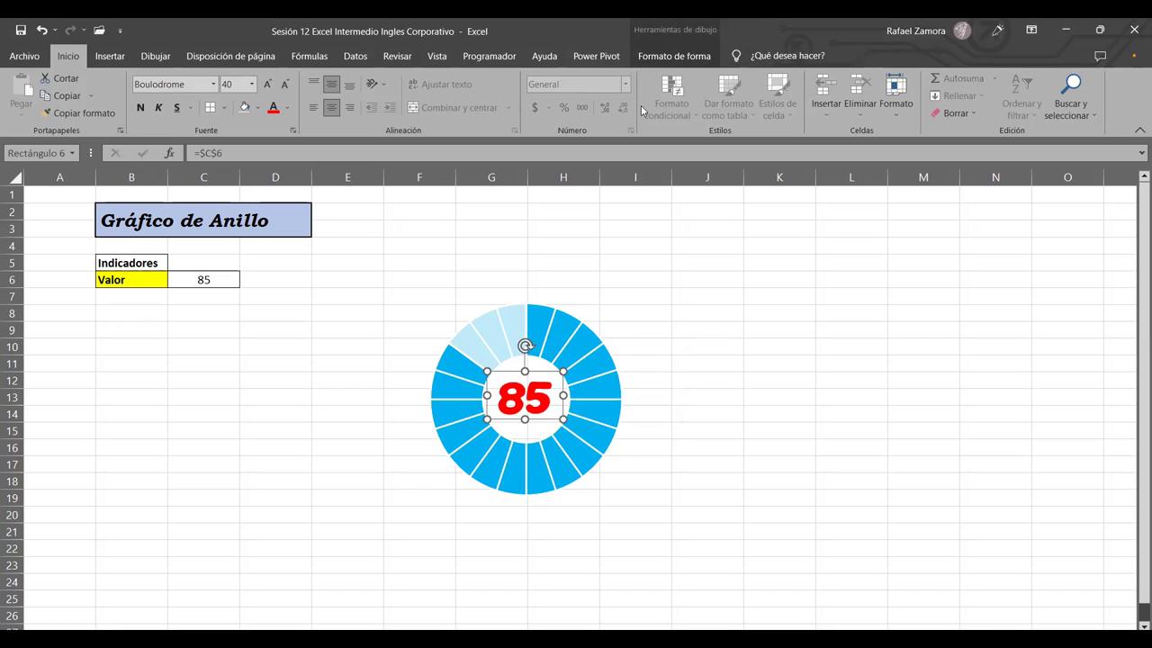
{"action": "left_click", "coordinate": [674, 56]}
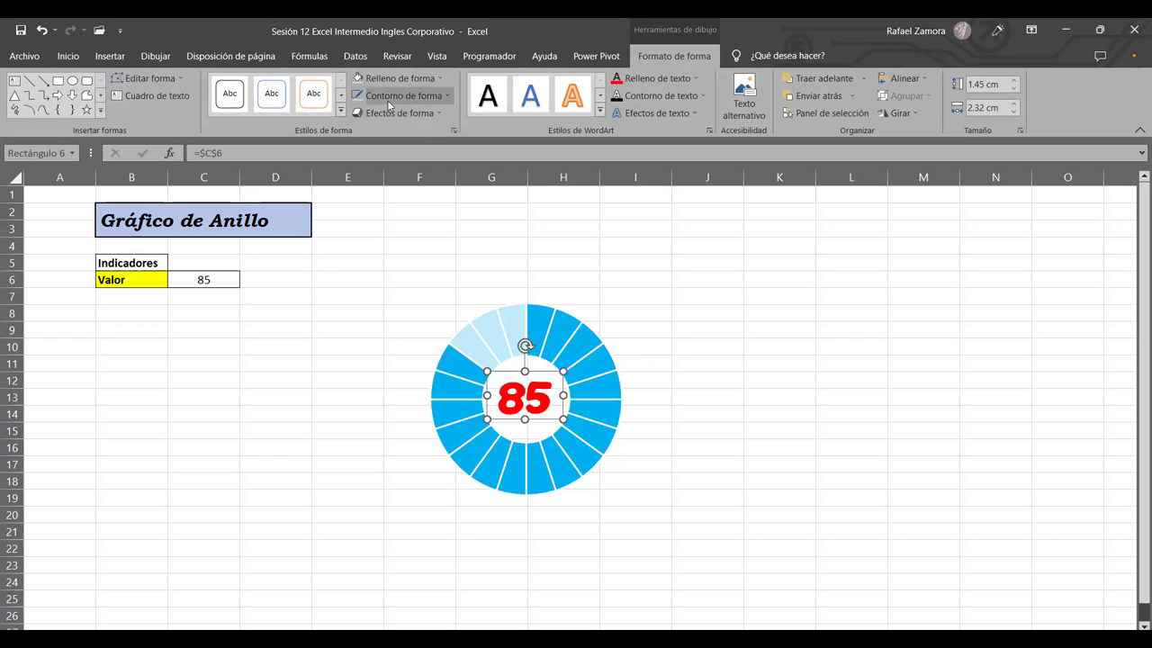
{"action": "mouse_move", "coordinate": [573, 321]}
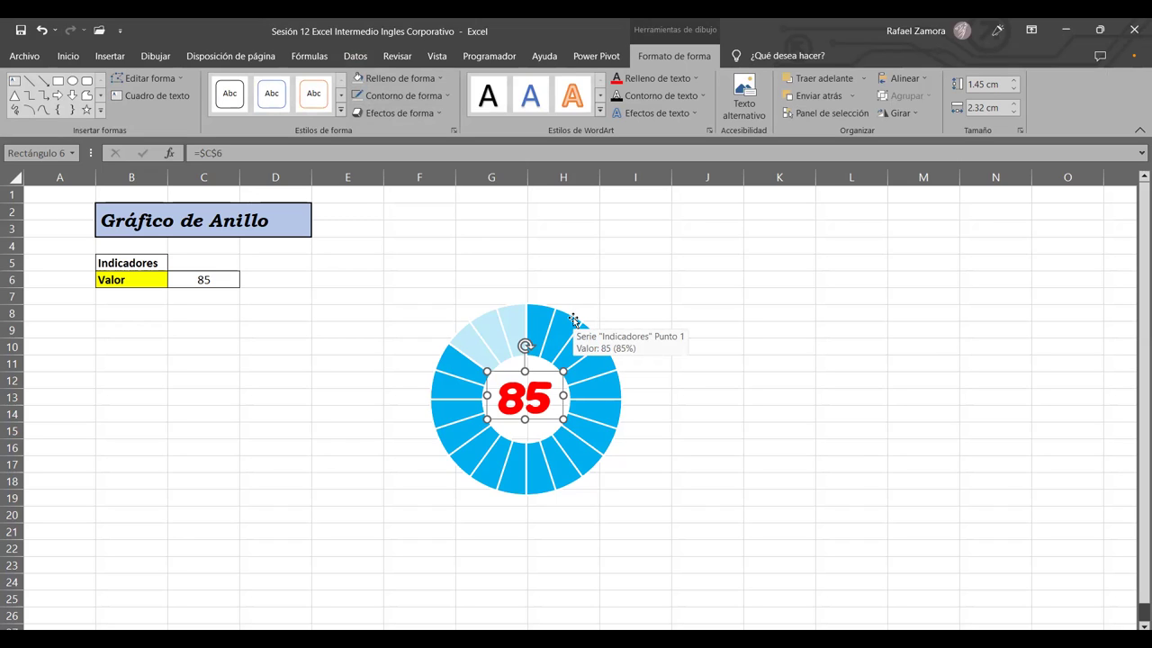
{"action": "left_click", "coordinate": [573, 318]}
{"action": "left_click", "coordinate": [636, 228]}
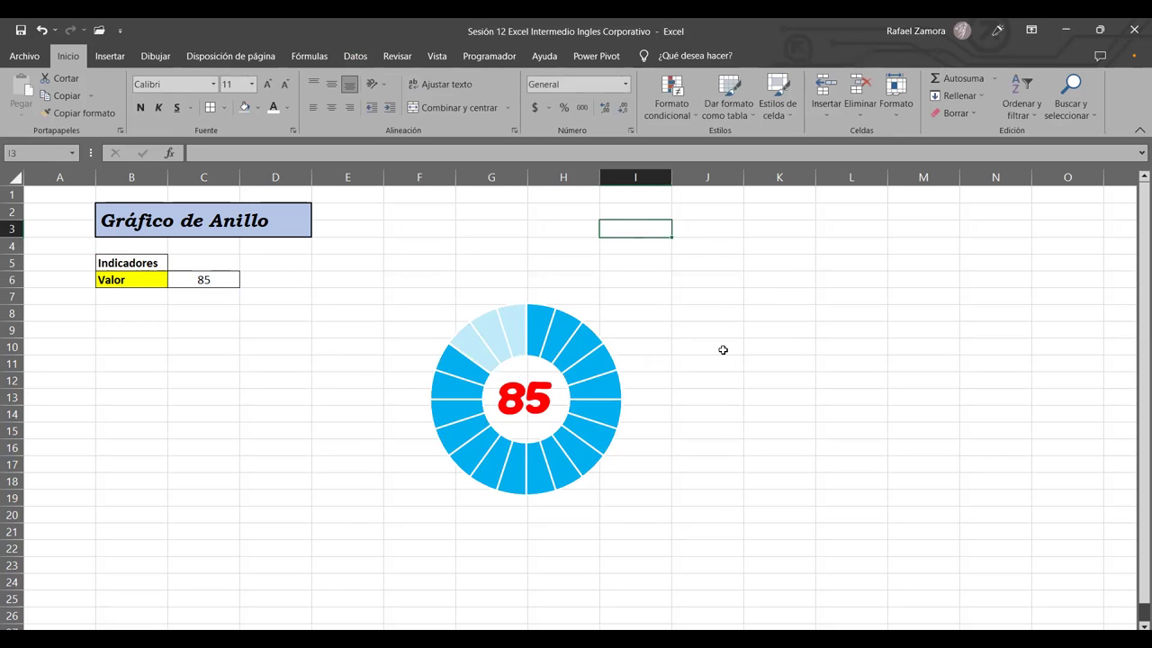
{"action": "left_click", "coordinate": [195, 328]}
{"action": "left_click", "coordinate": [288, 297]}
{"action": "left_click", "coordinate": [698, 245]}
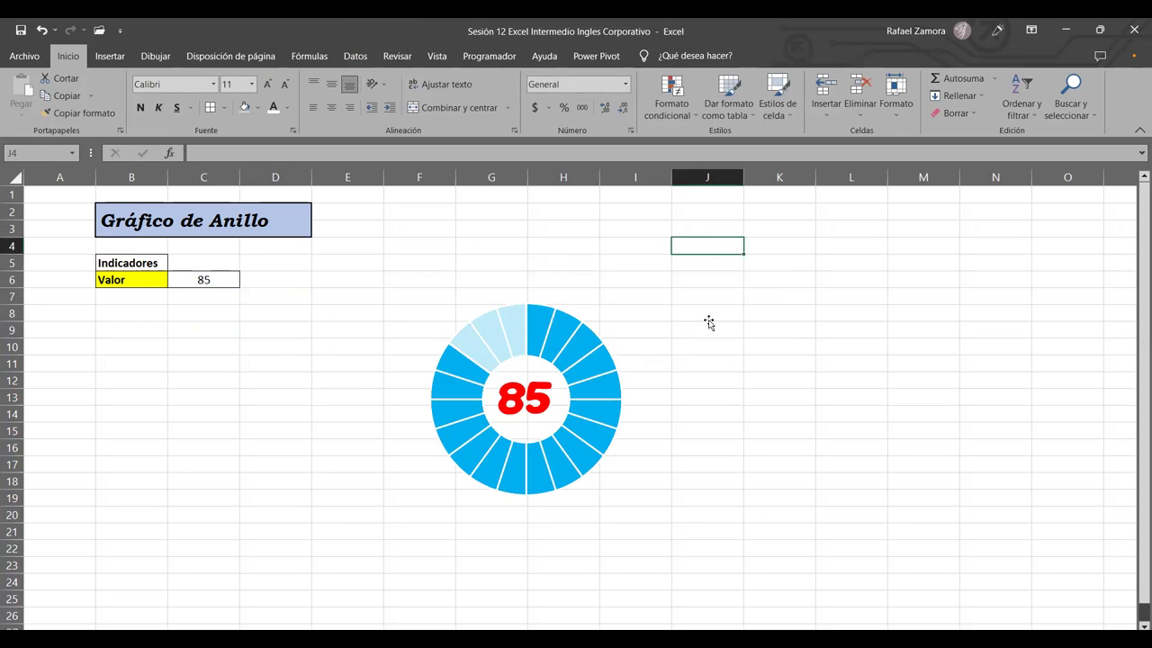
{"action": "left_click", "coordinate": [718, 310]}
{"action": "left_click", "coordinate": [567, 229]}
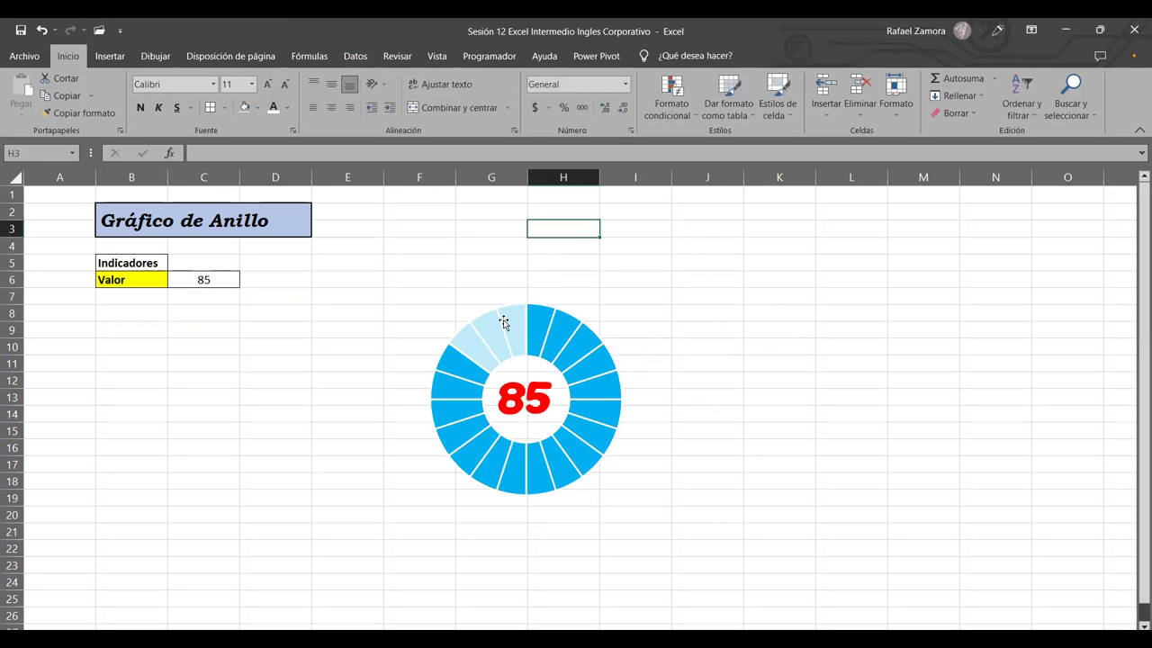
{"action": "left_click", "coordinate": [528, 321]}
{"action": "left_click", "coordinate": [792, 345]}
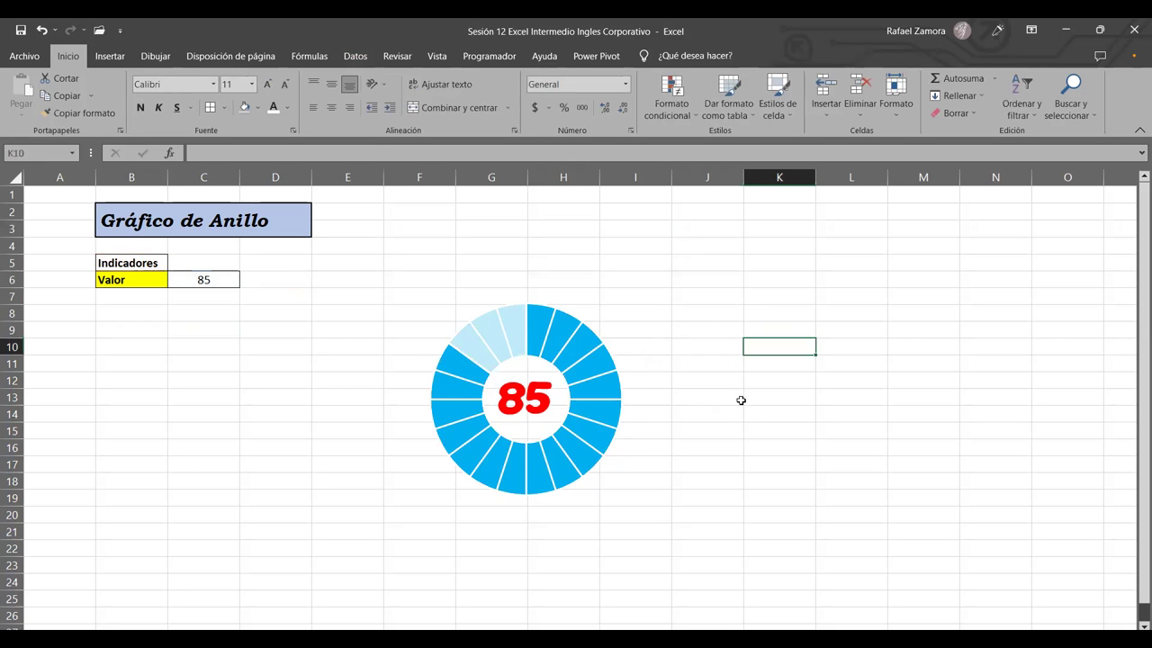
{"action": "left_click", "coordinate": [757, 257]}
{"action": "left_click", "coordinate": [436, 263]}
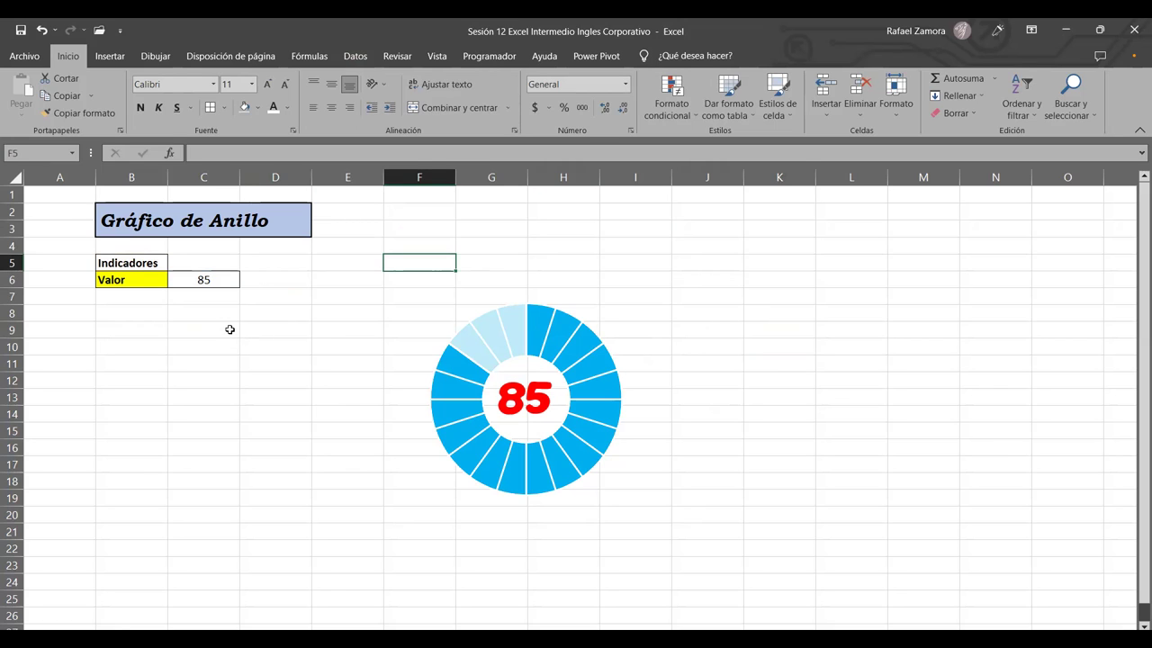
{"action": "key", "text": "ctrl+a"}
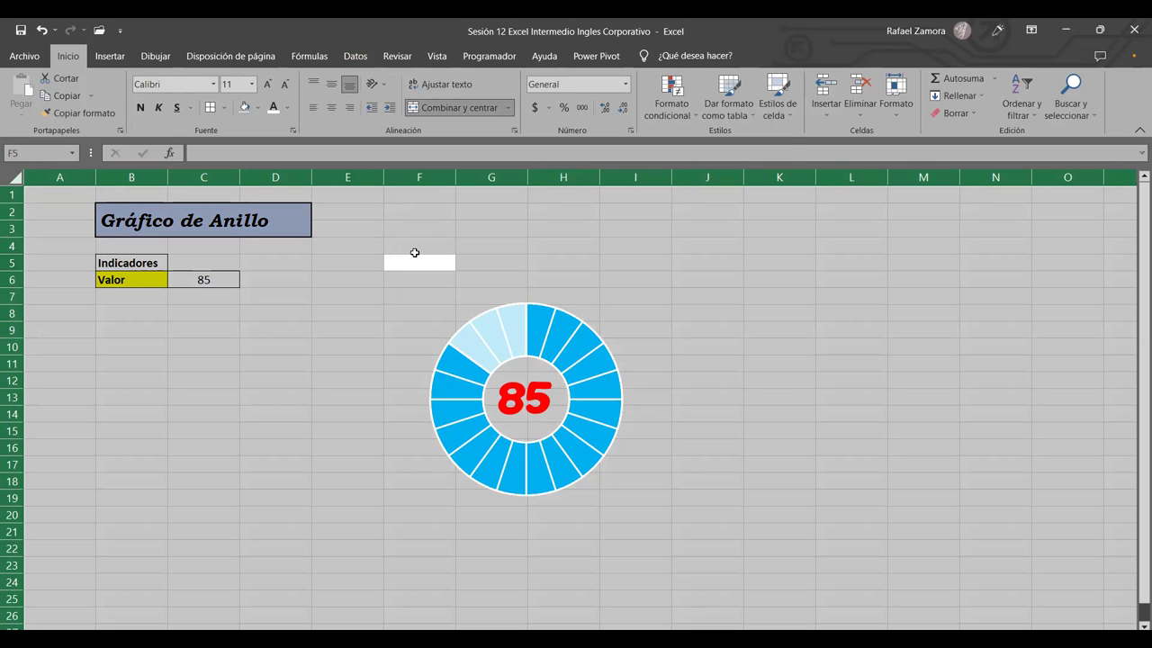
{"action": "key", "text": "ctrl+1"}
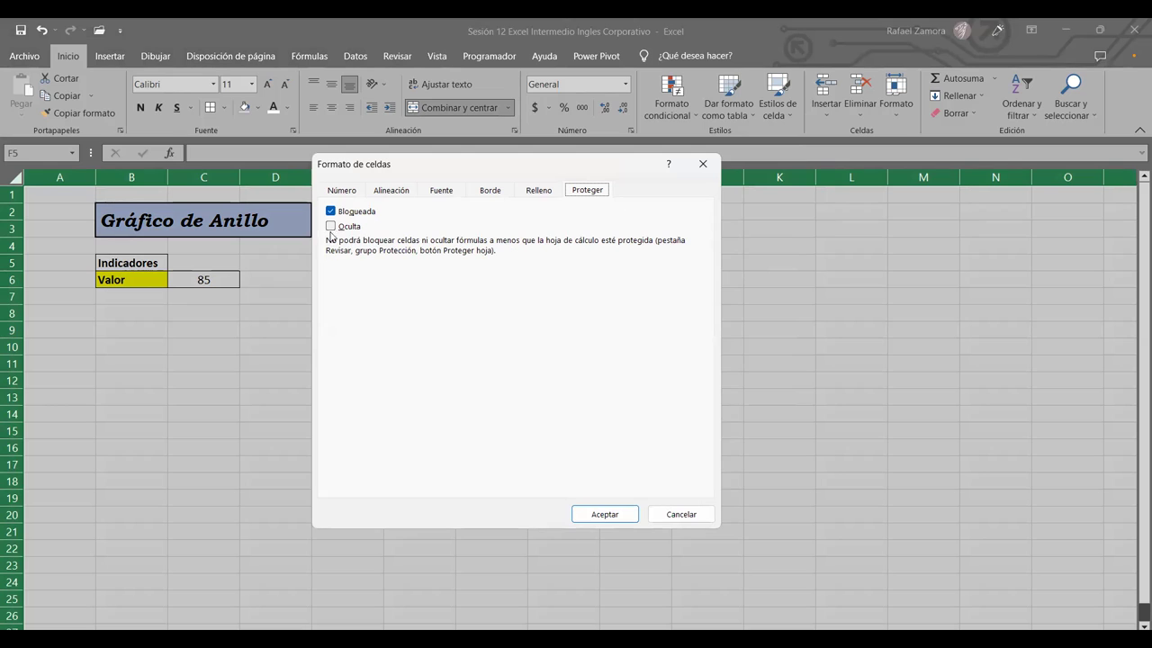
{"action": "left_click", "coordinate": [360, 227]}
{"action": "left_click", "coordinate": [348, 227]}
{"action": "left_click", "coordinate": [603, 513]}
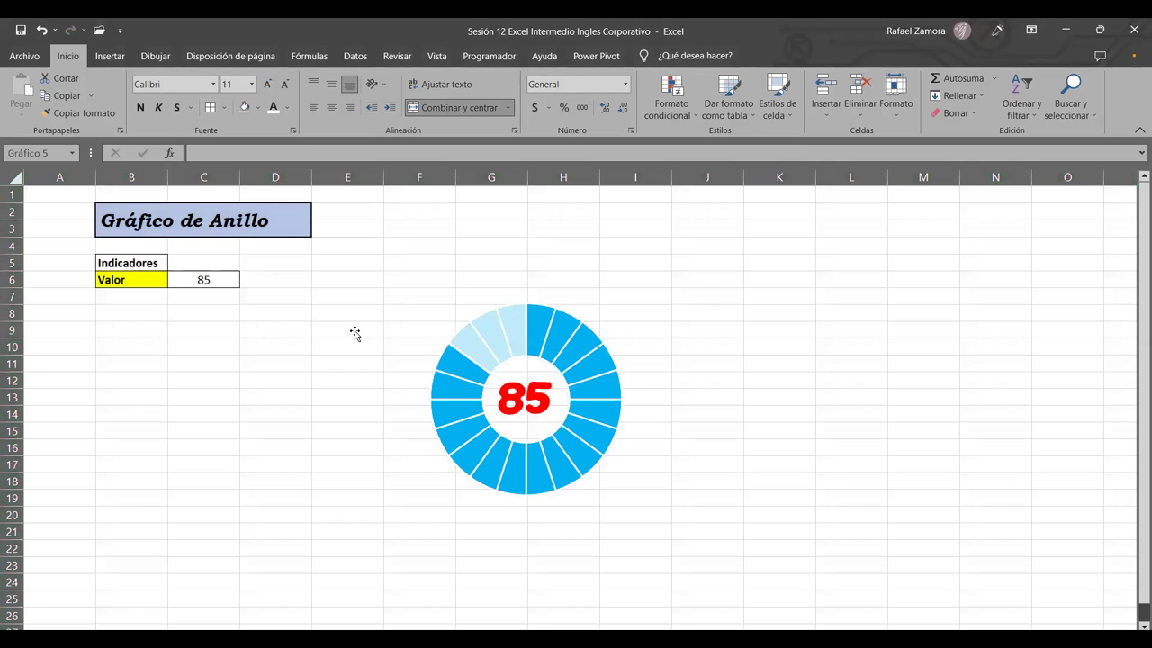
{"action": "left_click", "coordinate": [354, 331]}
{"action": "left_click", "coordinate": [812, 297]}
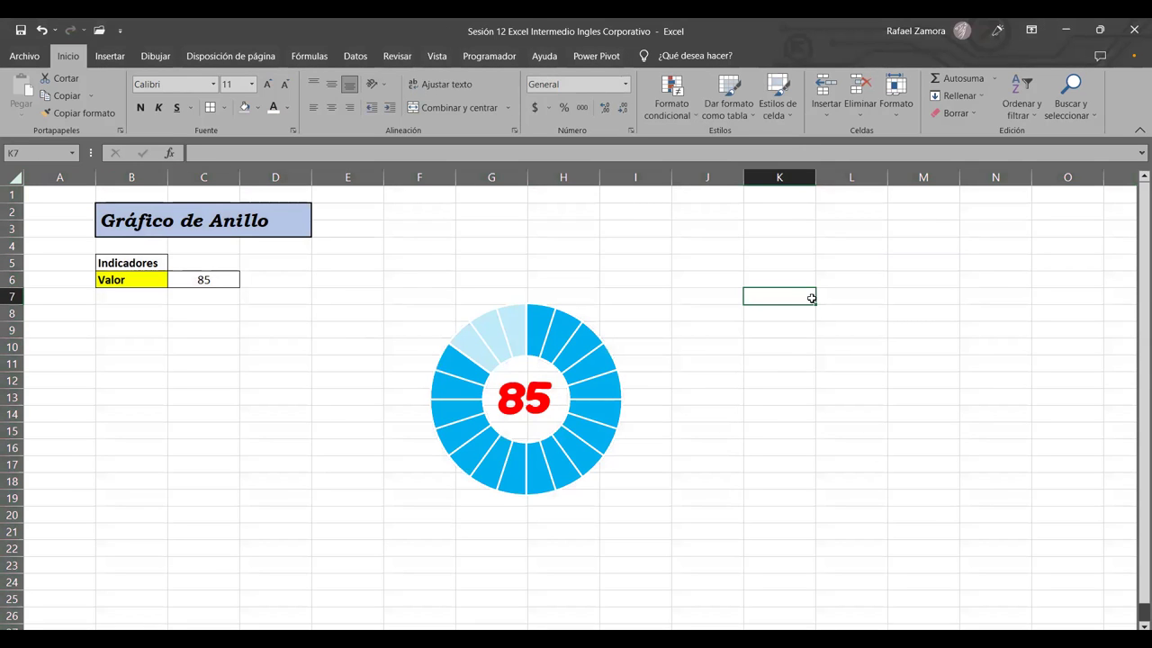
{"action": "mouse_move", "coordinate": [602, 399]}
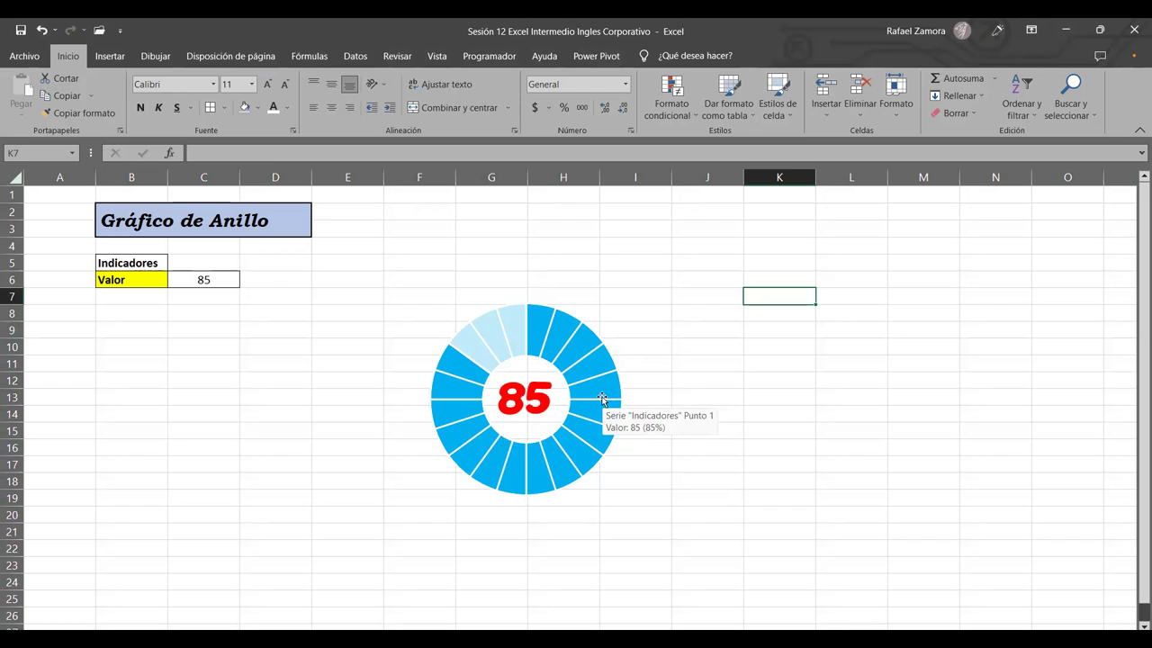
{"action": "left_click", "coordinate": [206, 281]}
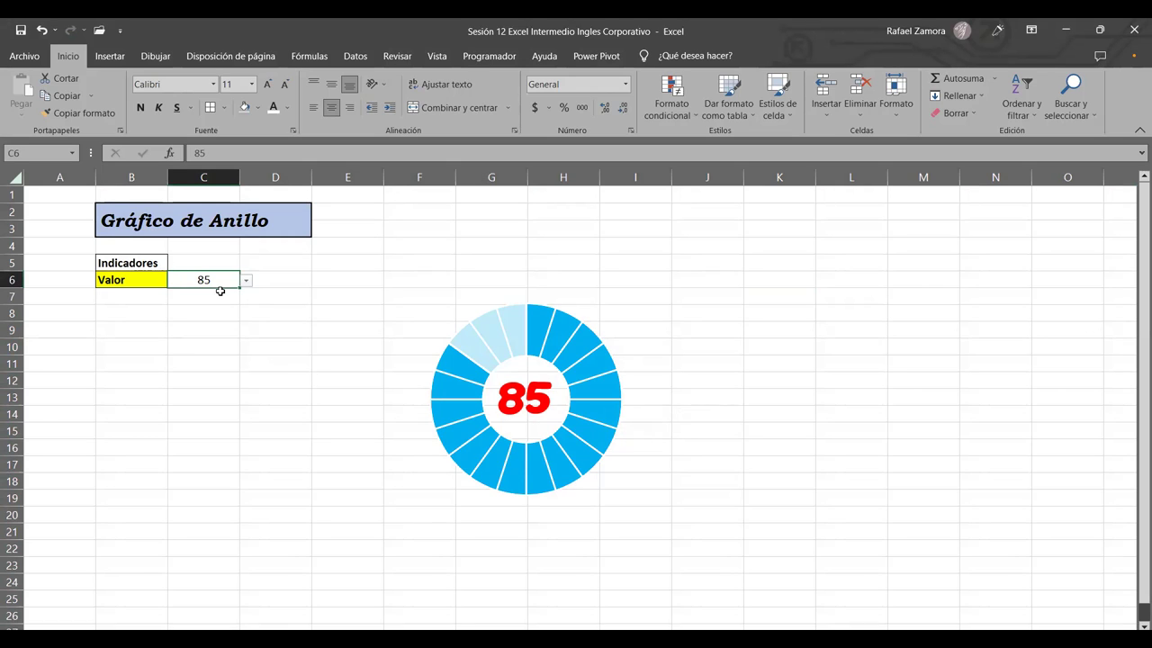
Clear the Bloqueada option for cell C6 in the Format Cells Proteger tab
{"action": "key", "text": "ctrl+1"}
{"action": "left_click", "coordinate": [331, 212]}
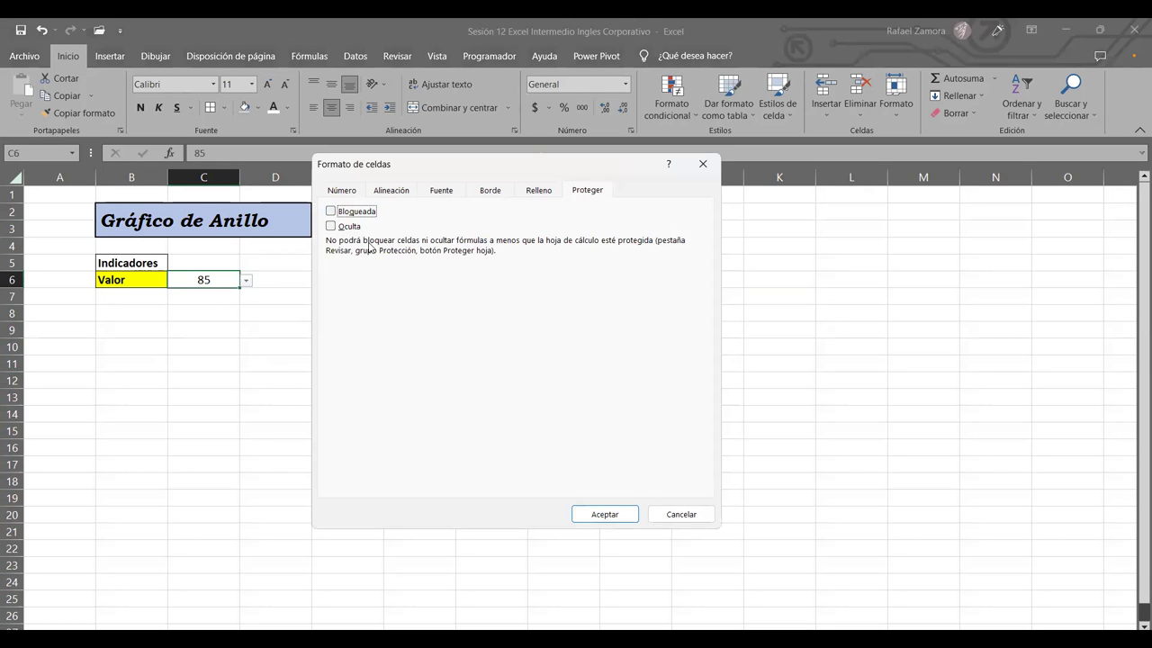
{"action": "left_click", "coordinate": [614, 516]}
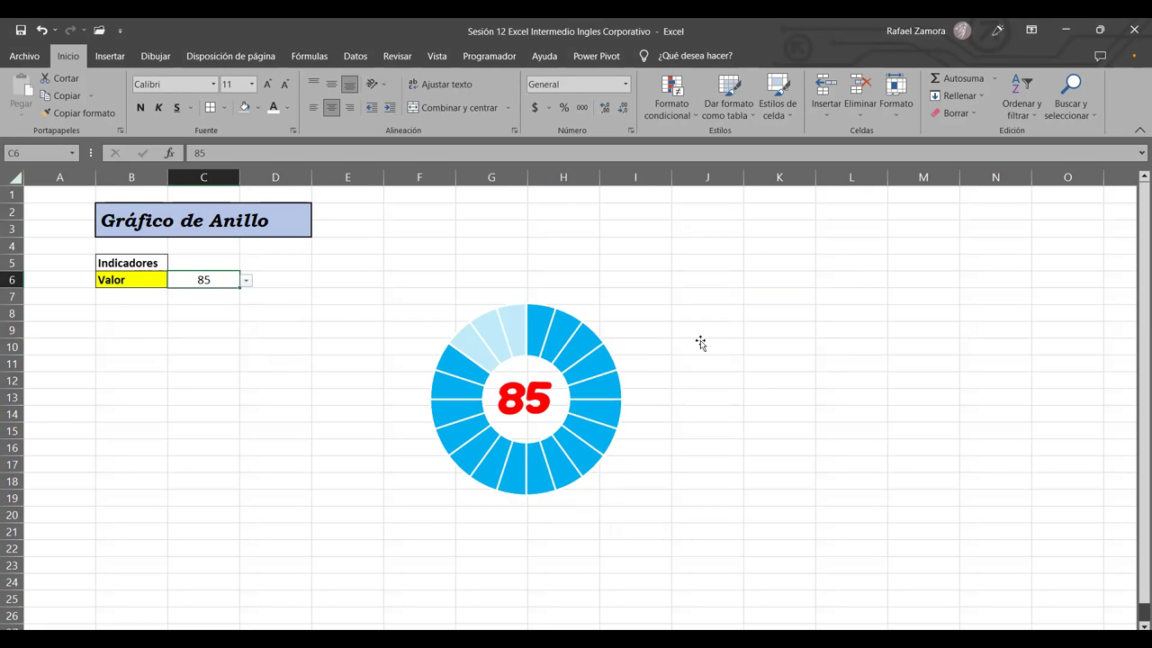
Apply Proteger hoja to the Anillo sheet with a password, confirming it when prompted
{"action": "left_click", "coordinate": [414, 60]}
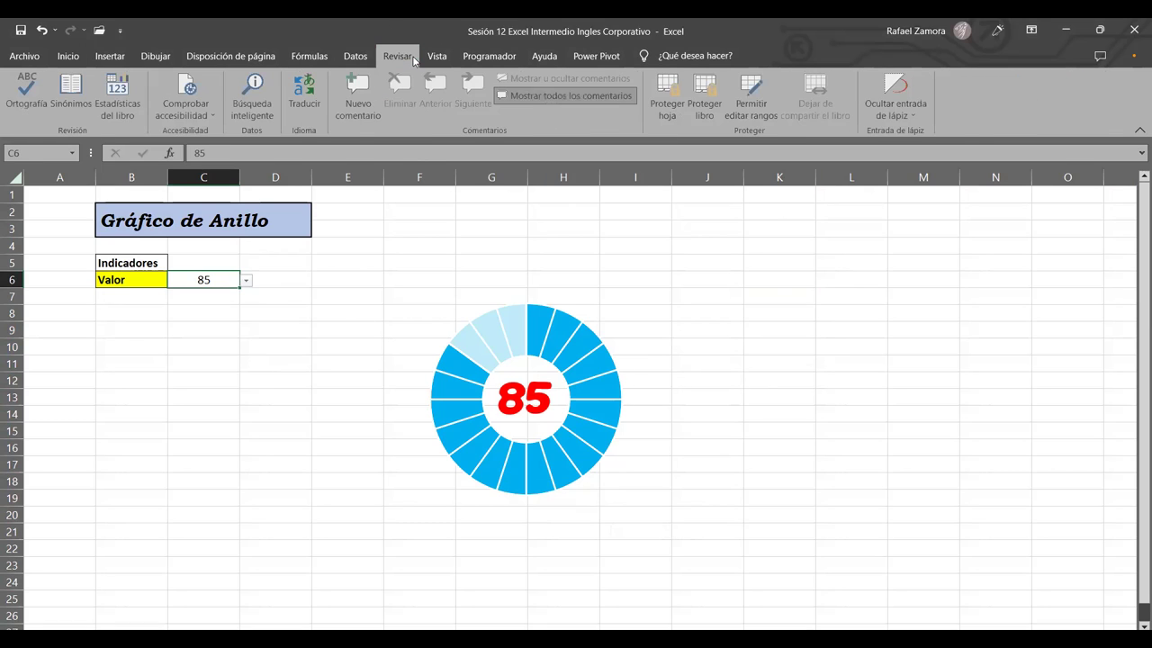
{"action": "left_click", "coordinate": [676, 113]}
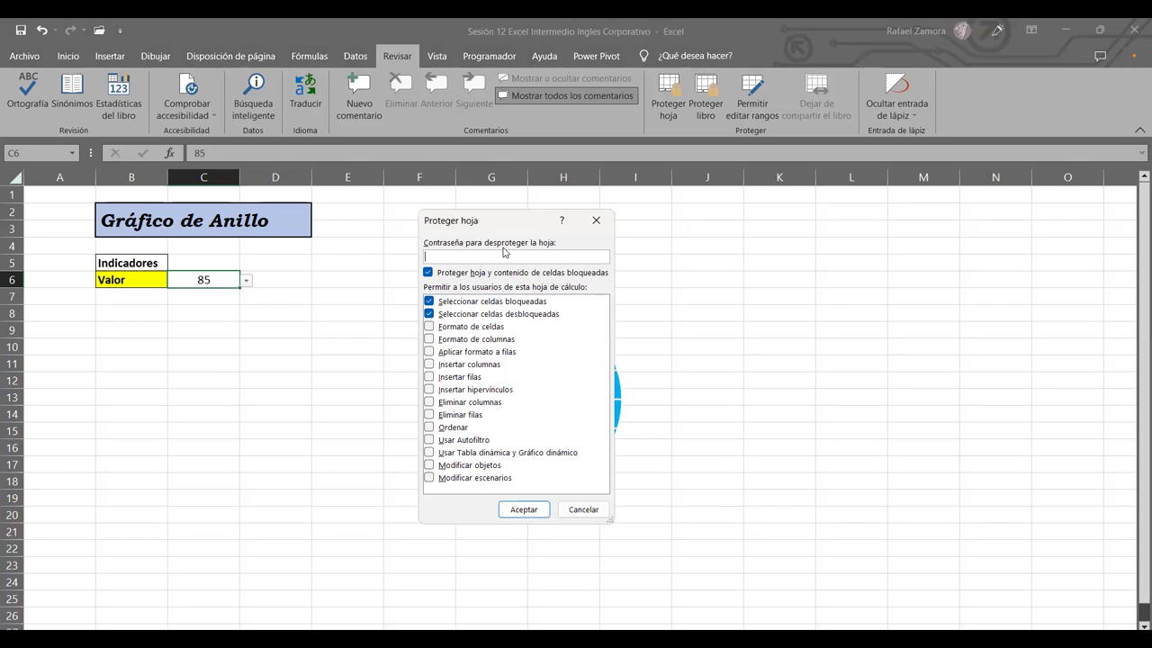
{"action": "type", "text": "1"}
{"action": "left_click", "coordinate": [531, 509]}
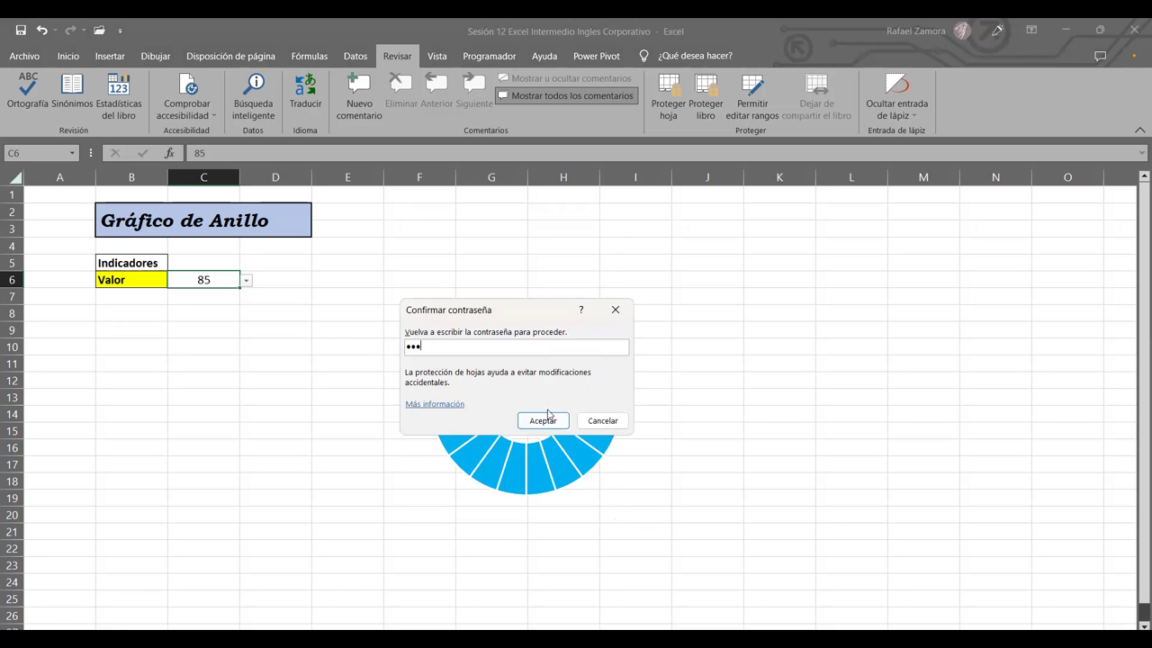
{"action": "left_click", "coordinate": [545, 421]}
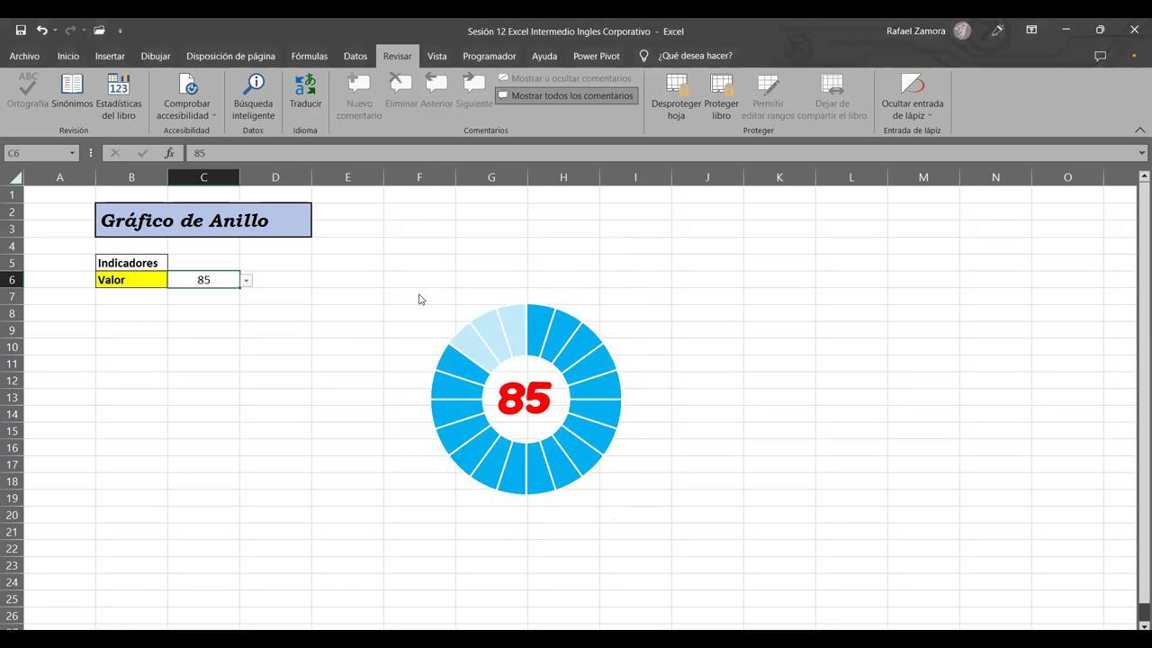
Pick Valor 75, then 90, then settle on 10 from C6's dropdown list
{"action": "left_click", "coordinate": [246, 281]}
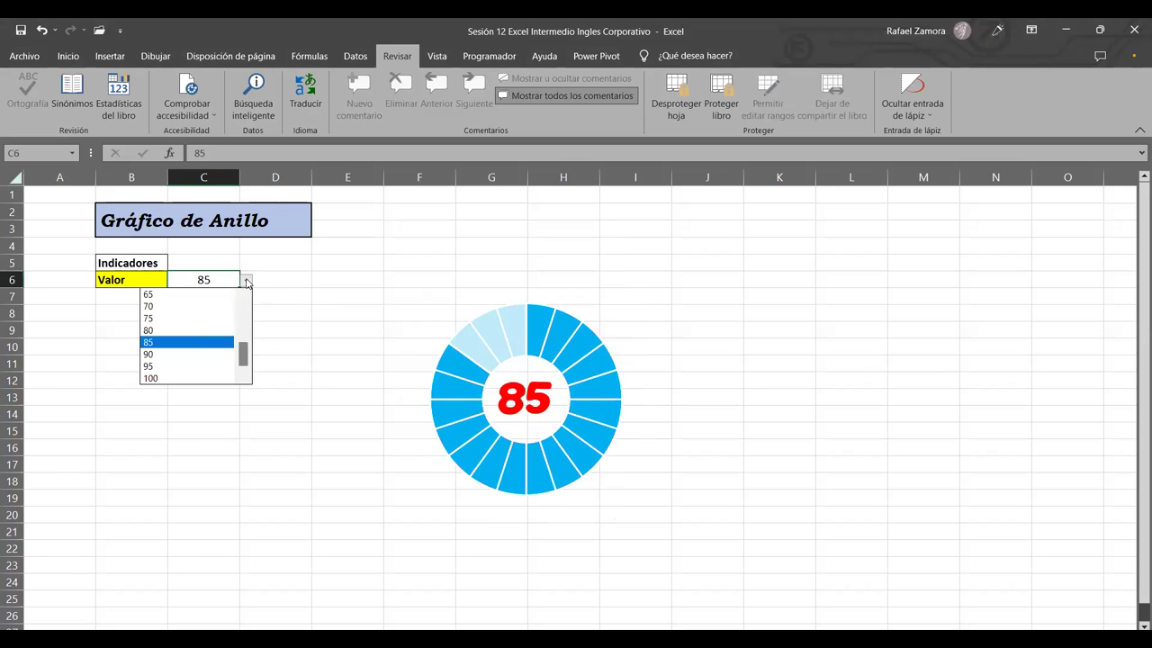
{"action": "left_click", "coordinate": [194, 318]}
{"action": "left_click", "coordinate": [246, 281]}
{"action": "left_click", "coordinate": [199, 355]}
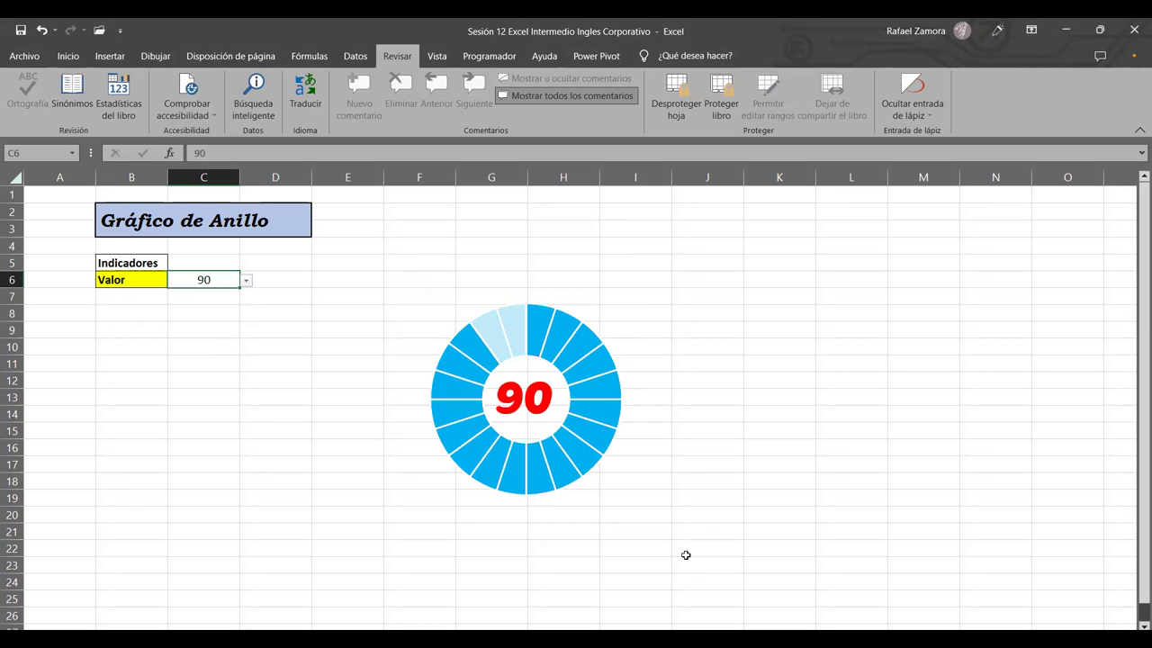
{"action": "left_click", "coordinate": [247, 281]}
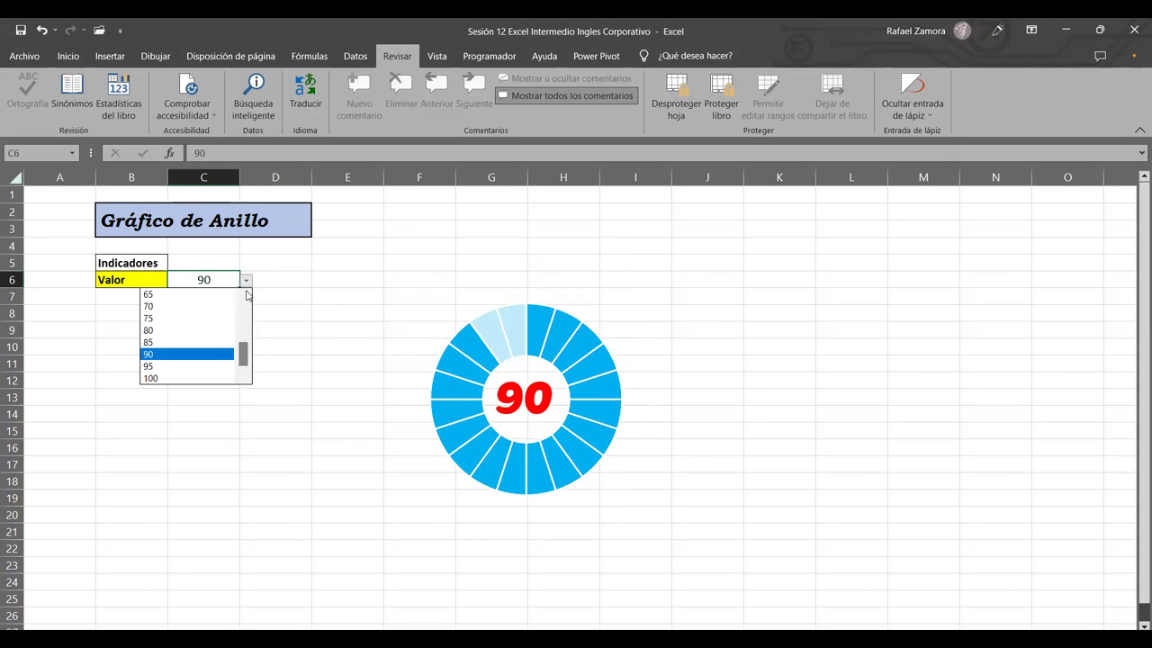
{"action": "scroll", "coordinate": [254, 361], "scroll_direction": "up", "scroll_amount": 4}
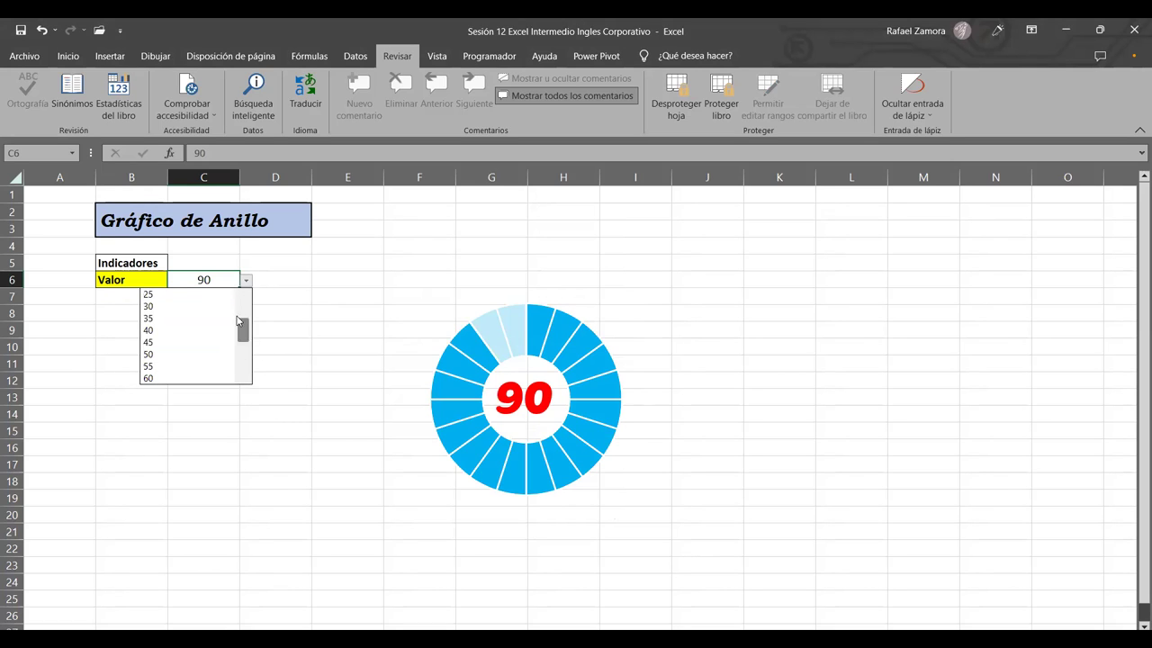
{"action": "left_click", "coordinate": [192, 303]}
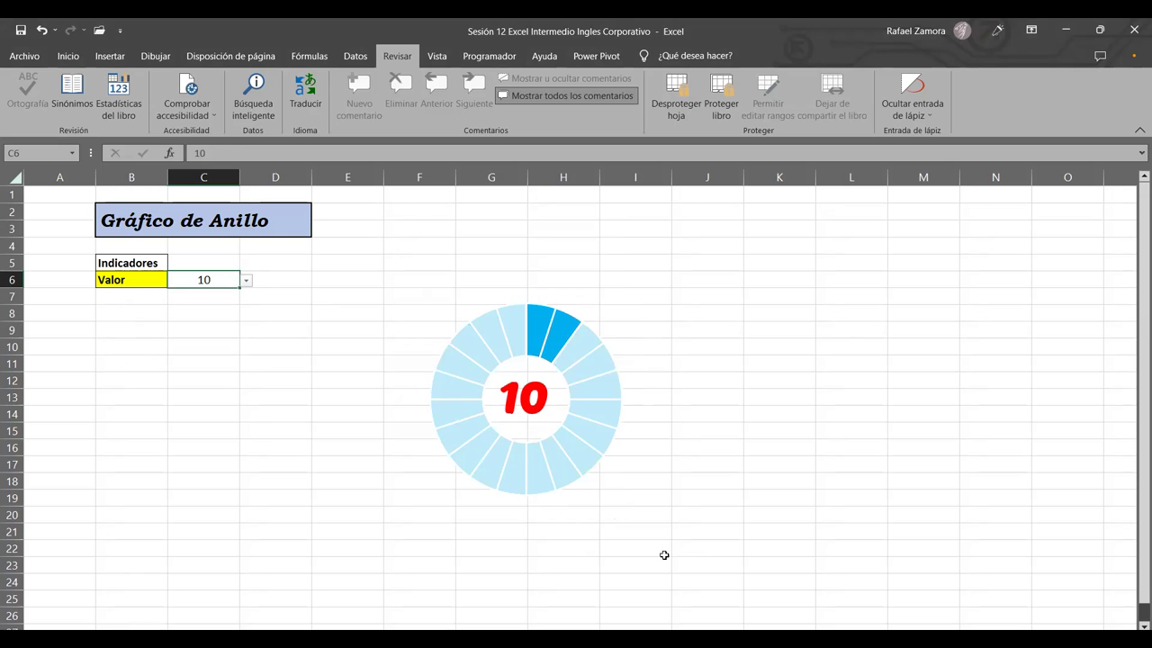
{"action": "left_click", "coordinate": [1078, 441]}
{"action": "left_click", "coordinate": [1004, 593]}
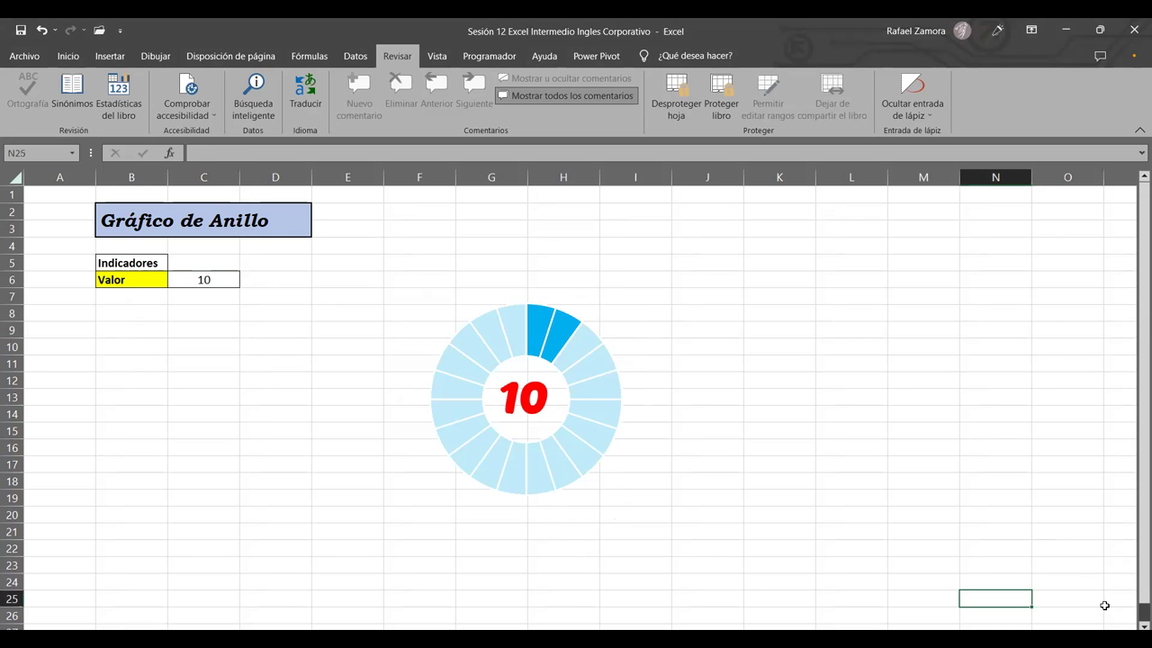
{"action": "key", "text": "Right"}
{"action": "key", "text": "Right"}
{"action": "key", "text": "Right"}
{"action": "key", "text": "Right"}
{"action": "key", "text": "Right"}
{"action": "key", "text": "Right"}
{"action": "key", "text": "Right"}
{"action": "key", "text": "Left"}
{"action": "key", "text": "Left"}
{"action": "key", "text": "Left"}
{"action": "key", "text": "Left"}
{"action": "key", "text": "Left"}
{"action": "key", "text": "Left"}
{"action": "key", "text": "Left"}
{"action": "key", "text": "Left"}
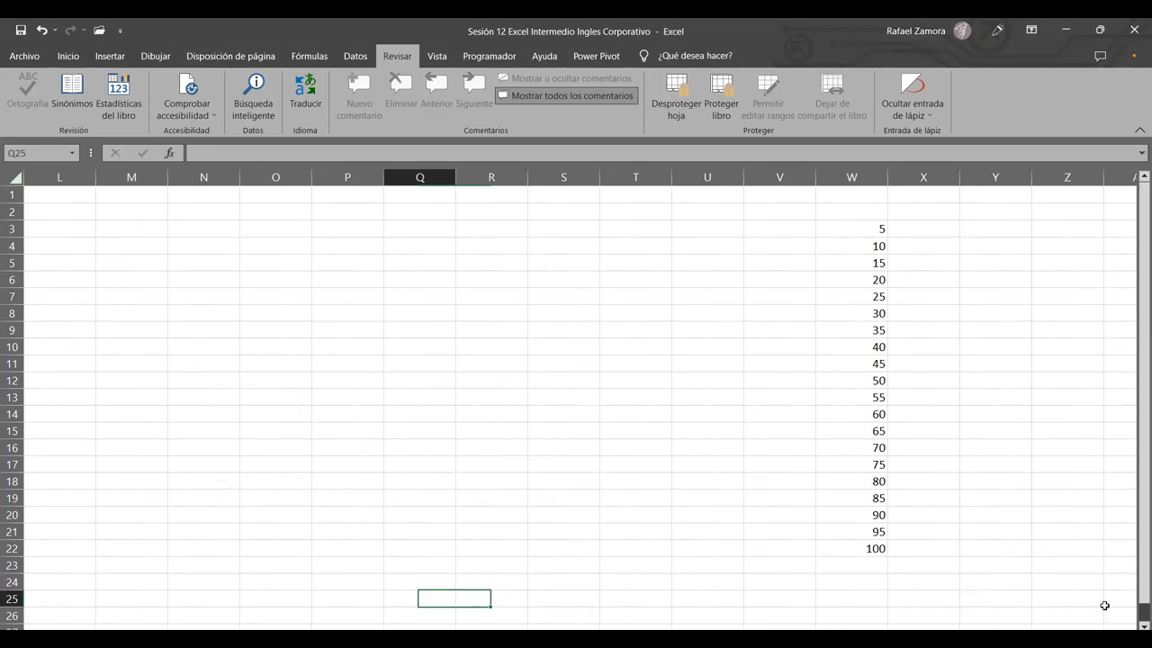
{"action": "key", "text": "Left"}
{"action": "key", "text": "Left"}
{"action": "key", "text": "Left"}
{"action": "key", "text": "Left"}
{"action": "key", "text": "Left"}
{"action": "key", "text": "Left"}
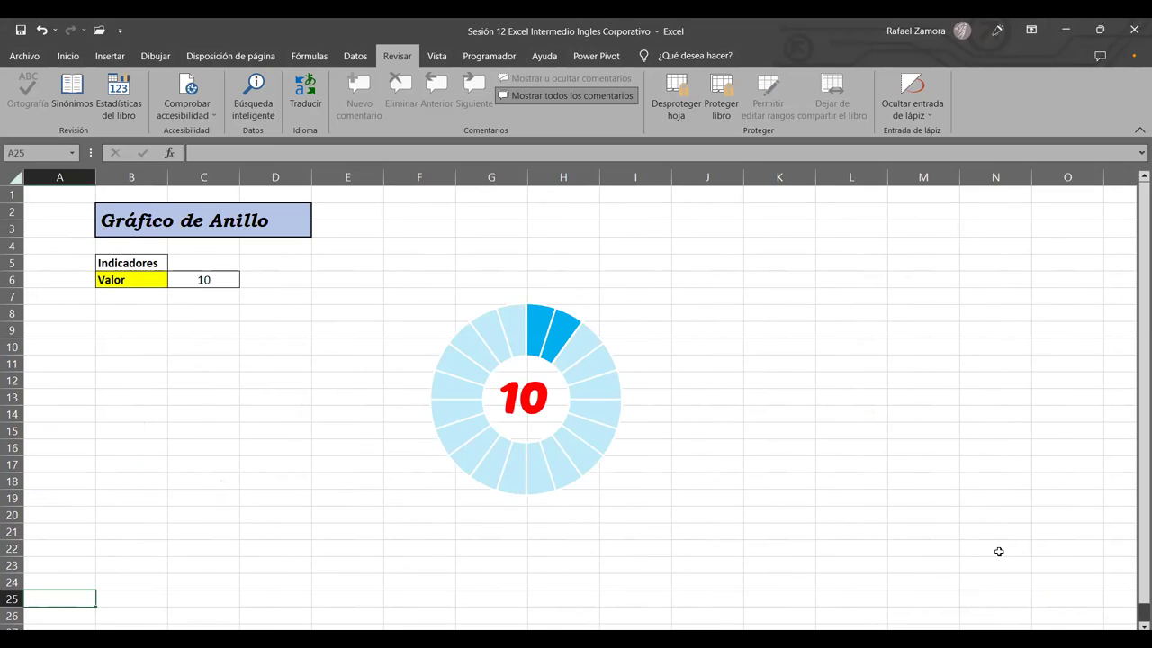
{"action": "left_click", "coordinate": [206, 236]}
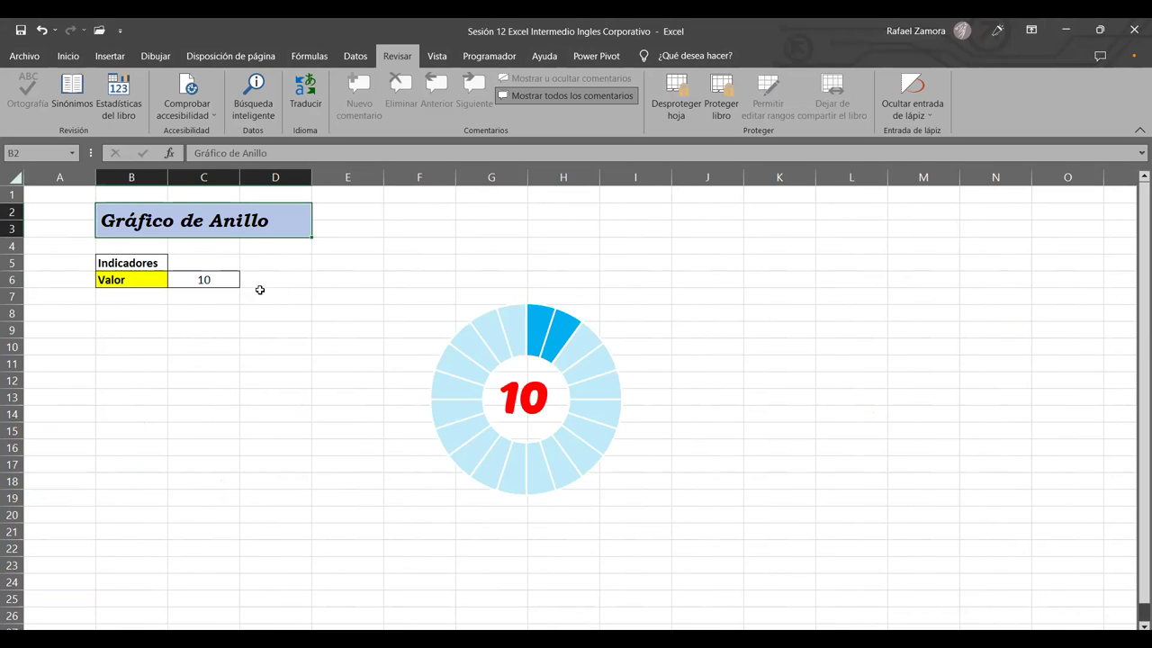
{"action": "left_click", "coordinate": [216, 280]}
{"action": "left_click", "coordinate": [126, 245]}
{"action": "left_click", "coordinate": [253, 269]}
{"action": "left_click", "coordinate": [131, 269]}
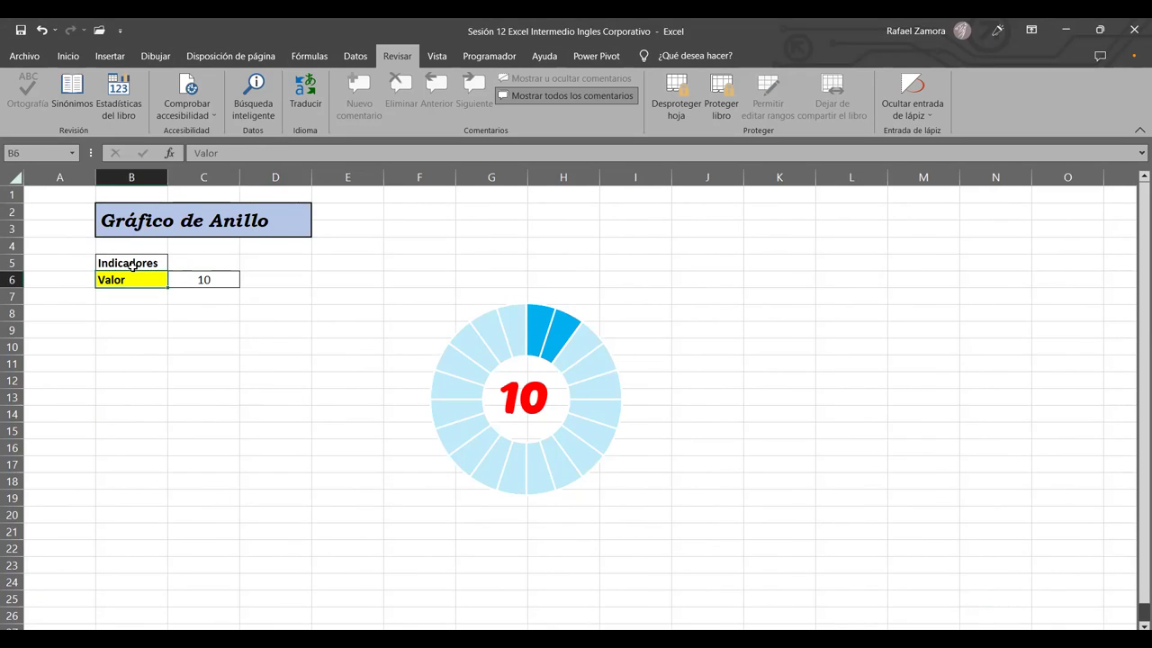
{"action": "left_click", "coordinate": [136, 279]}
{"action": "double_click", "coordinate": [650, 369]}
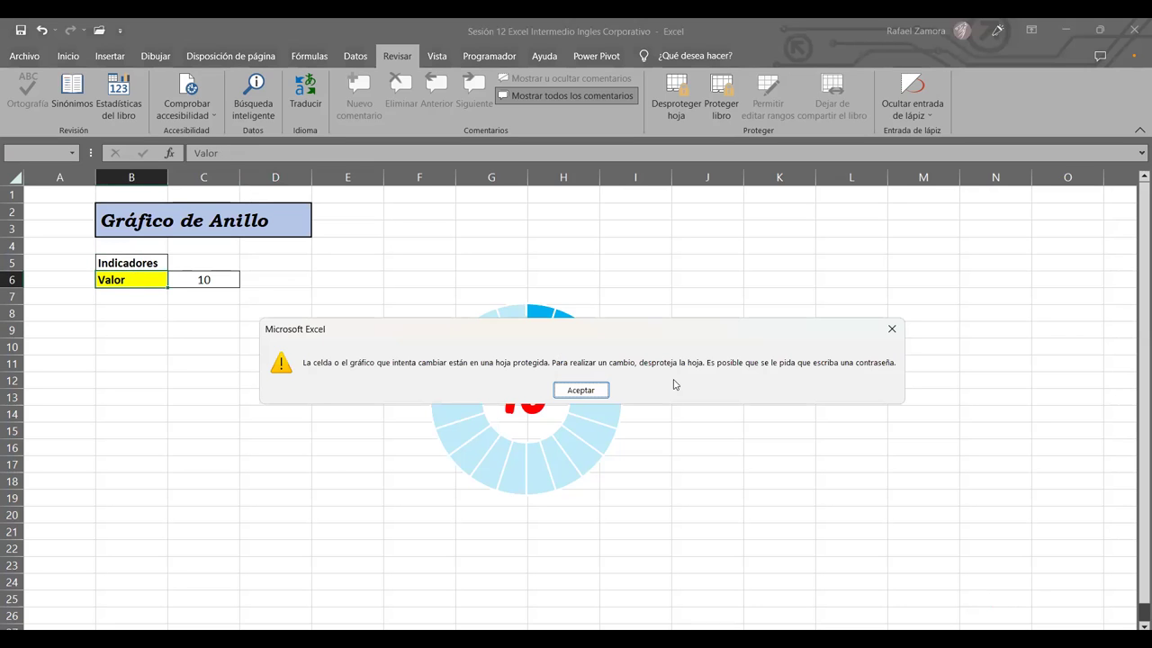
{"action": "left_click", "coordinate": [581, 390]}
{"action": "left_click_drag", "start_coordinate": [216, 296], "coordinate": [270, 296]}
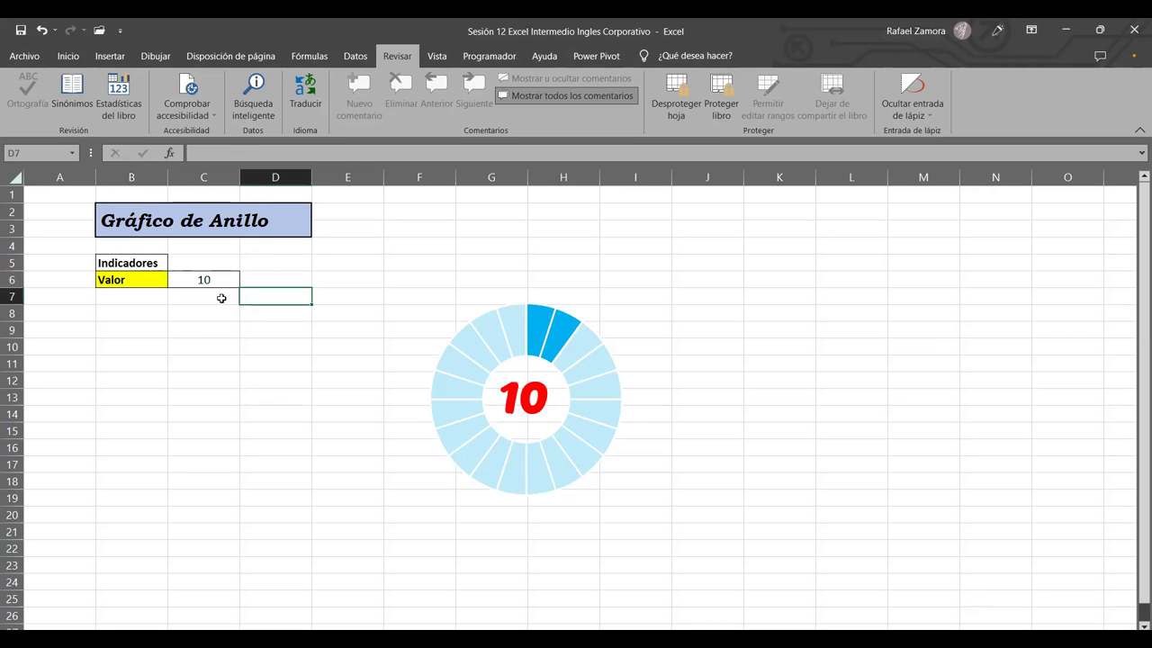
{"action": "left_click", "coordinate": [222, 295]}
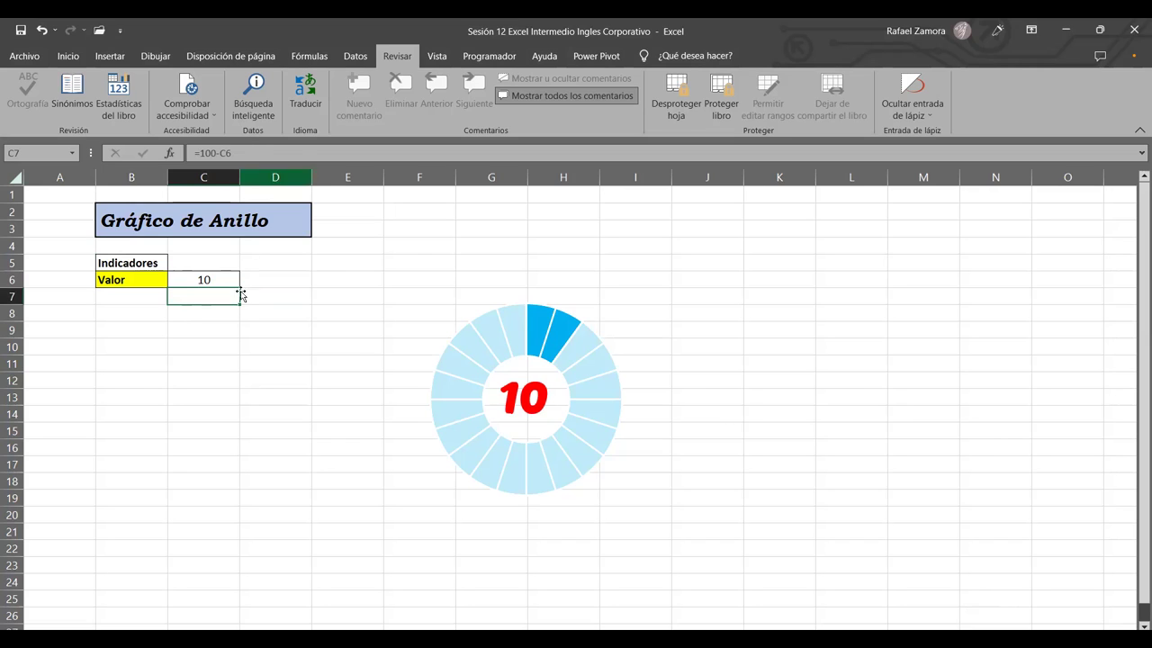
{"action": "left_click", "coordinate": [204, 324]}
{"action": "left_click", "coordinate": [200, 297]}
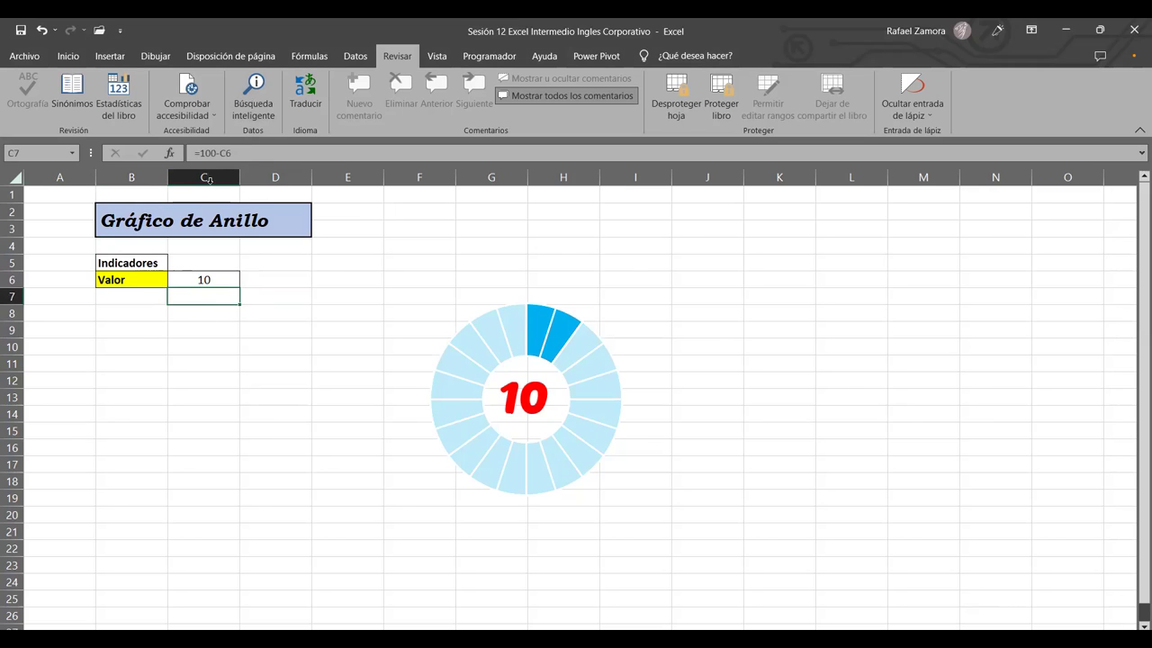
{"action": "left_click", "coordinate": [229, 327]}
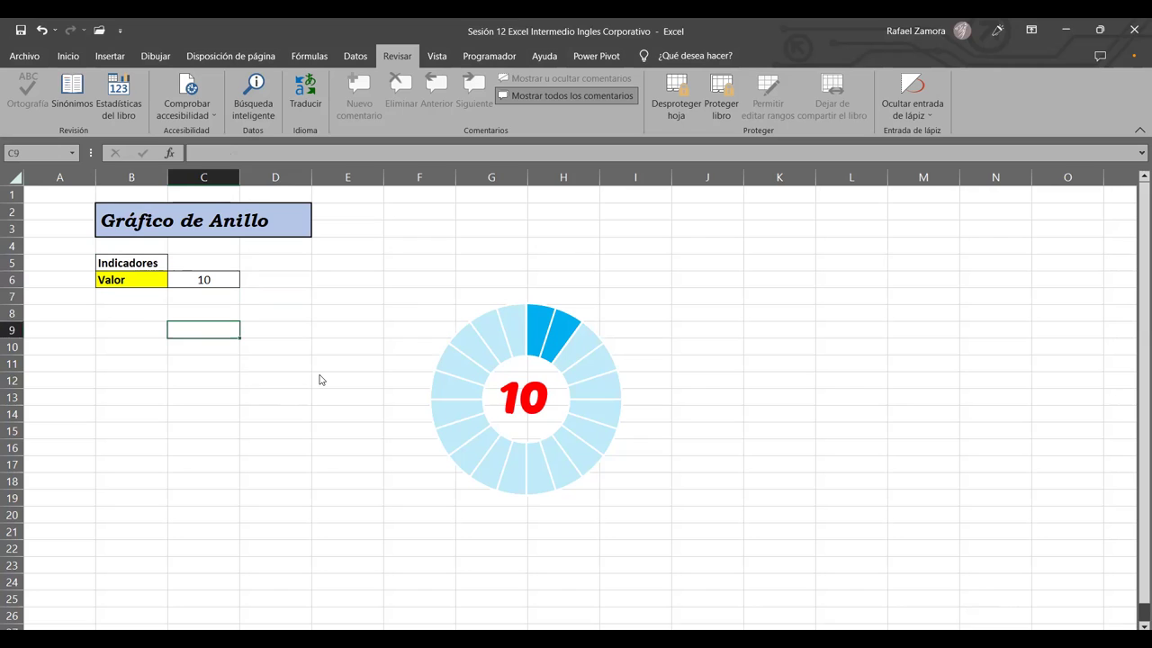
Use Desproteger hoja on the Anillo sheet, entering its password
{"action": "left_click", "coordinate": [715, 227]}
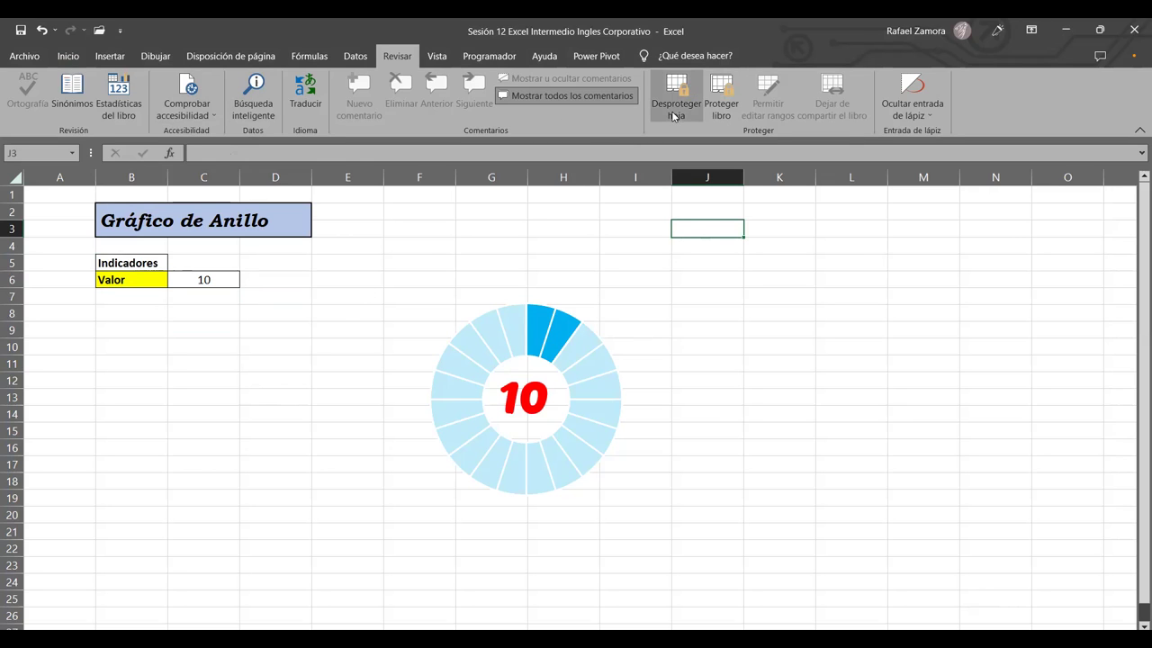
{"action": "left_click", "coordinate": [674, 116]}
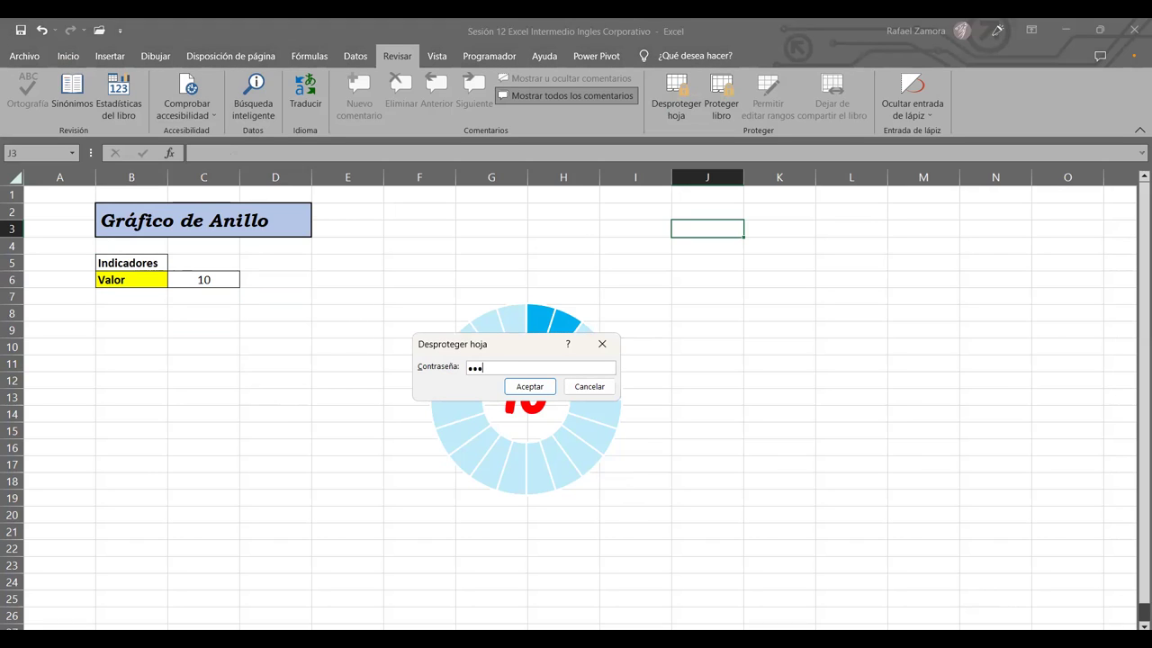
{"action": "key", "text": "Return"}
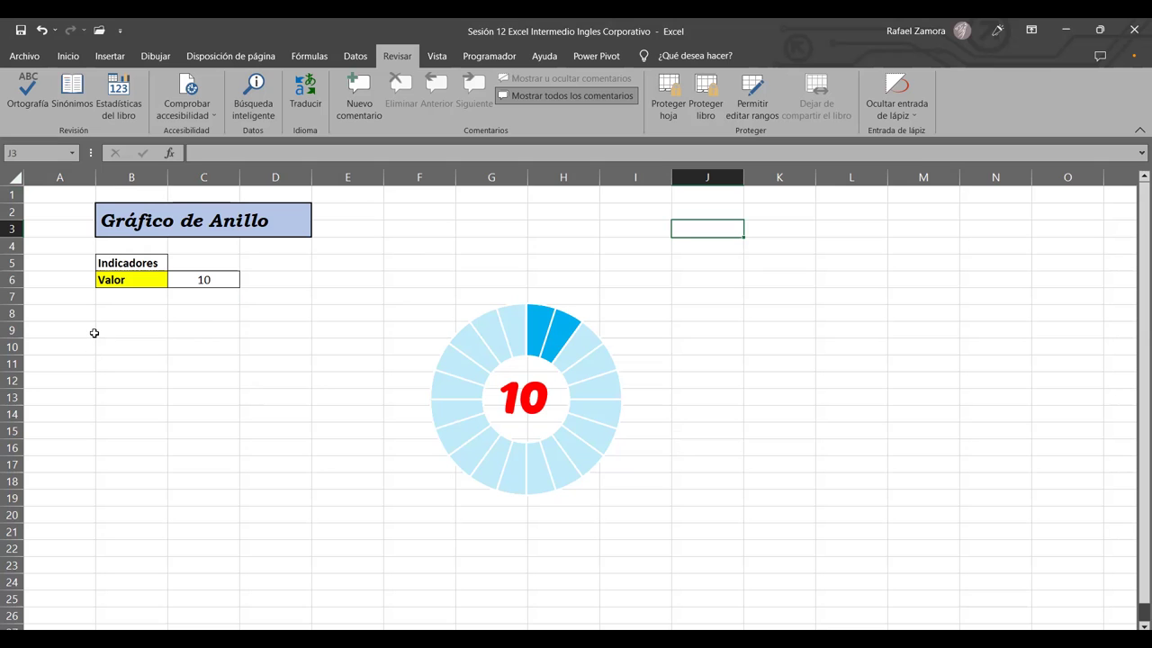
Mark every cell on the worksheet as Hidden (Oculta) in the Protection settings
{"action": "key", "text": "ctrl+a"}
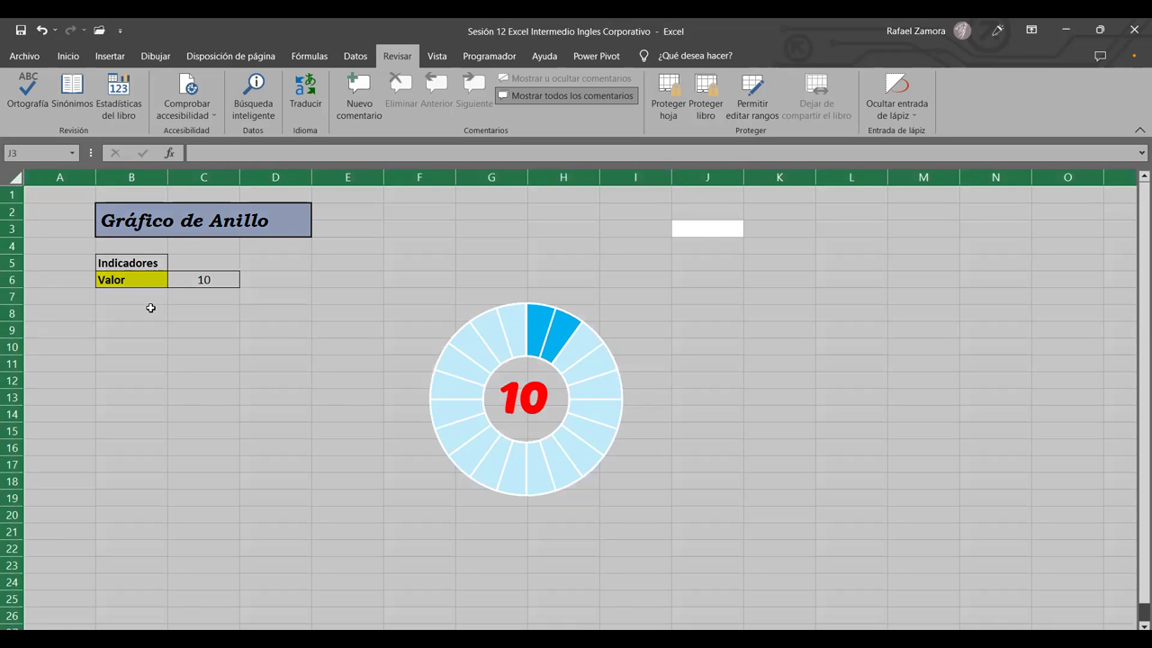
{"action": "key", "text": "ctrl+1"}
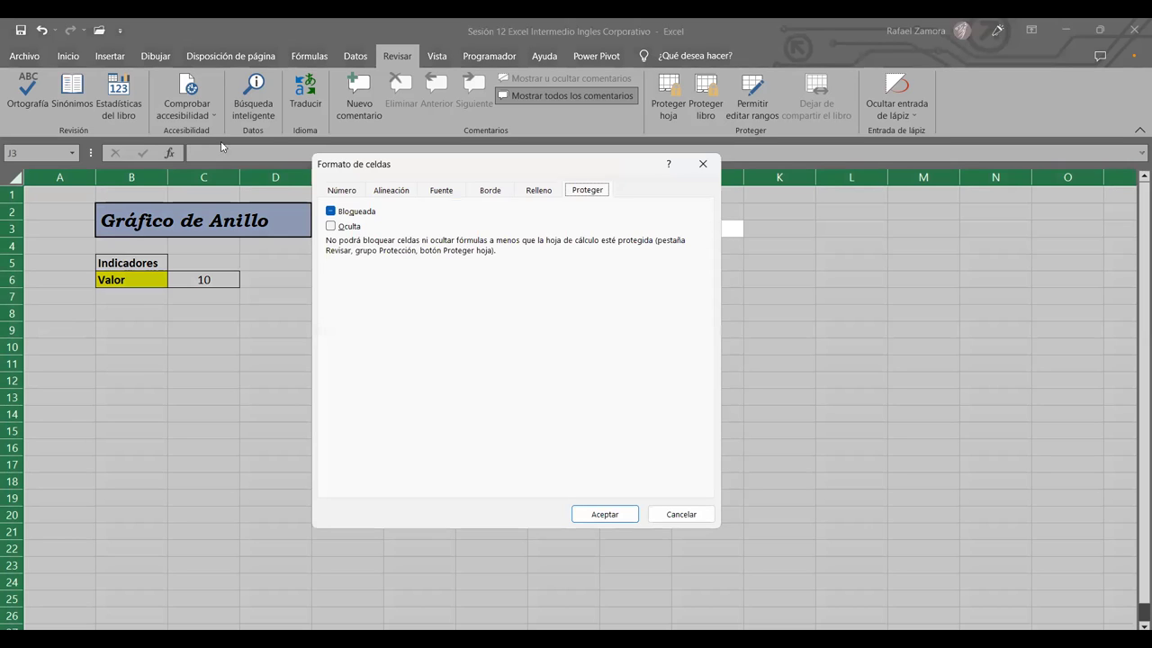
{"action": "left_click", "coordinate": [331, 226]}
{"action": "left_click", "coordinate": [623, 513]}
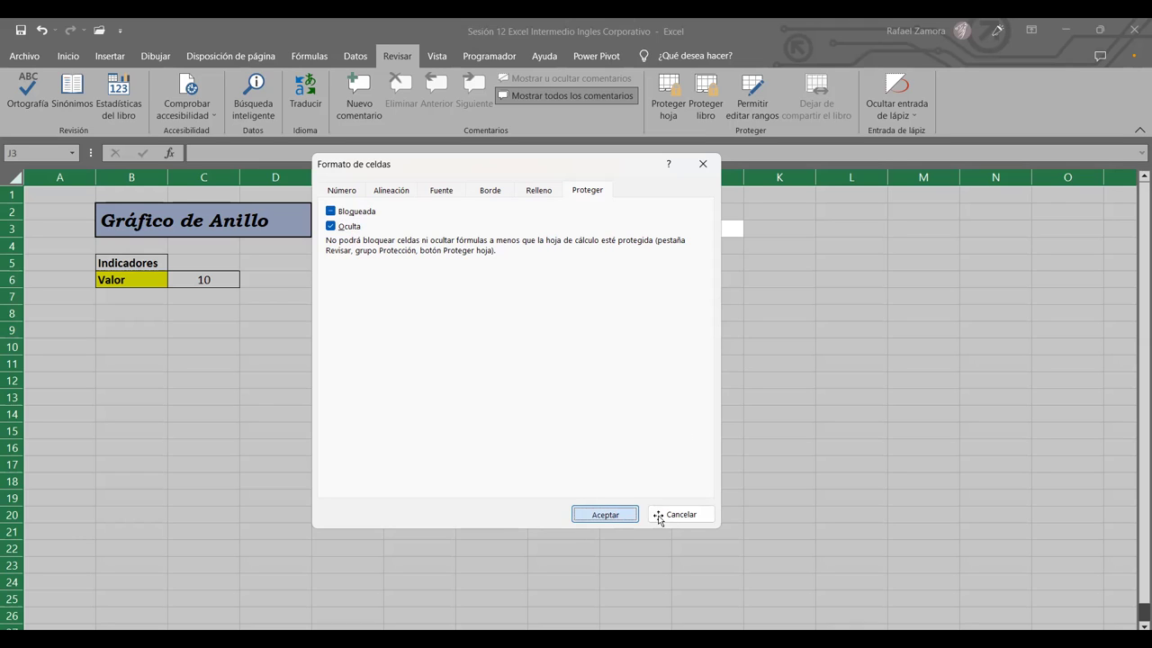
Clear the Hidden setting on Valor cell C6 so it stays unlocked and visible
{"action": "left_click", "coordinate": [849, 493]}
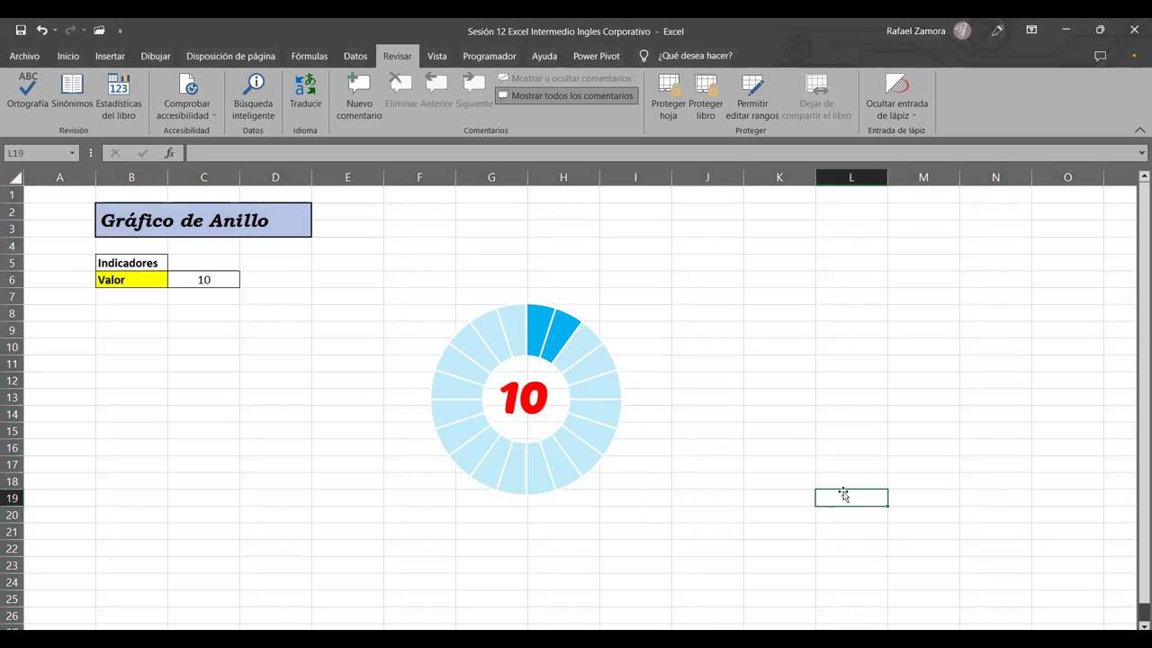
{"action": "left_click", "coordinate": [212, 279]}
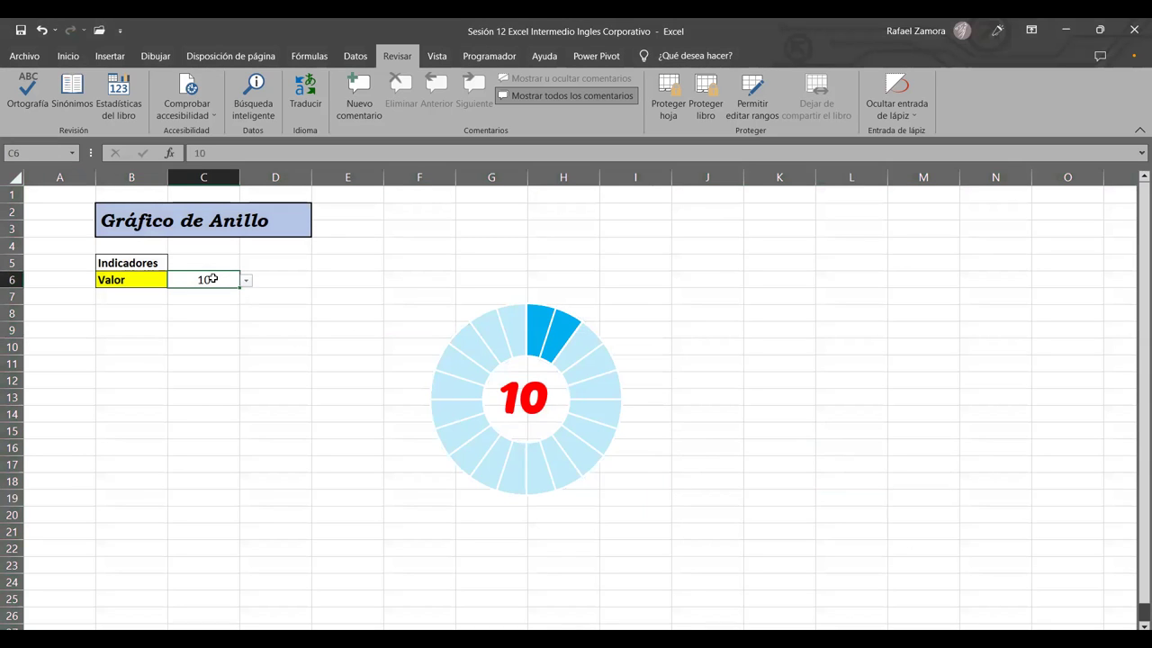
{"action": "key", "text": "ctrl+1"}
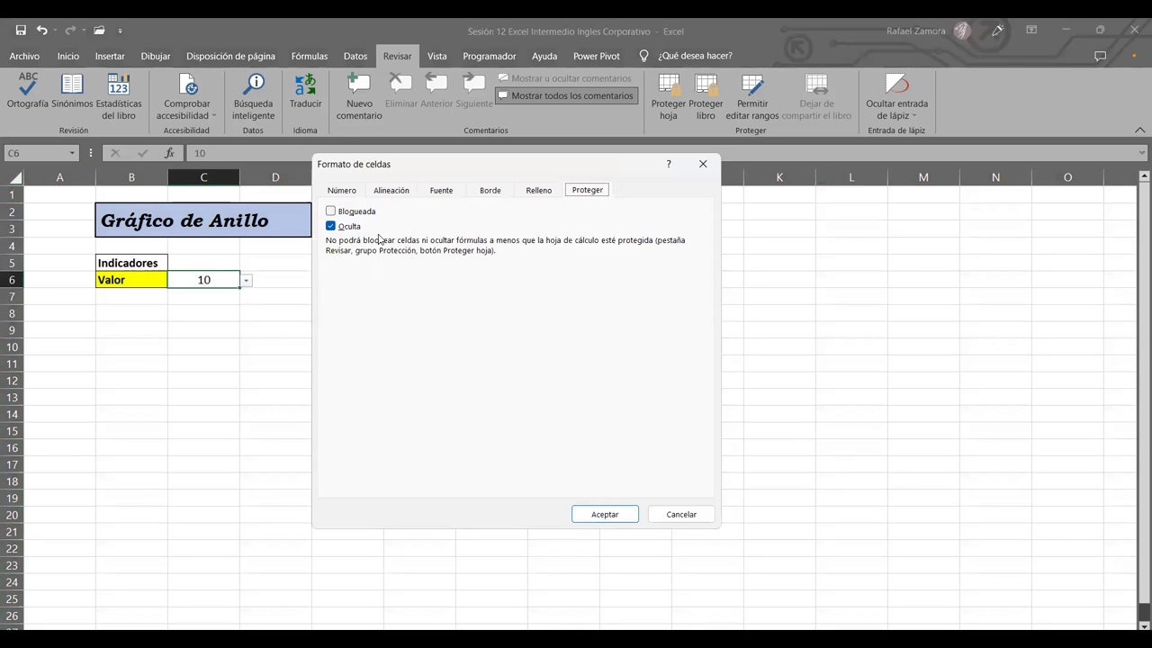
{"action": "left_click", "coordinate": [330, 226]}
{"action": "left_click", "coordinate": [618, 521]}
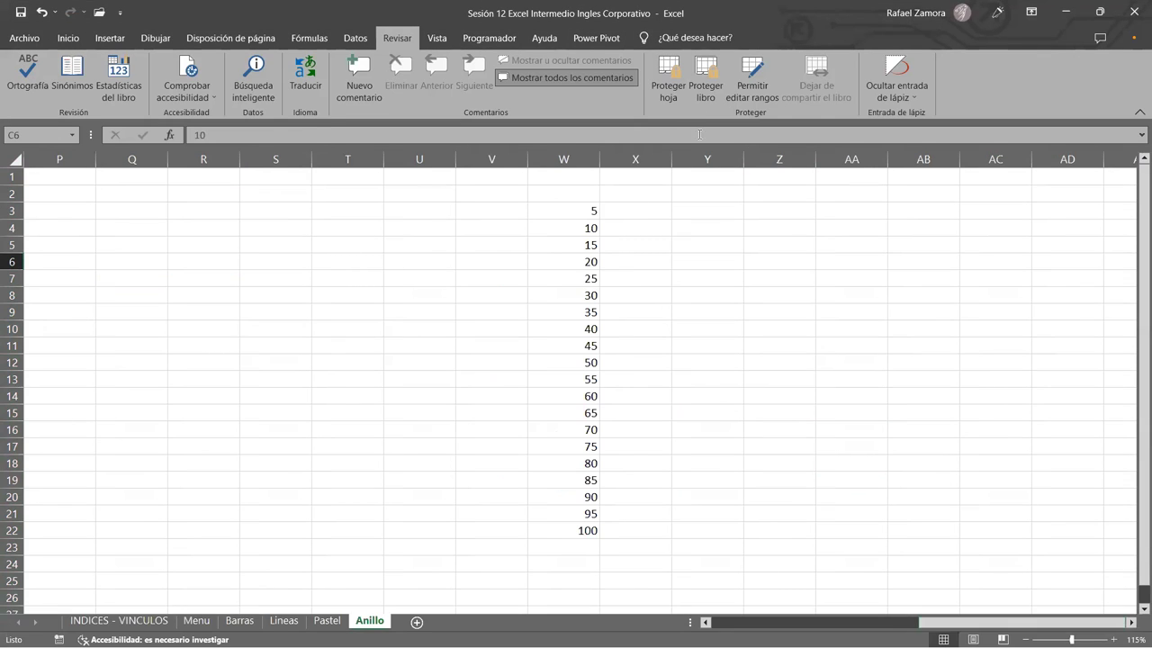
Give the 5–100 list in W3:W23 a white font so it disappears
{"action": "left_click_drag", "start_coordinate": [576, 205], "coordinate": [584, 545]}
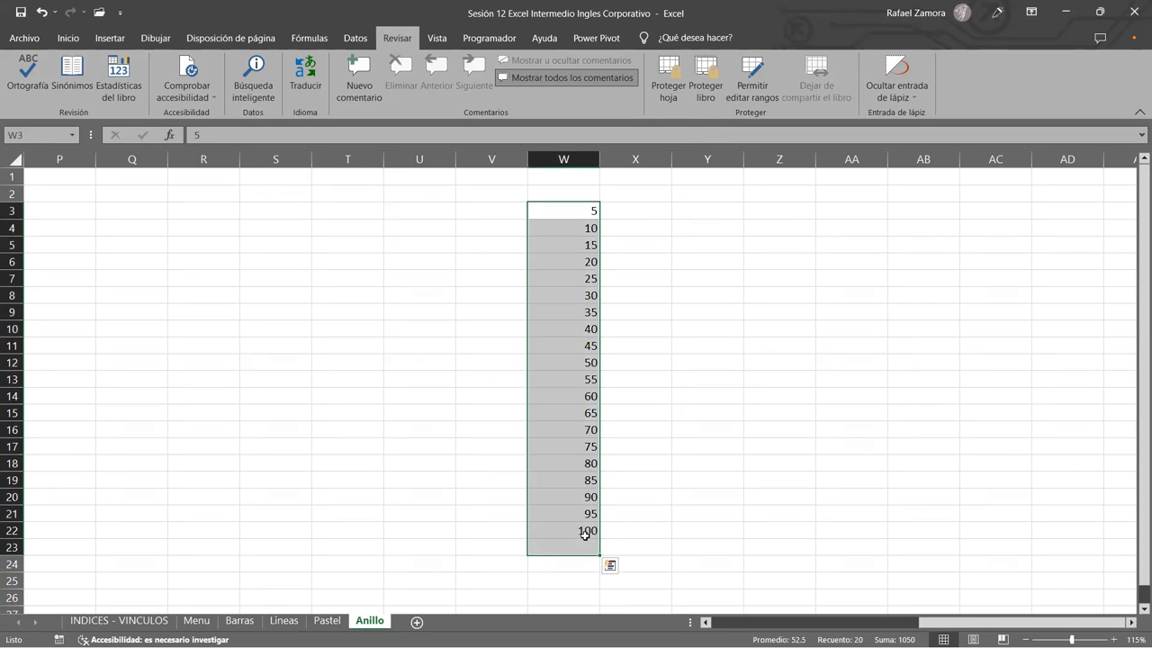
{"action": "left_click", "coordinate": [78, 41]}
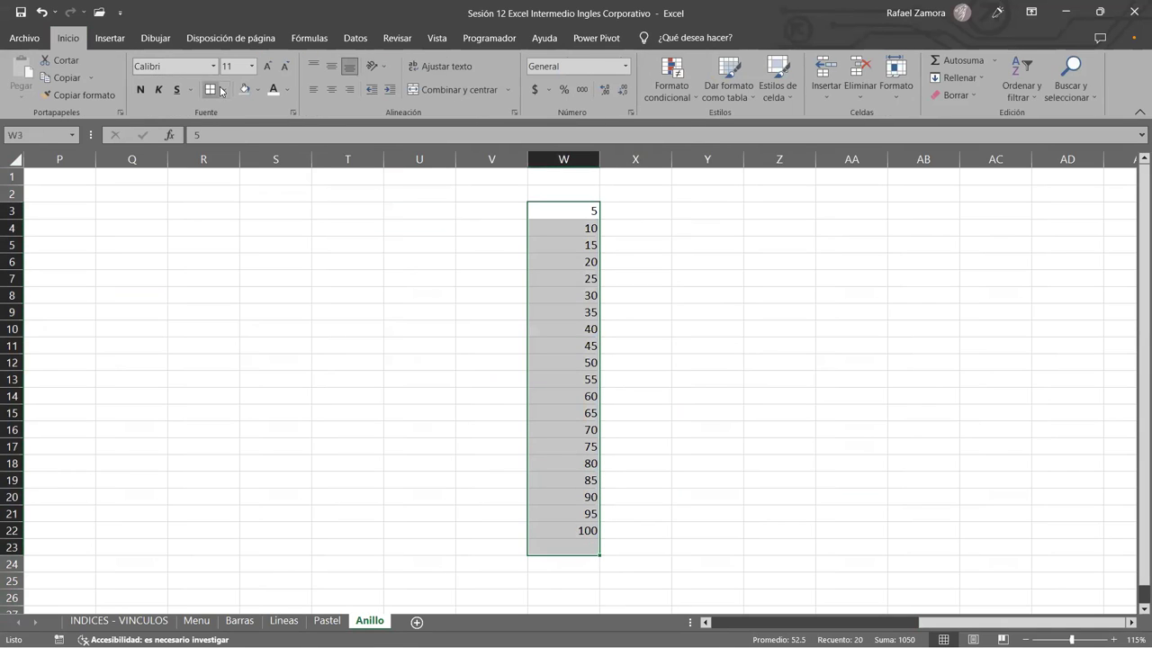
{"action": "left_click", "coordinate": [272, 89]}
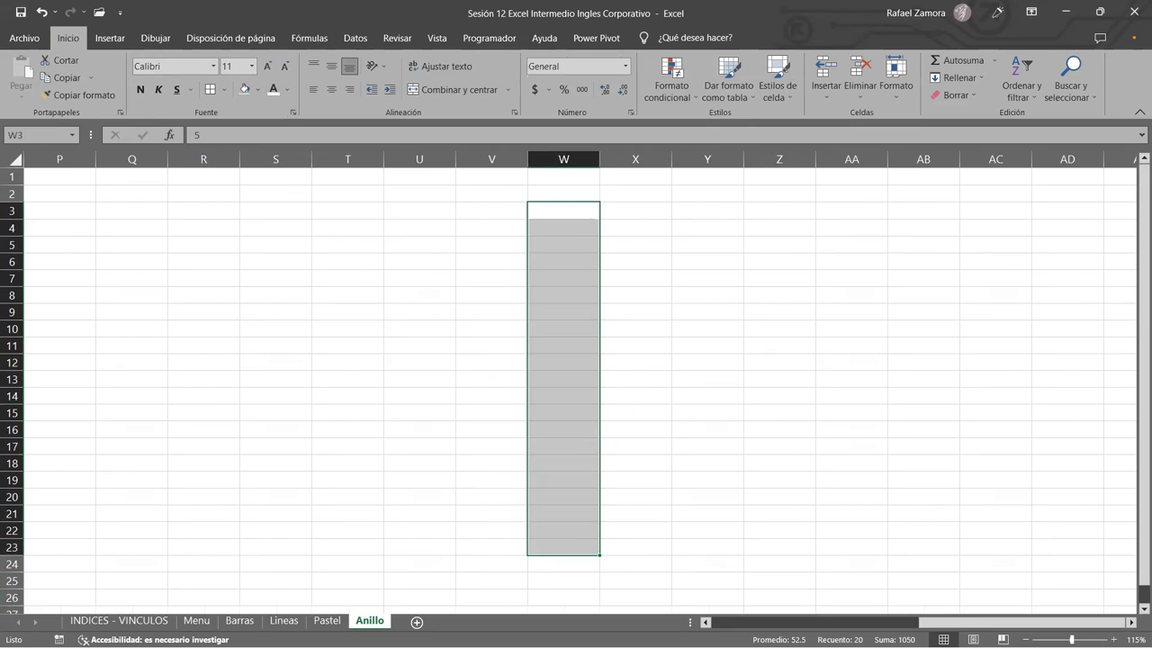
{"action": "scroll", "coordinate": [612, 406], "scroll_direction": "left", "scroll_amount": 5}
{"action": "left_click", "coordinate": [787, 299]}
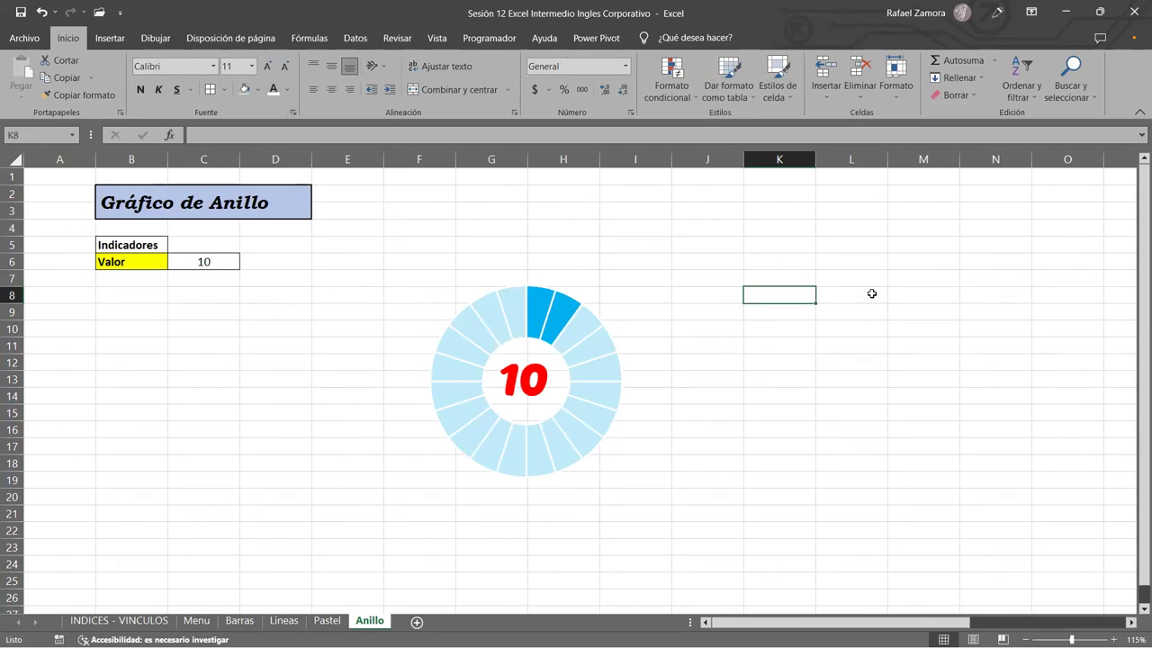
{"action": "left_click", "coordinate": [294, 329]}
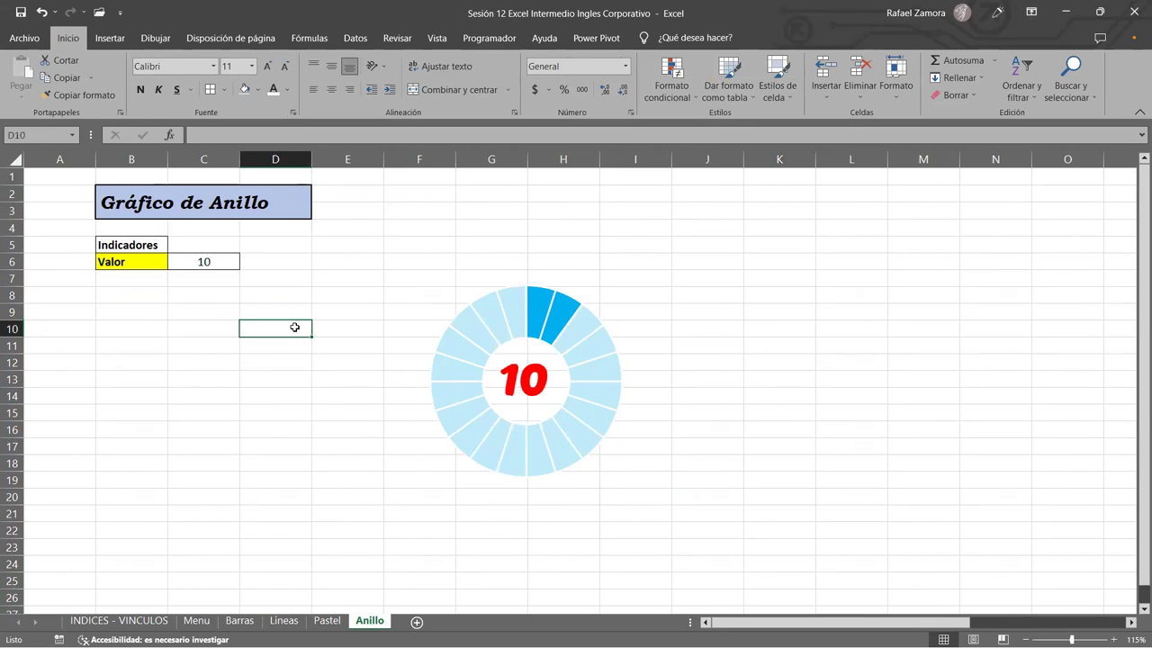
{"action": "left_click", "coordinate": [399, 241]}
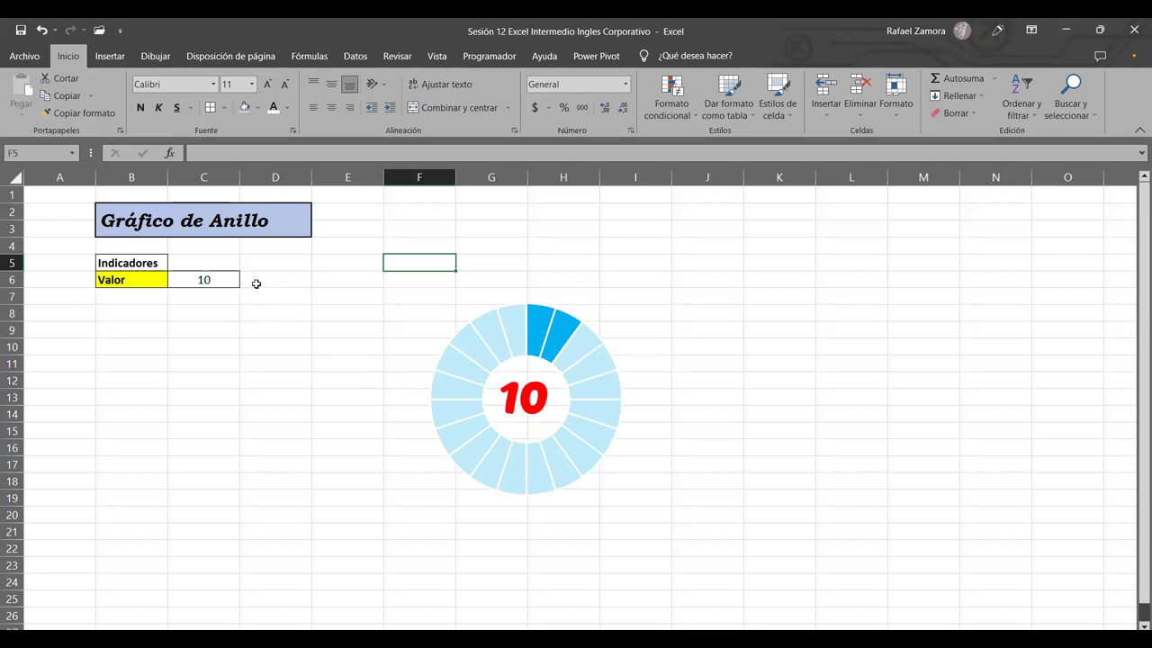
Protect the Anillo sheet with Proteger hoja, entering and confirming the sheet password
{"action": "left_click", "coordinate": [399, 56]}
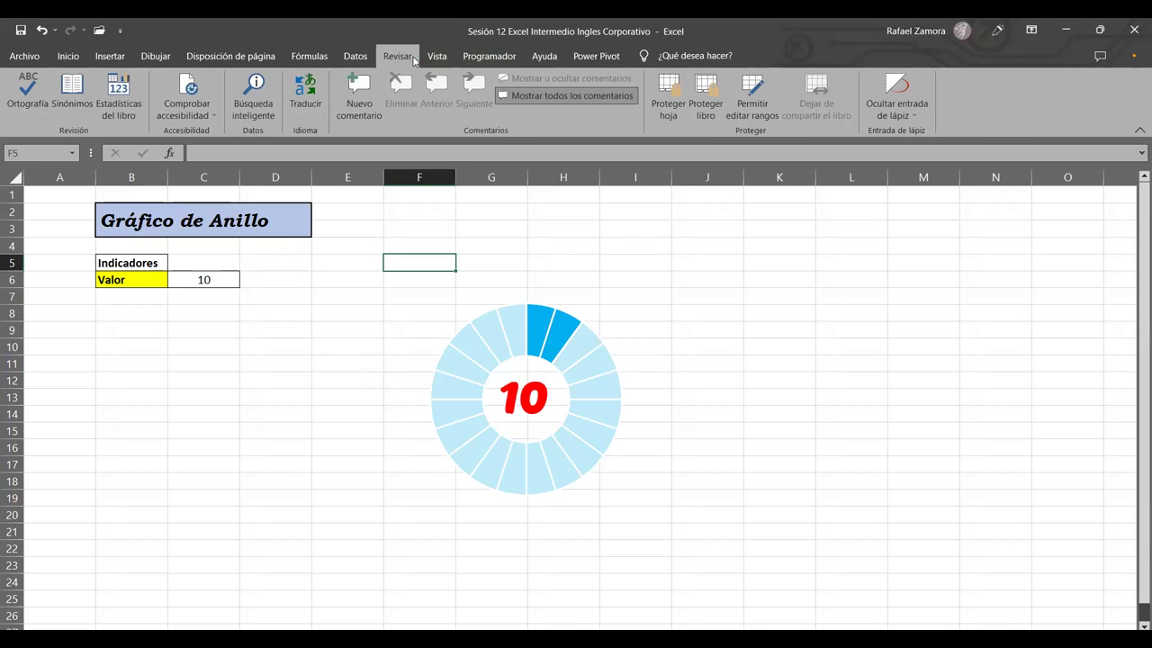
{"action": "left_click", "coordinate": [187, 233]}
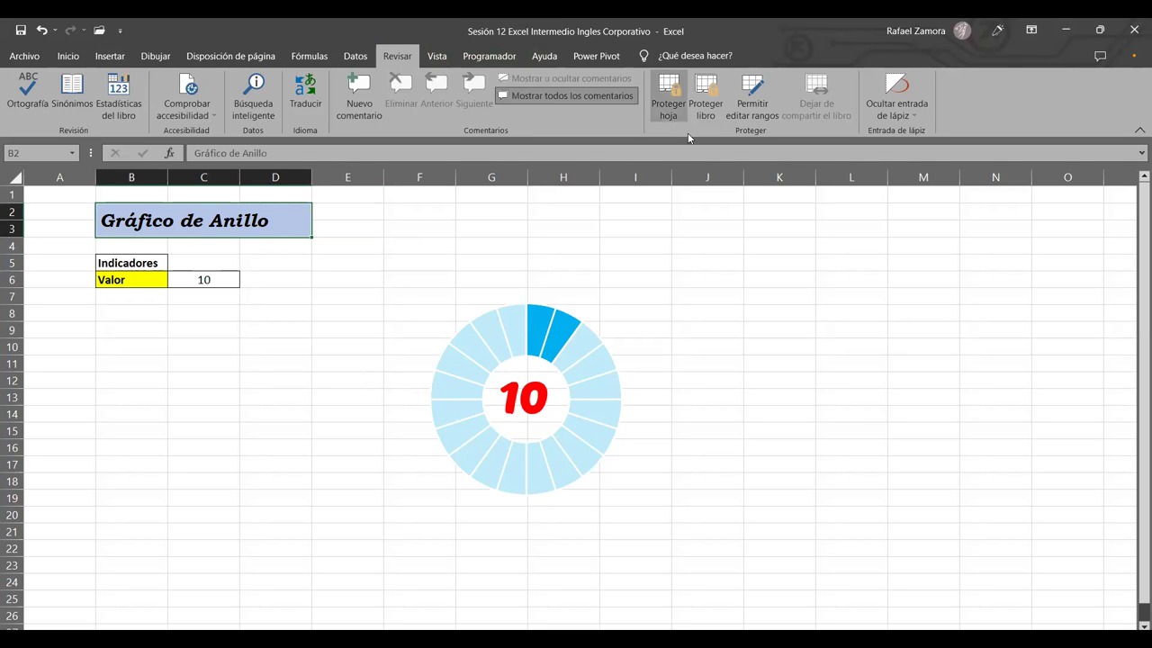
{"action": "left_click", "coordinate": [669, 97]}
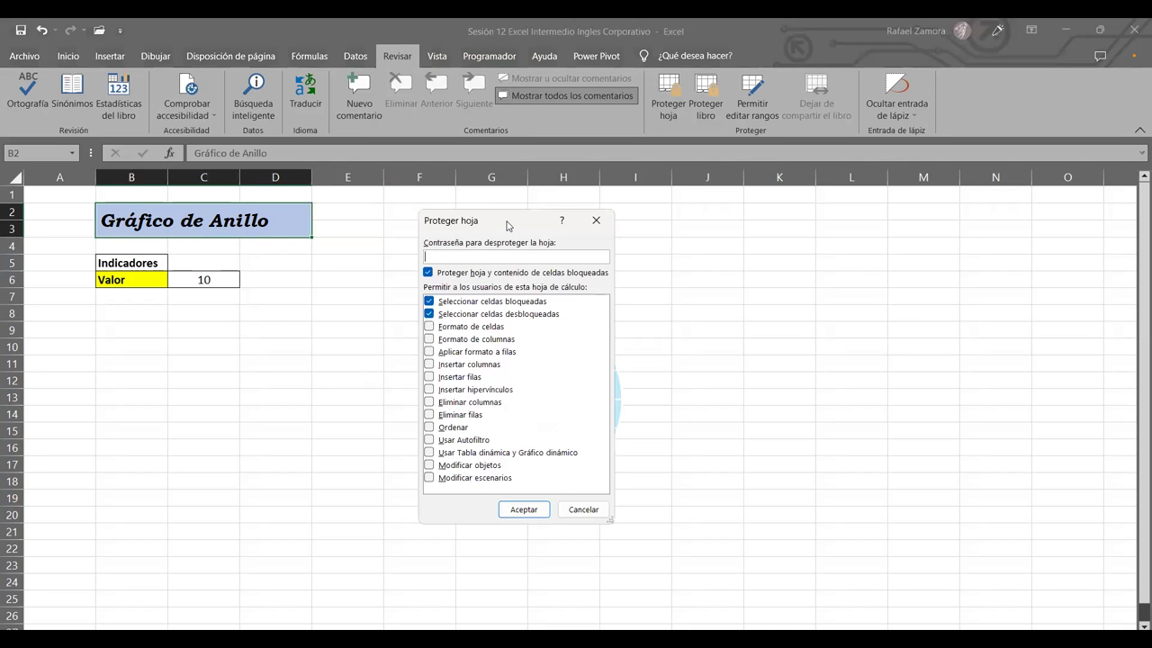
{"action": "left_click_drag", "start_coordinate": [510, 226], "coordinate": [632, 149]}
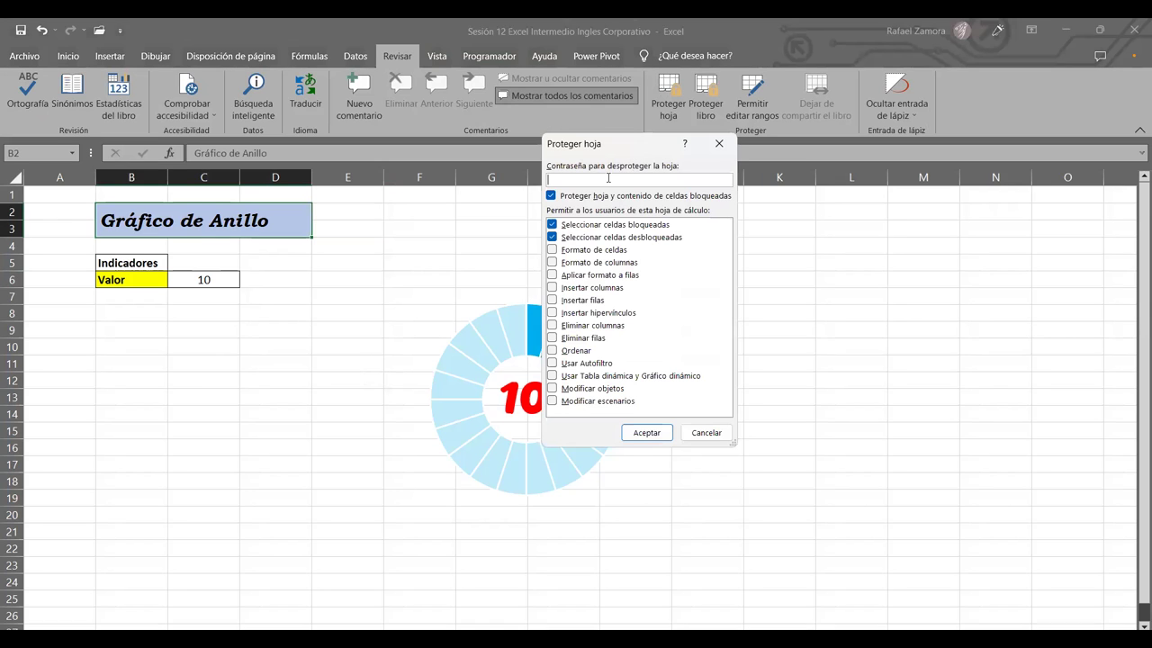
{"action": "type", "text": "3"}
{"action": "left_click", "coordinate": [647, 434]}
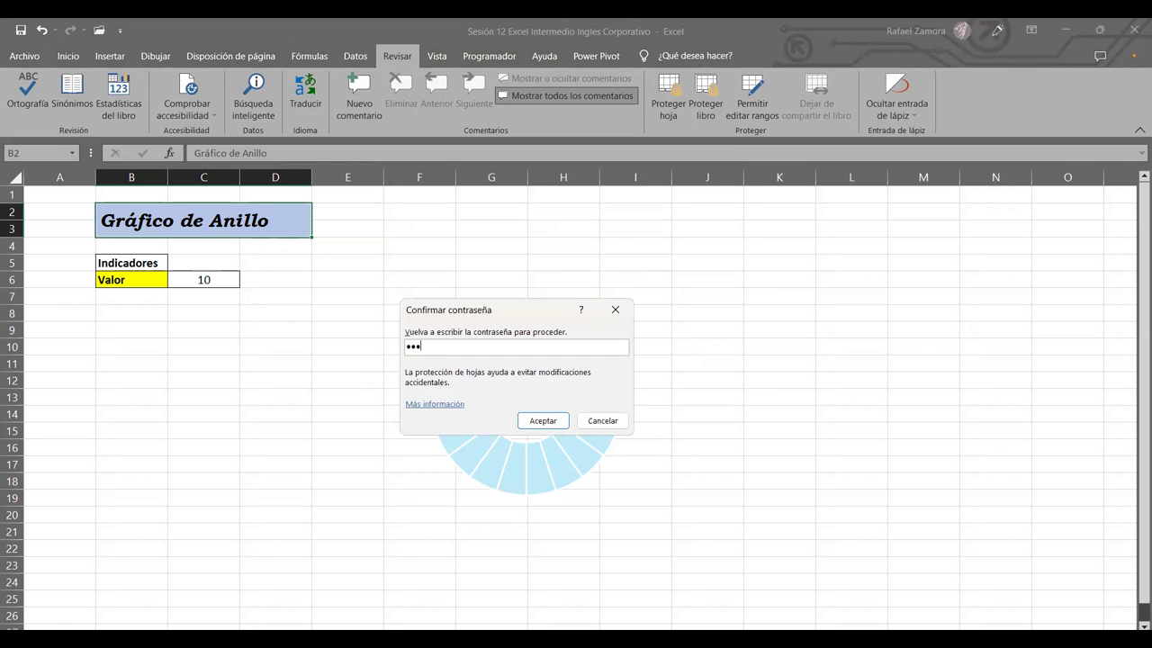
{"action": "left_click", "coordinate": [543, 420]}
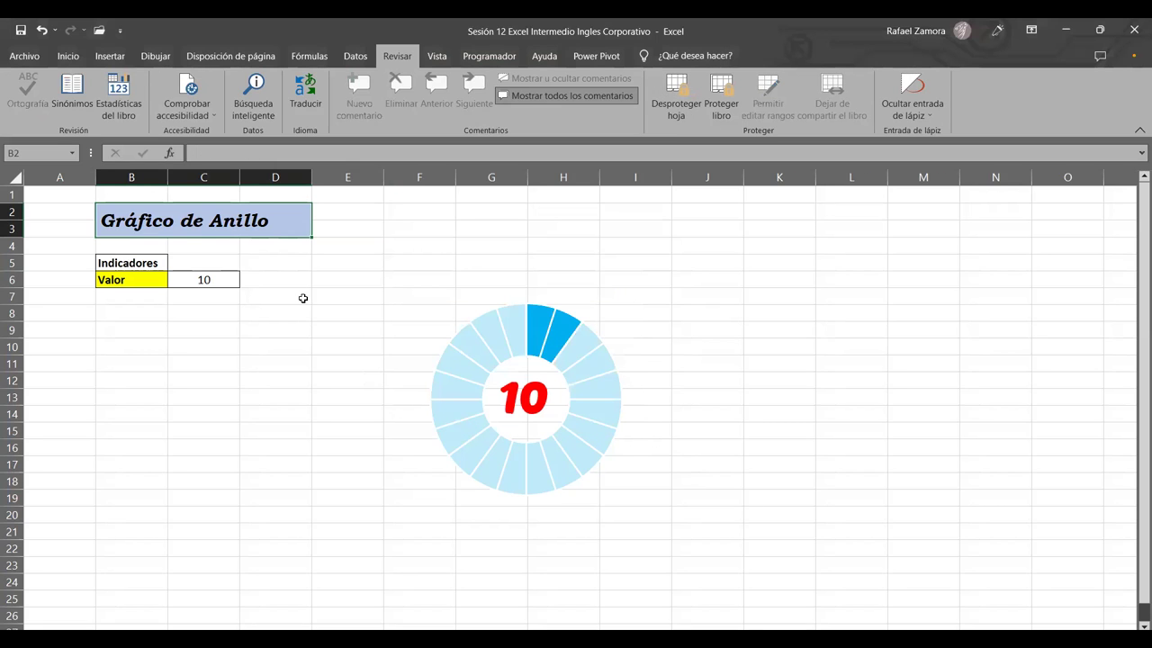
{"action": "left_click", "coordinate": [224, 294]}
{"action": "left_click", "coordinate": [166, 299]}
{"action": "left_click", "coordinate": [203, 309]}
{"action": "key", "text": "Down"}
{"action": "key", "text": "Up"}
{"action": "key", "text": "Up"}
{"action": "left_click", "coordinate": [210, 316]}
{"action": "left_click", "coordinate": [208, 297]}
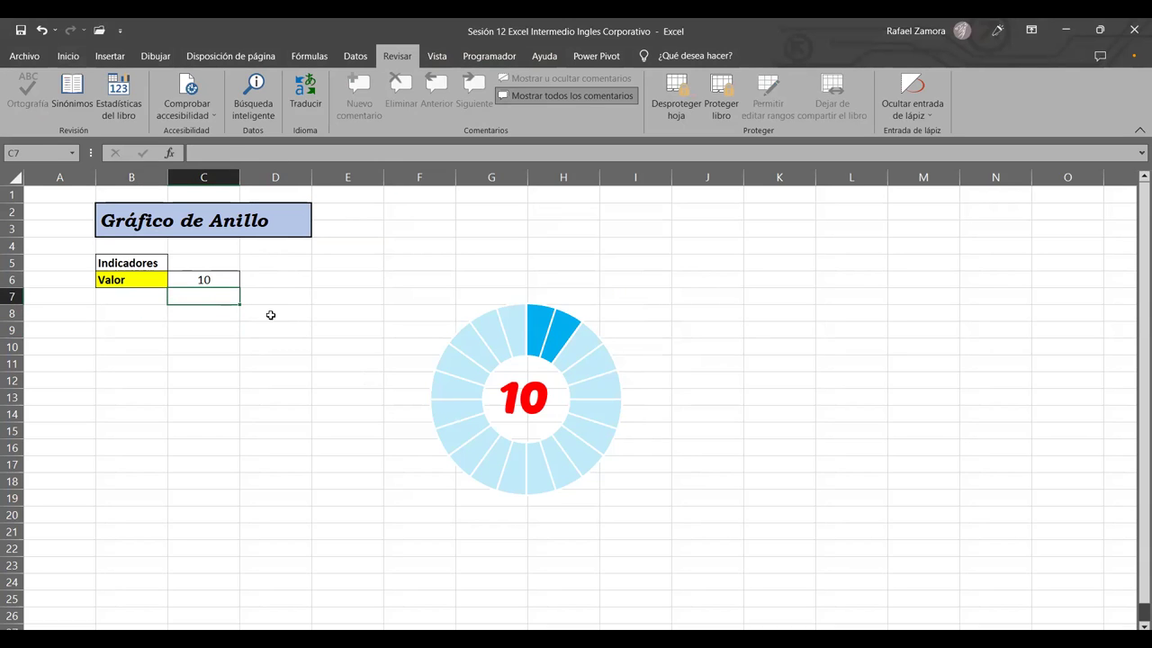
{"action": "left_click", "coordinate": [308, 332]}
{"action": "left_click", "coordinate": [225, 282]}
{"action": "left_click", "coordinate": [161, 307]}
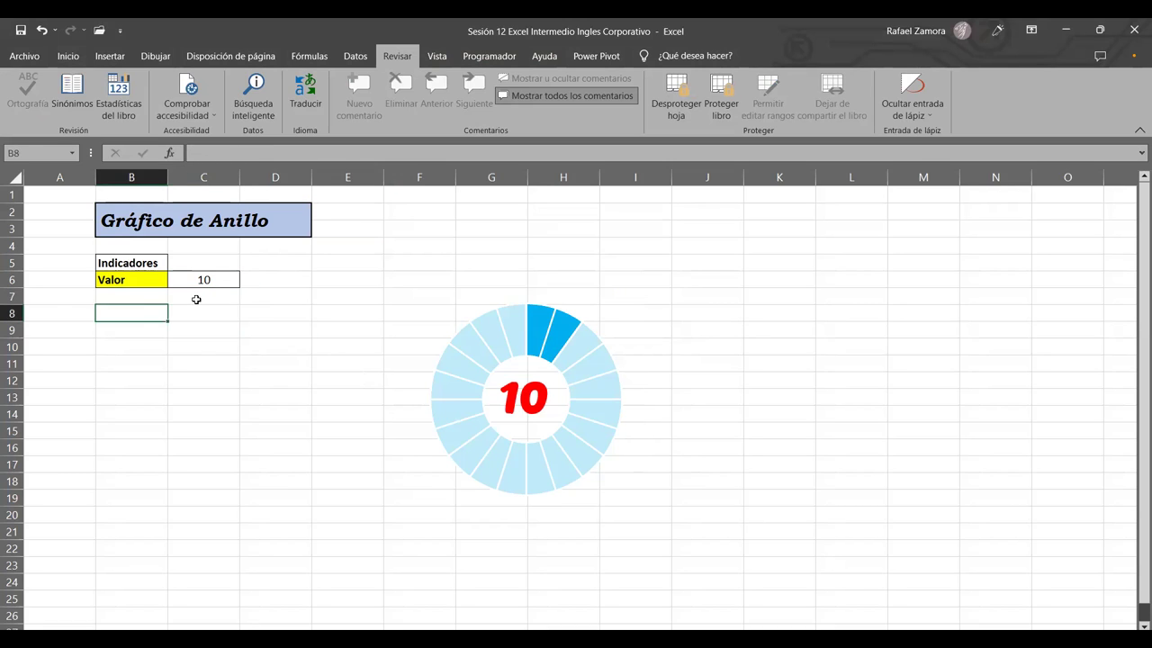
{"action": "left_click", "coordinate": [195, 298]}
{"action": "left_click", "coordinate": [196, 311]}
{"action": "left_click", "coordinate": [203, 296]}
{"action": "left_click", "coordinate": [202, 346]}
{"action": "left_click", "coordinate": [203, 296]}
{"action": "left_click", "coordinate": [201, 340]}
{"action": "left_click", "coordinate": [204, 298]}
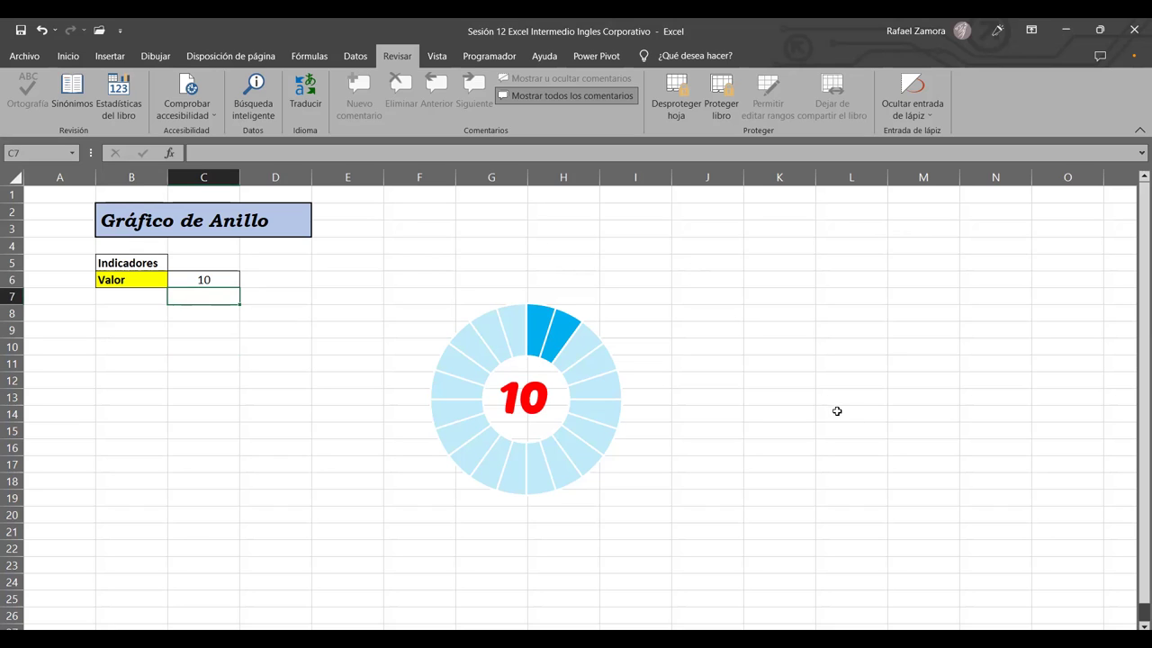
{"action": "left_click", "coordinate": [189, 361]}
{"action": "left_click", "coordinate": [207, 299]}
{"action": "left_click", "coordinate": [106, 296]}
{"action": "left_click", "coordinate": [244, 295]}
{"action": "left_click", "coordinate": [211, 299]}
{"action": "left_click", "coordinate": [270, 390]}
{"action": "left_click", "coordinate": [202, 290]}
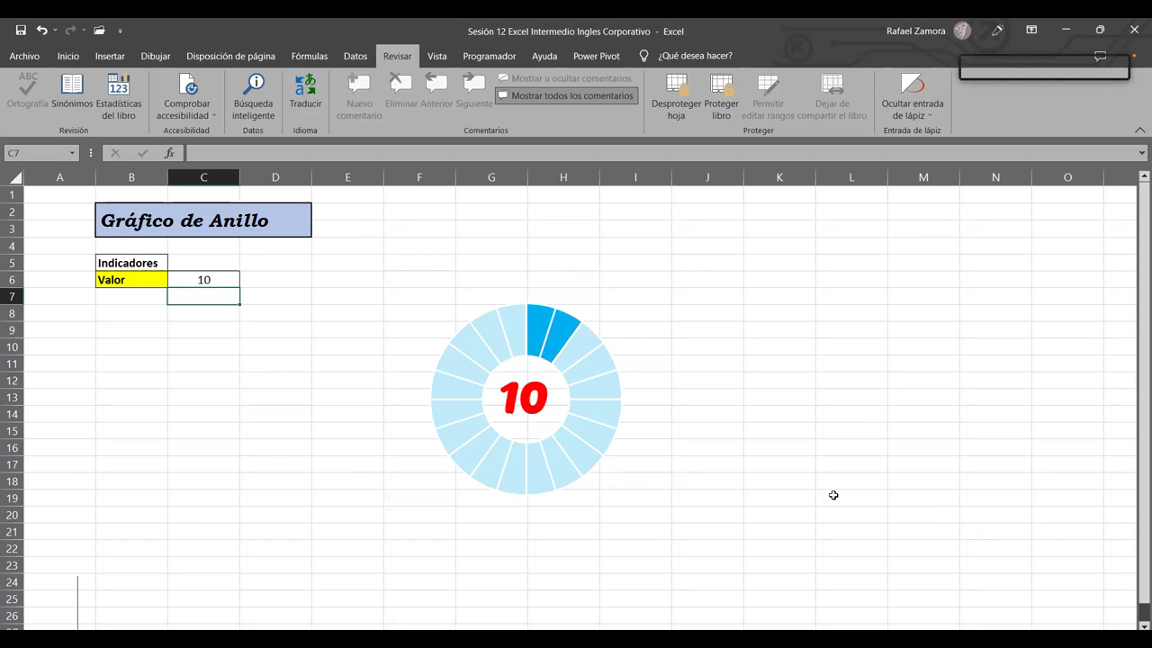
{"action": "left_click", "coordinate": [768, 398]}
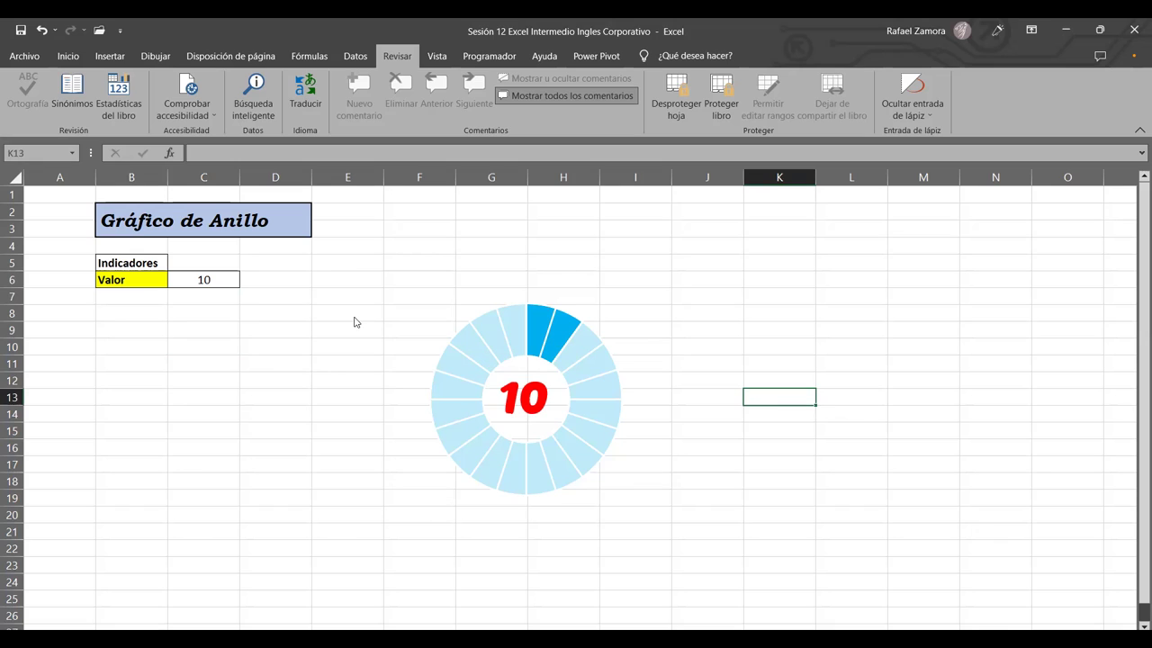
{"action": "left_click", "coordinate": [521, 227]}
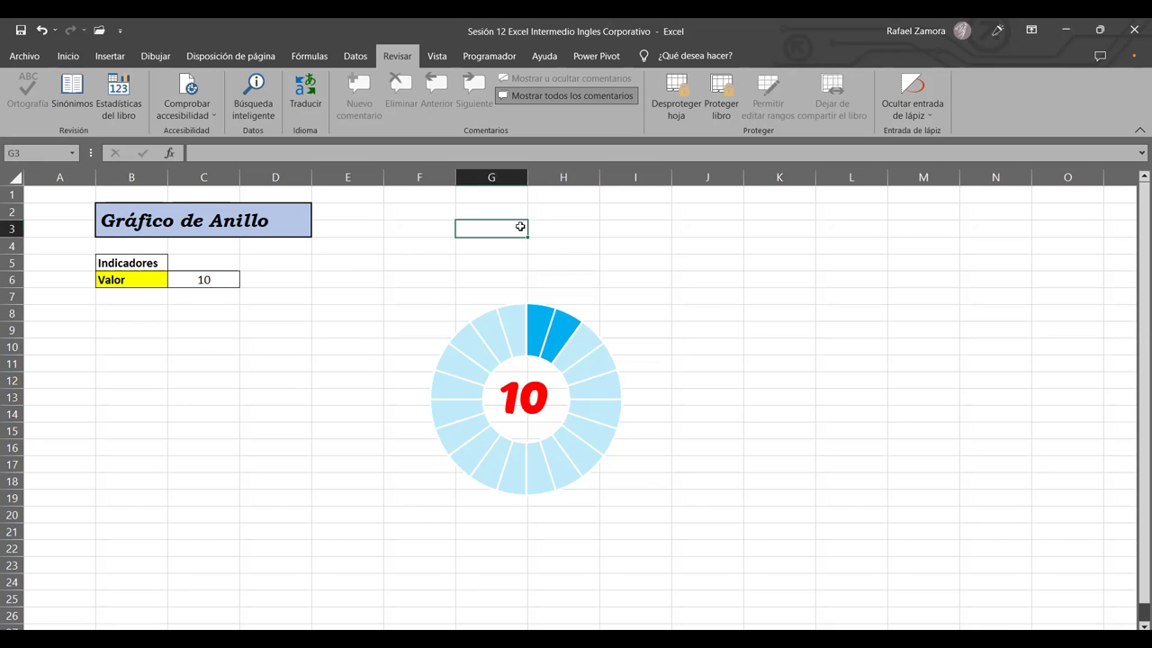
{"action": "left_click", "coordinate": [236, 343]}
{"action": "left_click", "coordinate": [853, 294]}
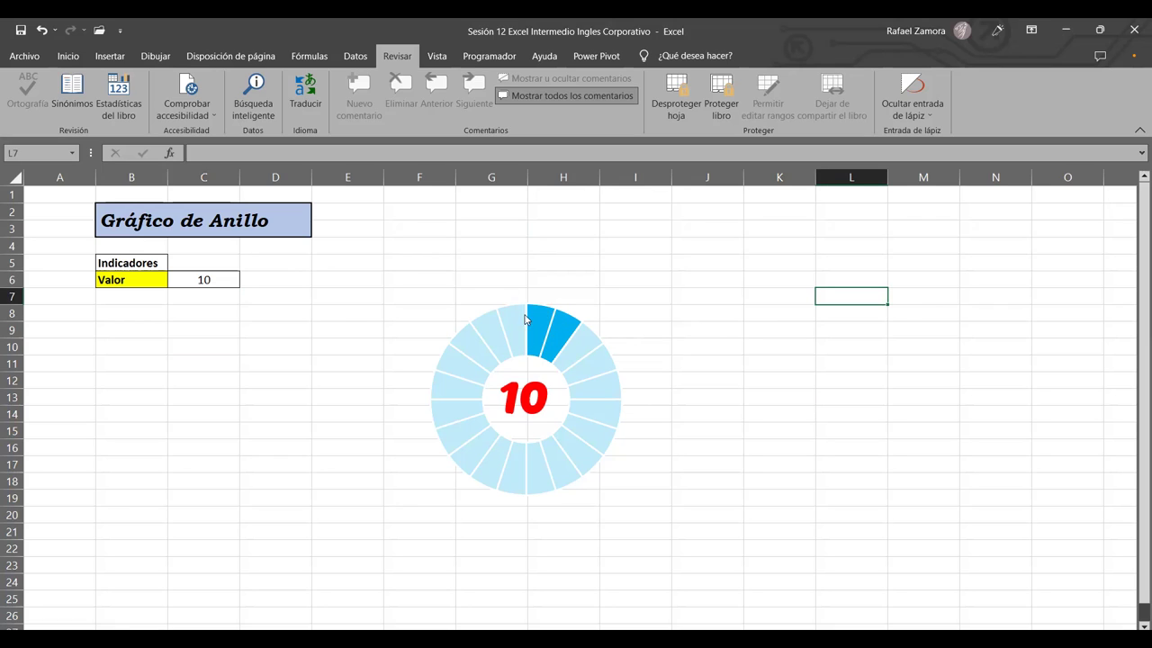
{"action": "left_click", "coordinate": [516, 261]}
{"action": "left_click", "coordinate": [491, 228]}
{"action": "left_click", "coordinate": [680, 243]}
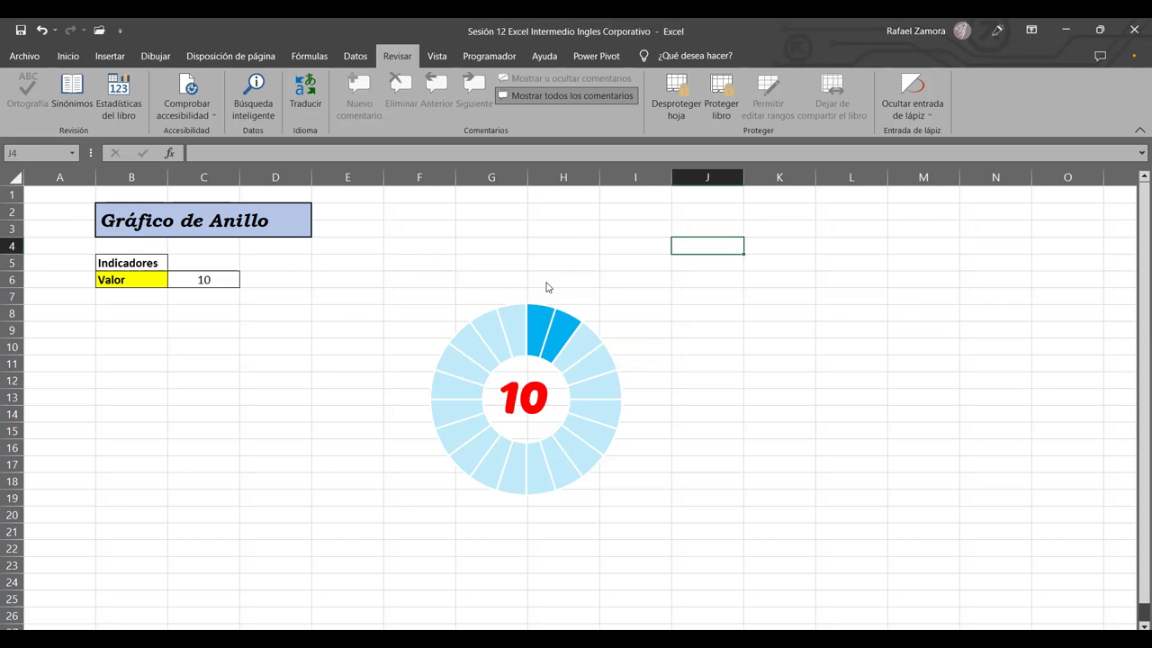
{"action": "left_click", "coordinate": [214, 380]}
{"action": "left_click", "coordinate": [192, 344]}
{"action": "left_click", "coordinate": [239, 235]}
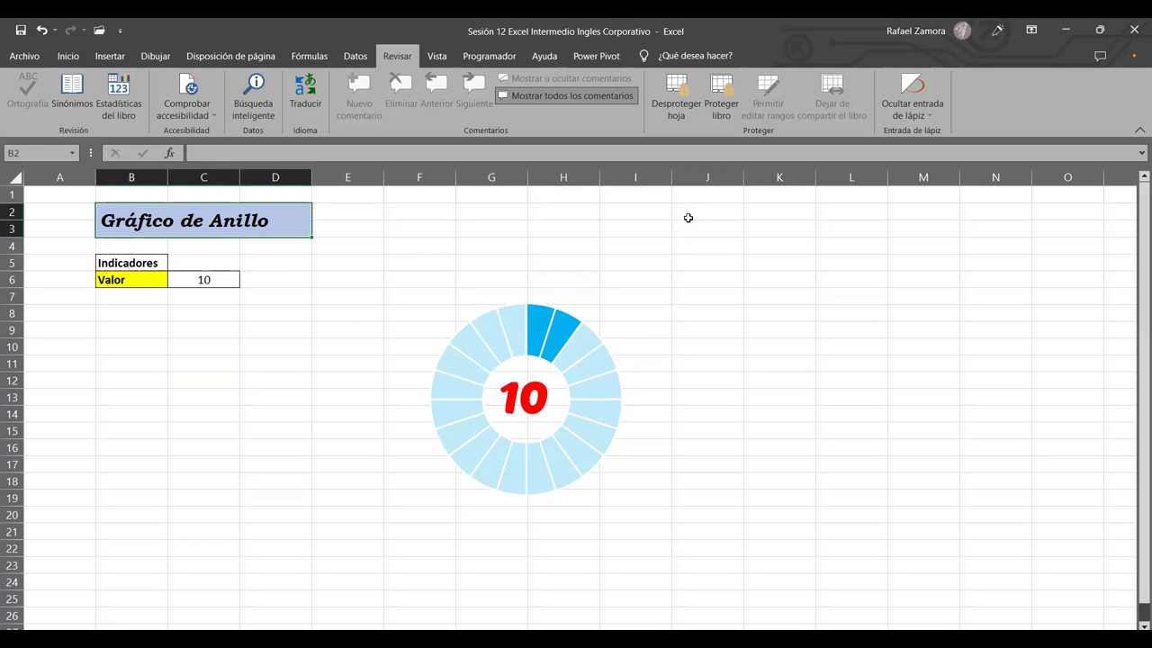
Unprotect the Anillo sheet with Desproteger hoja and the sheet password
{"action": "left_click", "coordinate": [690, 96]}
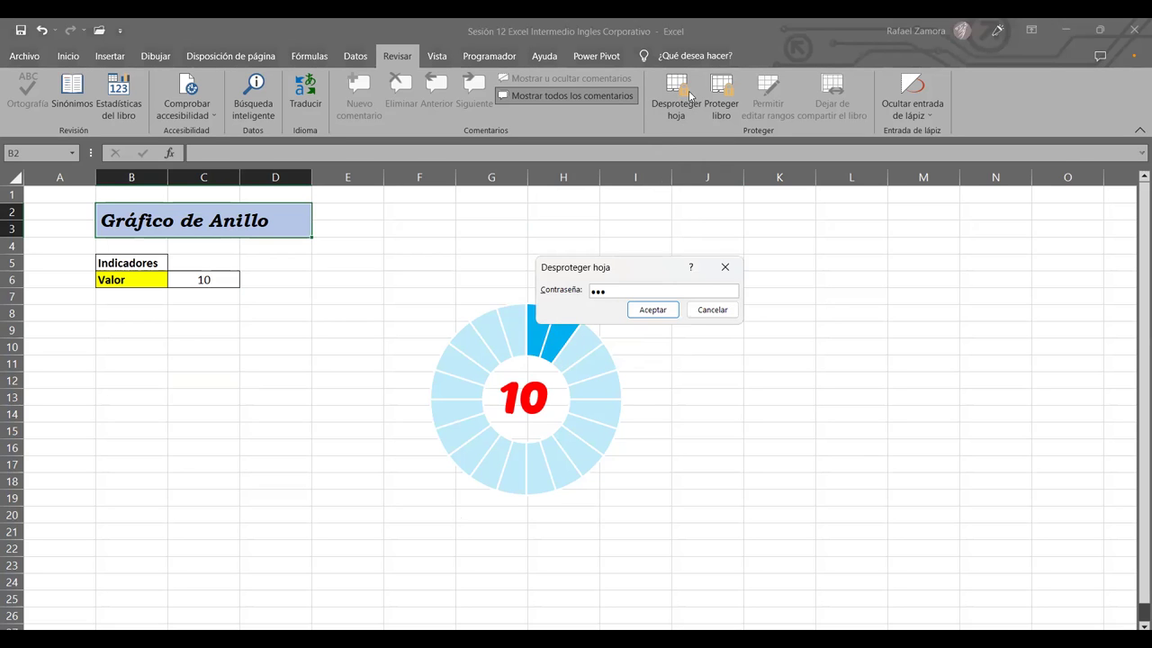
{"action": "key", "text": "Return"}
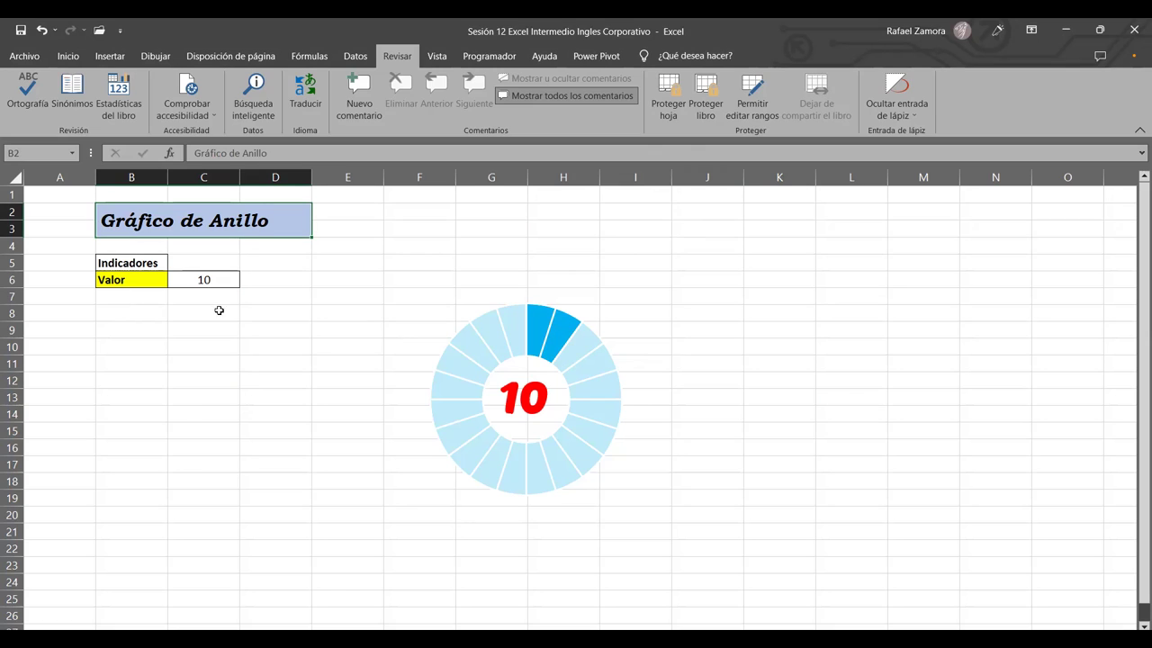
Re-protect the sheet with a password, with Seleccionar celdas bloqueadas unchecked
{"action": "left_click", "coordinate": [666, 96]}
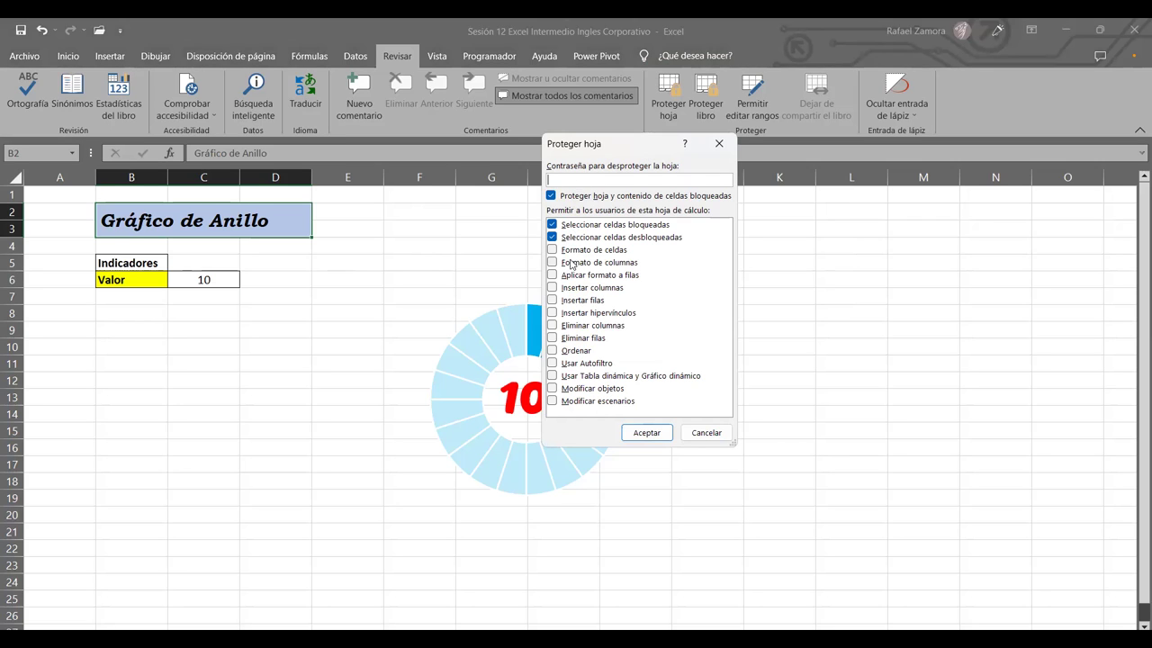
{"action": "left_click", "coordinate": [555, 225]}
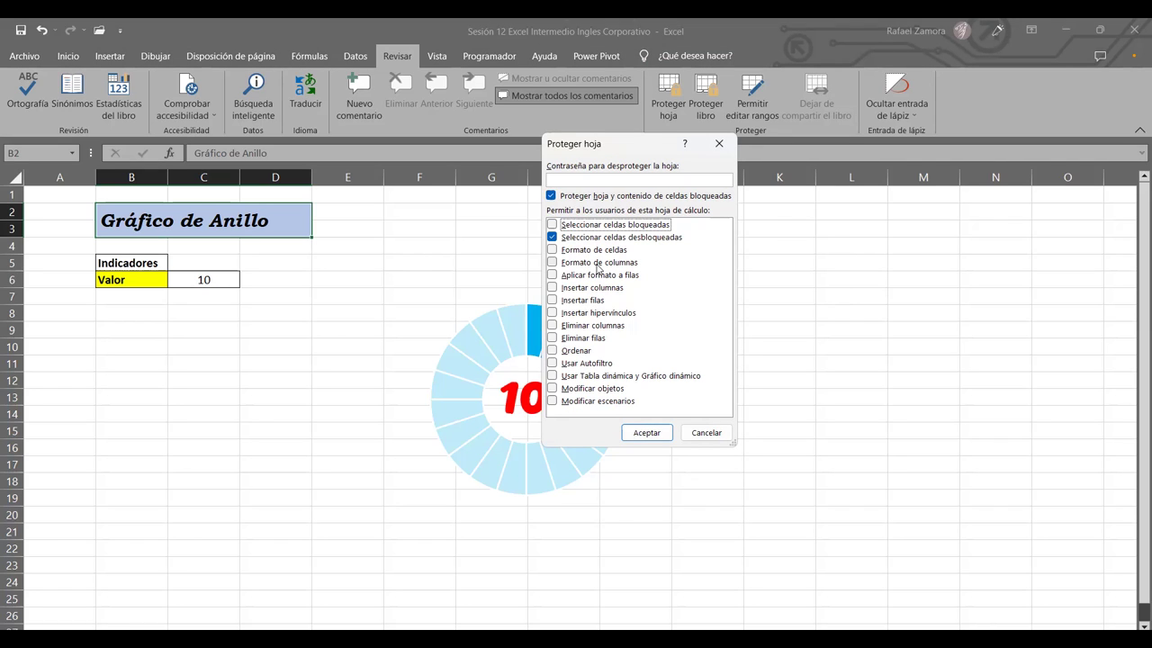
{"action": "left_click", "coordinate": [583, 177]}
{"action": "key", "text": "Return"}
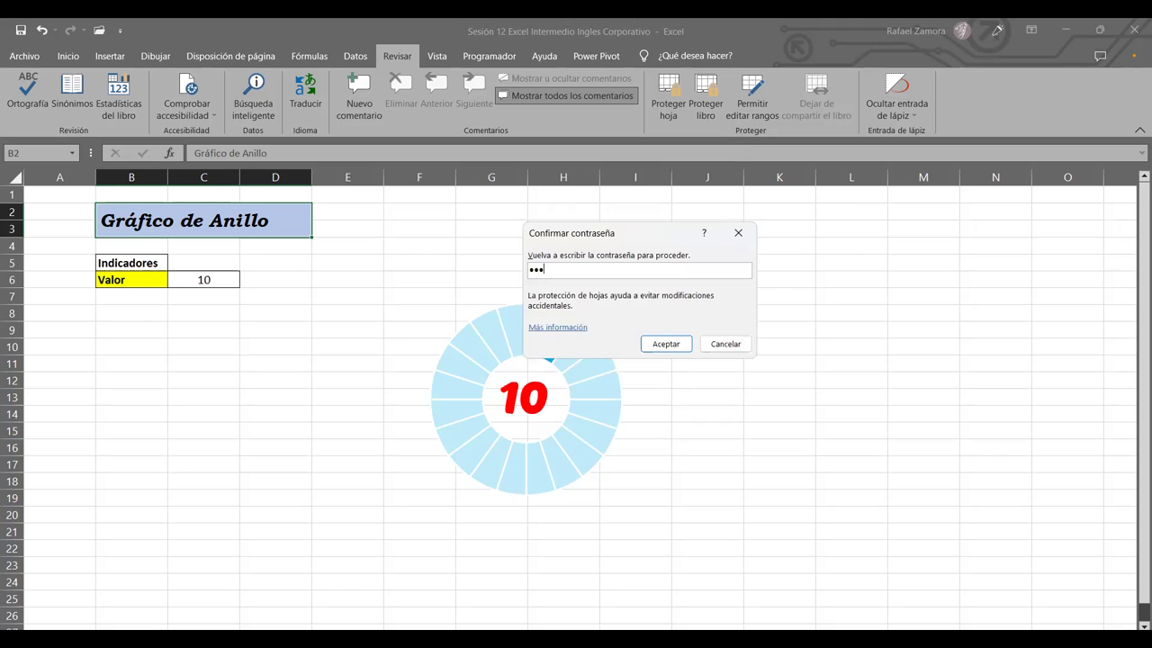
{"action": "key", "text": "Return"}
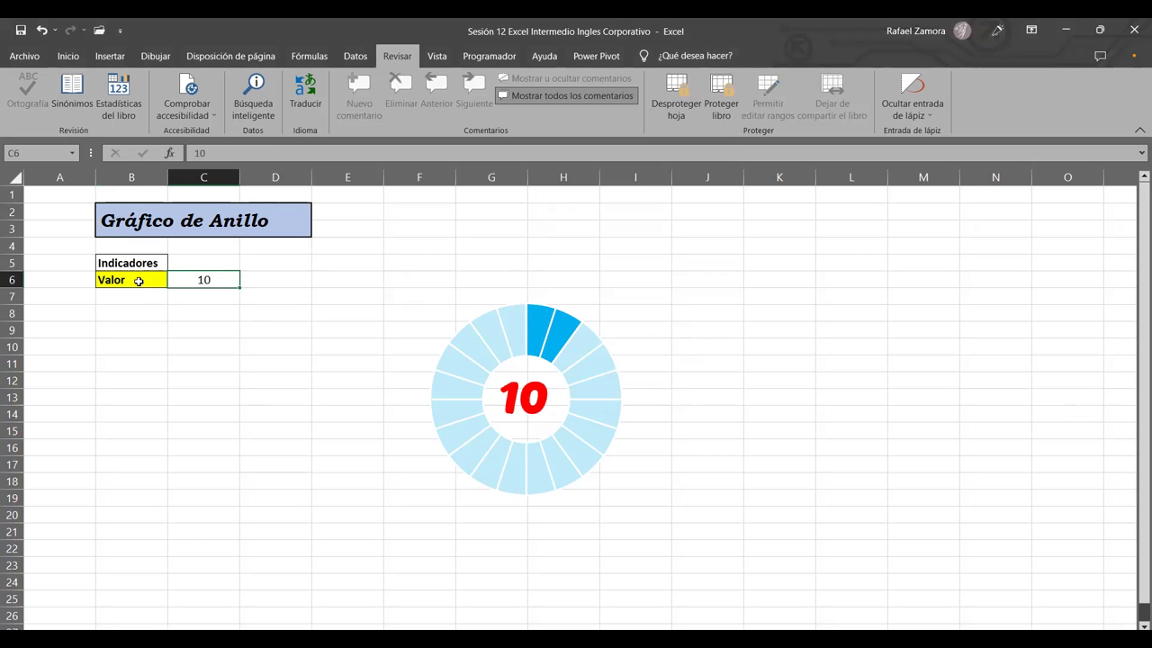
Pick Valor values 25, then 55, then 75 from the C6 dropdown
{"action": "left_click", "coordinate": [246, 281]}
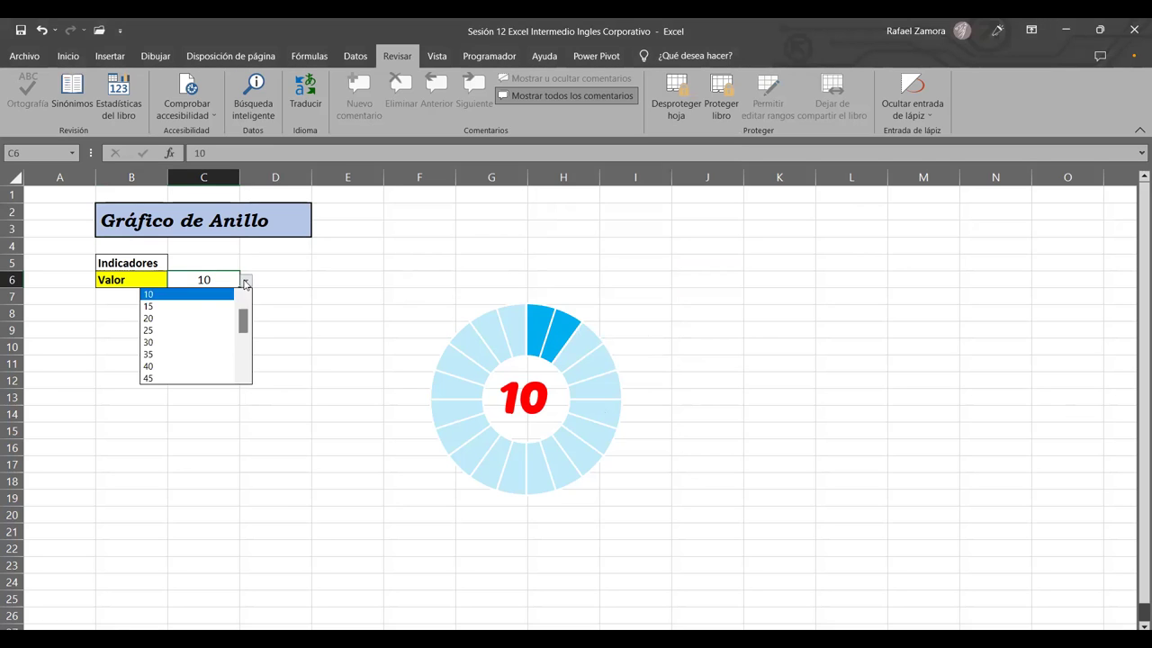
{"action": "left_click", "coordinate": [189, 337]}
{"action": "left_click", "coordinate": [246, 281]}
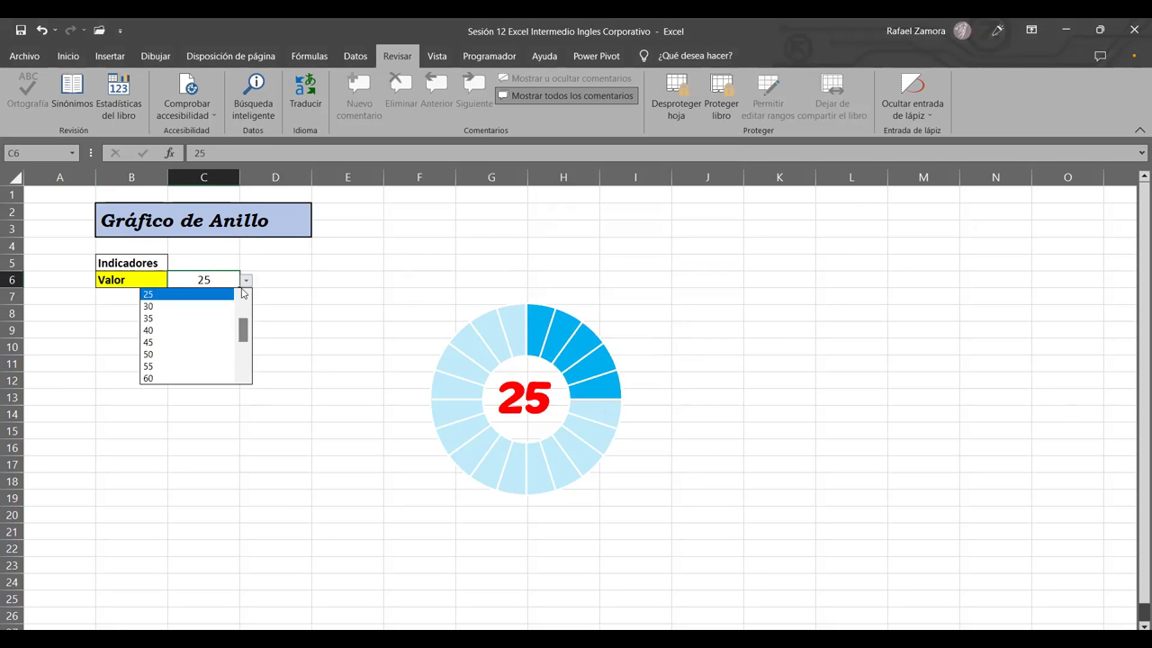
{"action": "left_click", "coordinate": [175, 363]}
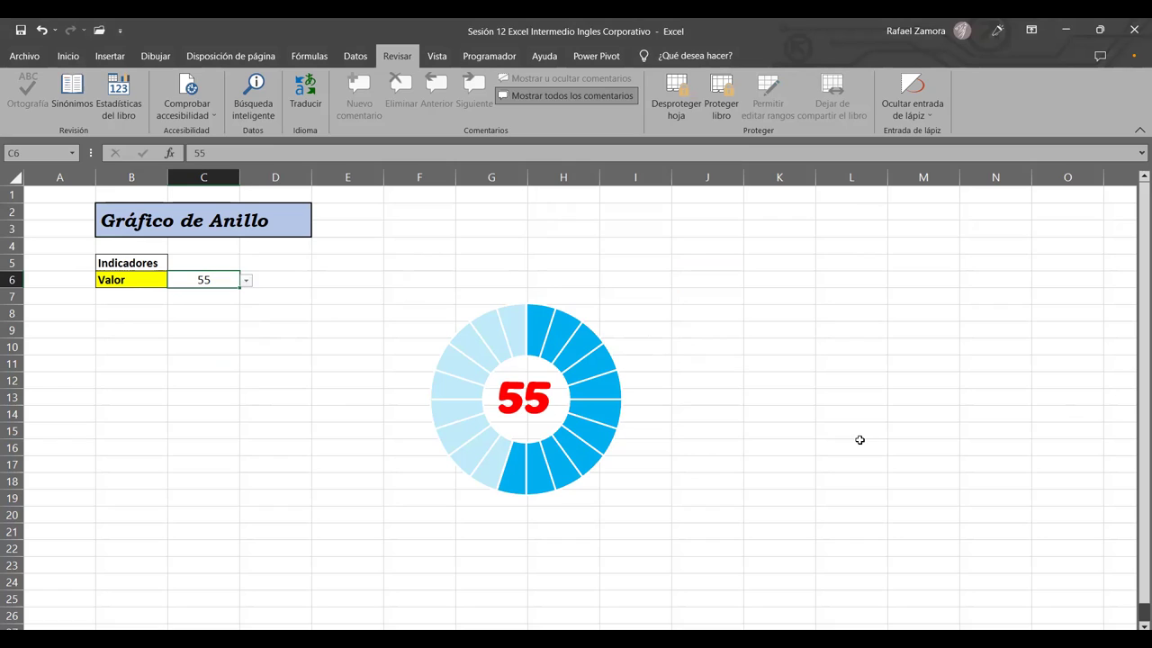
{"action": "key", "text": "F2"}
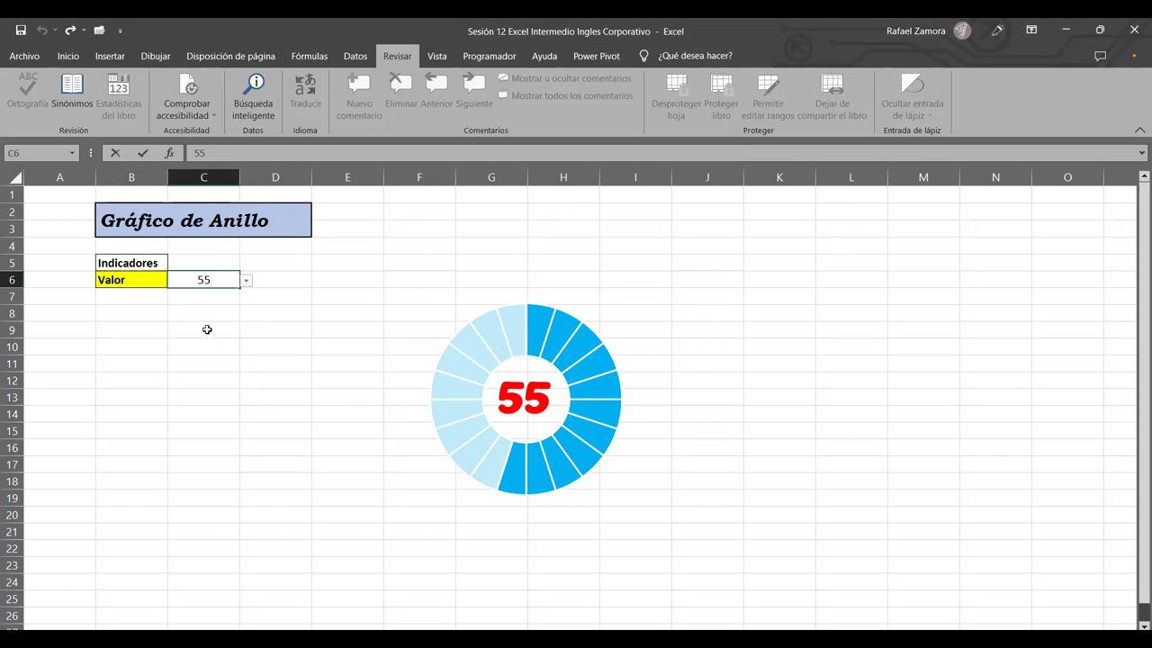
{"action": "key", "text": "ctrl+Return"}
{"action": "left_click", "coordinate": [247, 281]}
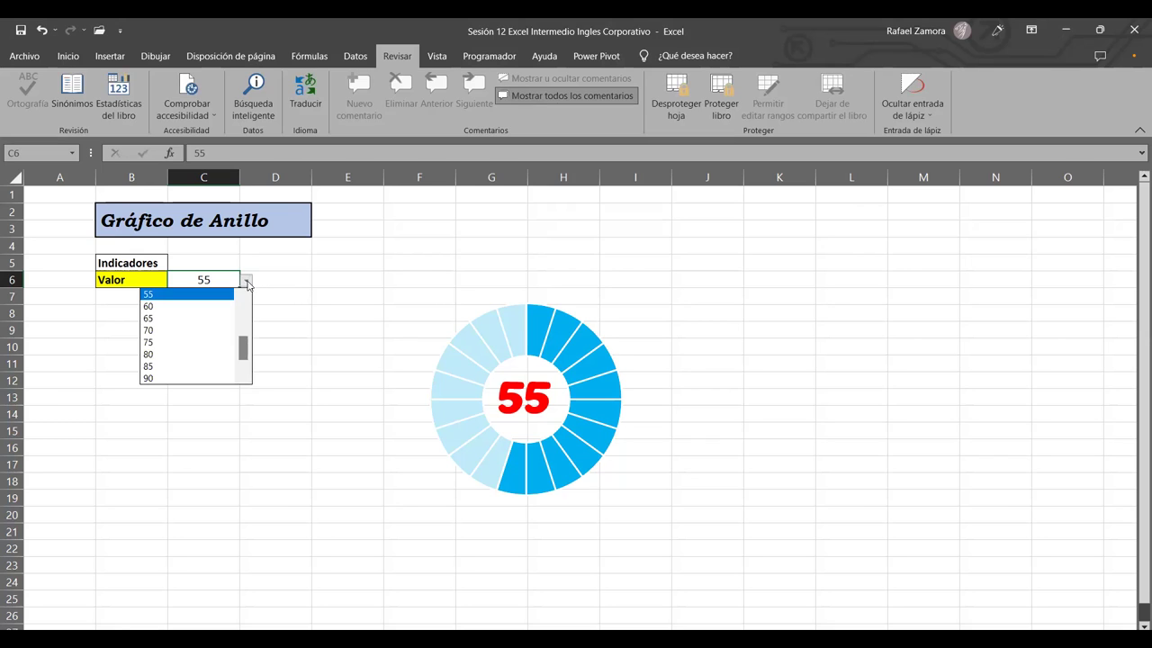
{"action": "left_click", "coordinate": [192, 342]}
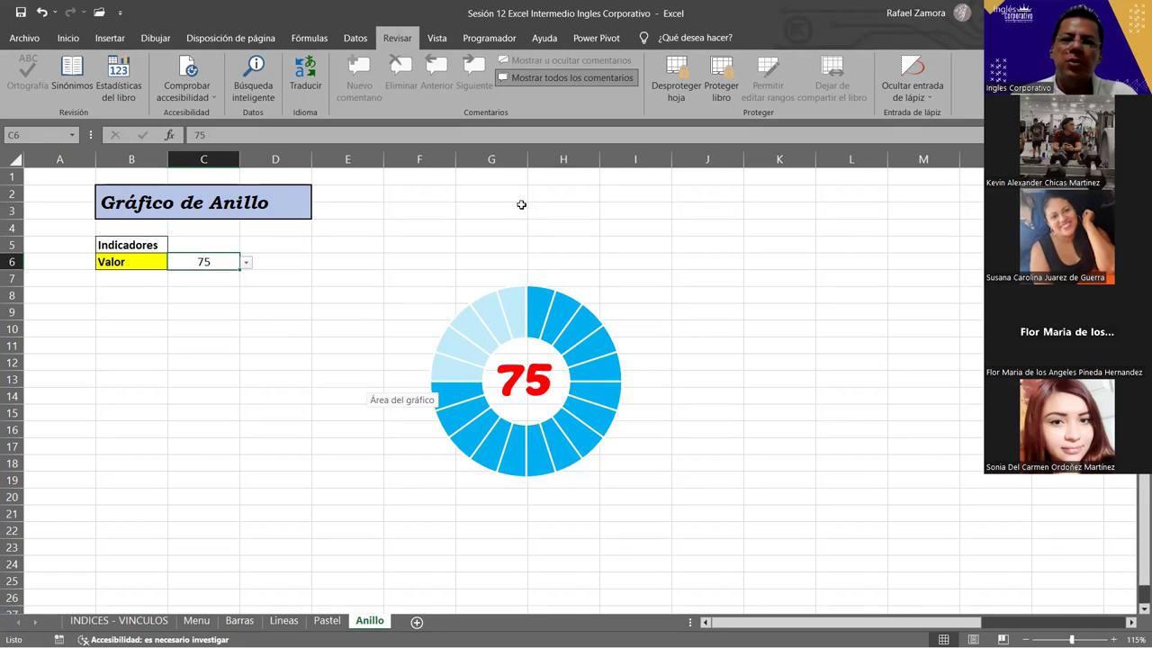
Lift the sheet protection by entering the password in Desproteger hoja
{"action": "left_click", "coordinate": [676, 94]}
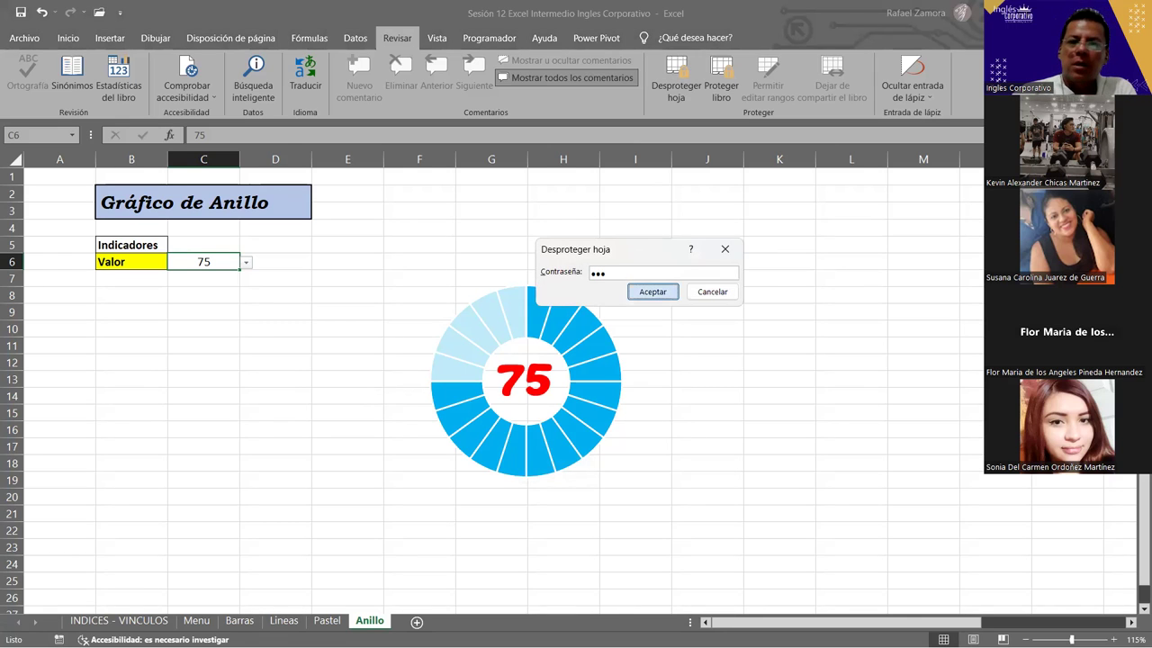
{"action": "key", "text": "Return"}
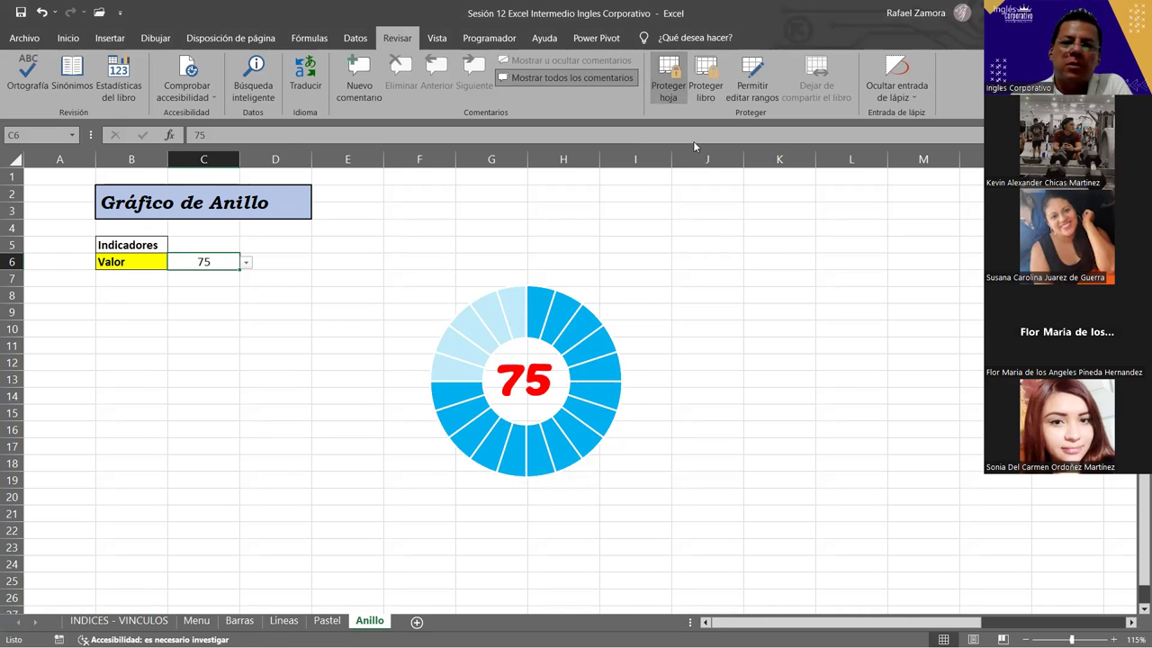
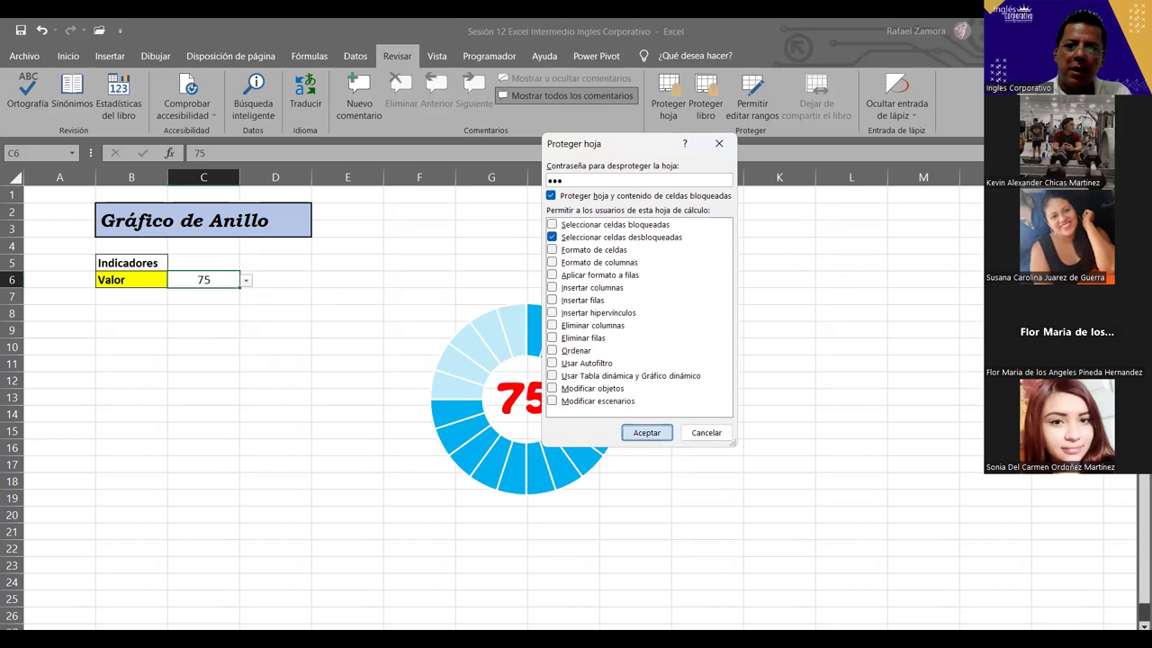
Protect the Anillo sheet with a password, entering it twice to confirm
{"action": "key", "text": "Return"}
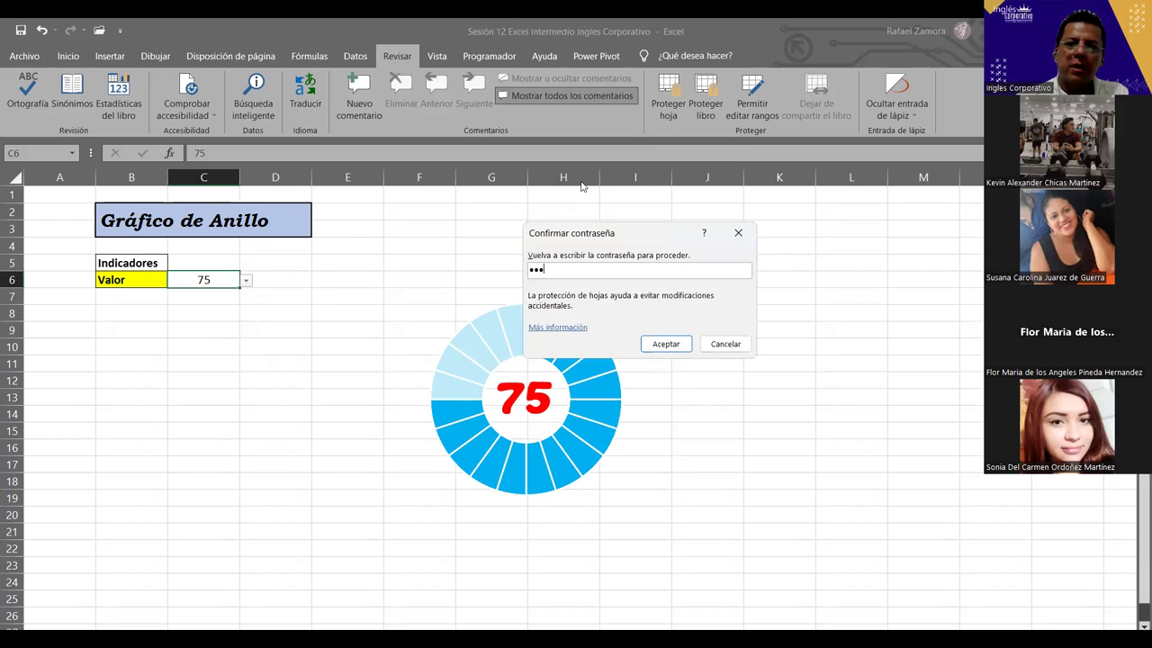
{"action": "key", "text": "Return"}
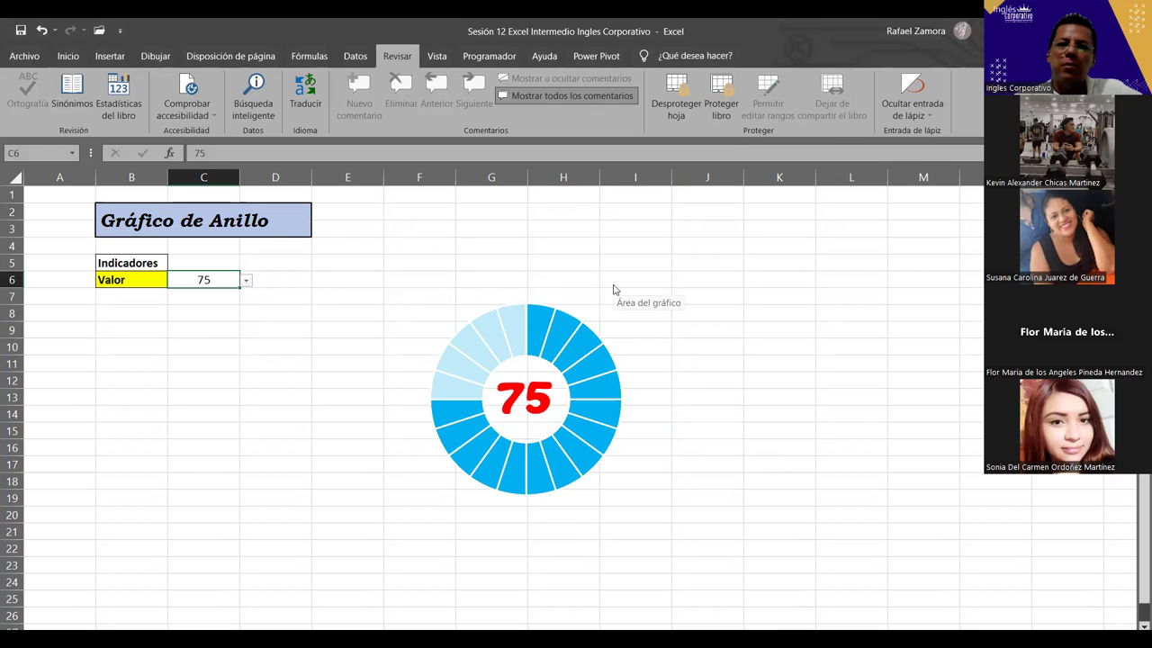
Open the Proteger libro structure protection dialog and cancel it without applying protection
{"action": "left_click", "coordinate": [722, 90]}
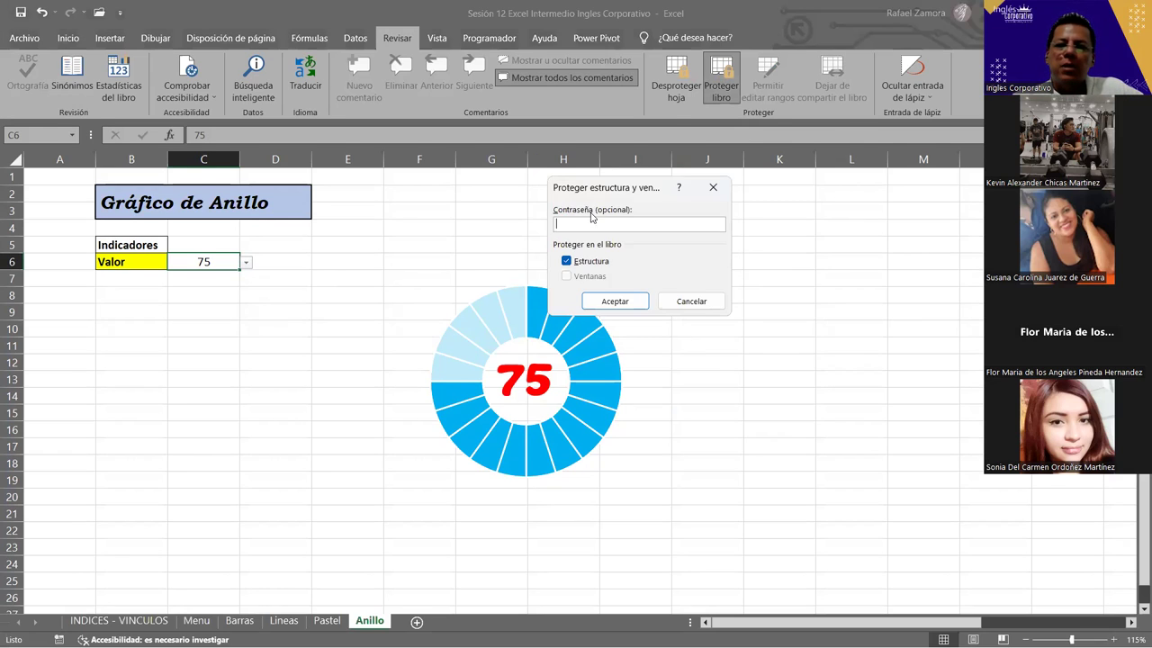
{"action": "left_click_drag", "start_coordinate": [693, 301], "coordinate": [637, 383]}
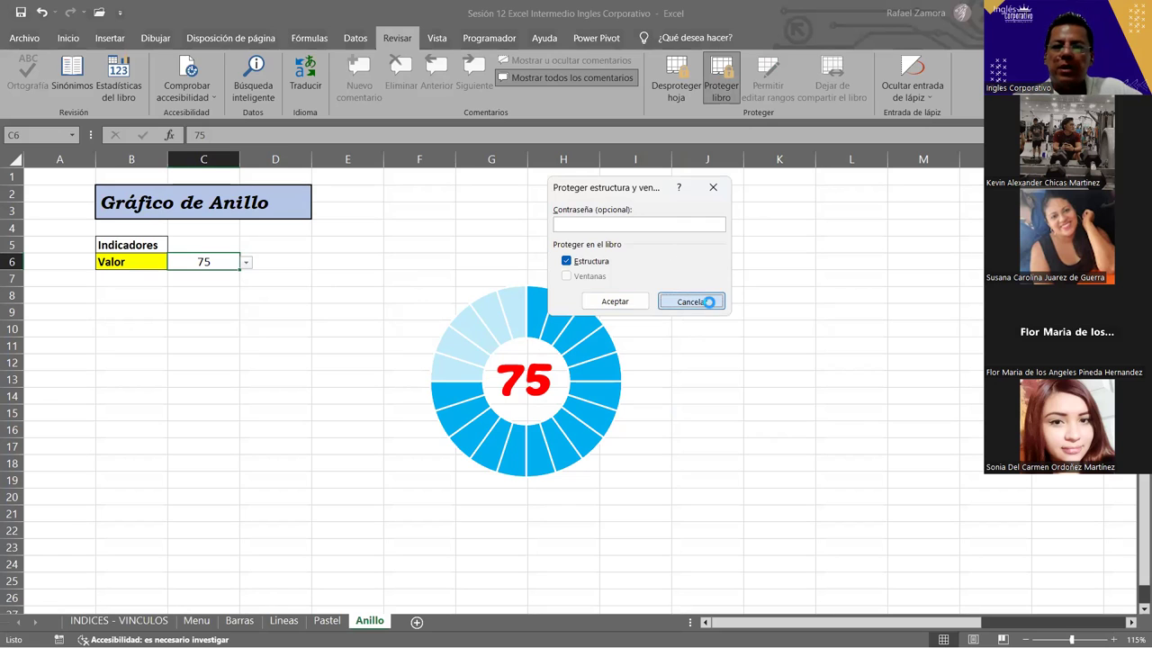
{"action": "key", "text": "Escape"}
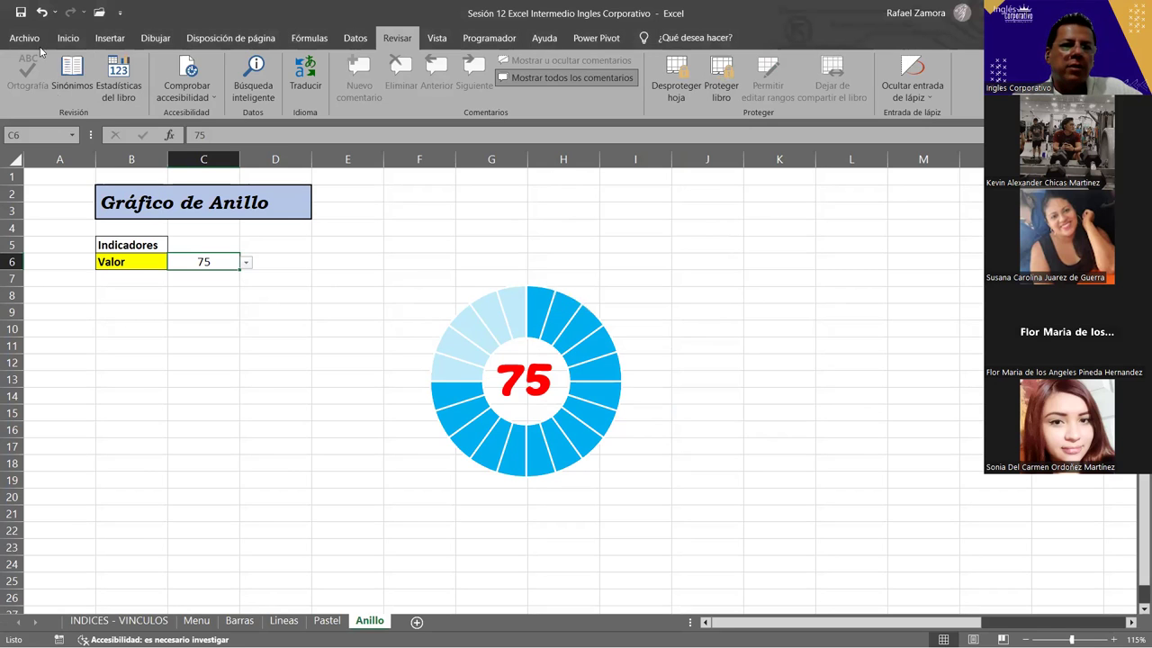
Show File > Información, listing INDICES - VINCULOS, Menu and Anillo as protected sheets
{"action": "left_click", "coordinate": [35, 42]}
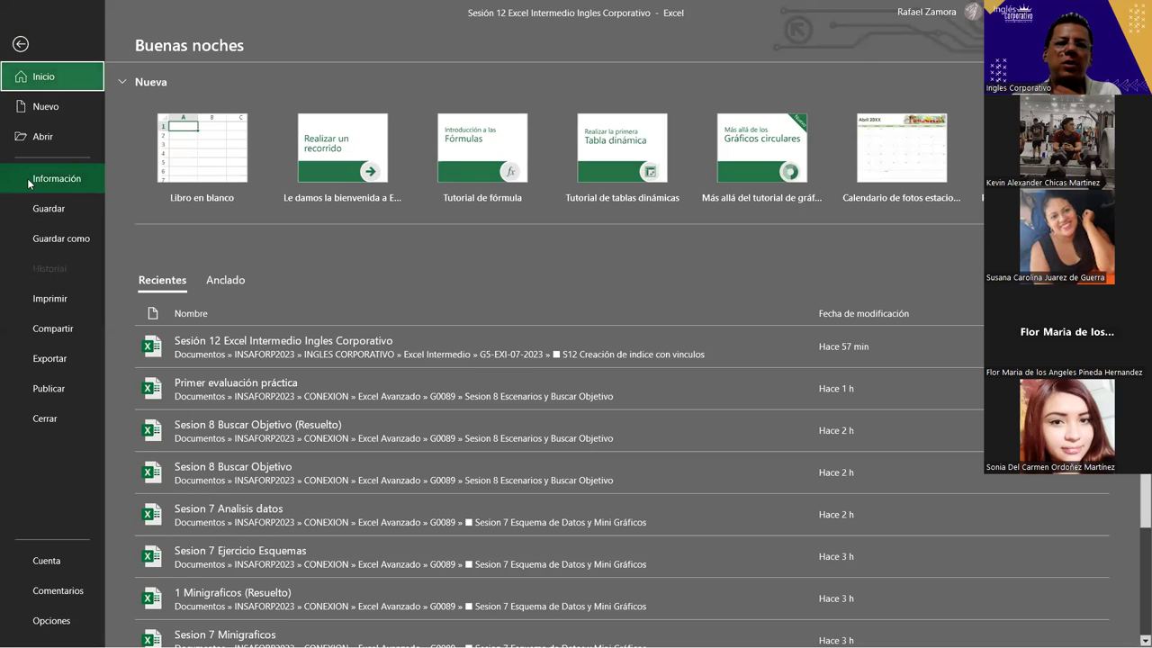
{"action": "left_click", "coordinate": [62, 182]}
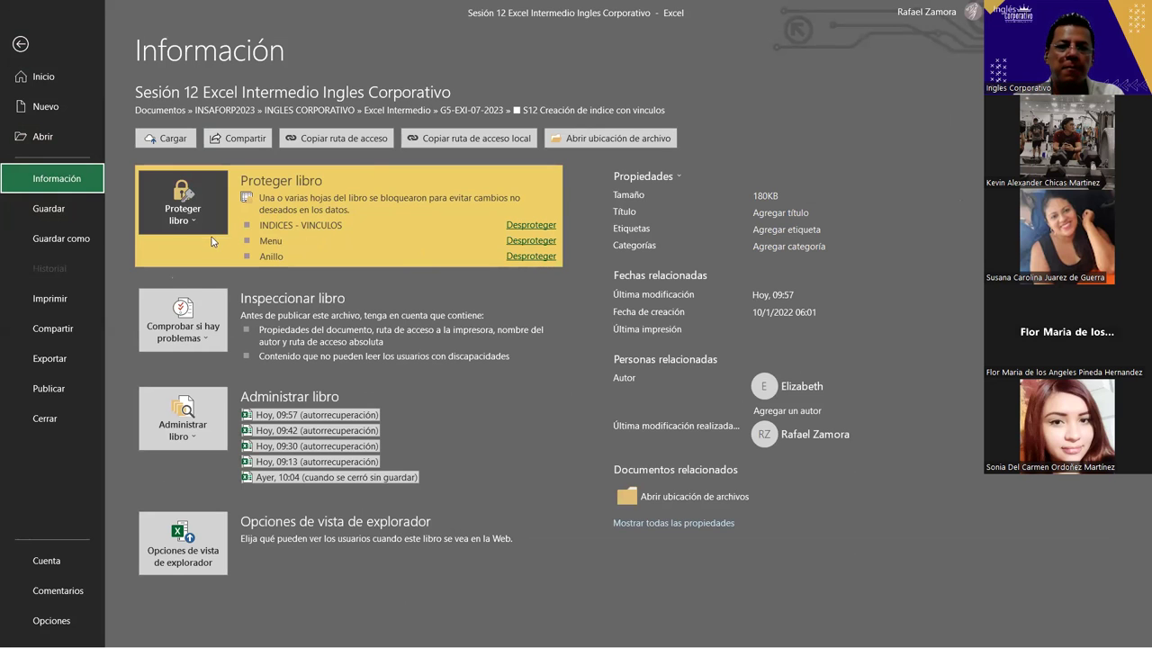
Review the Proteger libro dropdown options, then return to the Anillo sheet with its 75 ring chart
{"action": "left_click", "coordinate": [187, 222]}
{"action": "left_click", "coordinate": [200, 214]}
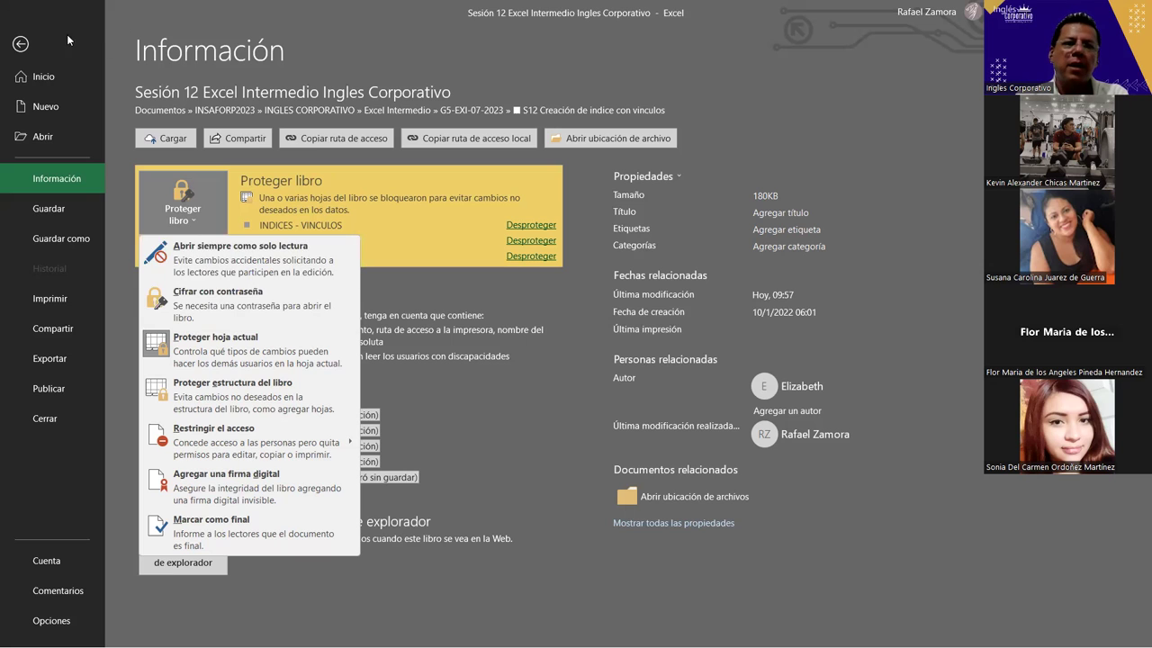
{"action": "left_click", "coordinate": [20, 44]}
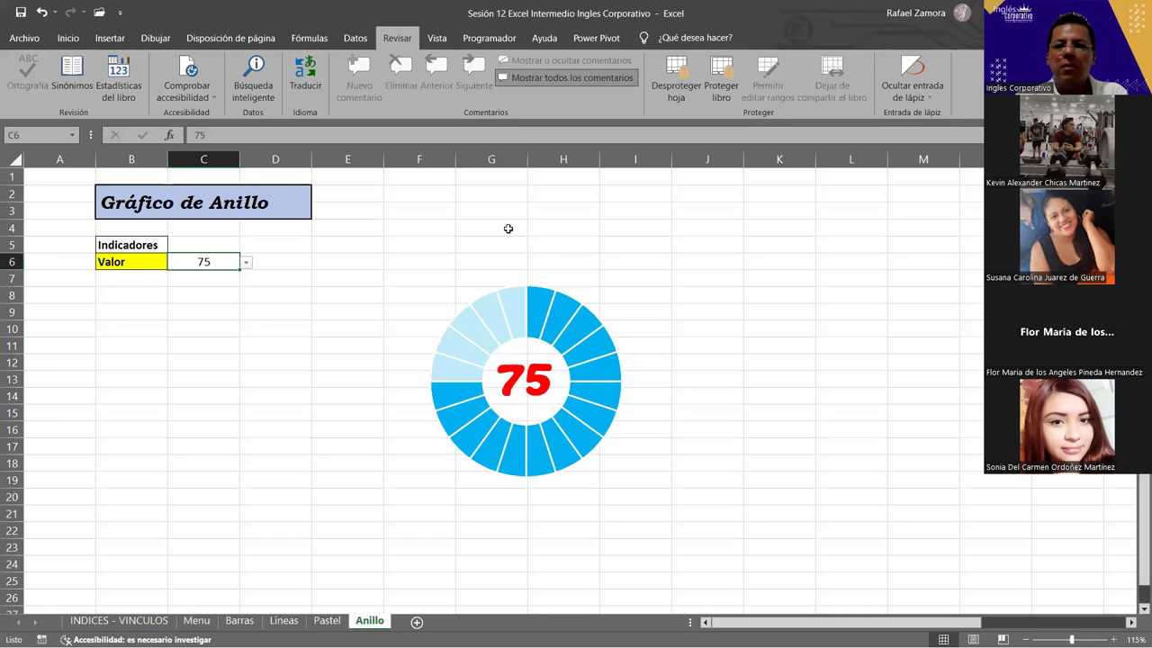